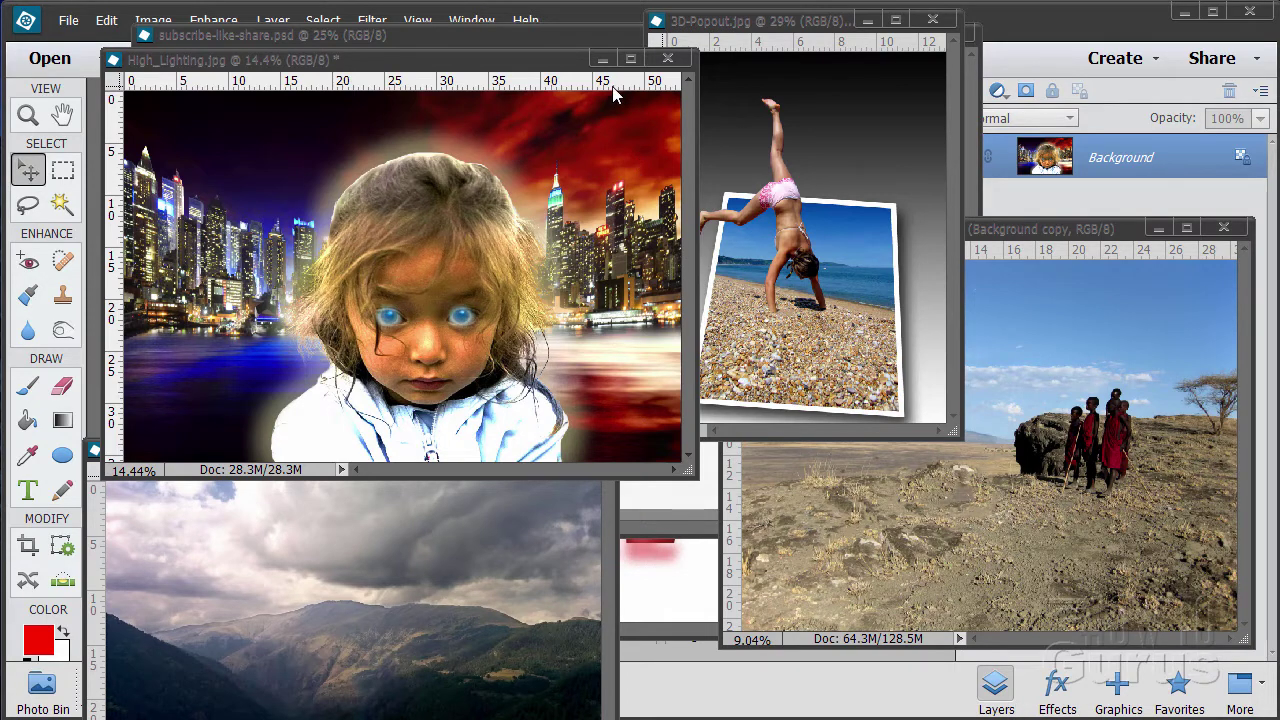
# Step: Minimize the open sample image windows, including High_Lighting.jpg, 3D-Popout.jpg, mountains01.psd and description.jpg
pyautogui.click(601, 59)
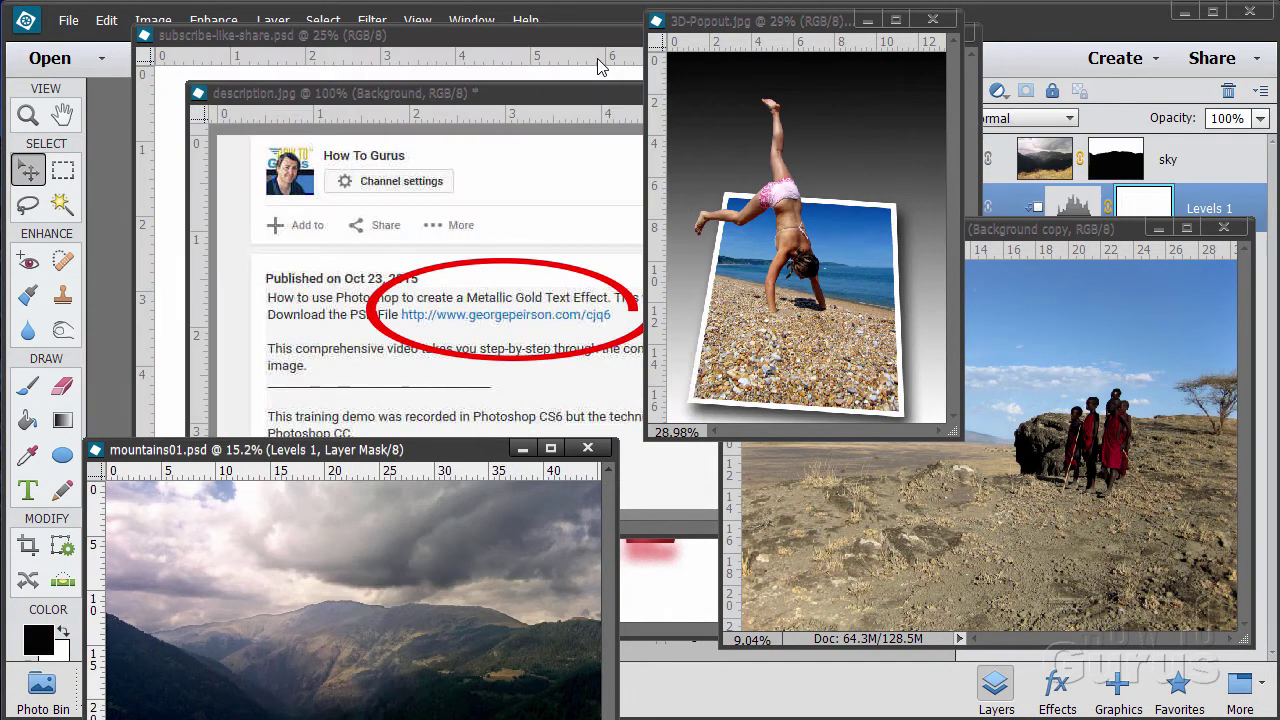
pyautogui.click(867, 20)
pyautogui.click(1155, 231)
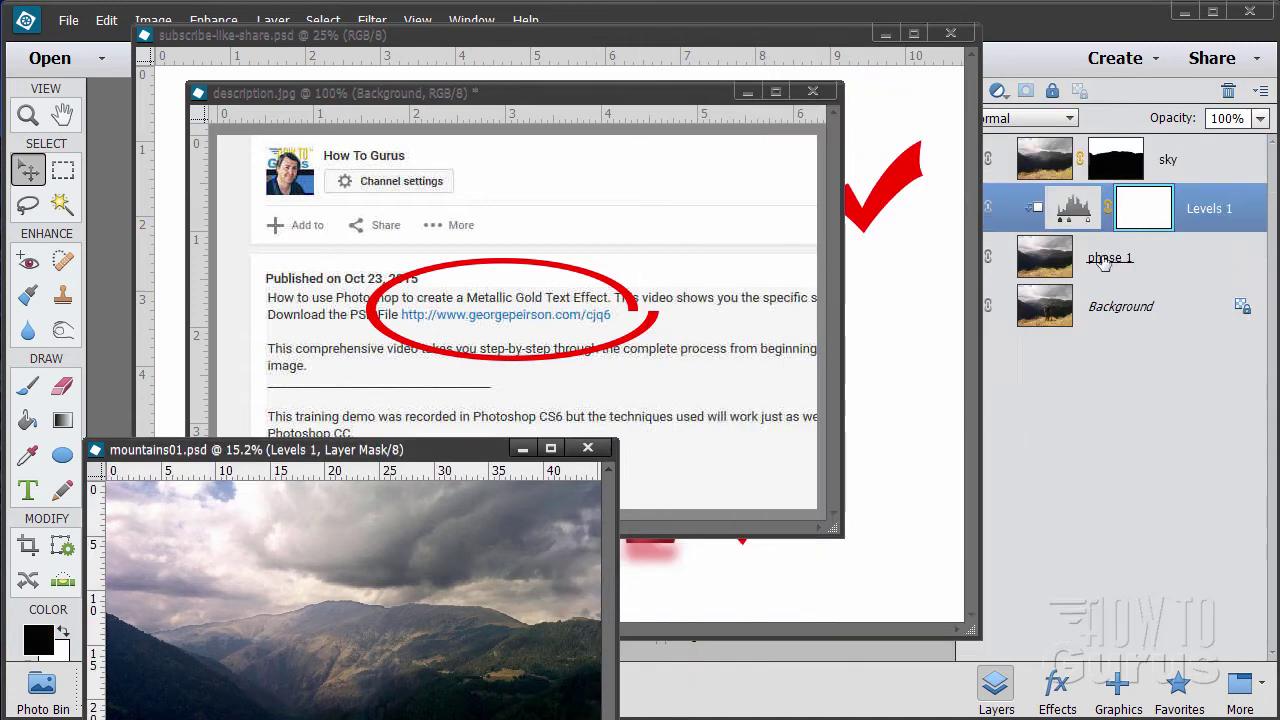
pyautogui.click(522, 449)
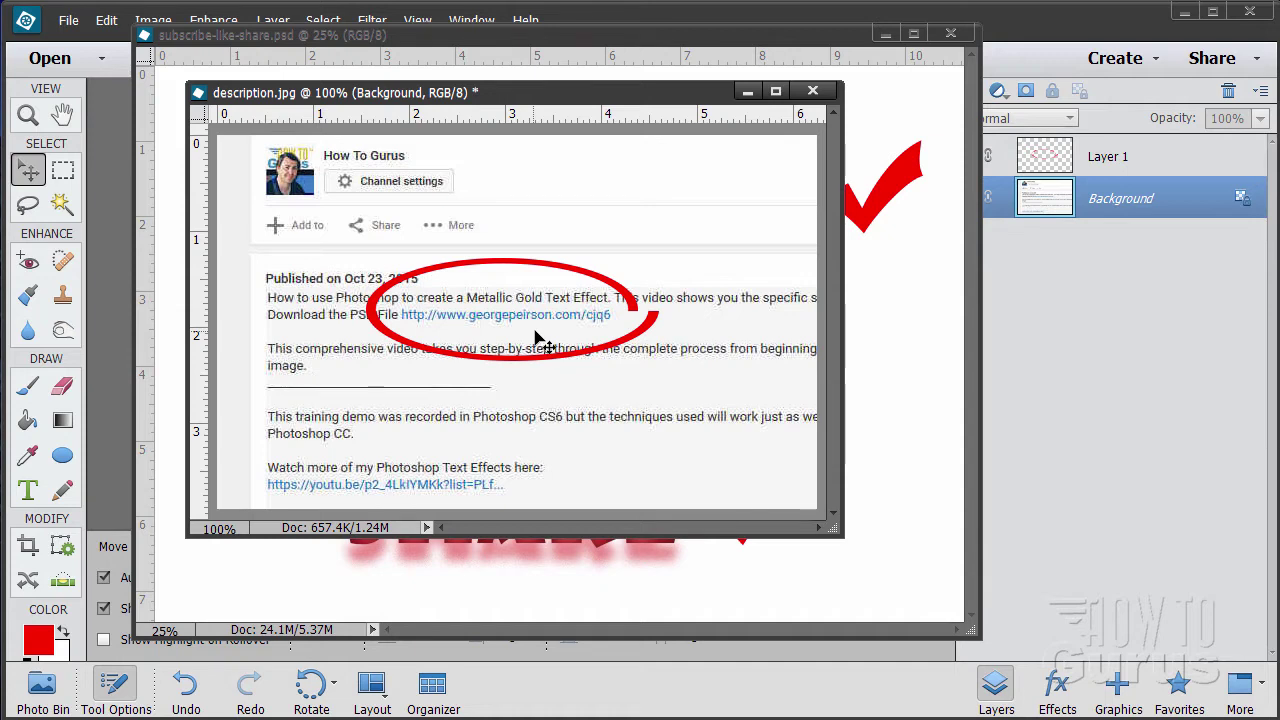
pyautogui.click(747, 91)
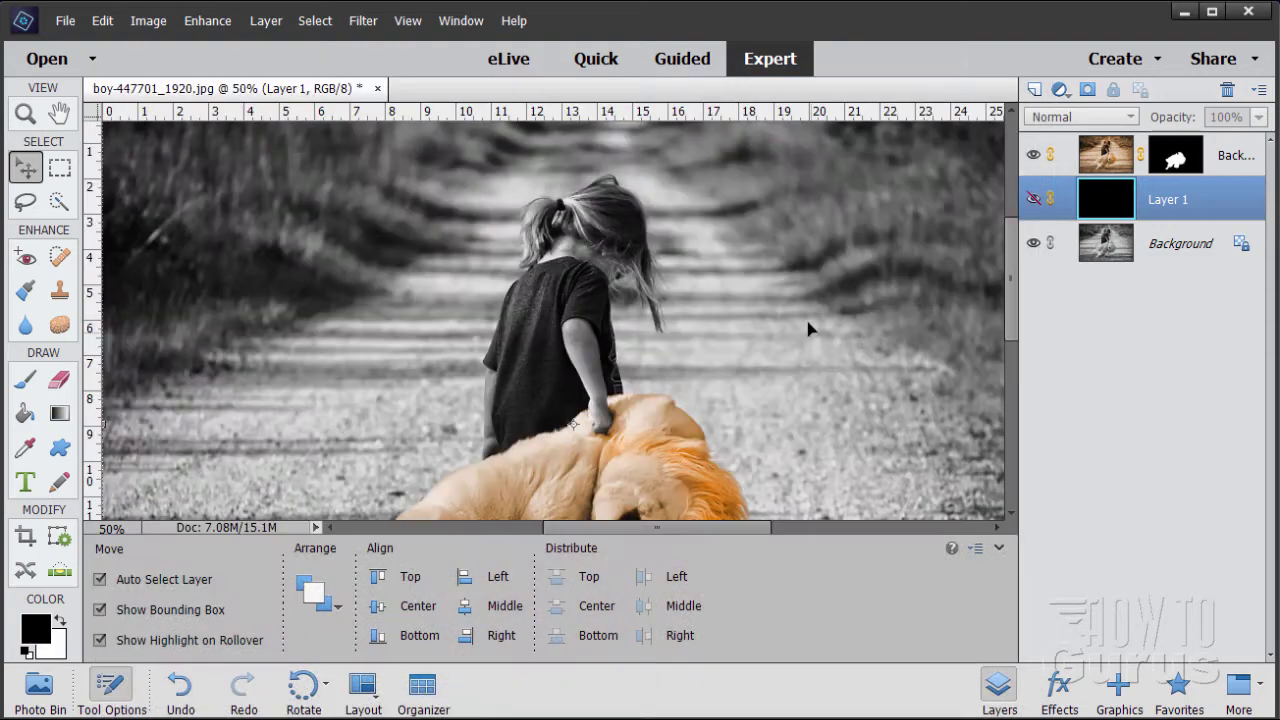
# Step: Compare the photo with the masked color layer hidden and shown again, with the whole image fitted to the screen
pyautogui.scroll(-3, 812, 320)
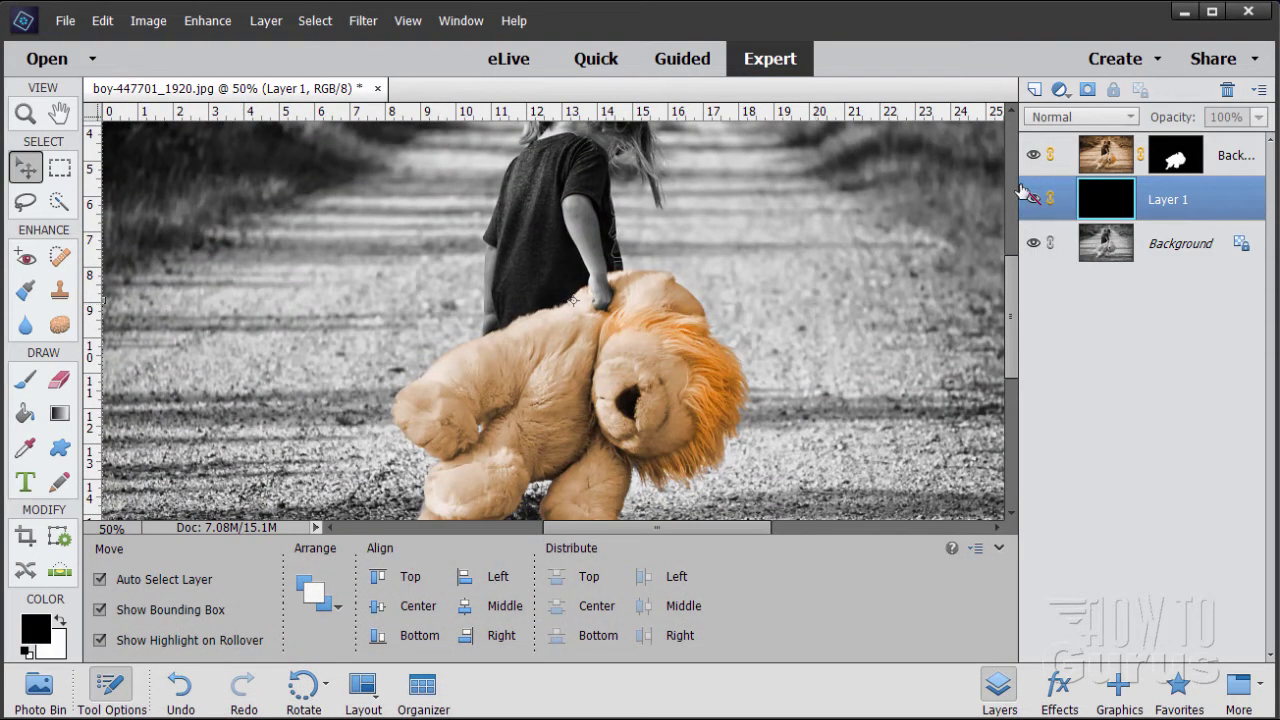
pyautogui.click(1033, 155)
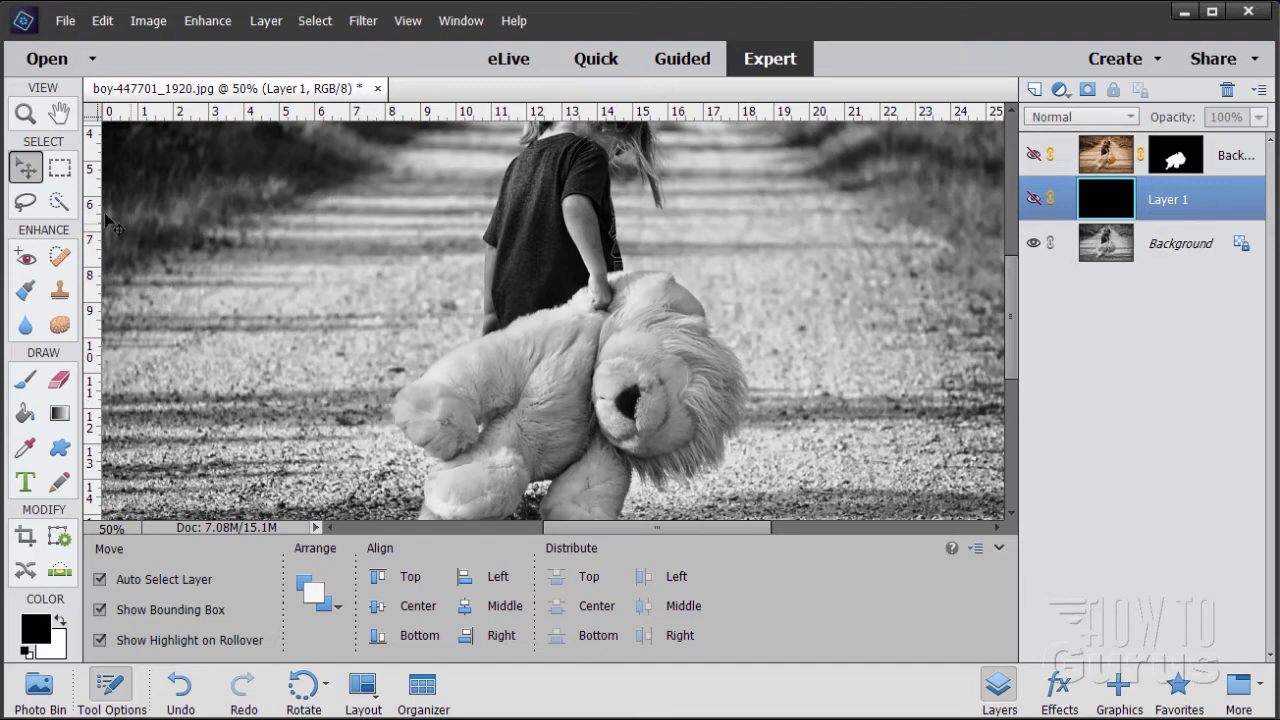
pyautogui.click(26, 113)
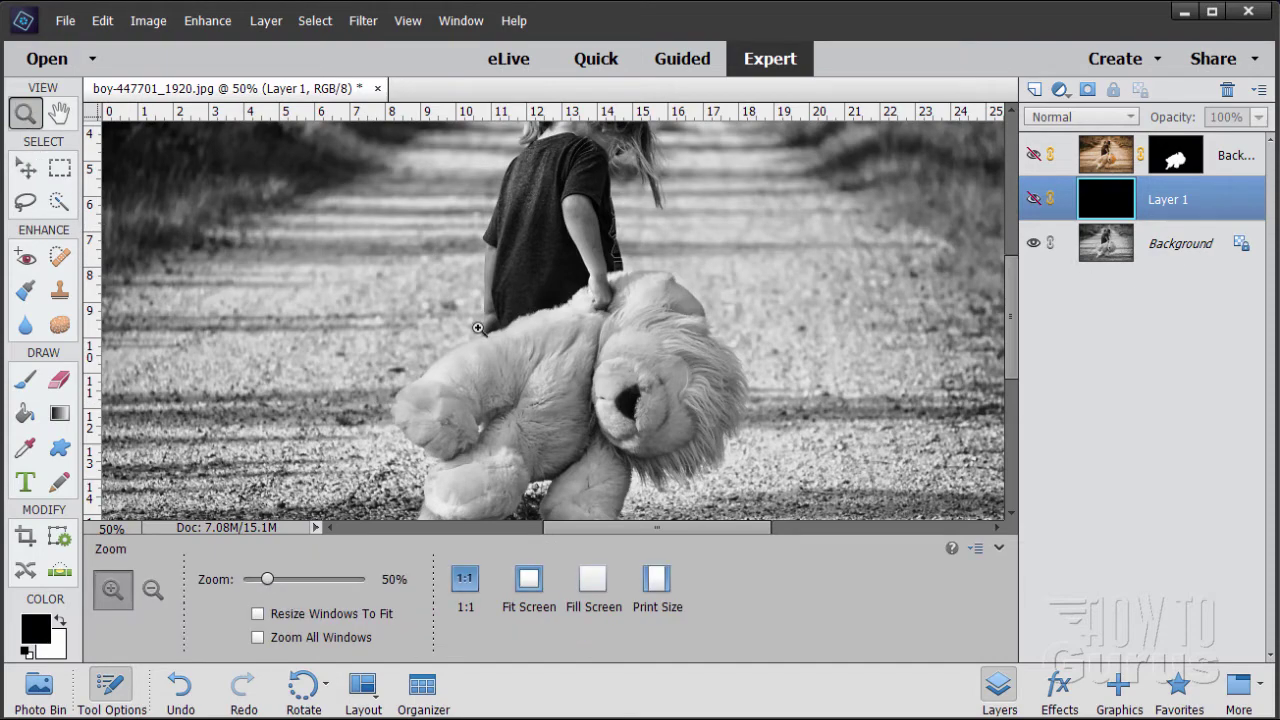
pyautogui.click(540, 580)
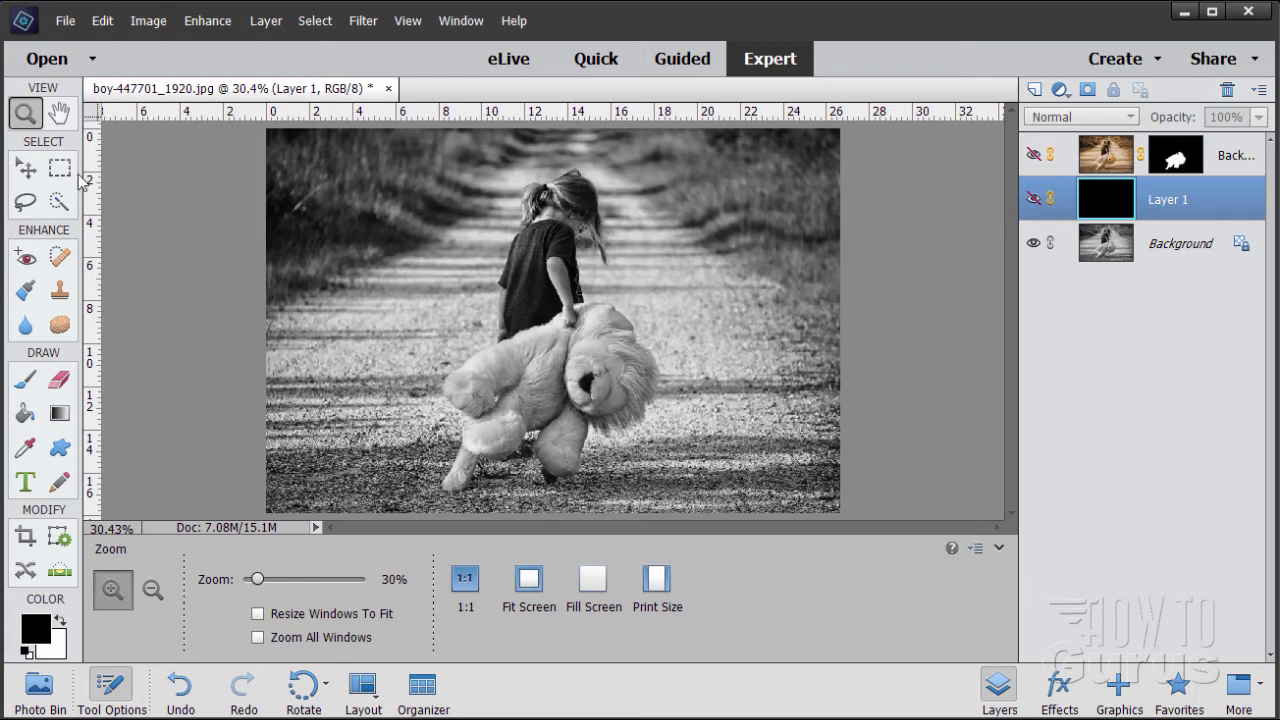
pyautogui.click(27, 168)
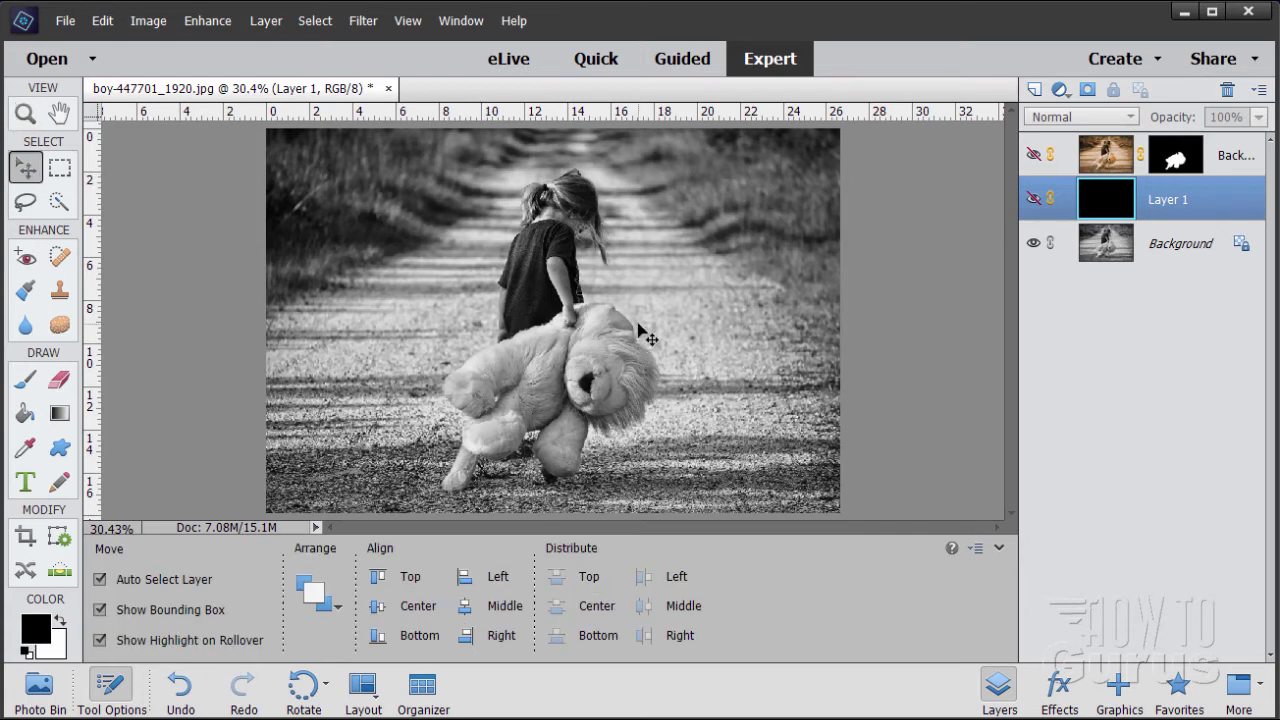
pyautogui.click(1033, 154)
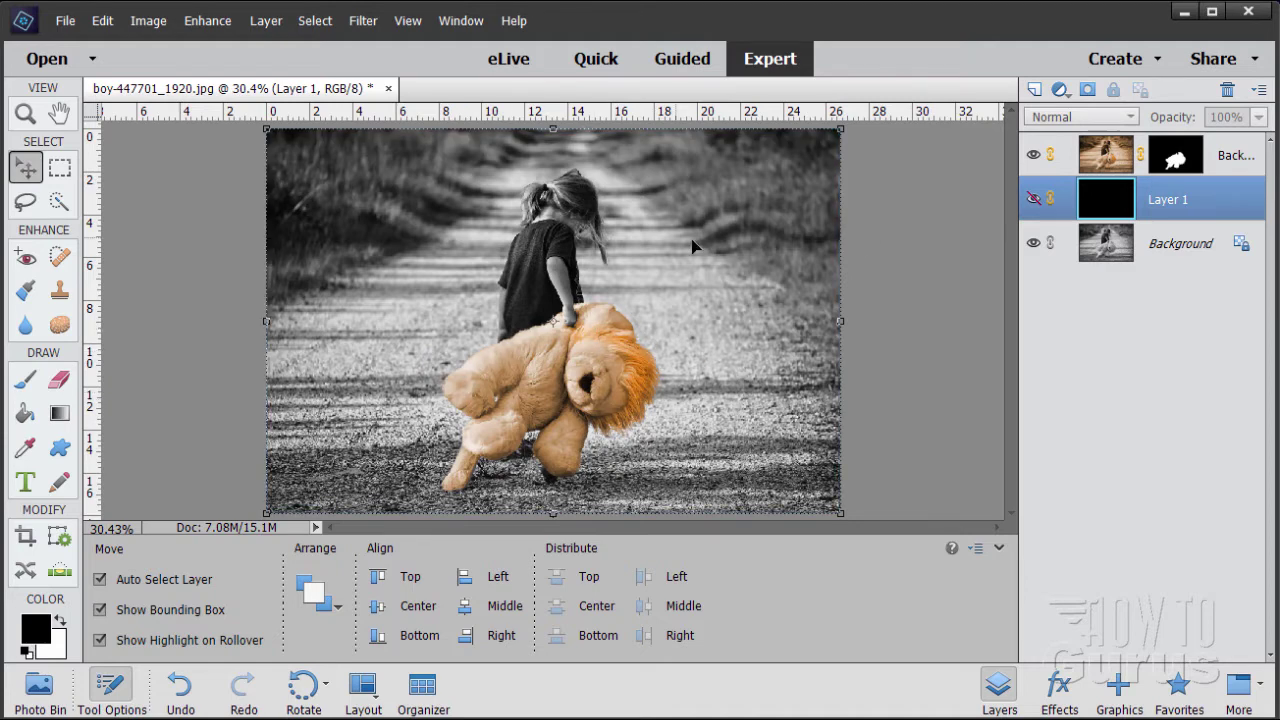
# Step: Look through the Guided Black & White edits, open one and cancel it, and return to Expert mode
pyautogui.click(681, 62)
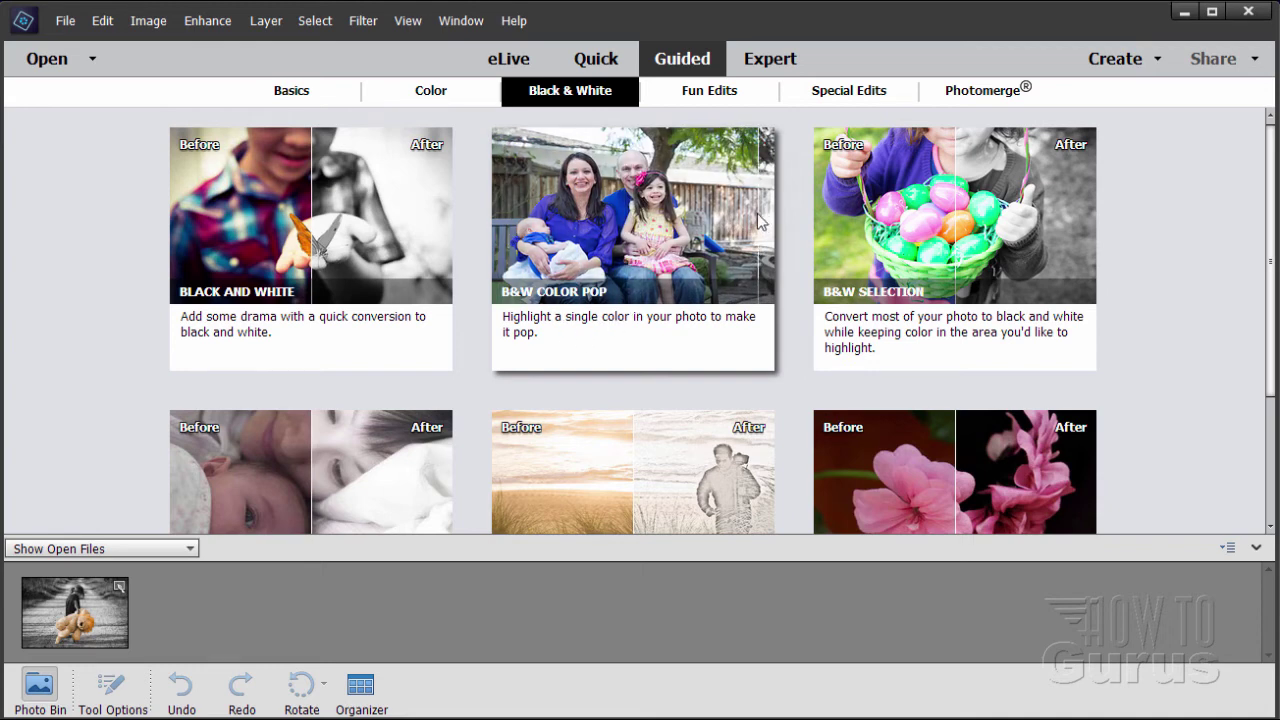
pyautogui.click(497, 205)
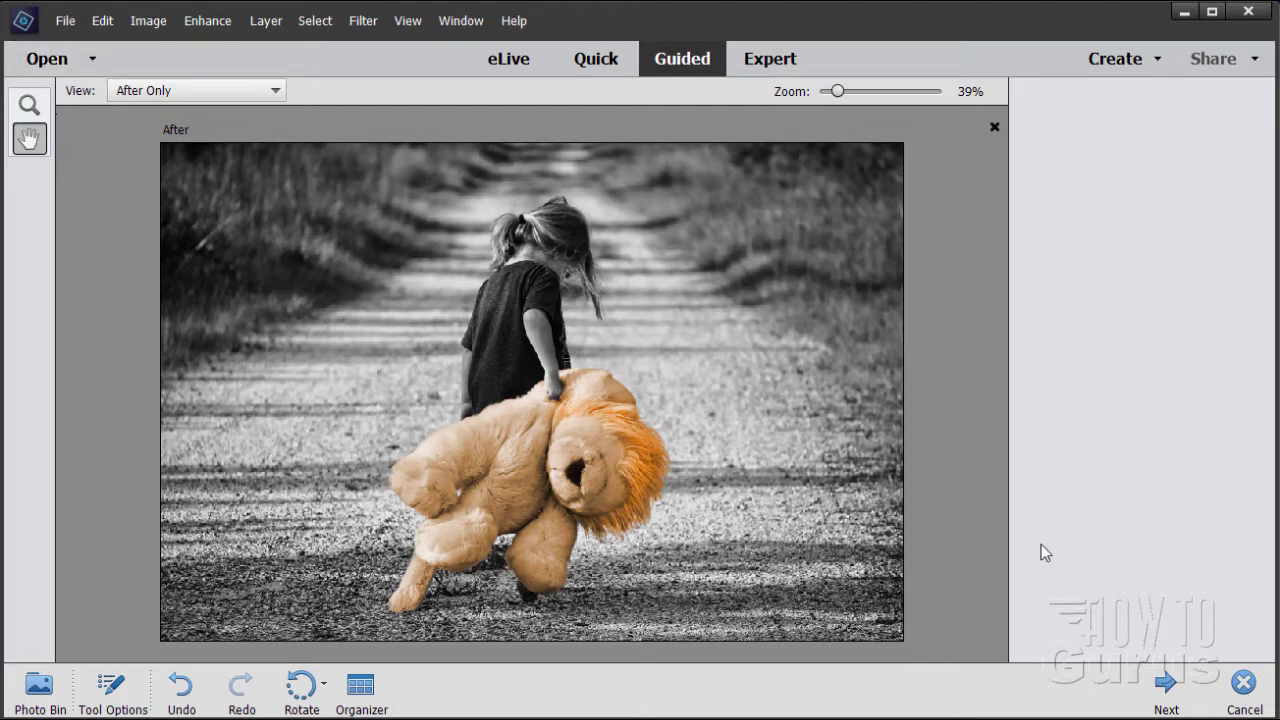
pyautogui.click(1244, 684)
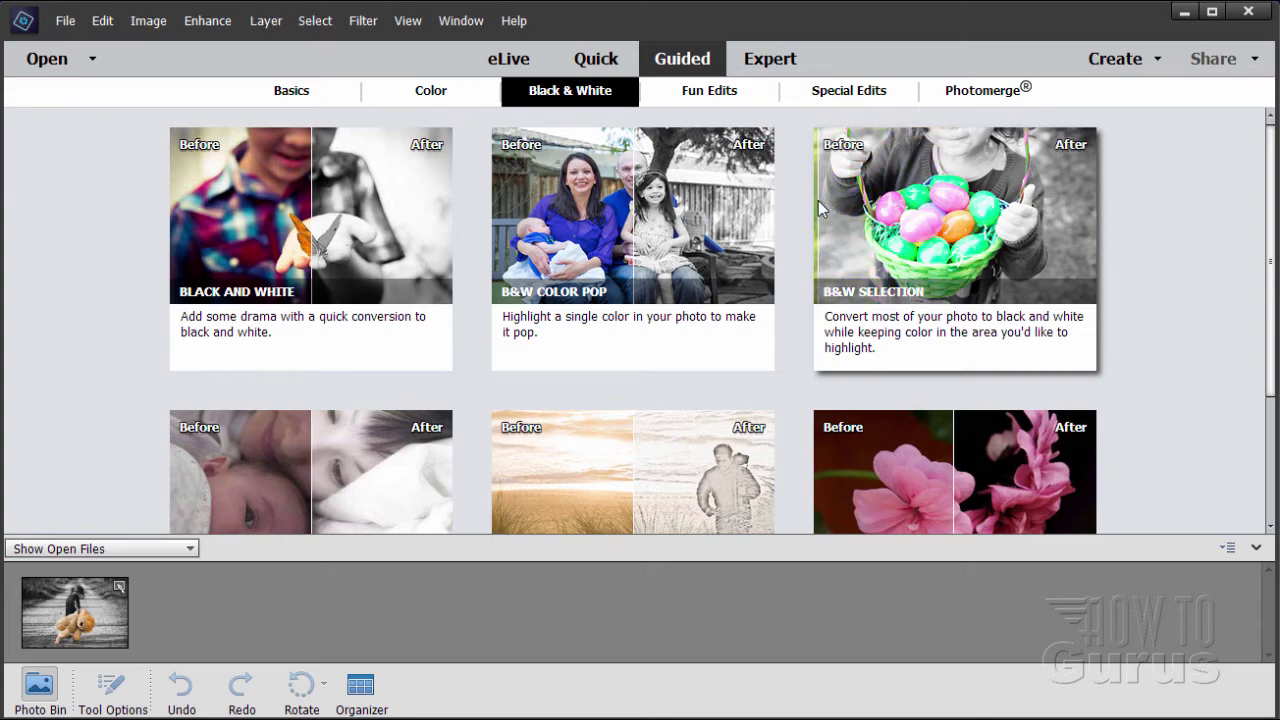
pyautogui.click(770, 64)
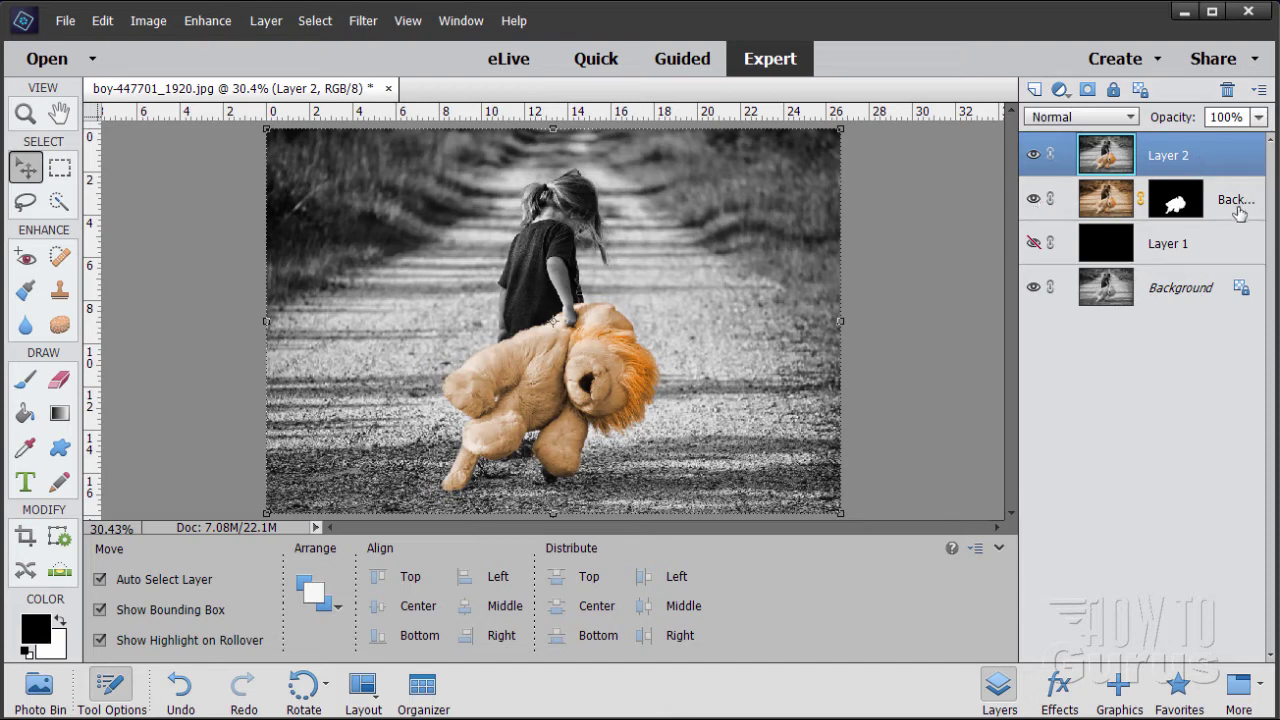
# Step: Delete Layer 2, the masked background copy and Layer 1, keeping only the black-and-white Background layer
pyautogui.keyDown('shift'); pyautogui.click(1220, 243); pyautogui.keyUp('shift')
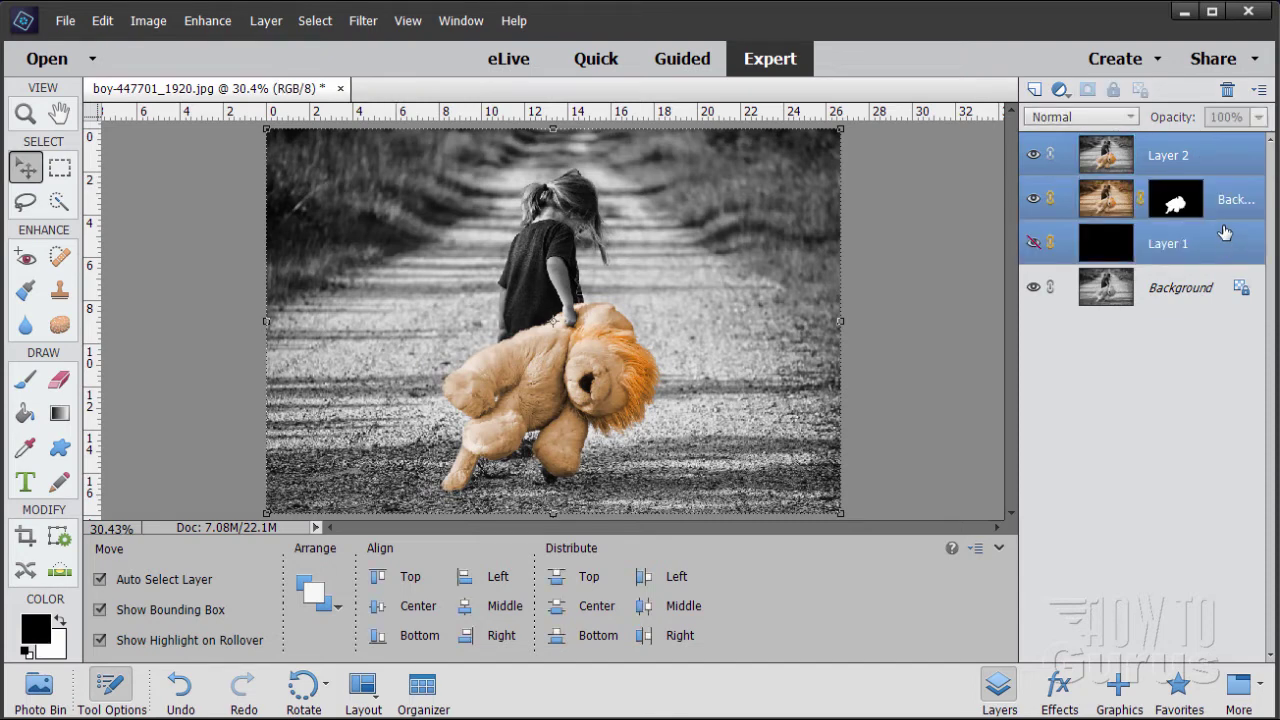
pyautogui.click(1227, 89)
pyautogui.click(619, 297)
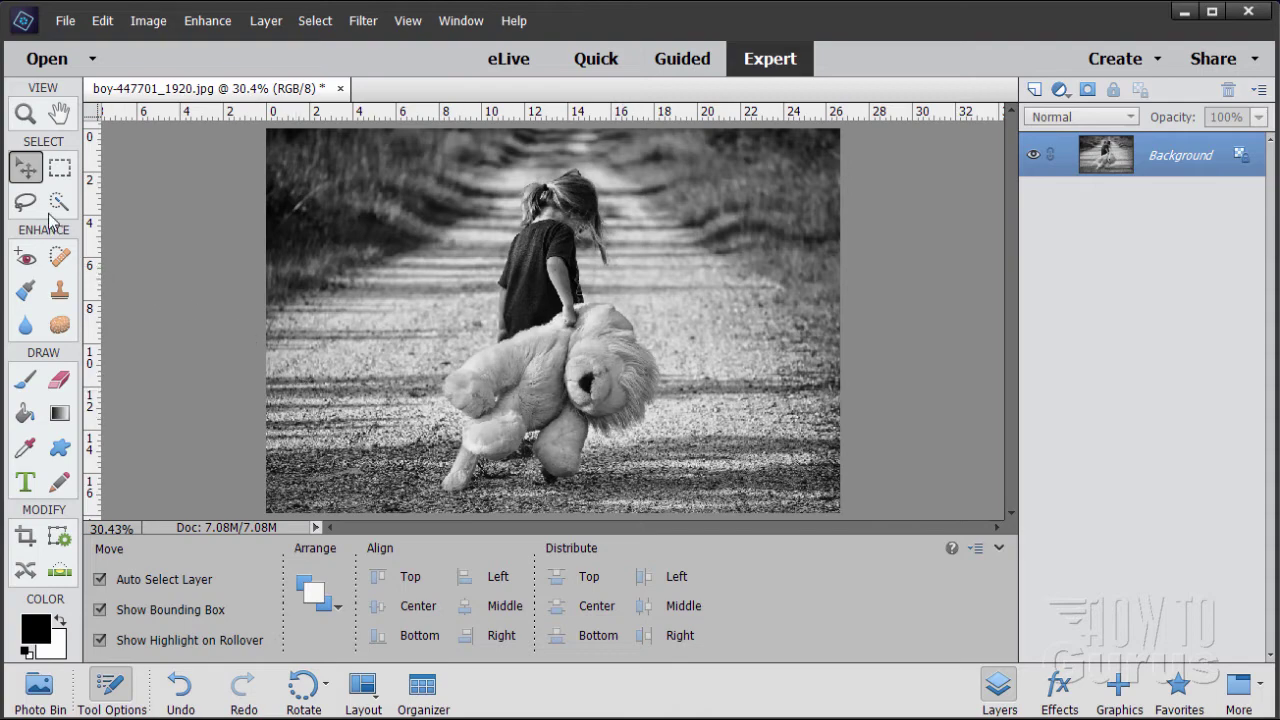
# Step: Examine the stuffed lion's fur edges up close, ending with the whole toy framed at 50% zoom
pyautogui.click(25, 116)
pyautogui.click(532, 401)
pyautogui.click(538, 400)
pyautogui.click(543, 398)
pyautogui.scroll(-2, 606, 366)
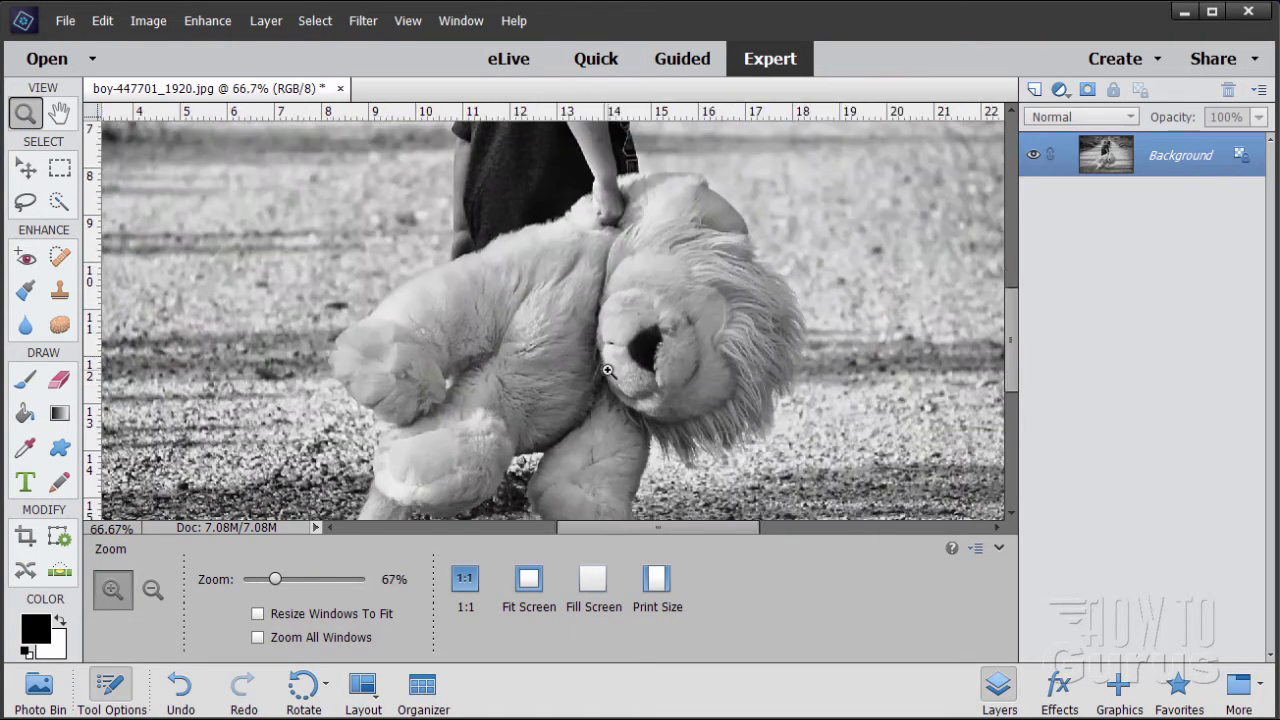
pyautogui.click(563, 309)
pyautogui.scroll(3, 585, 323)
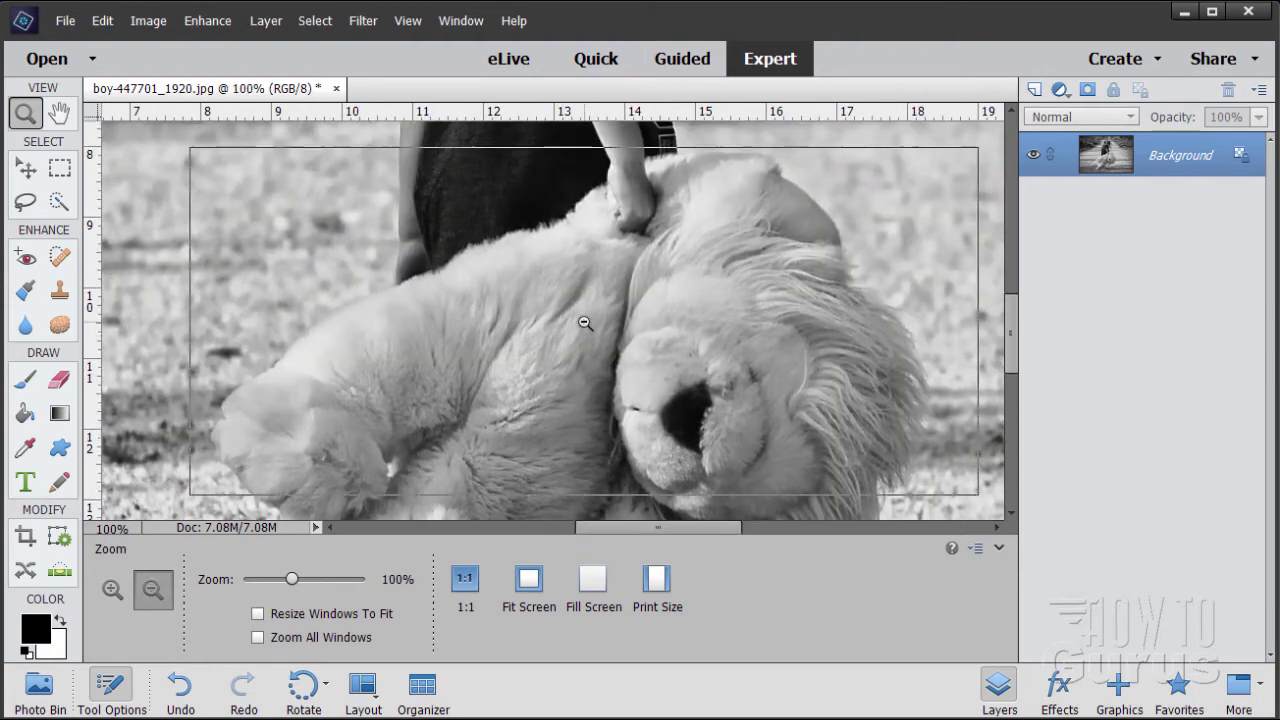
pyautogui.keyDown('alt'); pyautogui.click(585, 323); pyautogui.keyUp('alt')
pyautogui.keyDown('alt'); pyautogui.click(585, 323); pyautogui.keyUp('alt')
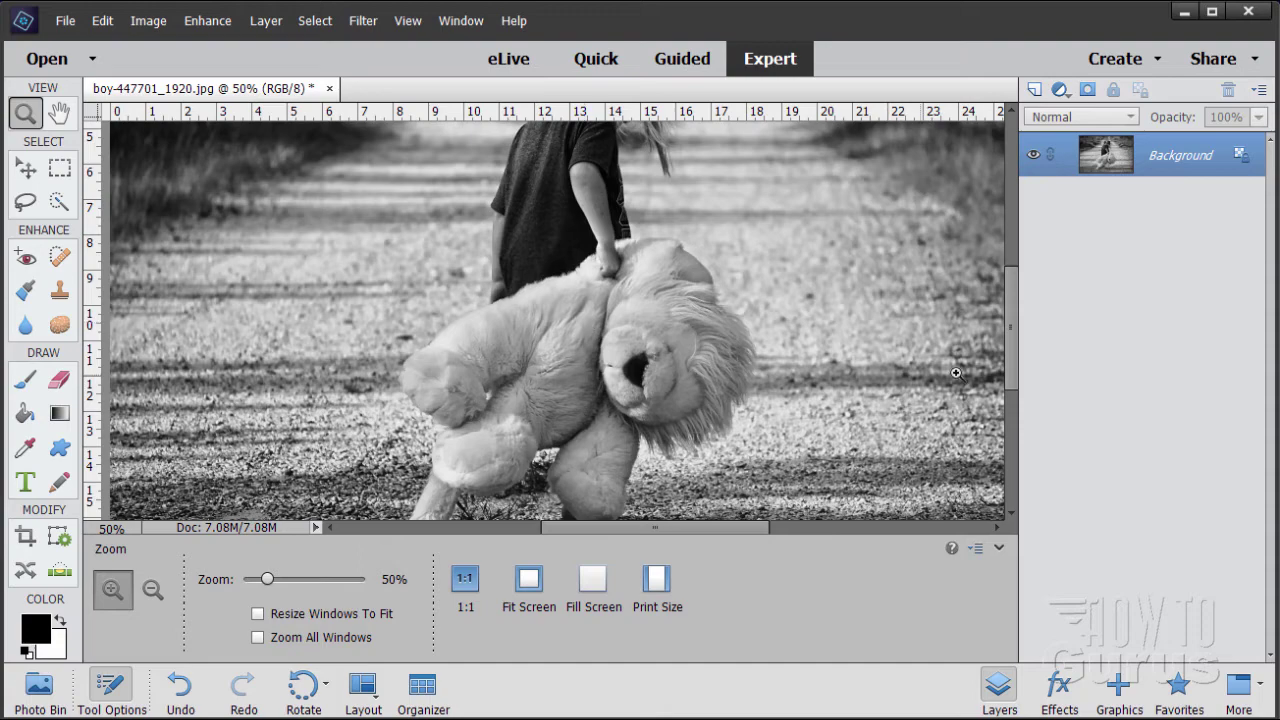
pyautogui.moveTo(1008, 353); pyautogui.dragTo(1012, 373)
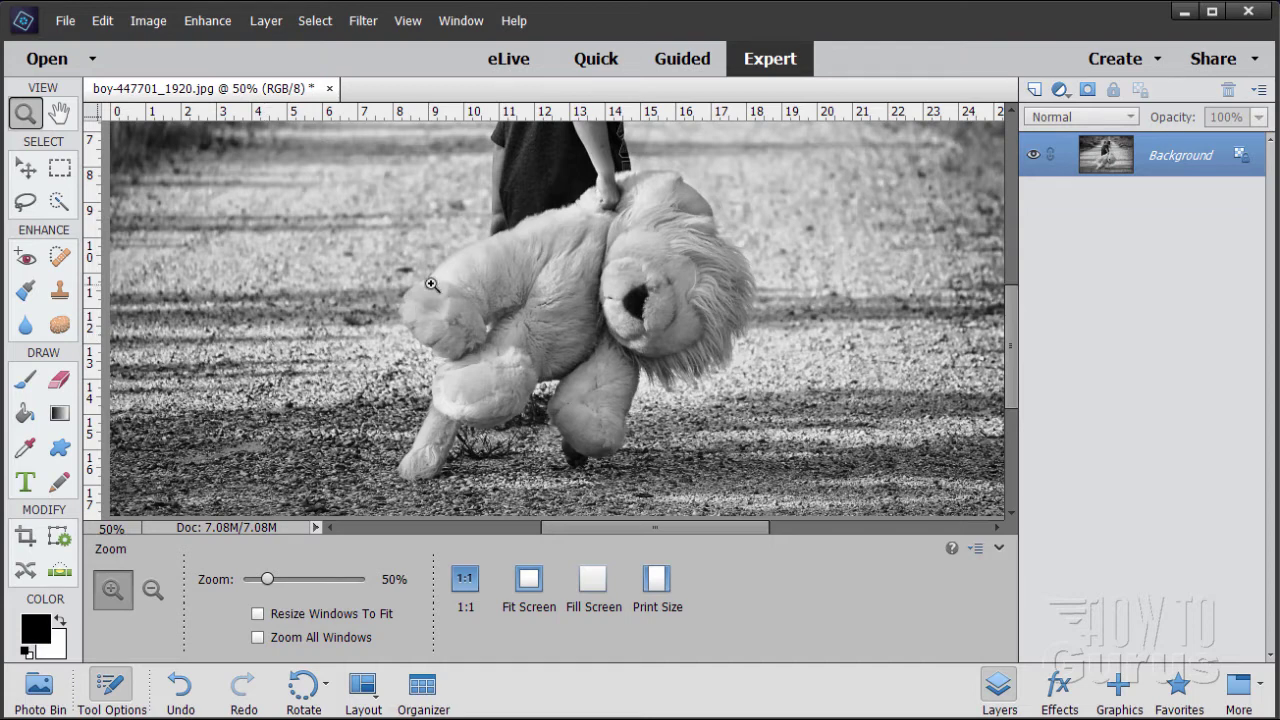
# Step: Draw a new loose Lasso selection around the stuffed lion, keeping a small margin outside its fur
pyautogui.click(27, 203)
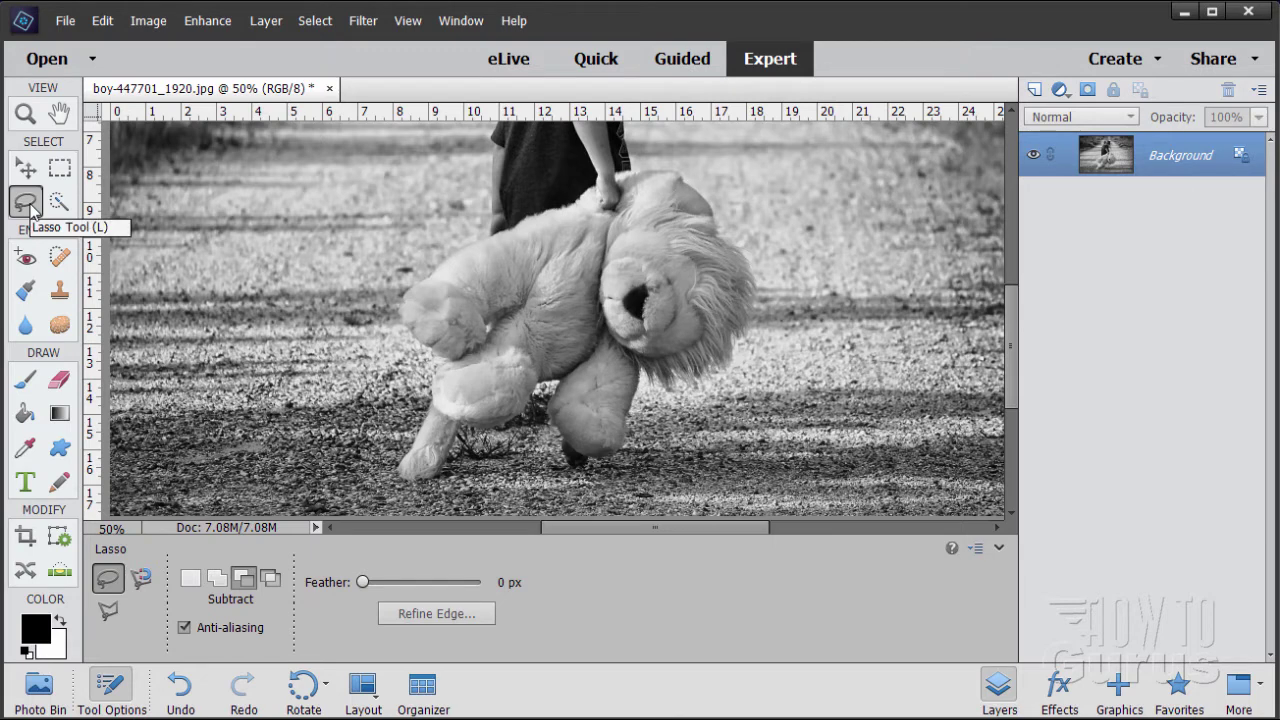
pyautogui.click(196, 580)
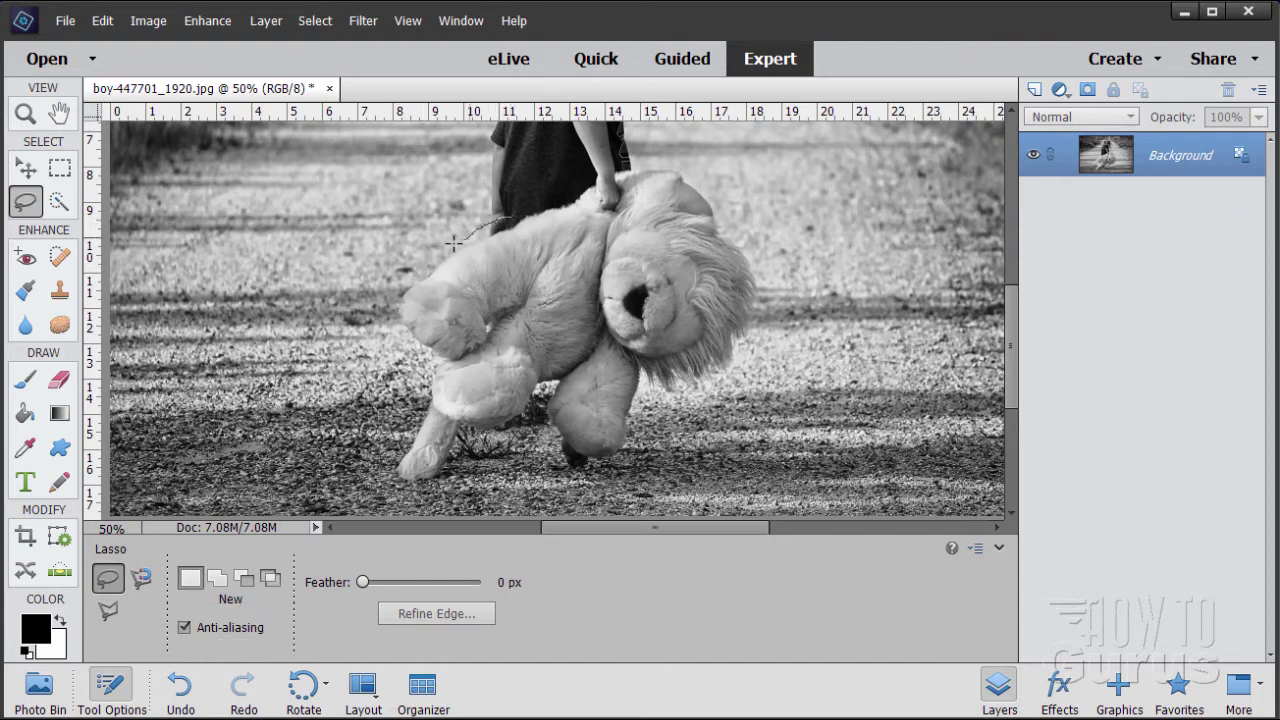
pyautogui.moveTo(465, 239); pyautogui.dragTo(436, 258)
pyautogui.moveTo(395, 317); pyautogui.dragTo(420, 353)
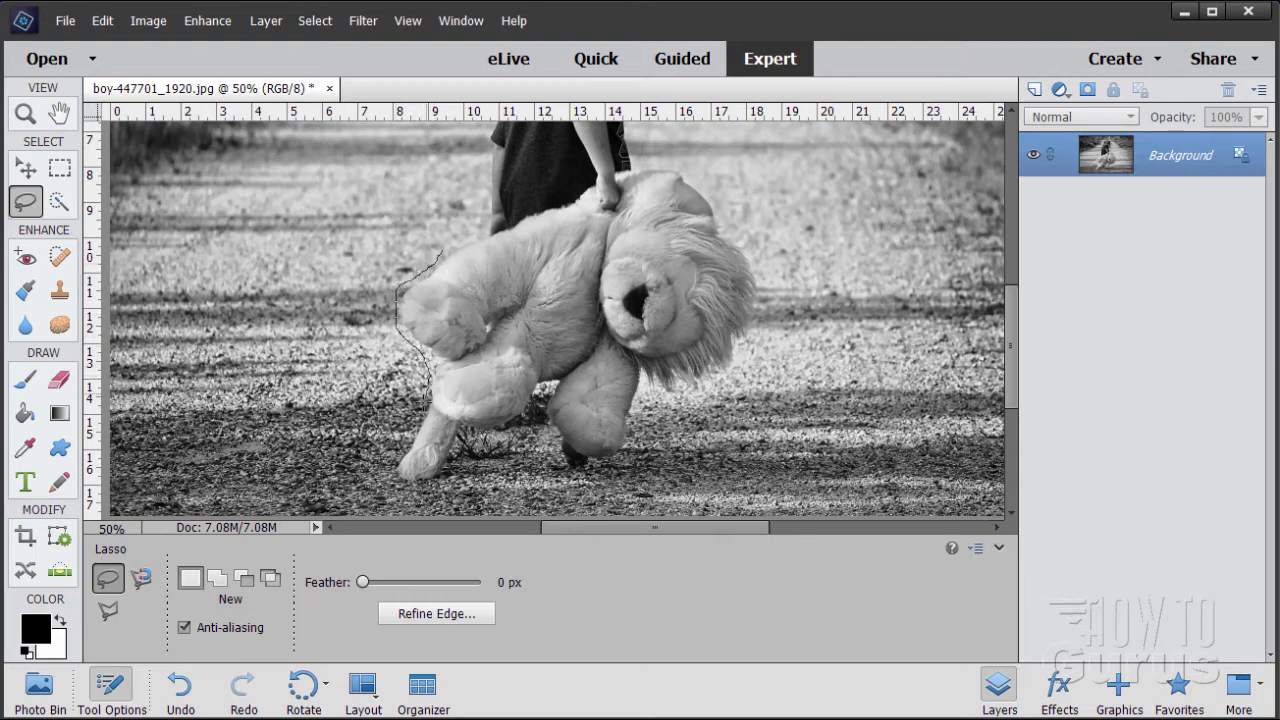
pyautogui.moveTo(410, 436)
pyautogui.mouseDown()
pyautogui.moveTo(398, 466)
pyautogui.moveTo(446, 468)
pyautogui.moveTo(470, 430)
pyautogui.moveTo(544, 414)
pyautogui.moveTo(588, 462)
pyautogui.mouseUp()
pyautogui.moveTo(646, 395)
pyautogui.mouseDown()
pyautogui.moveTo(719, 383)
pyautogui.moveTo(758, 341)
pyautogui.moveTo(767, 286)
pyautogui.moveTo(754, 246)
pyautogui.moveTo(678, 162)
pyautogui.moveTo(631, 172)
pyautogui.moveTo(620, 135)
pyautogui.moveTo(611, 168)
pyautogui.moveTo(566, 196)
pyautogui.mouseUp()
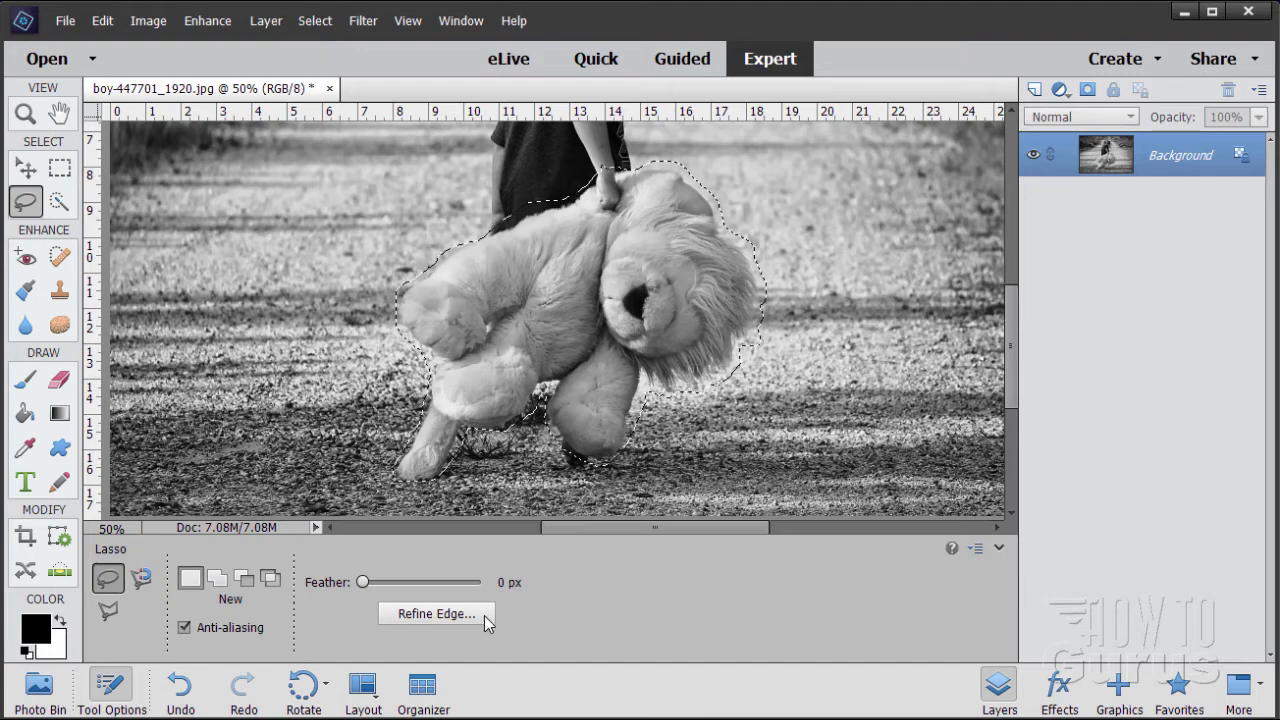
pyautogui.click(434, 614)
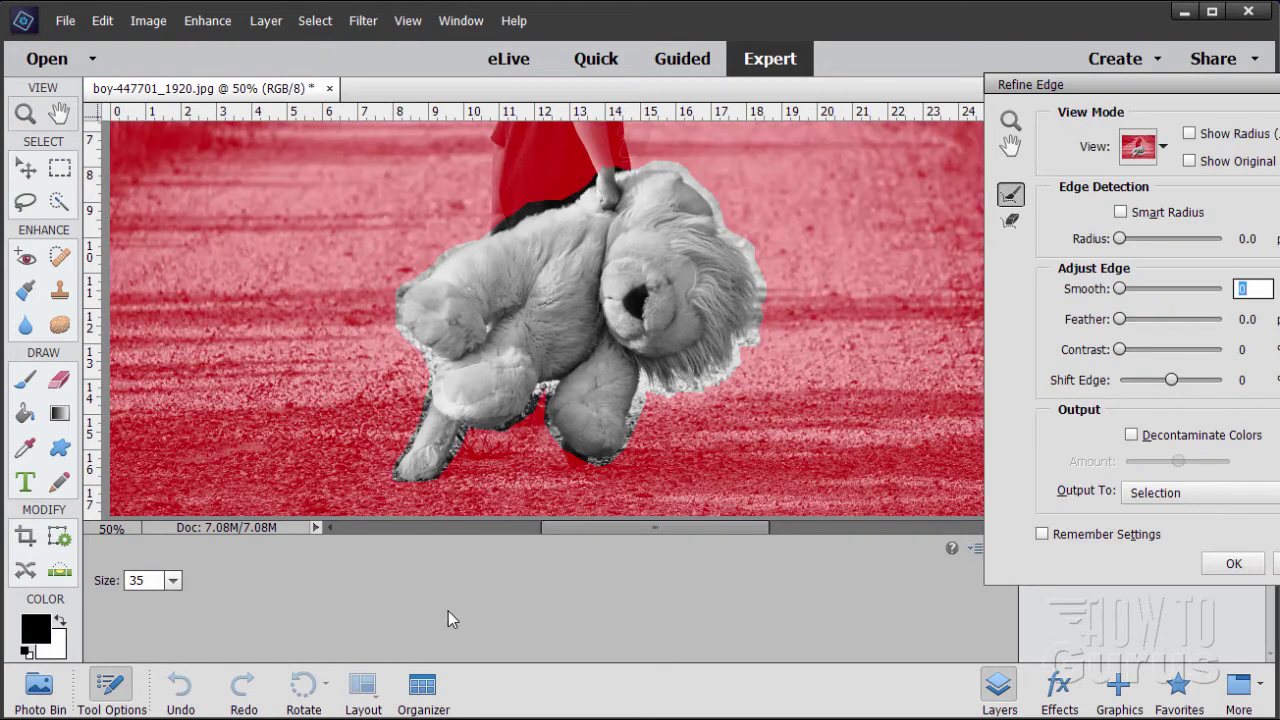
pyautogui.moveTo(1080, 92); pyautogui.dragTo(873, 169)
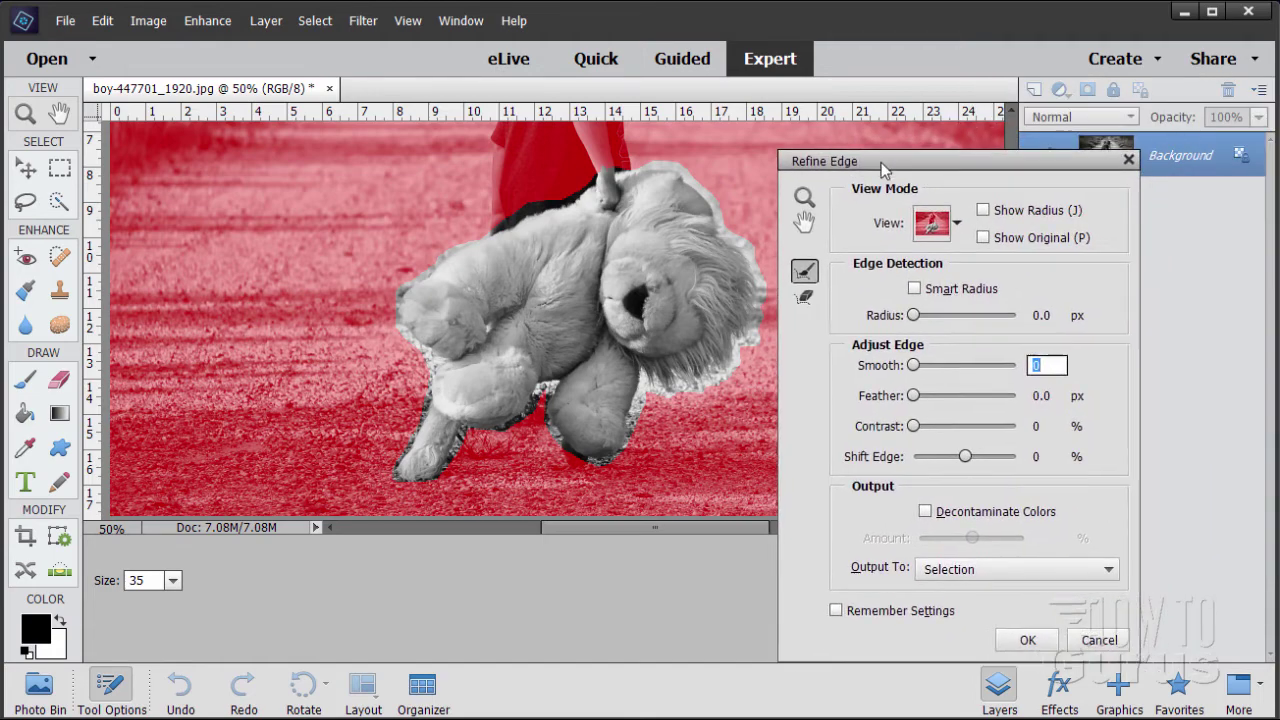
pyautogui.click(1100, 639)
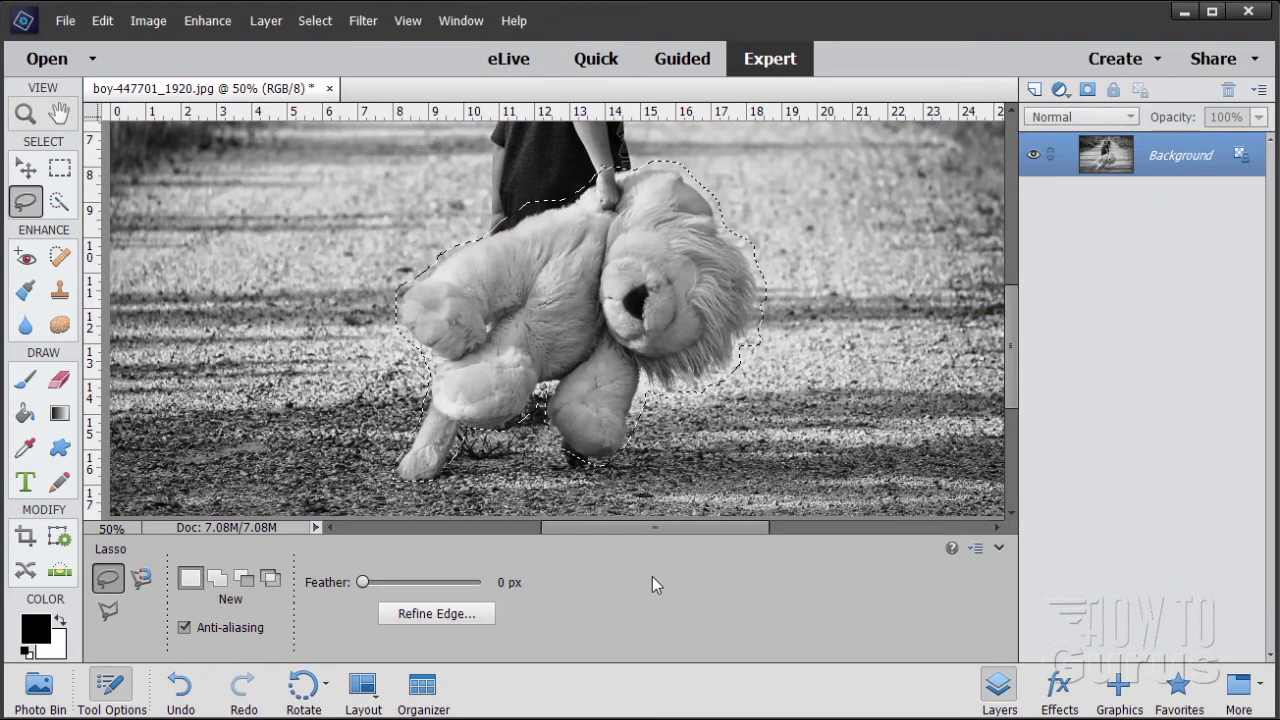
# Step: Open Refine Edge for the lion selection and place its dialog clear of the toy
pyautogui.click(315, 21)
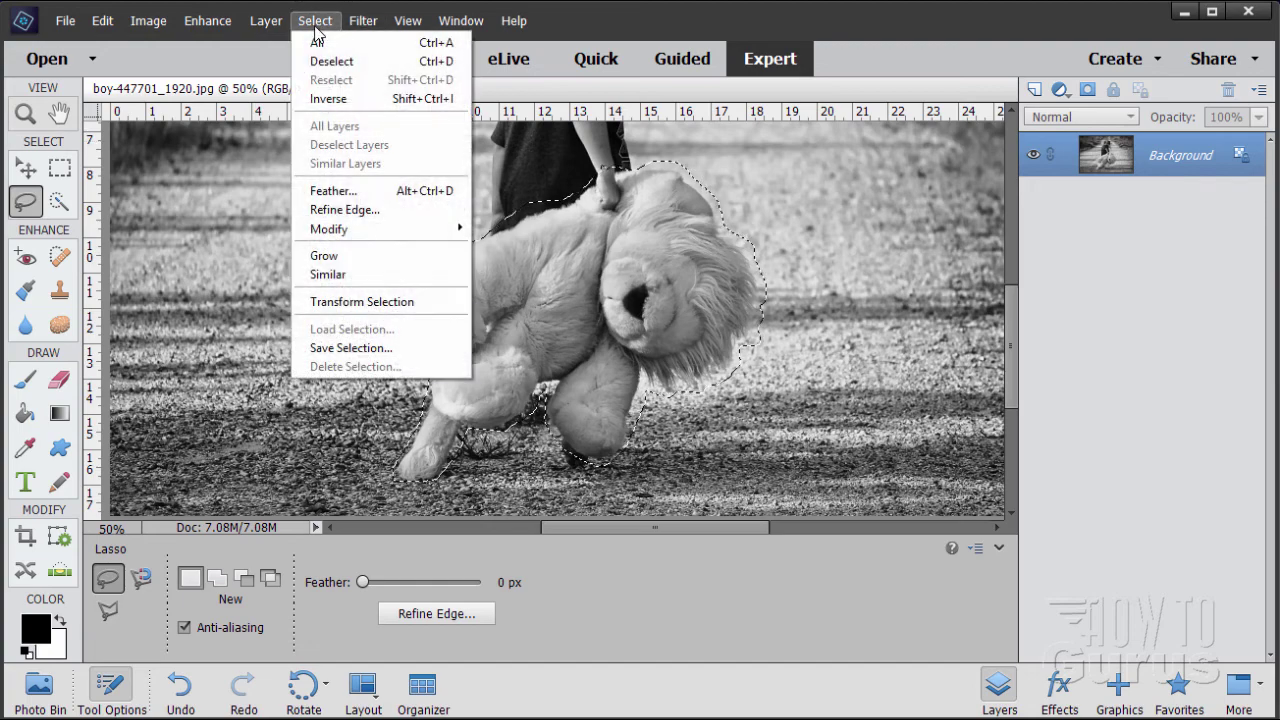
pyautogui.click(346, 211)
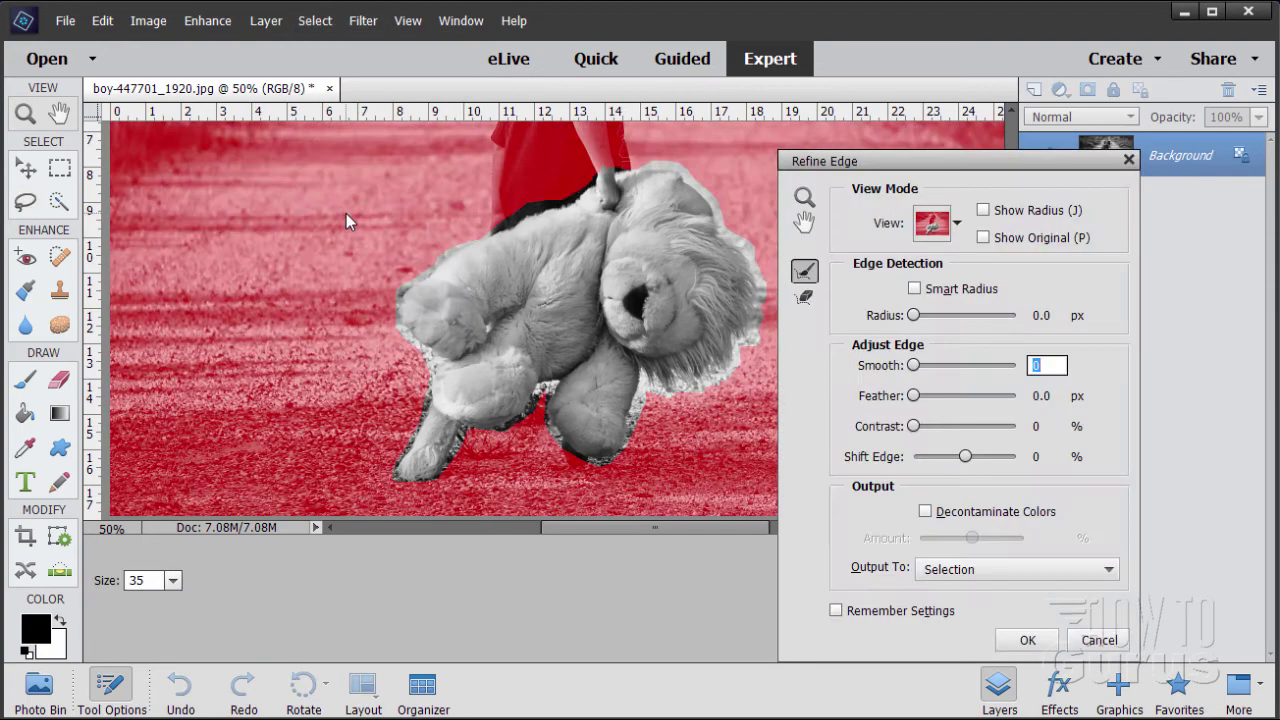
pyautogui.moveTo(932, 160); pyautogui.dragTo(948, 89)
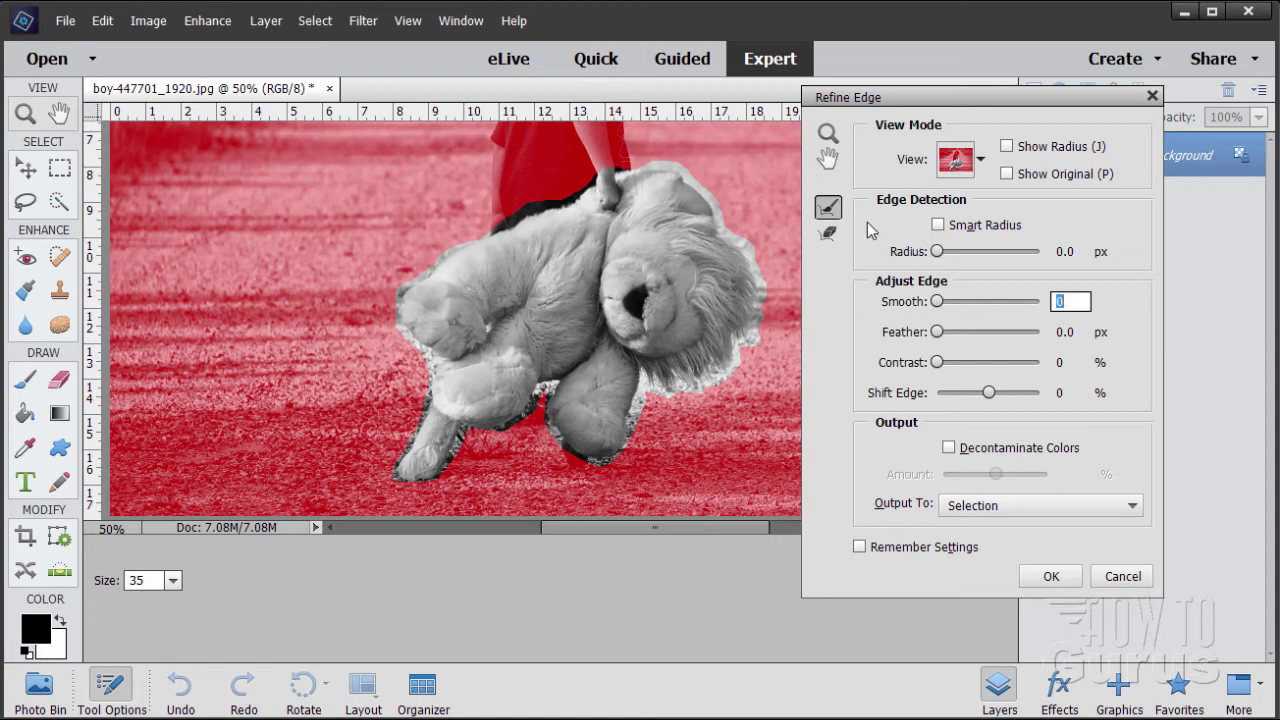
# Step: Try out the Smart Radius option and the edge adjustments, leaving Smart Radius off and Shift Edge at 0%
pyautogui.moveTo(938, 256)
pyautogui.mouseDown()
pyautogui.moveTo(1011, 259)
pyautogui.moveTo(936, 257)
pyautogui.mouseUp()
pyautogui.click(938, 224)
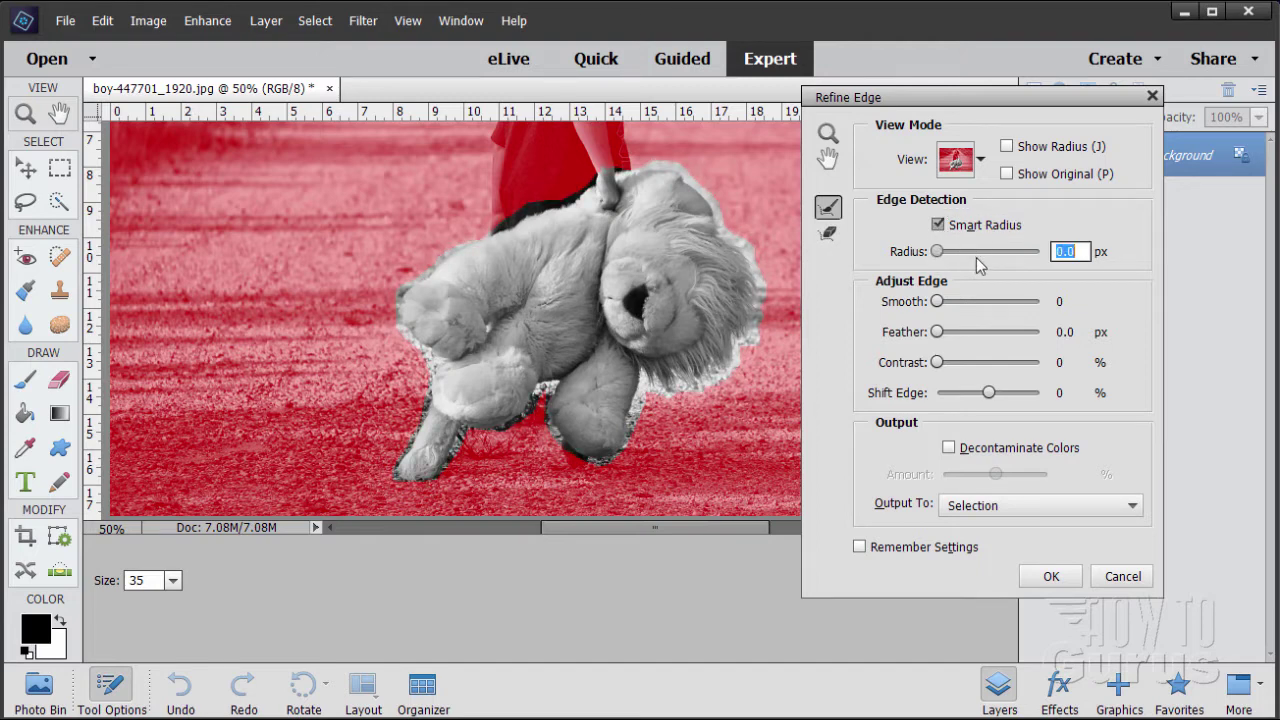
pyautogui.click(938, 226)
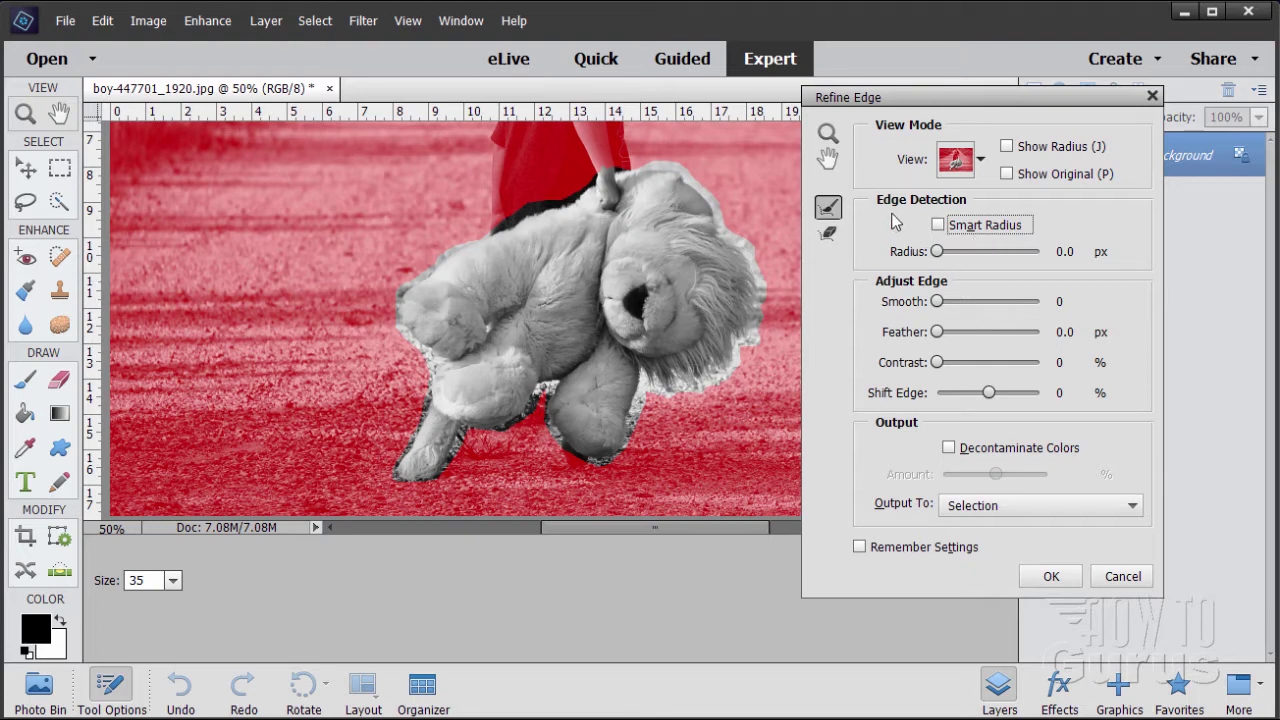
pyautogui.moveTo(934, 303); pyautogui.dragTo(902, 371)
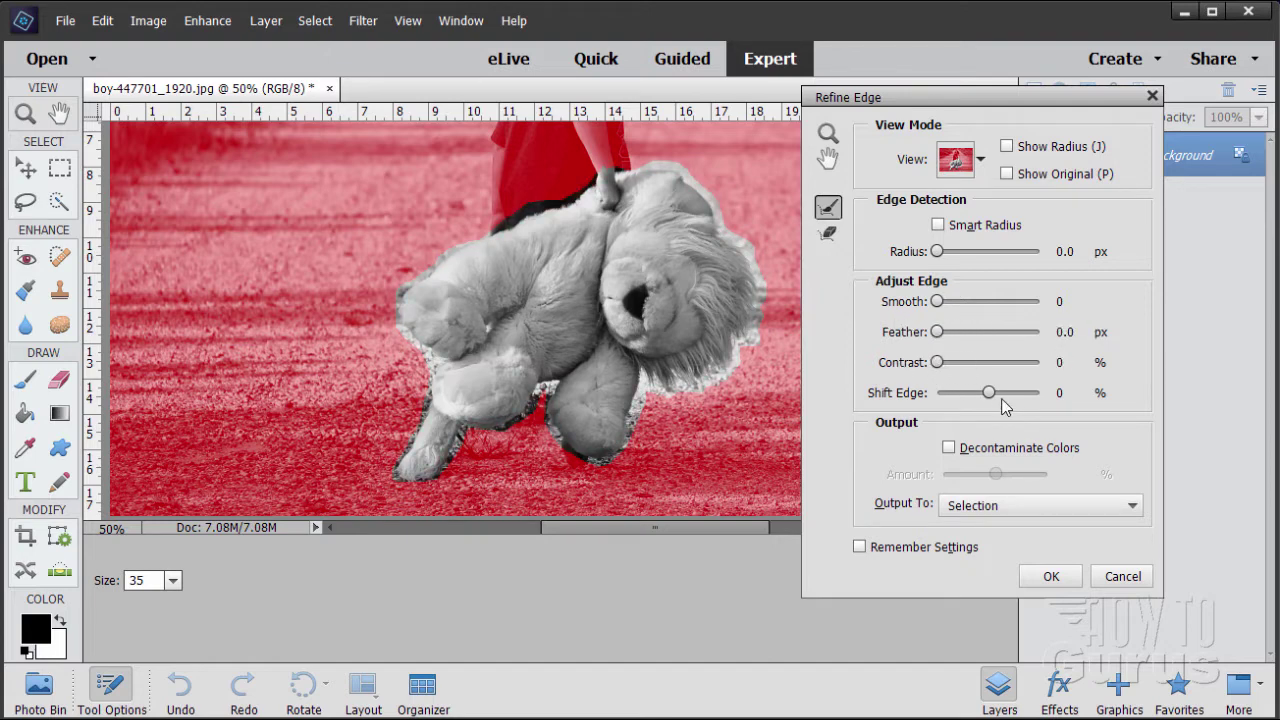
pyautogui.moveTo(993, 399)
pyautogui.mouseDown()
pyautogui.moveTo(1017, 398)
pyautogui.moveTo(968, 402)
pyautogui.moveTo(1001, 400)
pyautogui.mouseUp()
pyautogui.write('0')
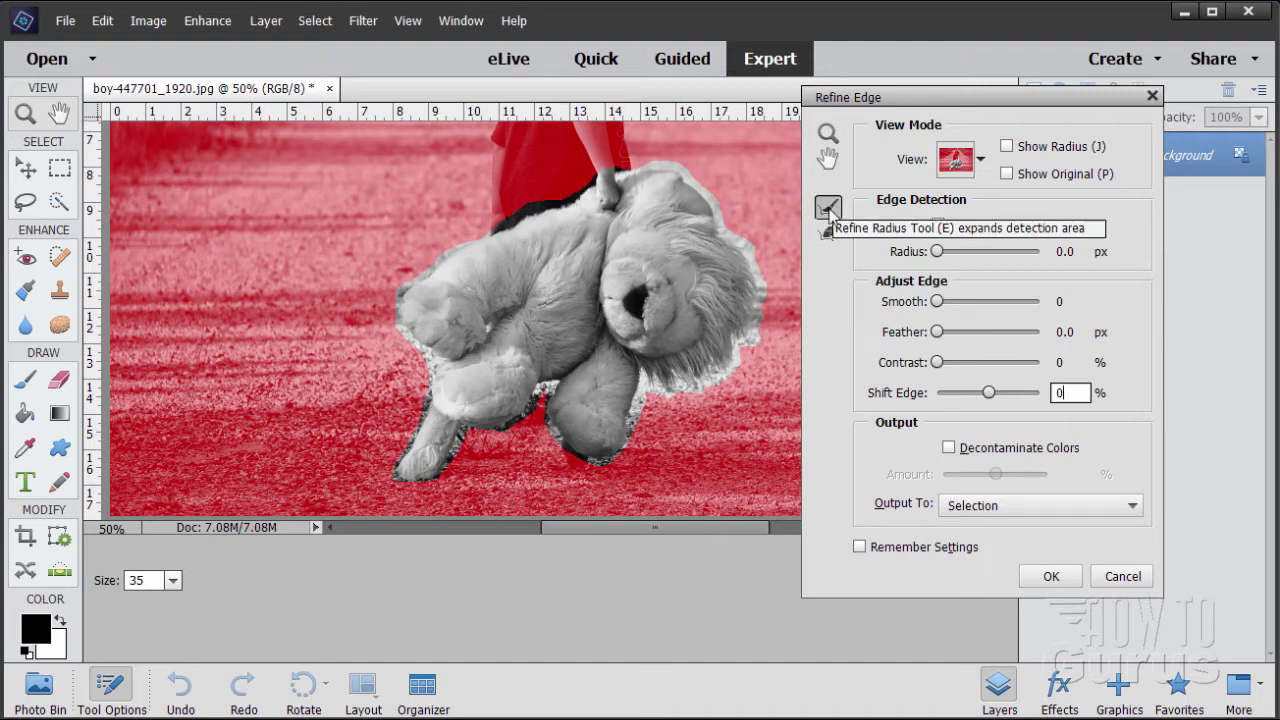
# Step: Place the Refine Edge dialog clear of the toy and frame the lion's upper back beside the hand at 300% zoom
pyautogui.click(828, 208)
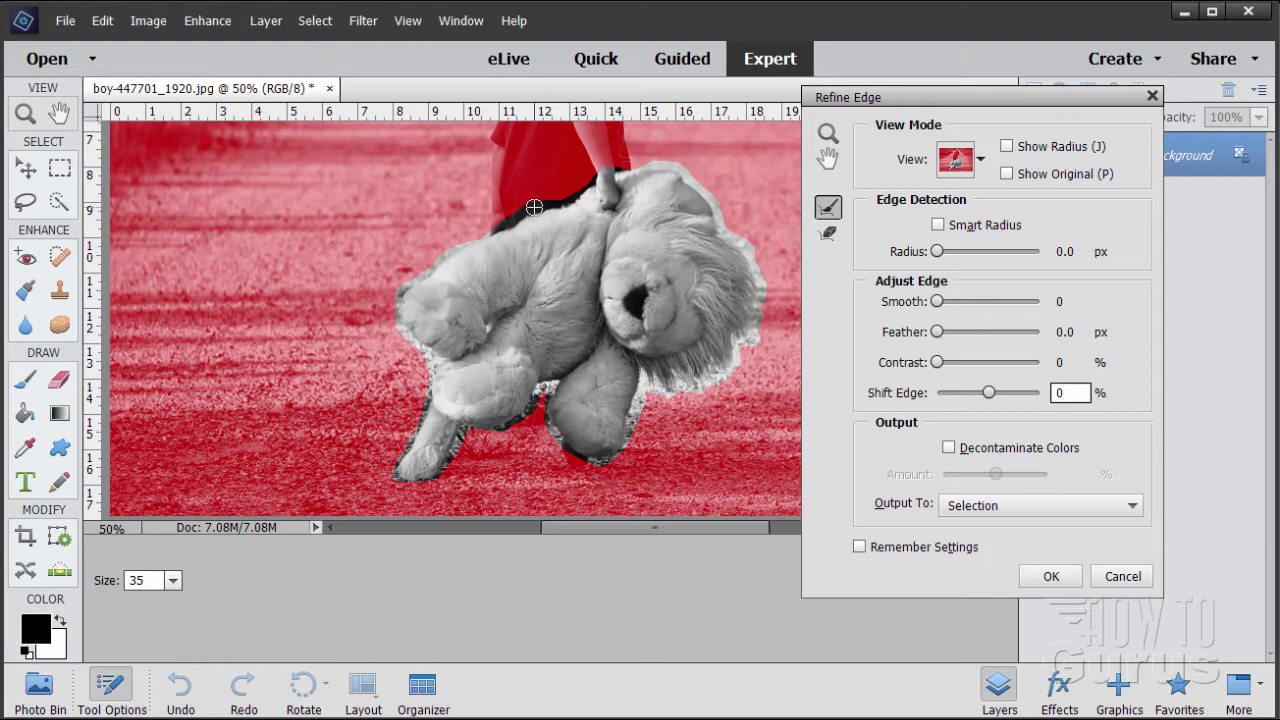
pyautogui.moveTo(889, 104); pyautogui.dragTo(965, 110)
pyautogui.click(904, 140)
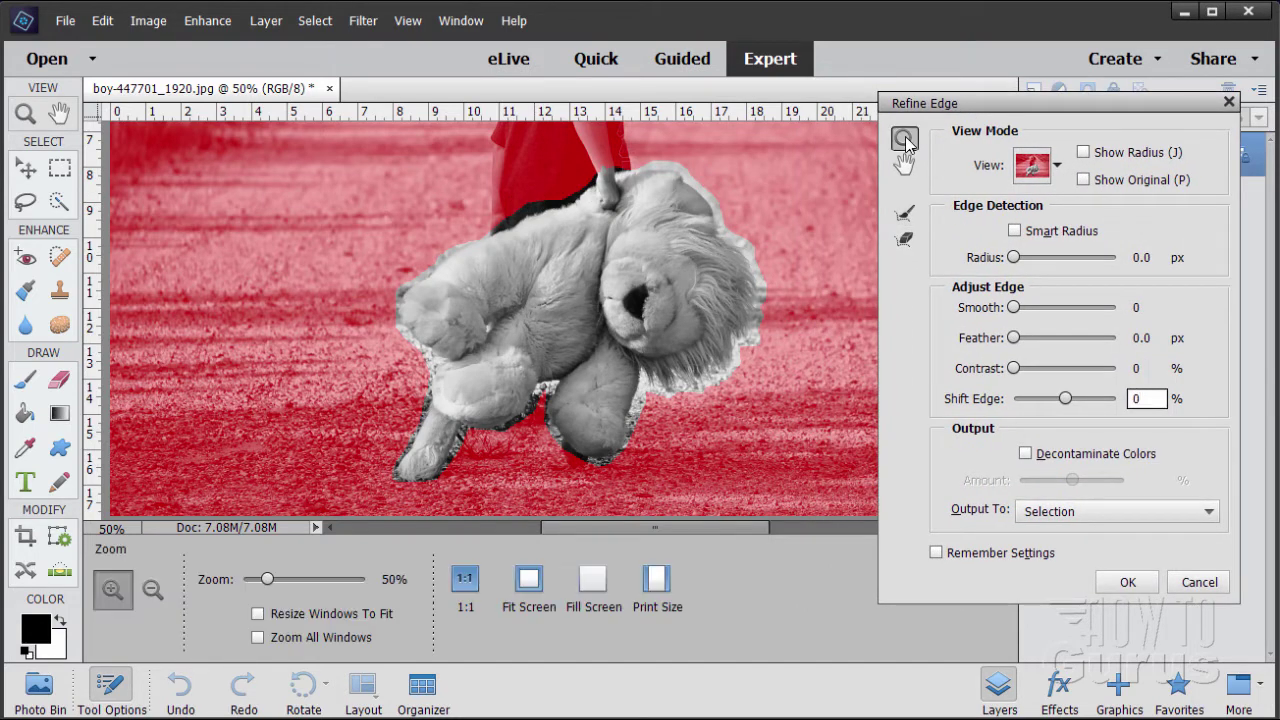
pyautogui.click(571, 218)
pyautogui.click(567, 214)
pyautogui.click(563, 210)
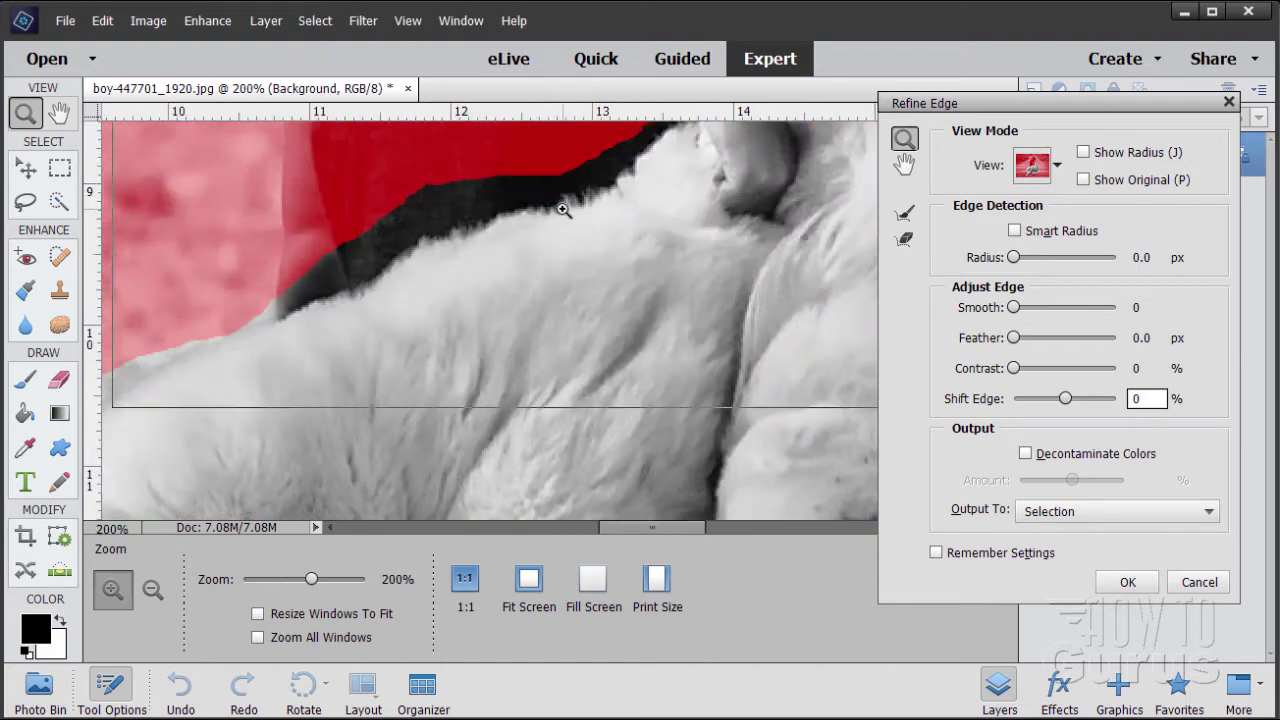
pyautogui.click(563, 210)
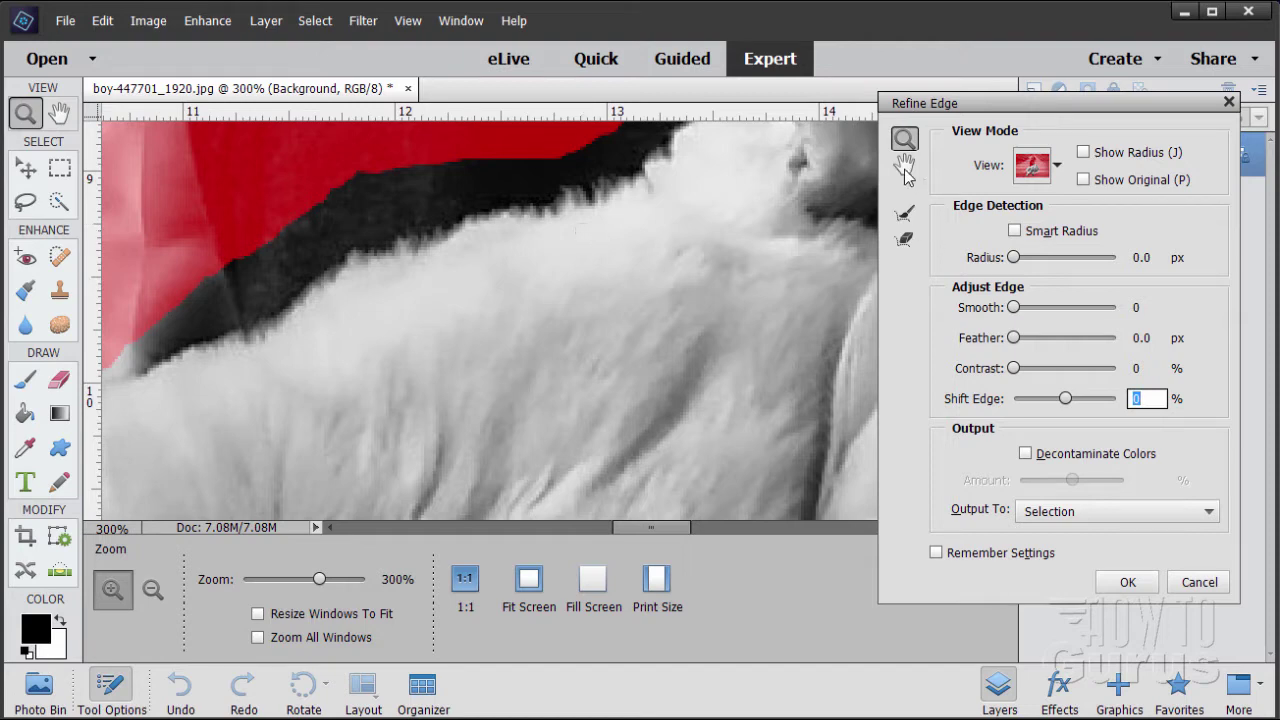
pyautogui.click(905, 165)
pyautogui.moveTo(591, 237); pyautogui.dragTo(537, 352)
pyautogui.moveTo(654, 297); pyautogui.dragTo(621, 313)
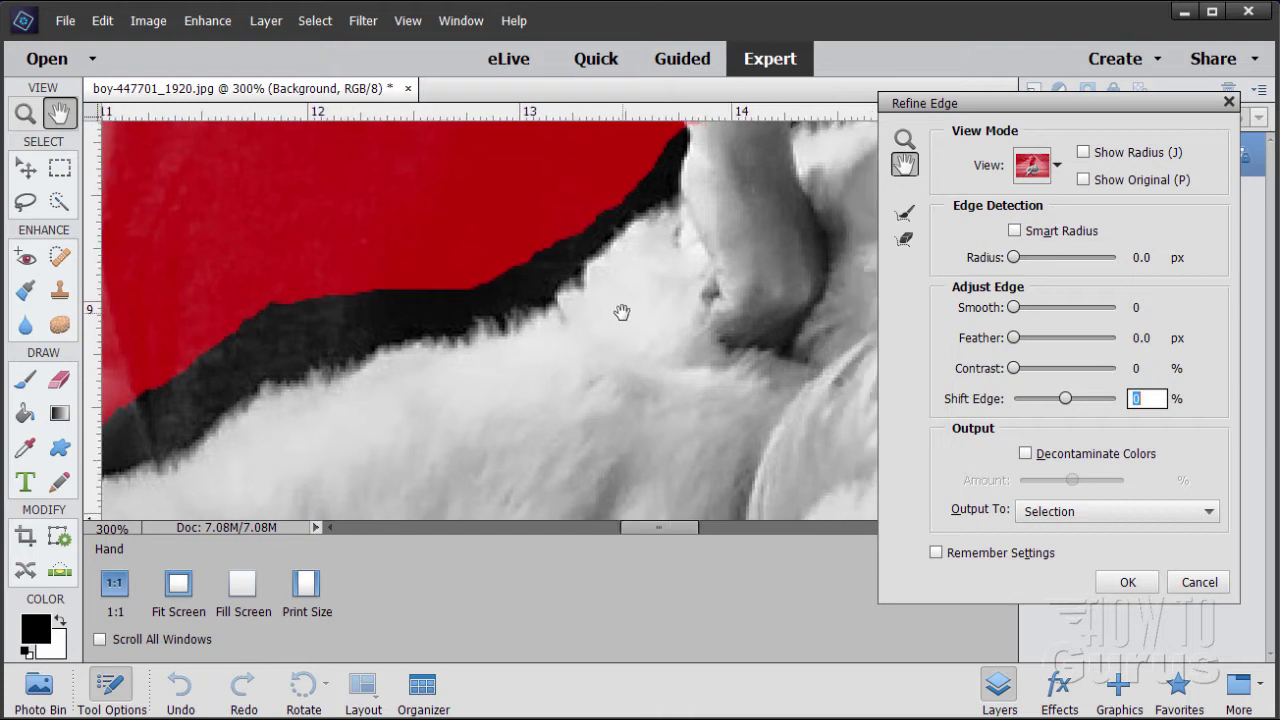
# Step: Brush the Refine Radius Tool at size 35 over the background strip along the lion's back, from near the hand past the shirt
pyautogui.click(905, 214)
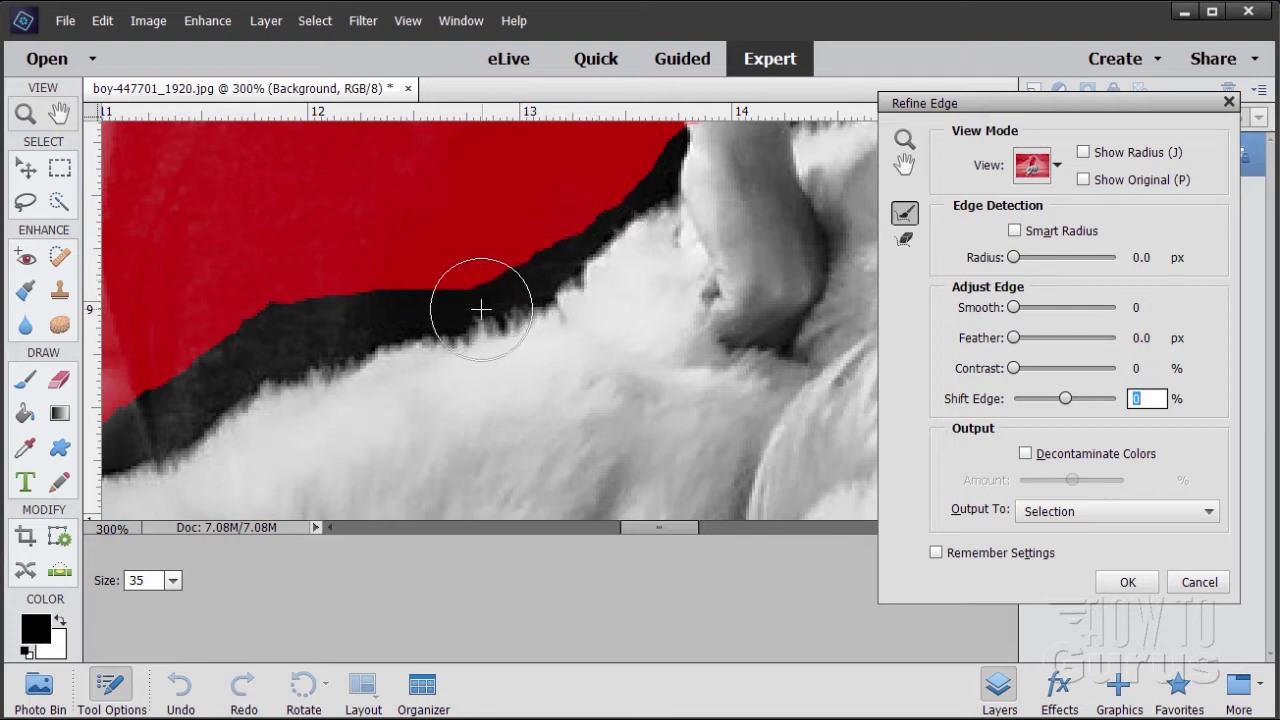
pyautogui.moveTo(601, 227)
pyautogui.mouseDown()
pyautogui.moveTo(475, 312)
pyautogui.moveTo(379, 326)
pyautogui.moveTo(236, 384)
pyautogui.mouseUp()
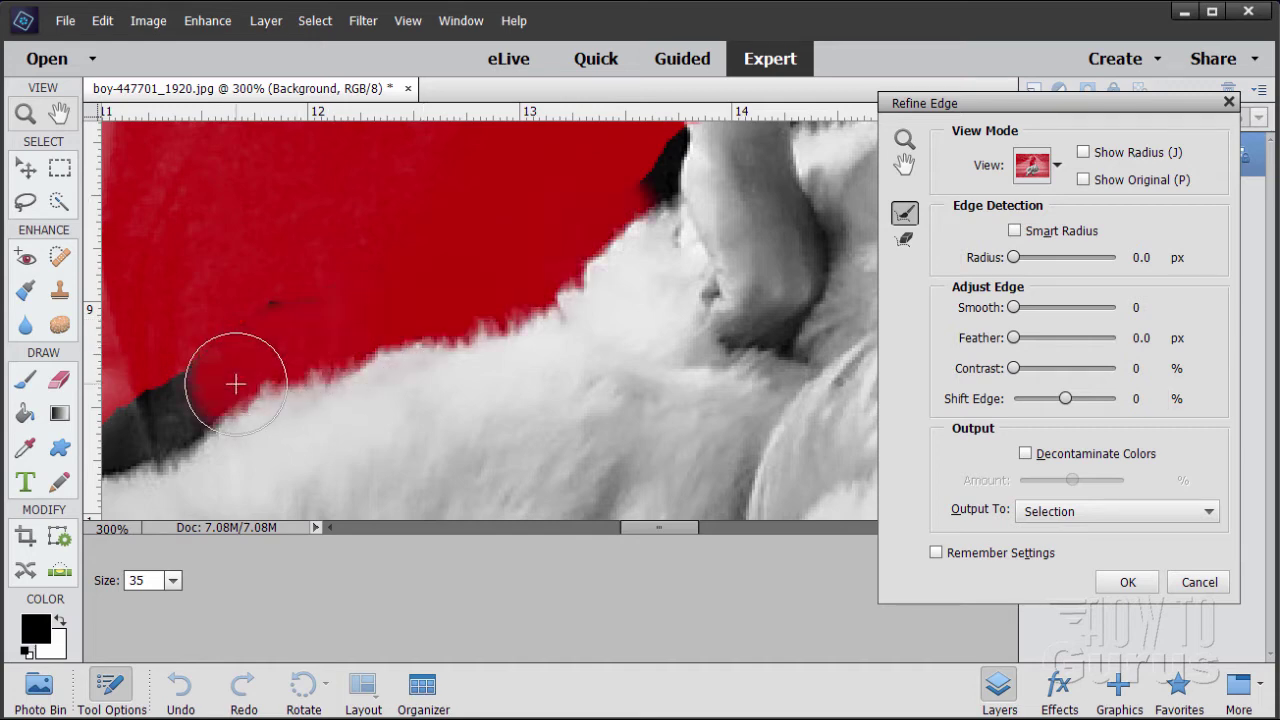
pyautogui.click(322, 274)
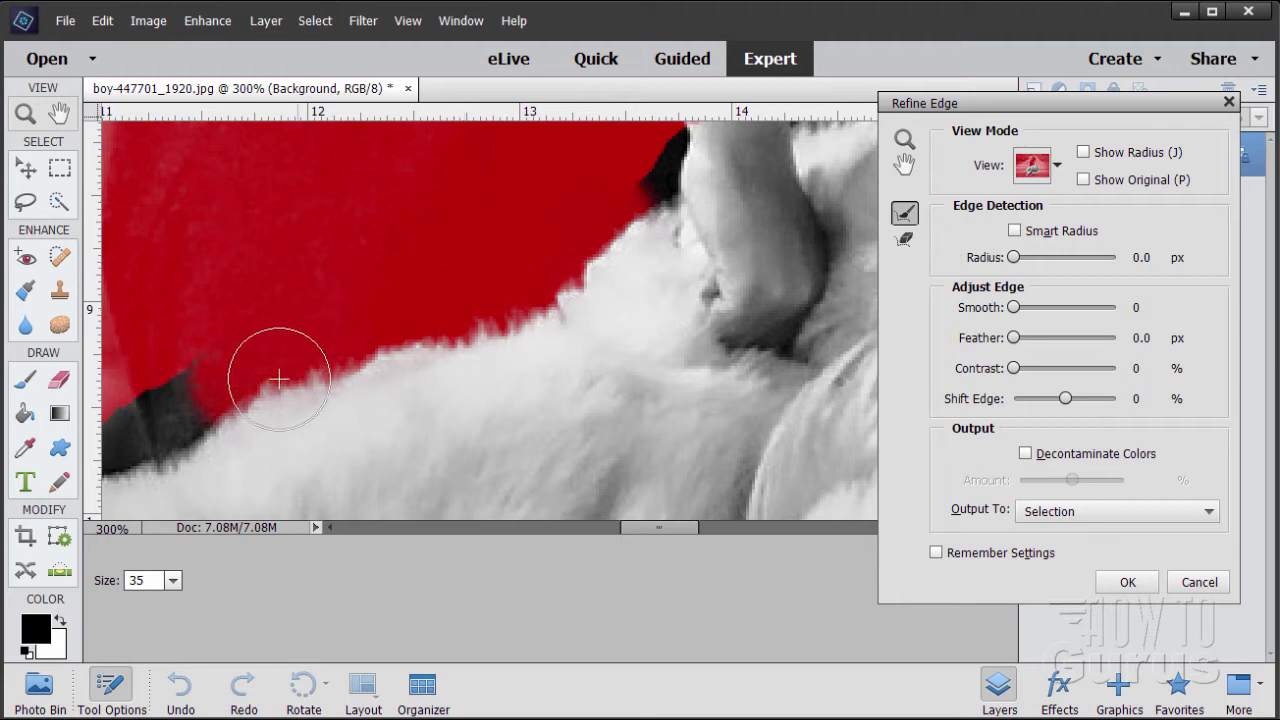
pyautogui.scroll(-1, 540, 395)
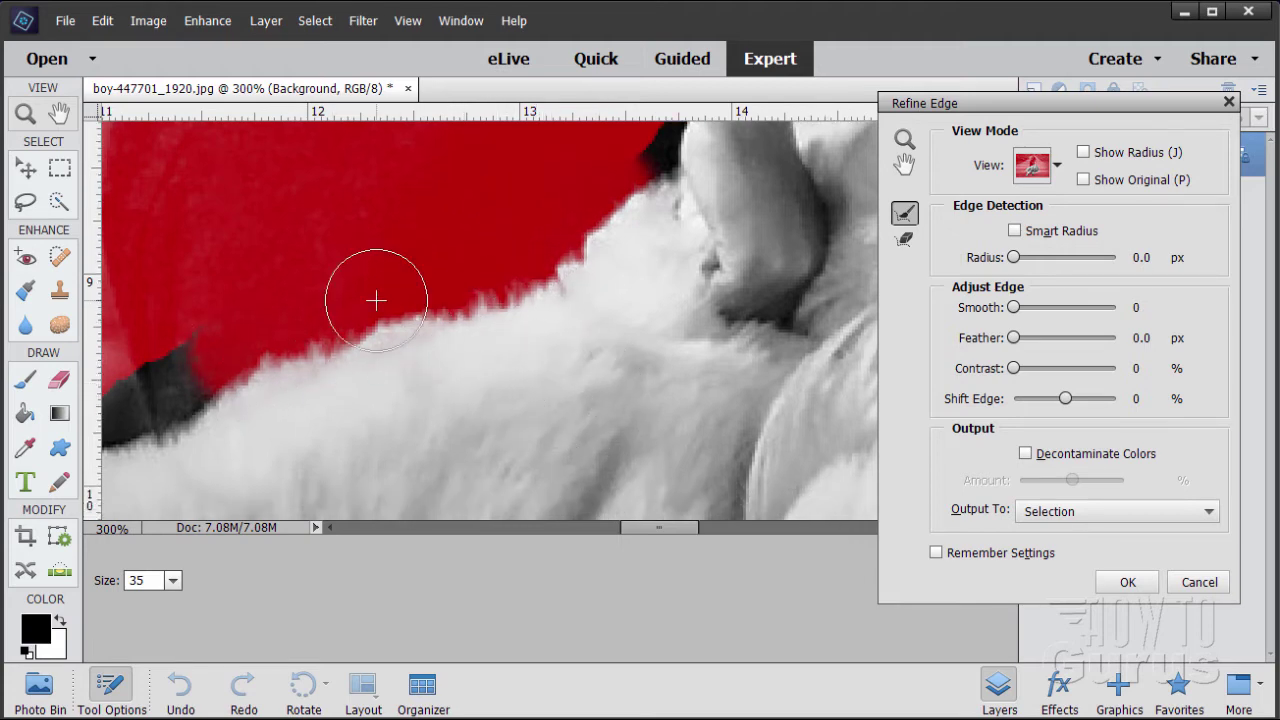
pyautogui.moveTo(333, 285)
pyautogui.mouseDown()
pyautogui.moveTo(617, 189)
pyautogui.moveTo(660, 189)
pyautogui.mouseUp()
pyautogui.moveTo(601, 242)
pyautogui.mouseDown()
pyautogui.moveTo(553, 265)
pyautogui.moveTo(524, 307)
pyautogui.moveTo(329, 377)
pyautogui.mouseUp()
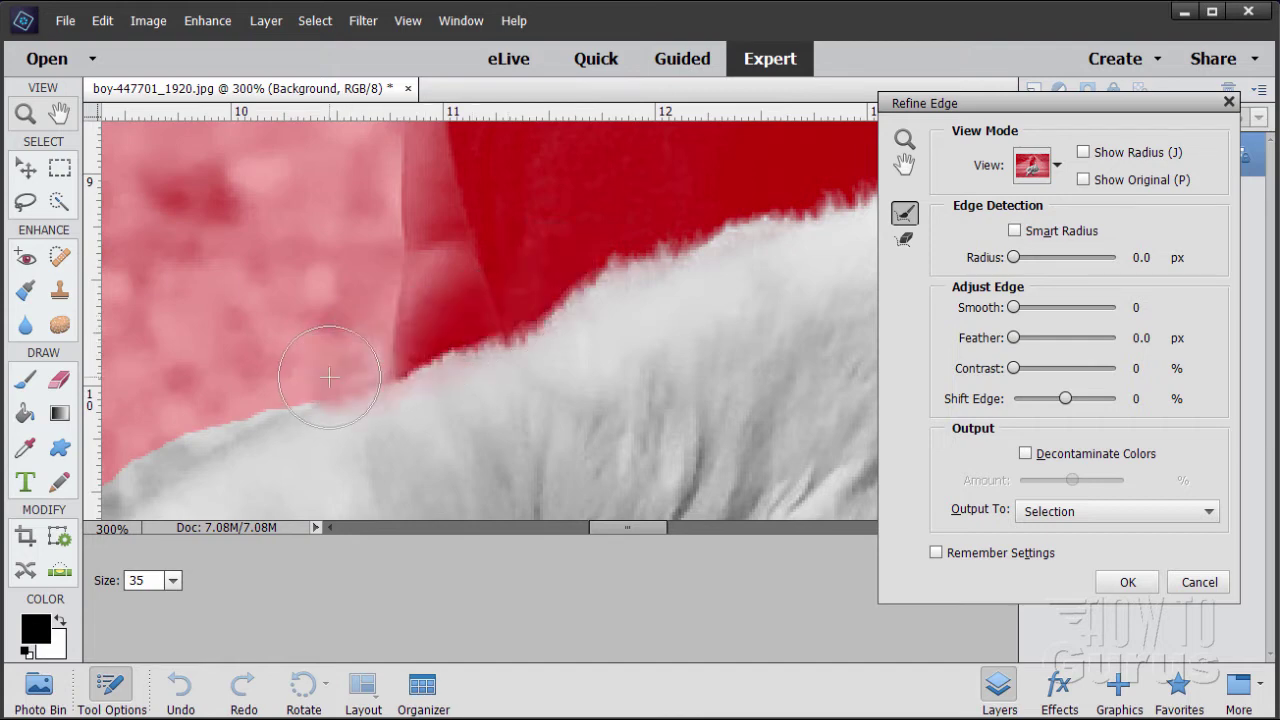
# Step: Extend the edge refinement along the lion's rump and around the top of its rear foot
pyautogui.moveTo(374, 361)
pyautogui.mouseDown()
pyautogui.moveTo(520, 286)
pyautogui.moveTo(600, 283)
pyautogui.mouseUp()
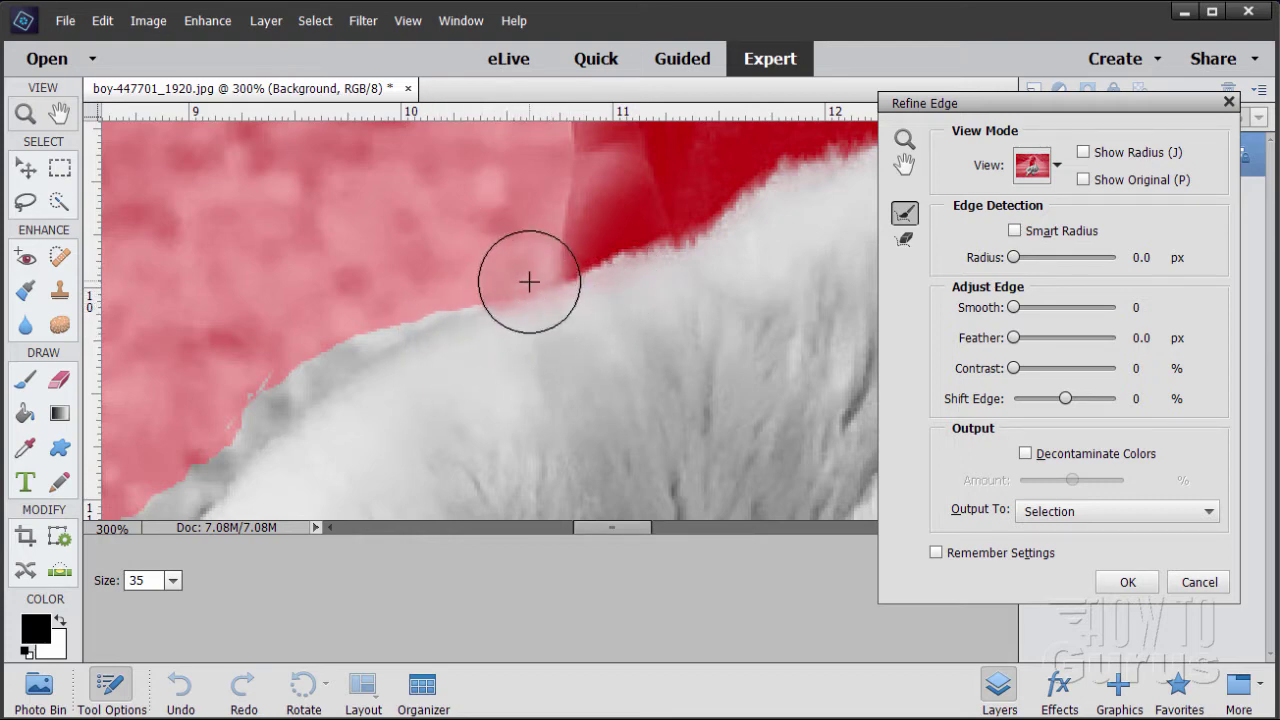
pyautogui.moveTo(537, 306)
pyautogui.mouseDown()
pyautogui.moveTo(433, 301)
pyautogui.moveTo(338, 338)
pyautogui.moveTo(289, 390)
pyautogui.moveTo(296, 375)
pyautogui.moveTo(361, 418)
pyautogui.moveTo(607, 344)
pyautogui.mouseUp()
pyautogui.moveTo(583, 289)
pyautogui.mouseDown()
pyautogui.moveTo(449, 339)
pyautogui.moveTo(378, 426)
pyautogui.mouseUp()
pyautogui.moveTo(480, 423)
pyautogui.mouseDown()
pyautogui.moveTo(646, 274)
pyautogui.moveTo(666, 308)
pyautogui.mouseUp()
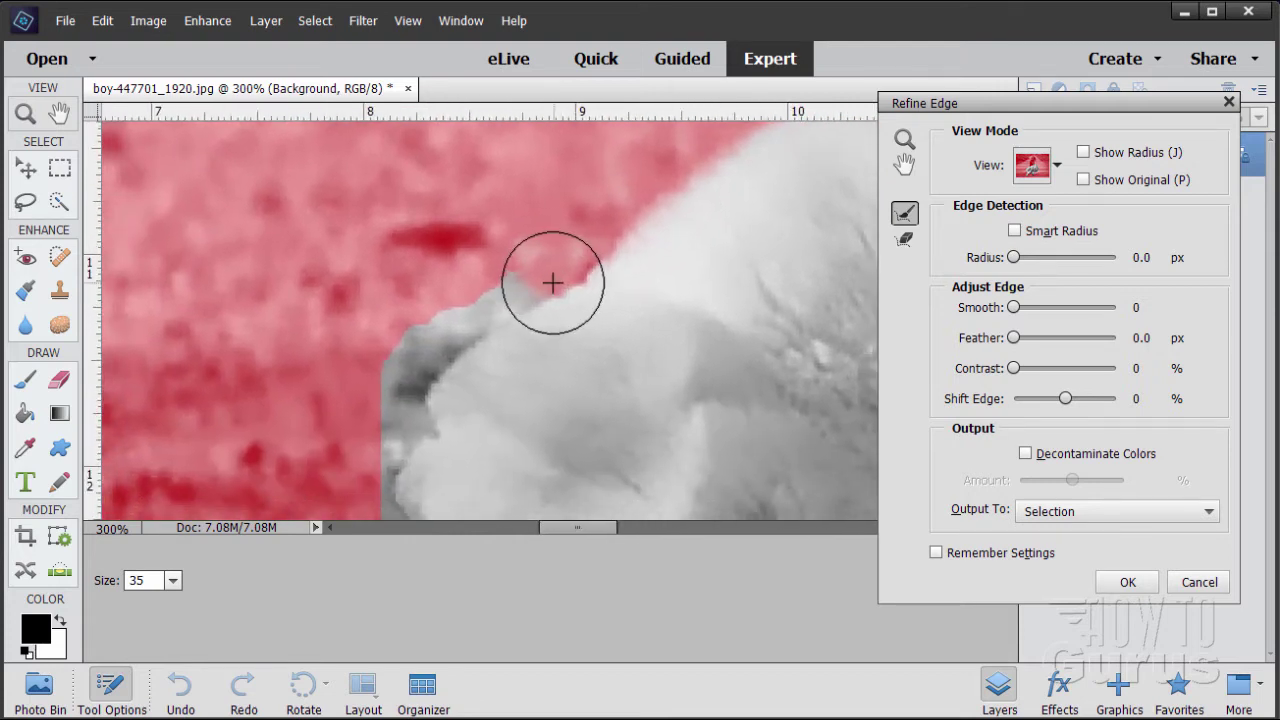
pyautogui.moveTo(526, 417)
pyautogui.mouseDown()
pyautogui.moveTo(495, 292)
pyautogui.moveTo(448, 289)
pyautogui.moveTo(431, 361)
pyautogui.moveTo(460, 440)
pyautogui.mouseUp()
# Step: Refine the selection edge beneath the rear foot and down the outer side of the adjoining pale limb
pyautogui.moveTo(630, 375)
pyautogui.mouseDown()
pyautogui.moveTo(551, 306)
pyautogui.moveTo(477, 210)
pyautogui.mouseUp()
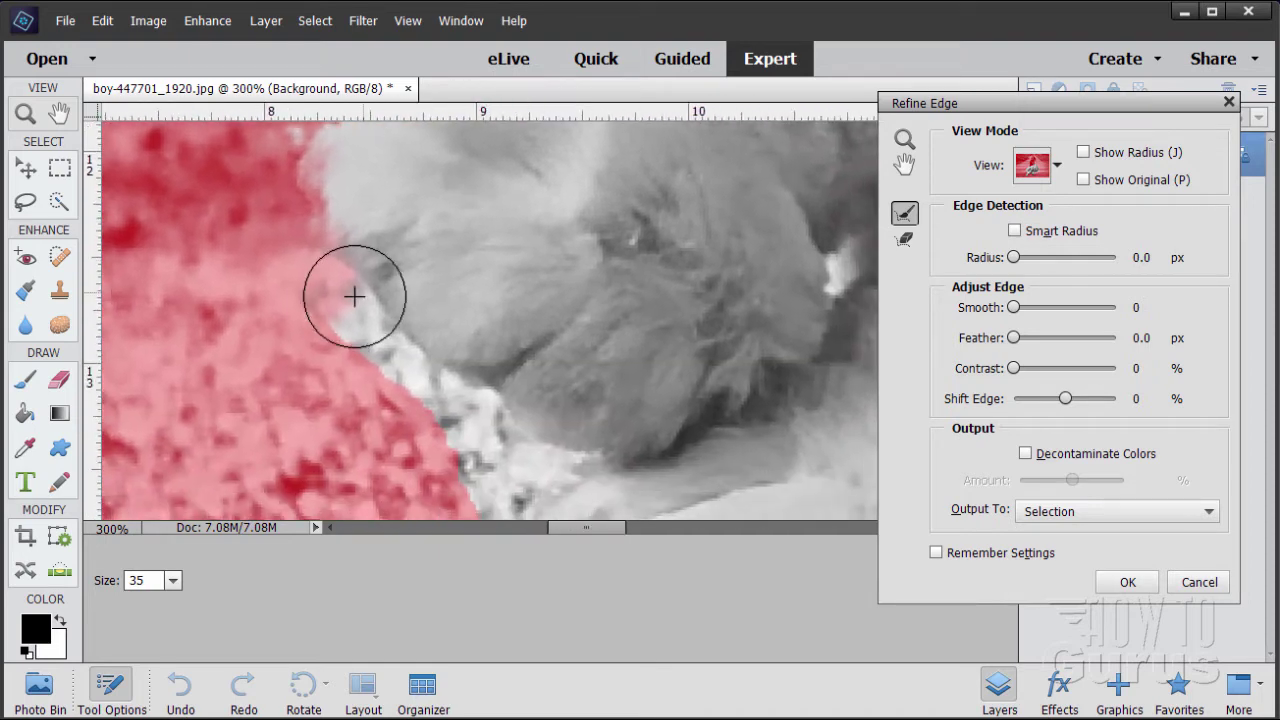
pyautogui.moveTo(531, 351)
pyautogui.mouseDown()
pyautogui.moveTo(520, 246)
pyautogui.moveTo(492, 196)
pyautogui.mouseUp()
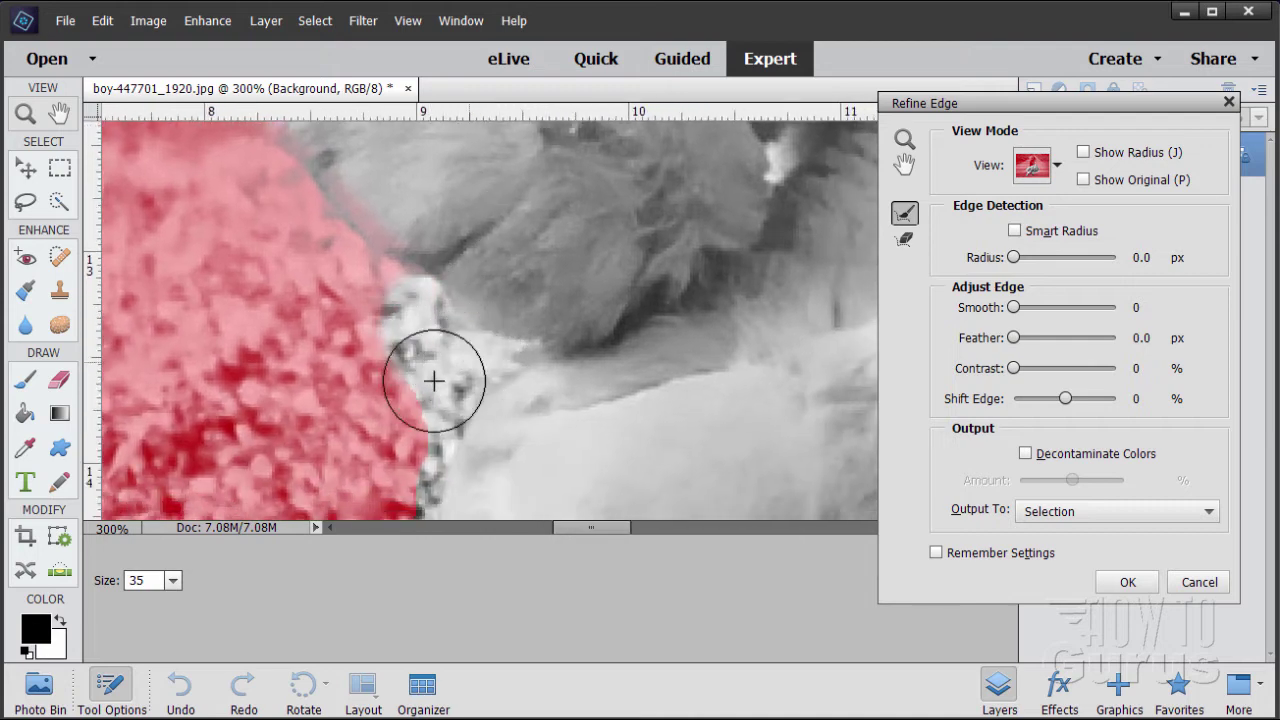
pyautogui.moveTo(563, 374)
pyautogui.mouseDown()
pyautogui.moveTo(589, 320)
pyautogui.moveTo(595, 182)
pyautogui.mouseUp()
pyautogui.moveTo(463, 278); pyautogui.dragTo(439, 288)
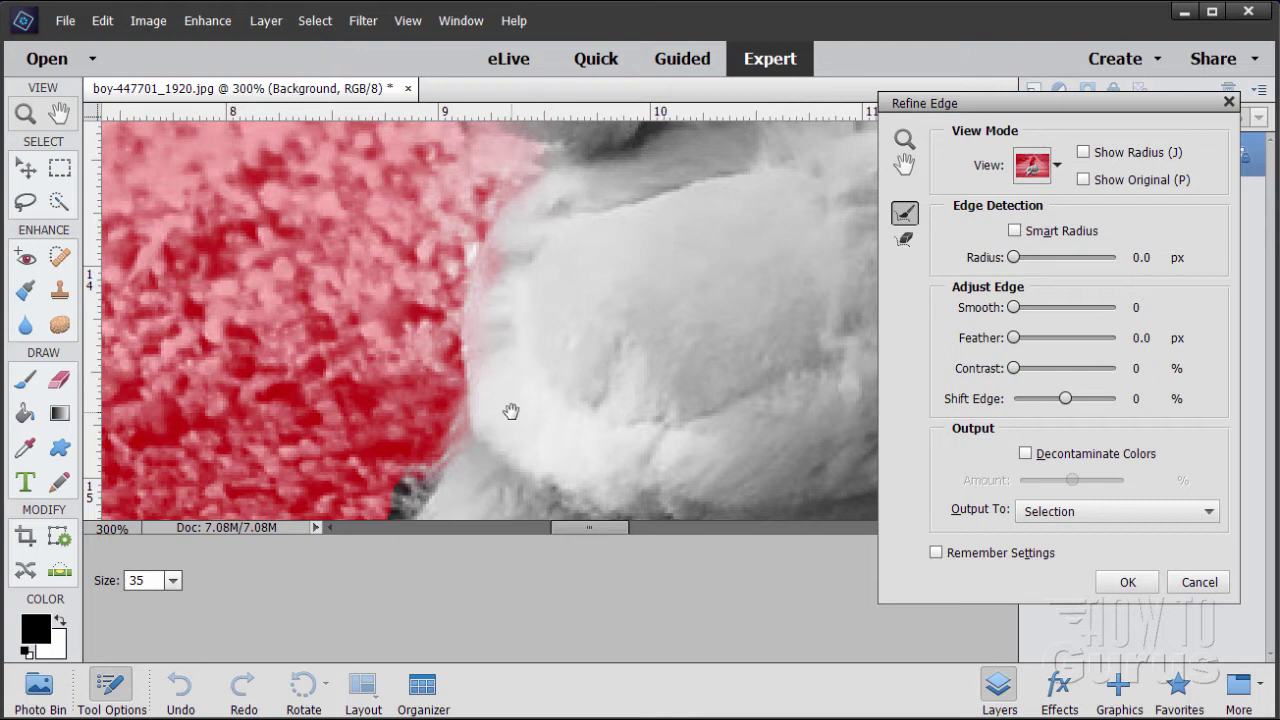
pyautogui.moveTo(511, 411); pyautogui.dragTo(549, 240)
pyautogui.click(453, 289)
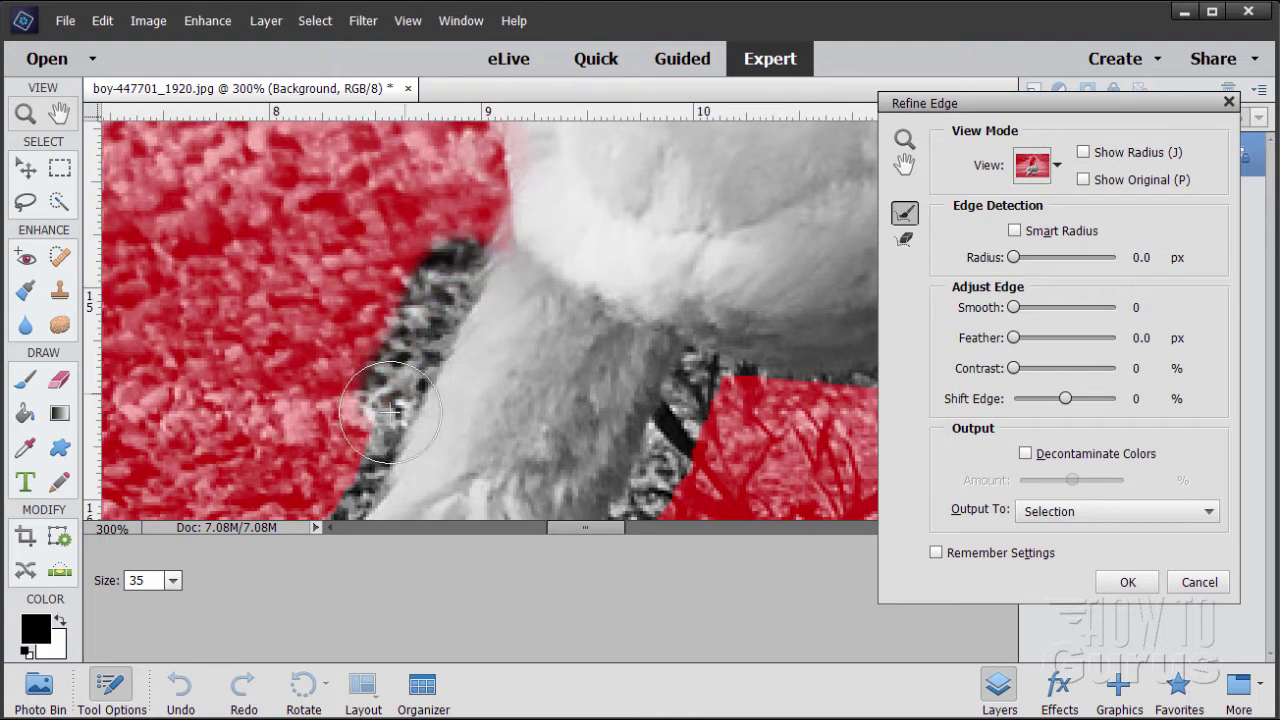
# Step: Refine the outer edge of the lion's long hanging limb and the fur around its paw tip
pyautogui.moveTo(480, 429); pyautogui.dragTo(560, 240)
pyautogui.moveTo(457, 289)
pyautogui.mouseDown()
pyautogui.moveTo(375, 420)
pyautogui.moveTo(410, 480)
pyautogui.moveTo(430, 480)
pyautogui.mouseUp()
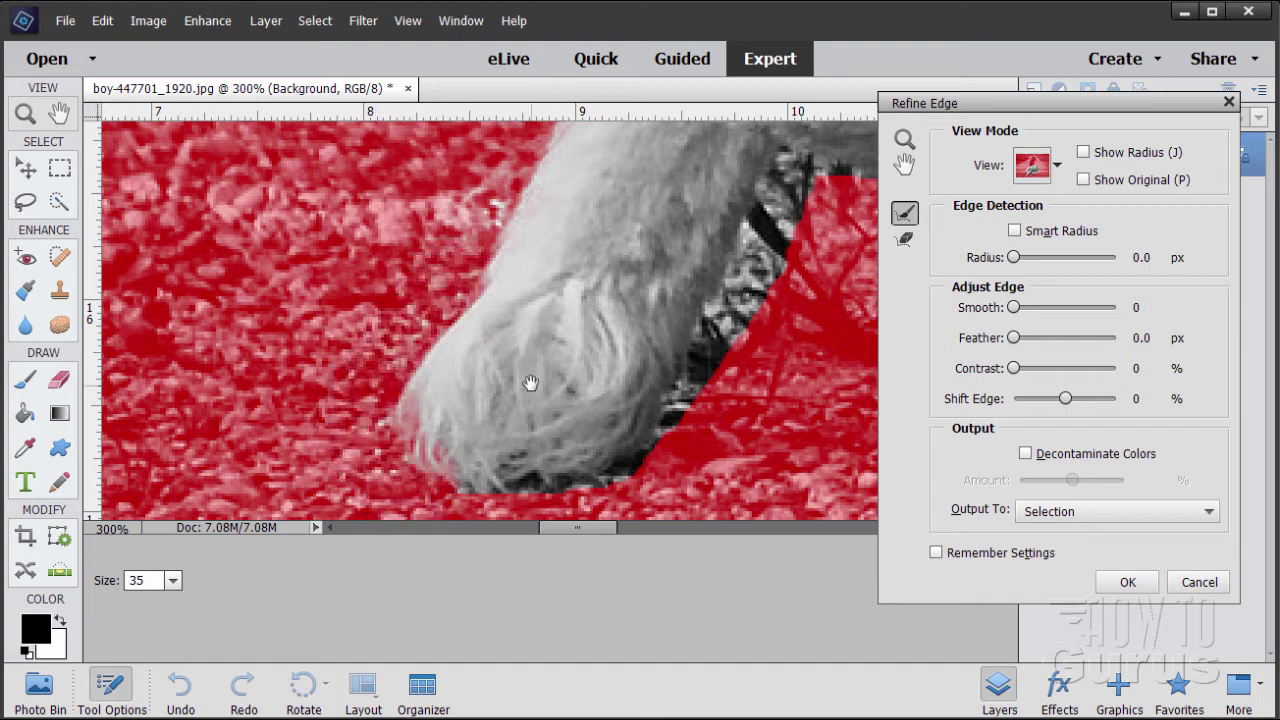
pyautogui.moveTo(530, 385); pyautogui.dragTo(400, 260)
pyautogui.moveTo(530, 318); pyautogui.dragTo(575, 255)
pyautogui.moveTo(718, 200); pyautogui.dragTo(648, 327)
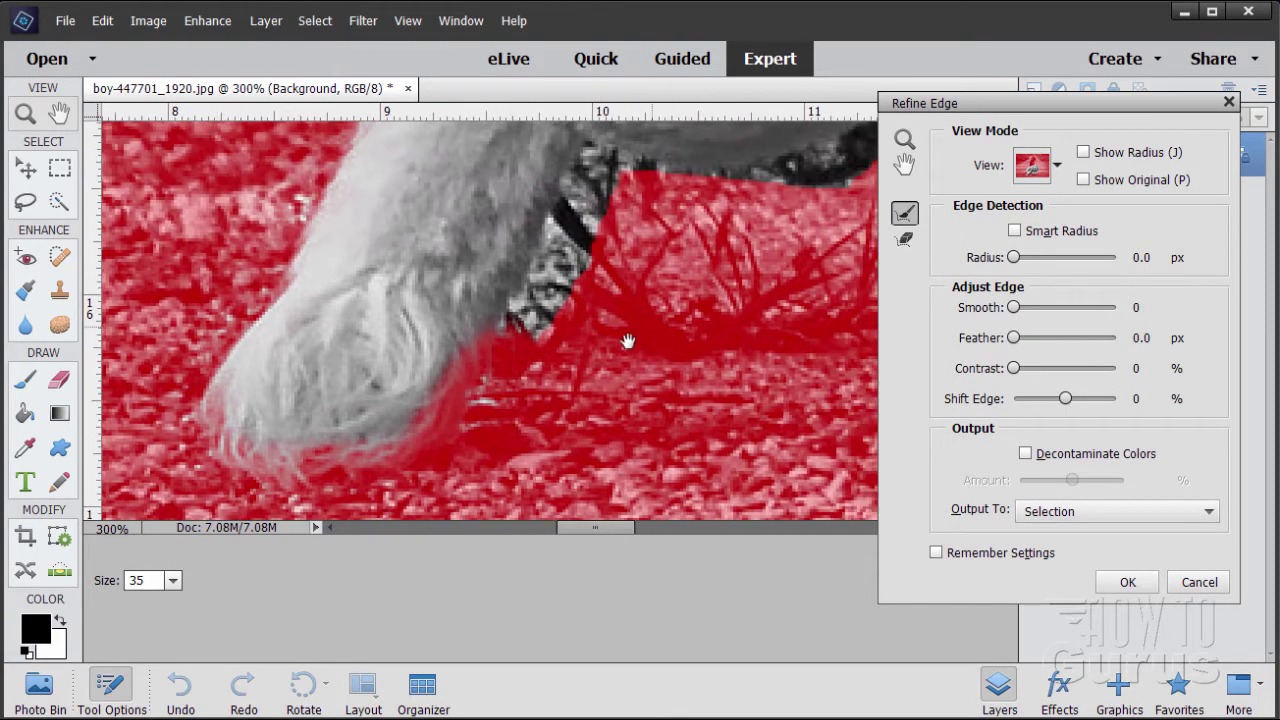
pyautogui.moveTo(516, 348)
pyautogui.mouseDown()
pyautogui.moveTo(575, 230)
pyautogui.moveTo(542, 416)
pyautogui.moveTo(492, 402)
pyautogui.moveTo(463, 338)
pyautogui.moveTo(404, 433)
pyautogui.mouseUp()
# Step: Refine the inner edge of the hanging limb, the underside of the body and the gap before the next limb
pyautogui.moveTo(605, 258); pyautogui.dragTo(522, 403)
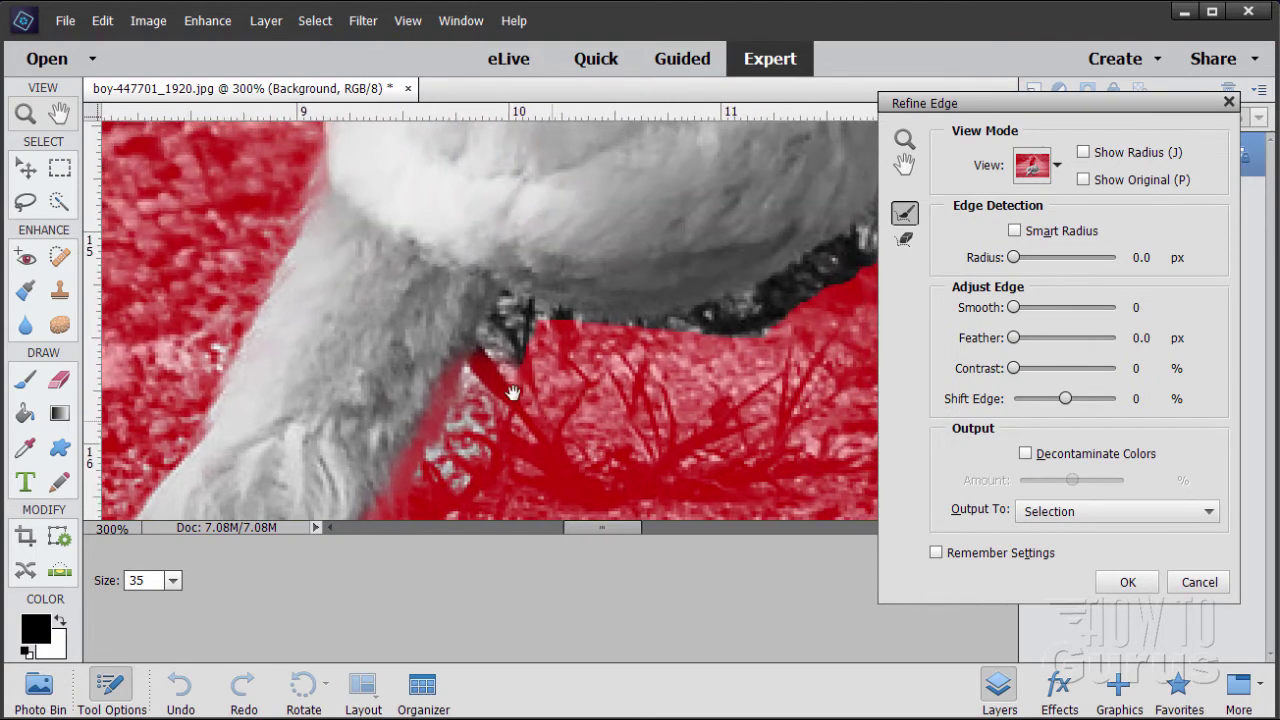
pyautogui.moveTo(549, 343)
pyautogui.mouseDown()
pyautogui.moveTo(661, 346)
pyautogui.moveTo(700, 400)
pyautogui.mouseUp()
pyautogui.moveTo(692, 340)
pyautogui.mouseDown()
pyautogui.moveTo(404, 390)
pyautogui.moveTo(480, 375)
pyautogui.moveTo(560, 320)
pyautogui.moveTo(581, 360)
pyautogui.mouseUp()
pyautogui.moveTo(630, 315); pyautogui.dragTo(562, 400)
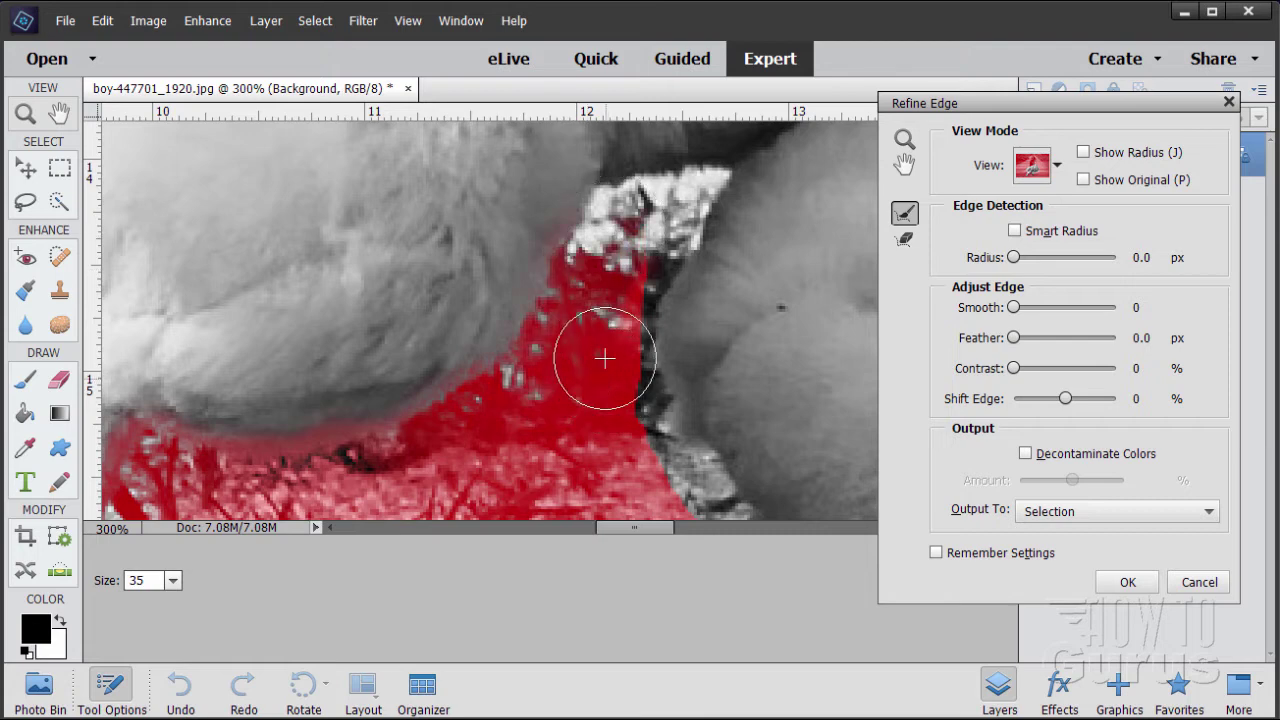
pyautogui.scroll(2, 604, 375)
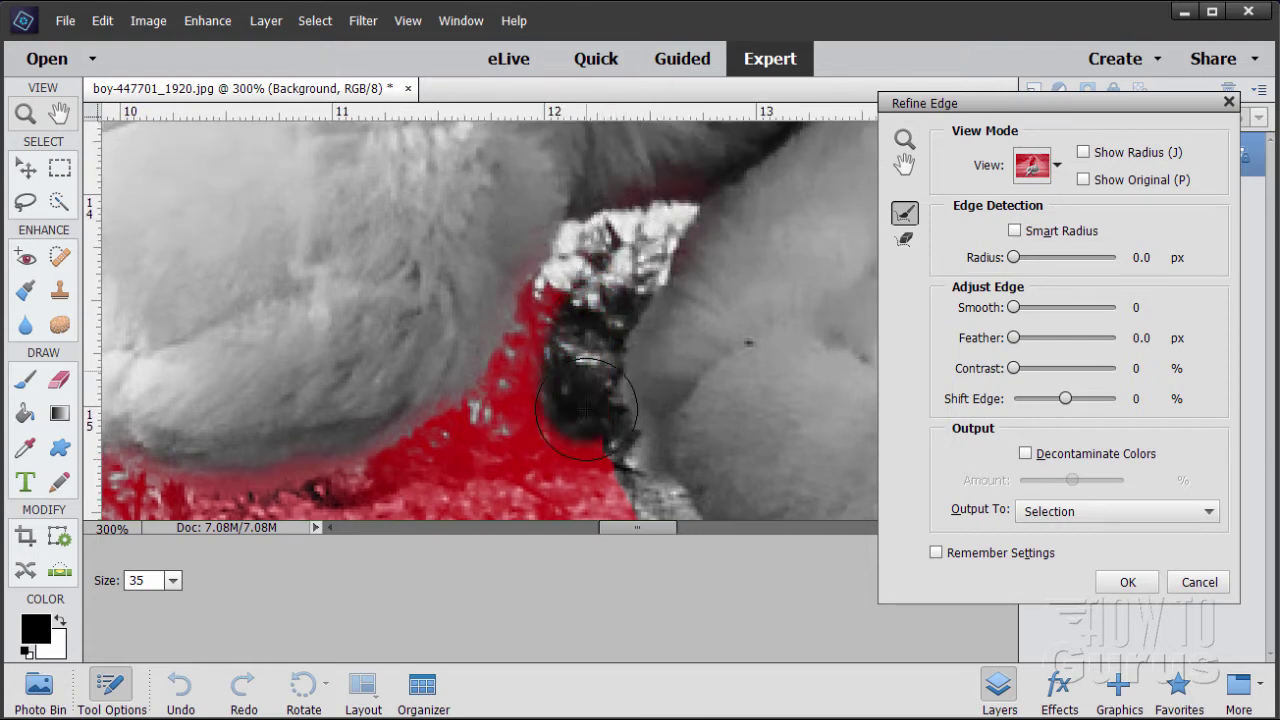
pyautogui.moveTo(551, 425)
pyautogui.mouseDown()
pyautogui.moveTo(482, 275)
pyautogui.moveTo(597, 371)
pyautogui.mouseUp()
# Step: Refine the edge around the bottom of the rounded limb and up its far side to the mane
pyautogui.moveTo(575, 425)
pyautogui.mouseDown()
pyautogui.moveTo(380, 300)
pyautogui.moveTo(345, 262)
pyautogui.mouseUp()
pyautogui.moveTo(429, 294); pyautogui.dragTo(545, 338)
pyautogui.moveTo(673, 322)
pyautogui.mouseDown()
pyautogui.moveTo(768, 224)
pyautogui.moveTo(785, 257)
pyautogui.moveTo(626, 401)
pyautogui.moveTo(595, 395)
pyautogui.mouseUp()
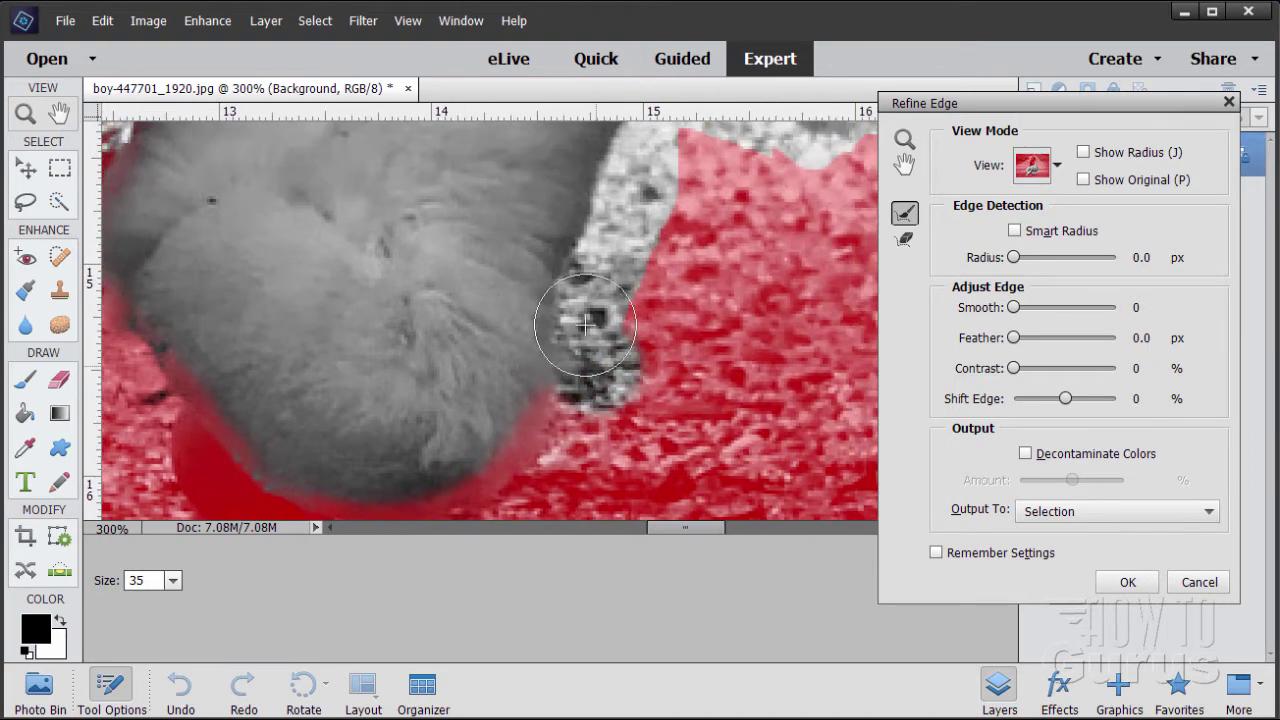
pyautogui.moveTo(757, 220)
pyautogui.mouseDown()
pyautogui.moveTo(620, 414)
pyautogui.moveTo(486, 366)
pyautogui.mouseUp()
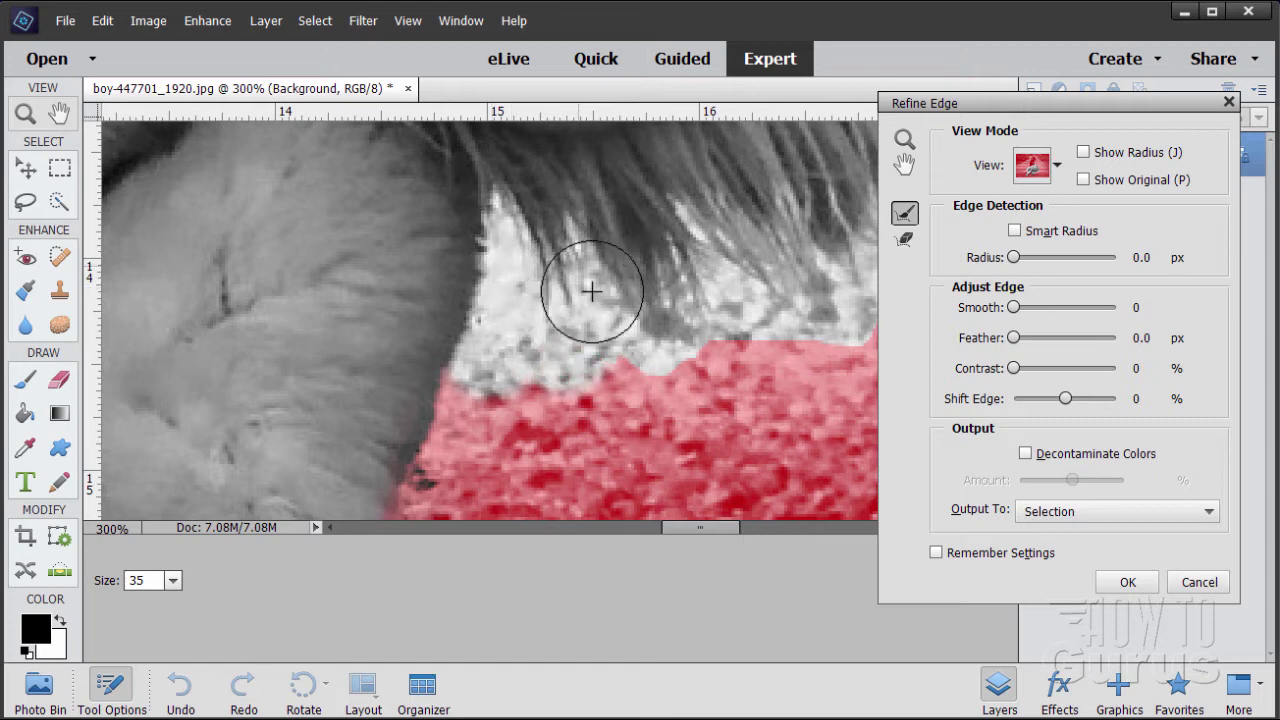
# Step: Brush the Refine Radius Tool over the loose mane strands hanging below the lion's face
pyautogui.moveTo(720, 401)
pyautogui.mouseDown()
pyautogui.moveTo(633, 410)
pyautogui.moveTo(619, 366)
pyautogui.mouseUp()
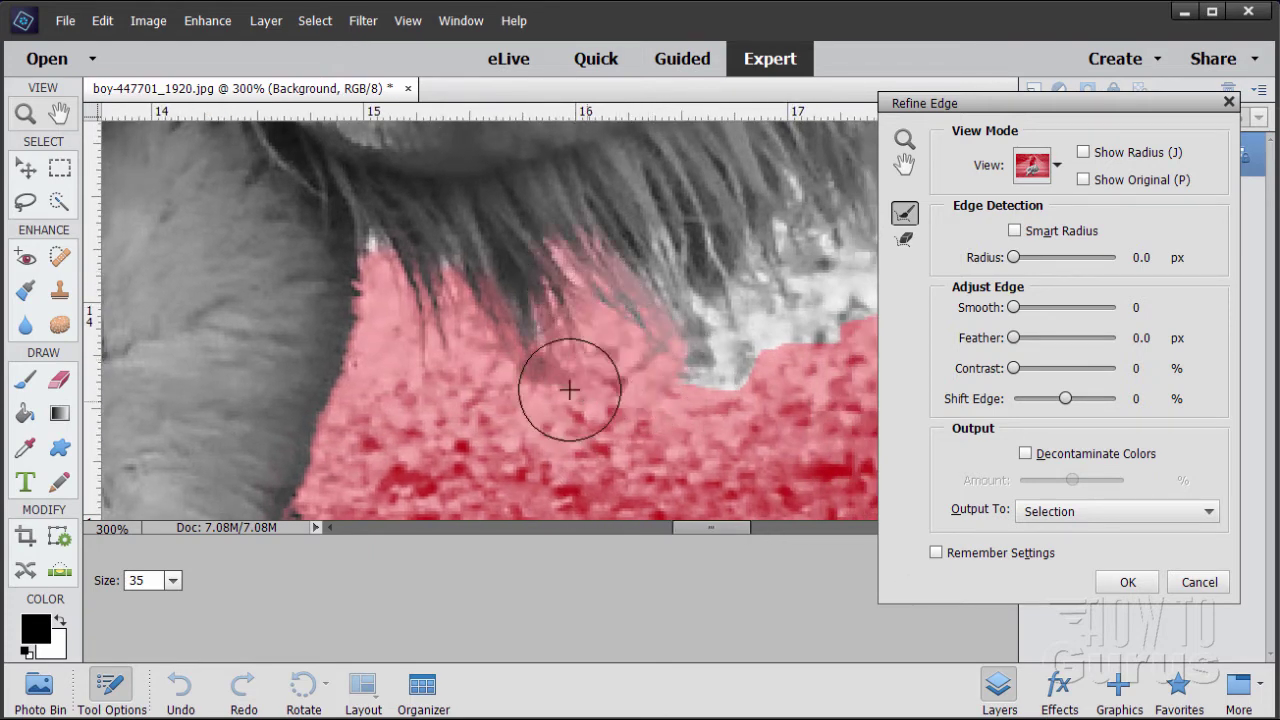
pyautogui.moveTo(376, 244)
pyautogui.mouseDown()
pyautogui.moveTo(506, 322)
pyautogui.moveTo(689, 377)
pyautogui.moveTo(696, 402)
pyautogui.moveTo(501, 416)
pyautogui.moveTo(594, 409)
pyautogui.mouseUp()
pyautogui.moveTo(674, 414)
pyautogui.mouseDown()
pyautogui.moveTo(700, 382)
pyautogui.moveTo(580, 415)
pyautogui.moveTo(521, 364)
pyautogui.mouseUp()
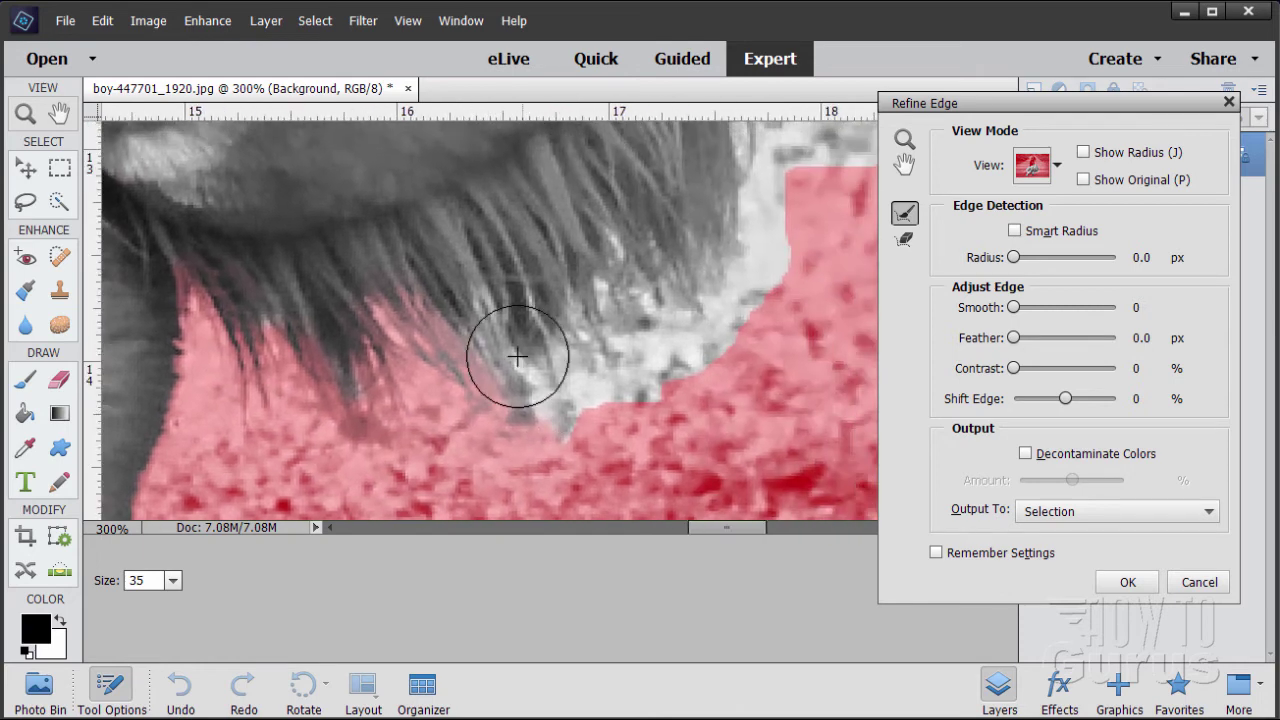
pyautogui.moveTo(612, 353)
pyautogui.mouseDown()
pyautogui.moveTo(690, 419)
pyautogui.moveTo(752, 378)
pyautogui.mouseUp()
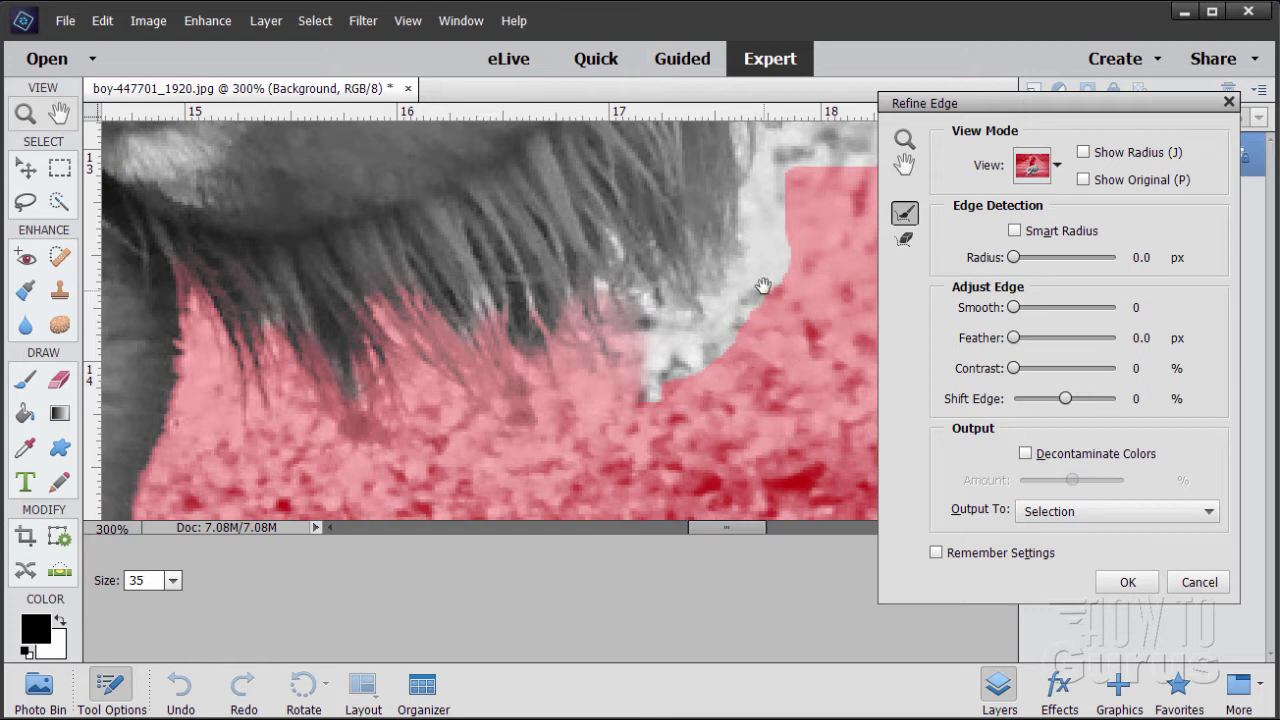
pyautogui.moveTo(763, 288)
pyautogui.mouseDown()
pyautogui.moveTo(732, 345)
pyautogui.moveTo(611, 343)
pyautogui.mouseUp()
pyautogui.moveTo(470, 370)
pyautogui.mouseDown()
pyautogui.moveTo(508, 400)
pyautogui.moveTo(587, 367)
pyautogui.mouseUp()
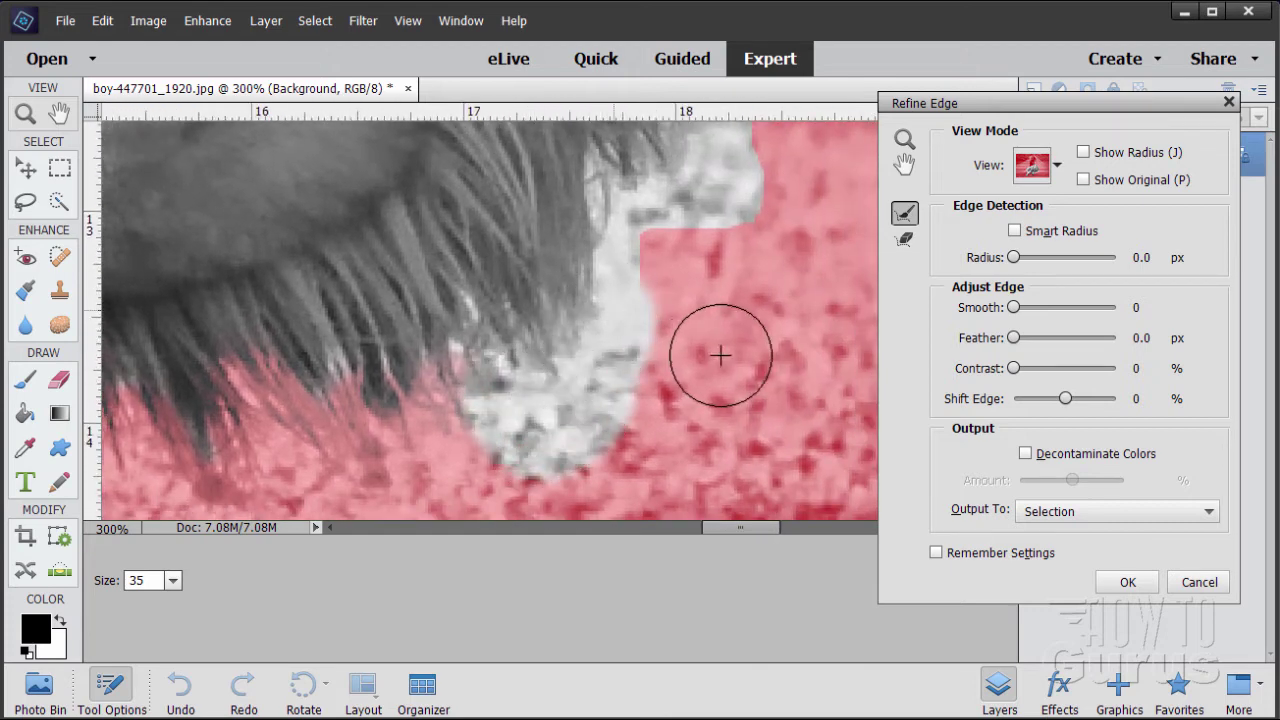
# Step: Refine the fringe of the outer mane from the lower strands upward along the side of the head toward the ear
pyautogui.moveTo(751, 306)
pyautogui.mouseDown()
pyautogui.moveTo(674, 351)
pyautogui.moveTo(540, 352)
pyautogui.moveTo(686, 357)
pyautogui.moveTo(726, 291)
pyautogui.moveTo(714, 277)
pyautogui.moveTo(587, 398)
pyautogui.mouseUp()
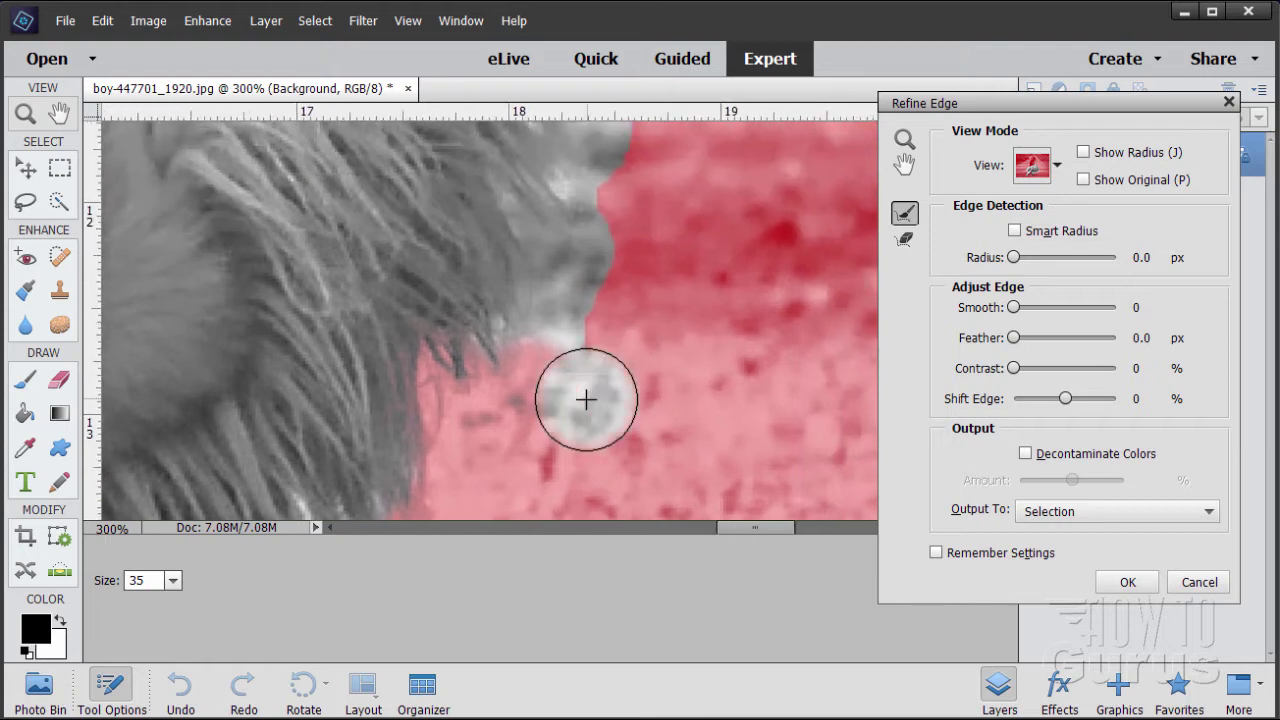
pyautogui.moveTo(516, 202)
pyautogui.mouseDown()
pyautogui.moveTo(608, 249)
pyautogui.moveTo(747, 277)
pyautogui.mouseUp()
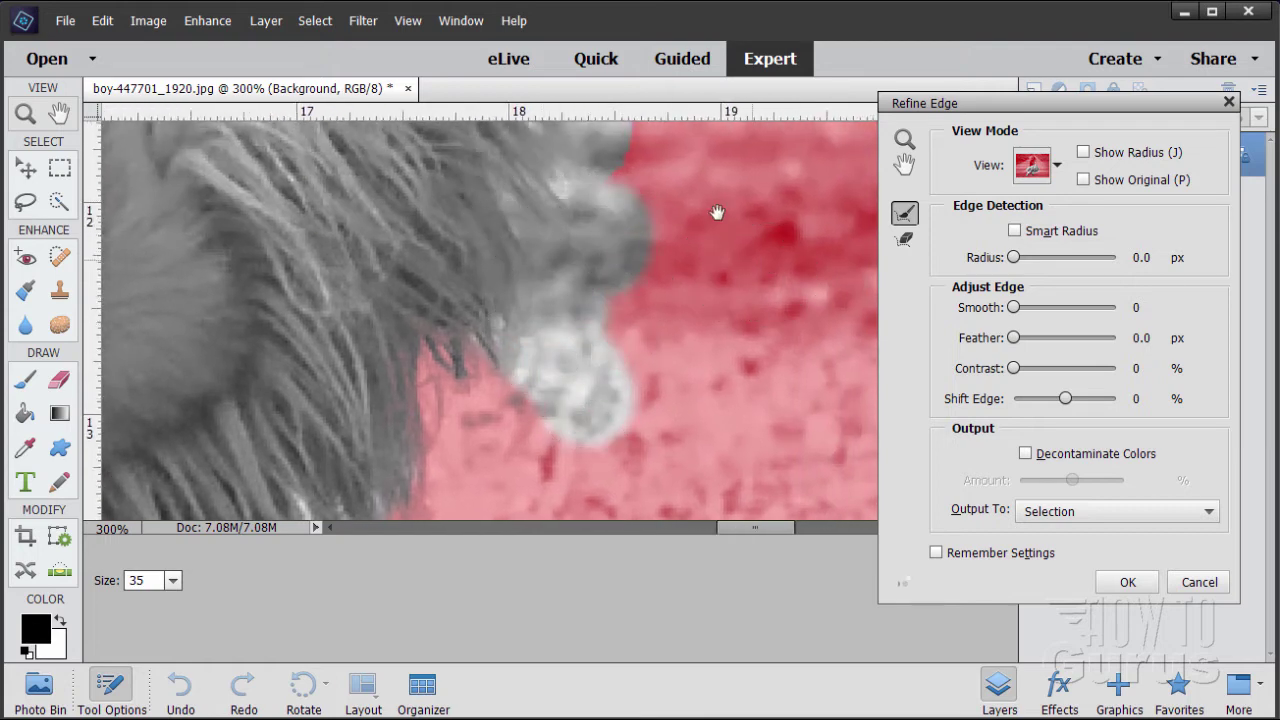
pyautogui.moveTo(709, 200); pyautogui.dragTo(691, 380)
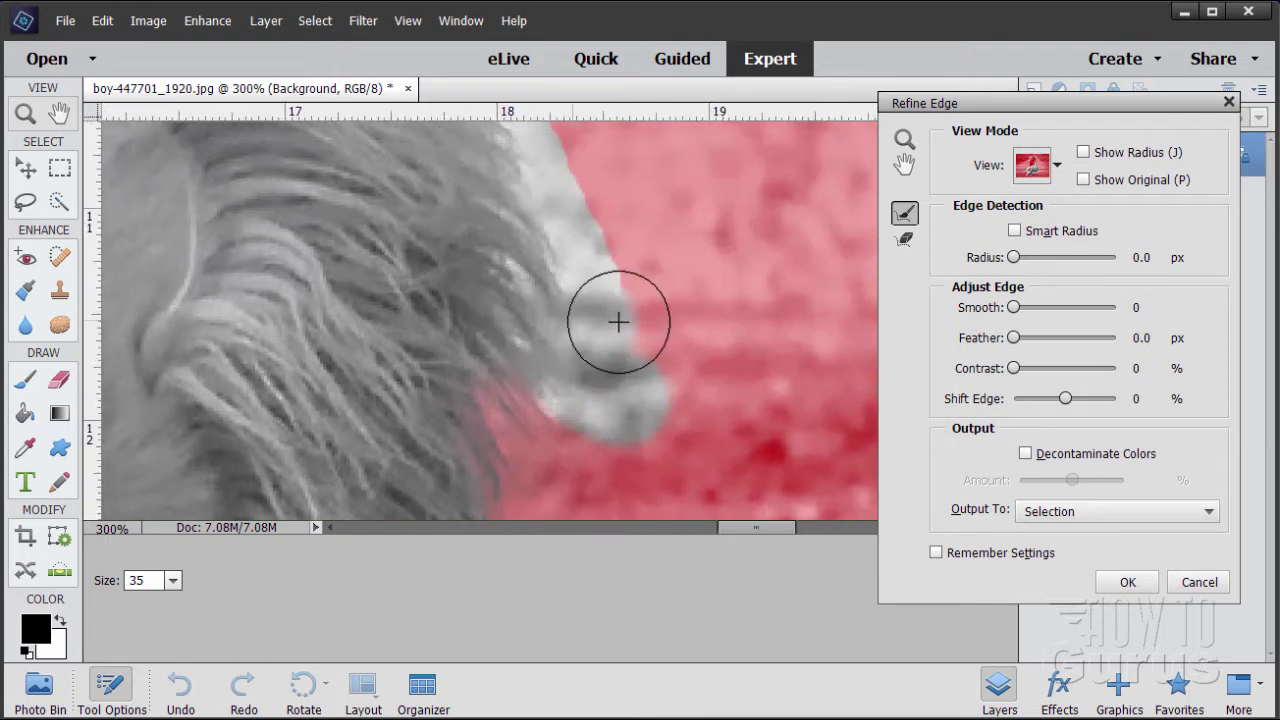
pyautogui.moveTo(600, 173); pyautogui.dragTo(676, 353)
pyautogui.moveTo(594, 270)
pyautogui.mouseDown()
pyautogui.moveTo(590, 230)
pyautogui.moveTo(510, 196)
pyautogui.mouseUp()
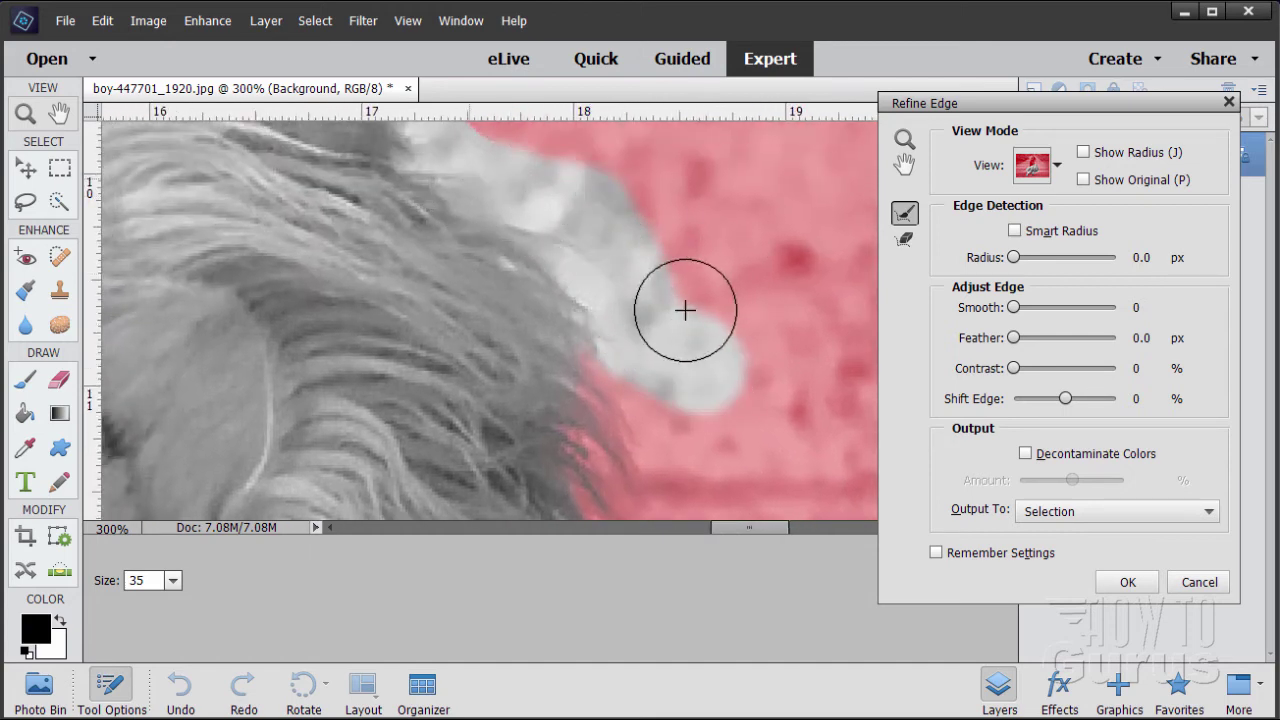
pyautogui.moveTo(606, 189); pyautogui.dragTo(682, 371)
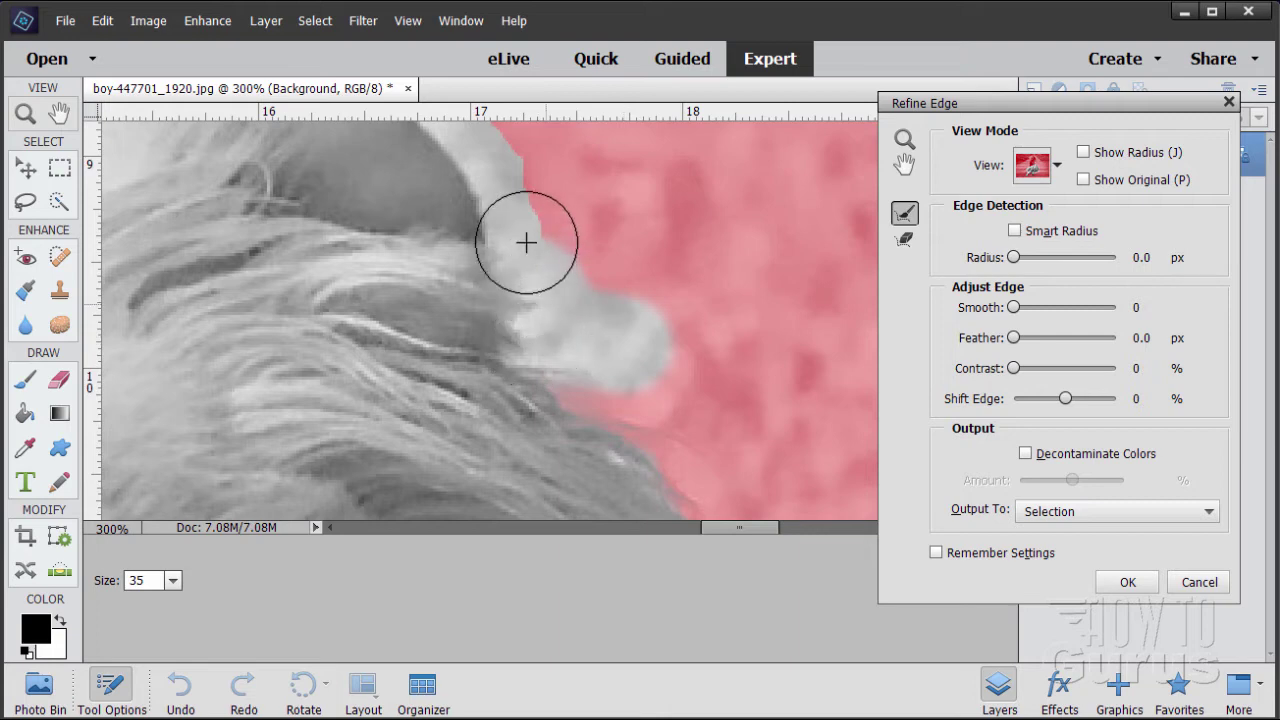
# Step: Refine the edge around the lion's ear and the top of its head, closing the remaining gap beside the child's hand
pyautogui.moveTo(586, 226)
pyautogui.mouseDown()
pyautogui.moveTo(697, 380)
pyautogui.moveTo(553, 243)
pyautogui.moveTo(683, 306)
pyautogui.moveTo(537, 217)
pyautogui.moveTo(683, 303)
pyautogui.moveTo(646, 249)
pyautogui.moveTo(684, 296)
pyautogui.mouseUp()
pyautogui.moveTo(737, 380); pyautogui.dragTo(750, 410)
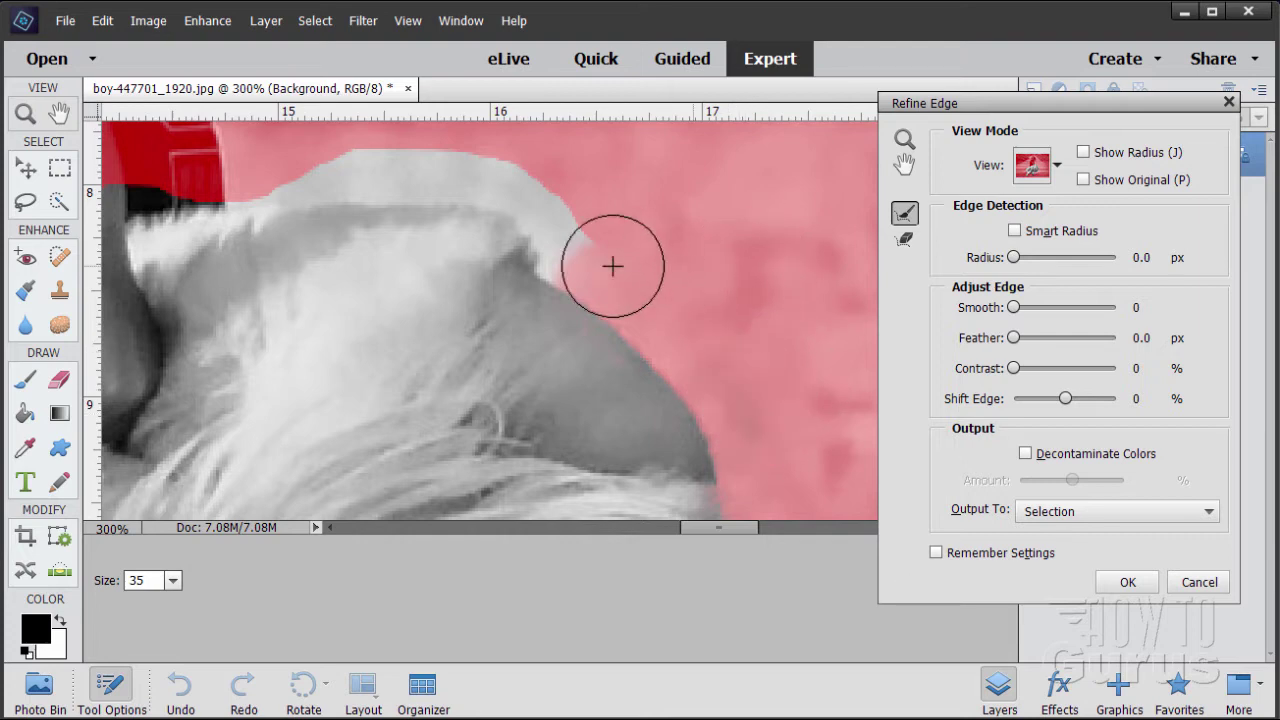
pyautogui.moveTo(666, 274)
pyautogui.mouseDown()
pyautogui.moveTo(673, 358)
pyautogui.moveTo(664, 313)
pyautogui.moveTo(540, 253)
pyautogui.moveTo(613, 293)
pyautogui.moveTo(758, 333)
pyautogui.mouseUp()
pyautogui.moveTo(516, 236)
pyautogui.mouseDown()
pyautogui.moveTo(698, 238)
pyautogui.moveTo(457, 271)
pyautogui.moveTo(573, 284)
pyautogui.mouseUp()
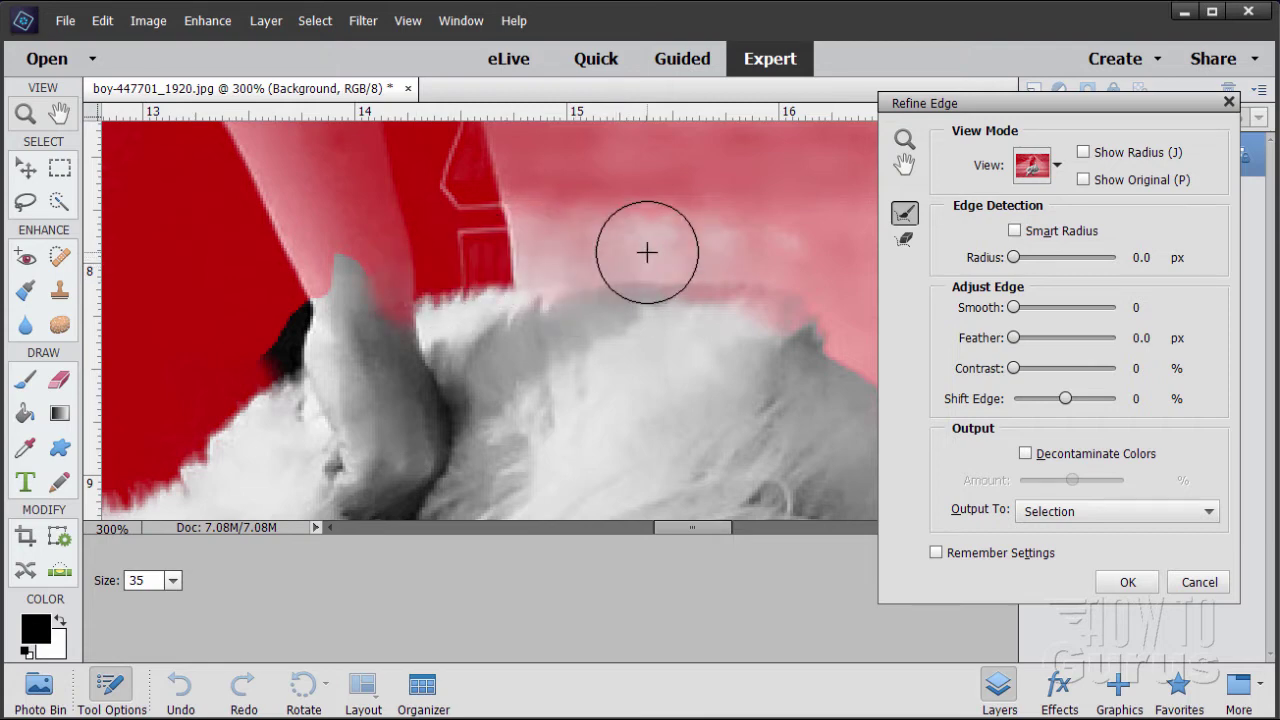
pyautogui.moveTo(346, 284)
pyautogui.mouseDown()
pyautogui.moveTo(283, 356)
pyautogui.moveTo(303, 346)
pyautogui.moveTo(300, 254)
pyautogui.mouseUp()
pyautogui.moveTo(217, 324); pyautogui.dragTo(210, 204)
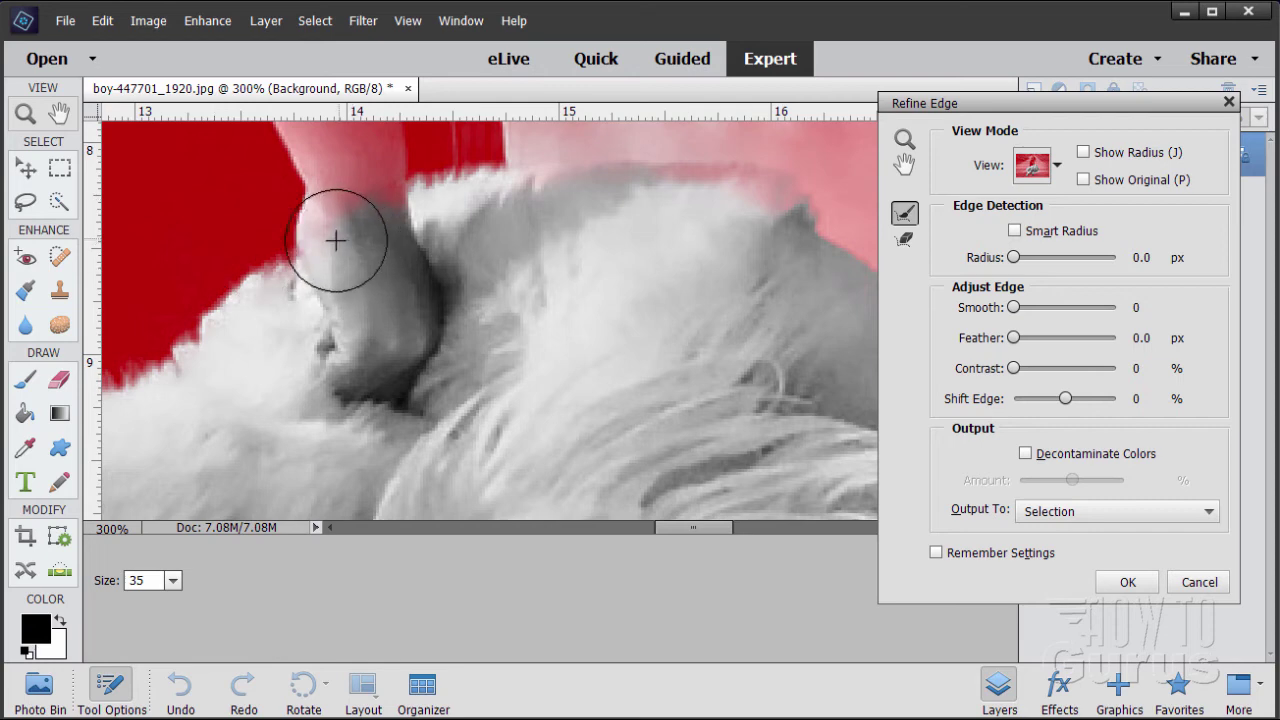
# Step: Refine the edge around the child's hand and erase the excess refinement from the fur below and beside it
pyautogui.moveTo(398, 249); pyautogui.dragTo(508, 309)
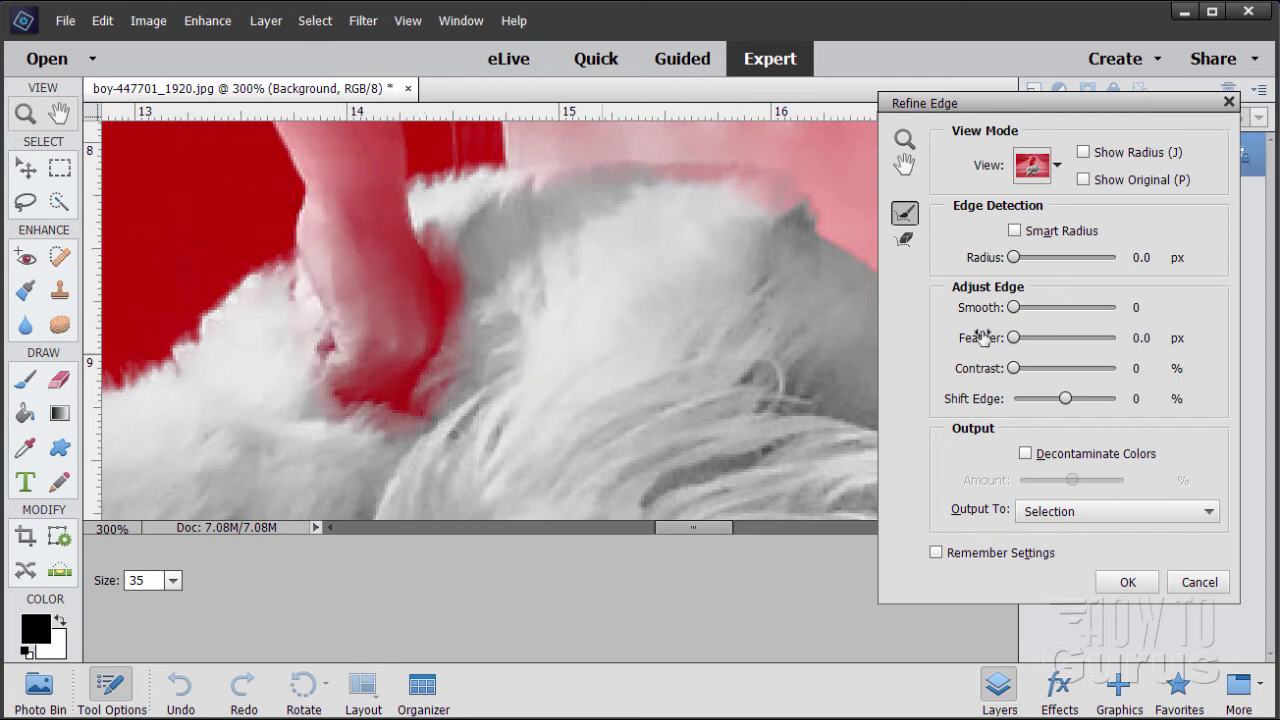
pyautogui.click(905, 243)
pyautogui.moveTo(486, 386)
pyautogui.mouseDown()
pyautogui.moveTo(434, 429)
pyautogui.moveTo(549, 380)
pyautogui.mouseUp()
pyautogui.click(370, 444)
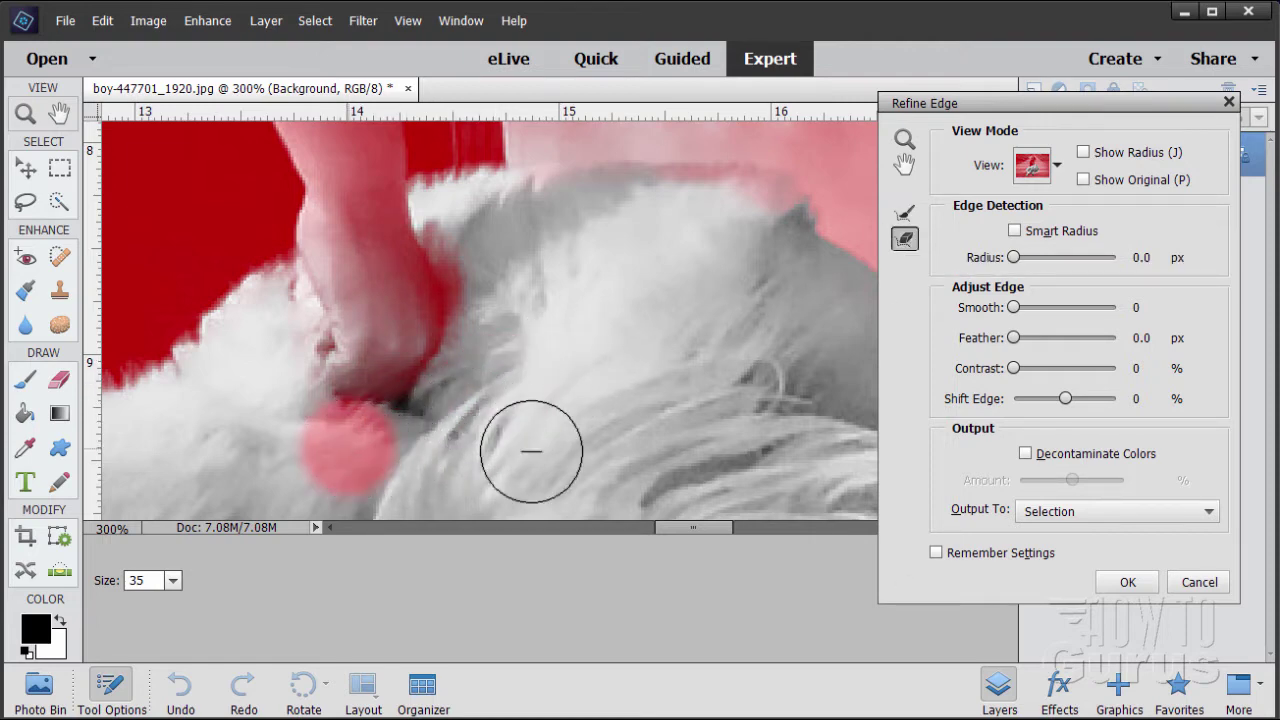
pyautogui.moveTo(503, 300)
pyautogui.mouseDown()
pyautogui.moveTo(491, 294)
pyautogui.moveTo(483, 217)
pyautogui.moveTo(512, 313)
pyautogui.mouseUp()
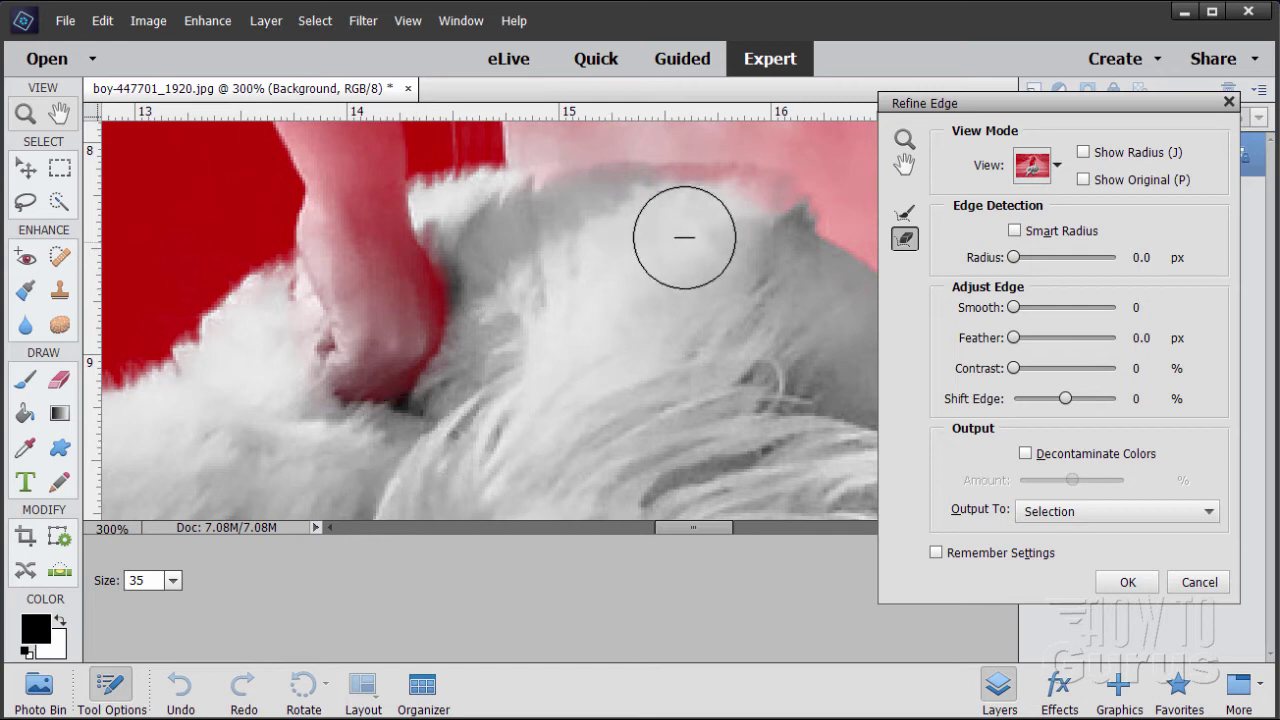
# Step: Erase the unwanted refinements just inside the top edge of the lion's head, keeping the Overlay view
pyautogui.moveTo(666, 217)
pyautogui.mouseDown()
pyautogui.moveTo(751, 218)
pyautogui.moveTo(764, 270)
pyautogui.mouseUp()
pyautogui.moveTo(760, 217); pyautogui.dragTo(660, 214)
pyautogui.moveTo(563, 214); pyautogui.dragTo(605, 215)
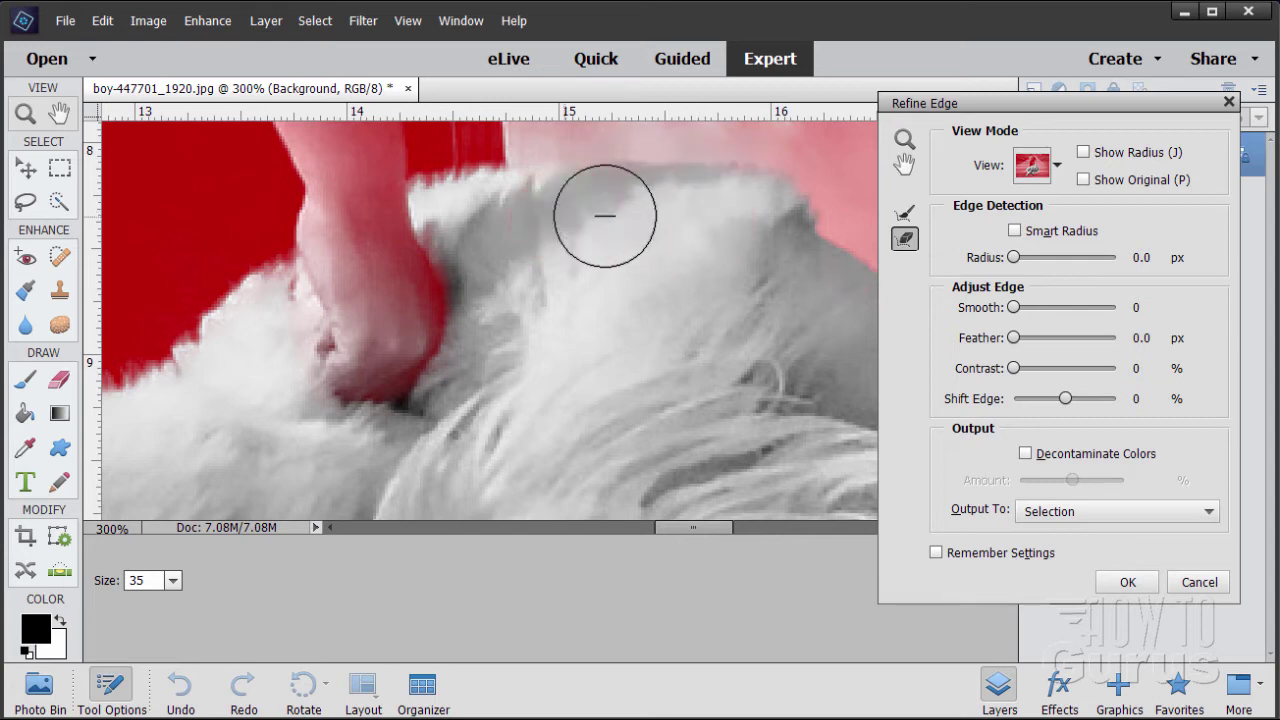
pyautogui.click(1058, 170)
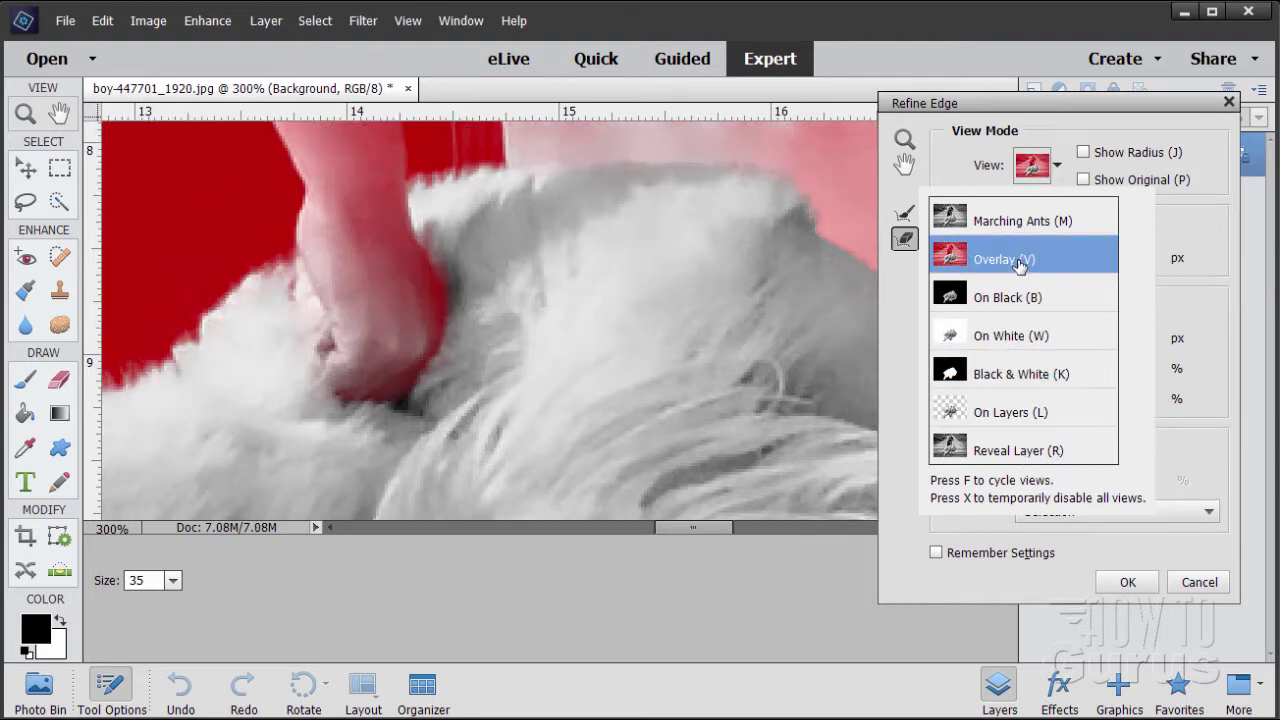
pyautogui.click(1057, 178)
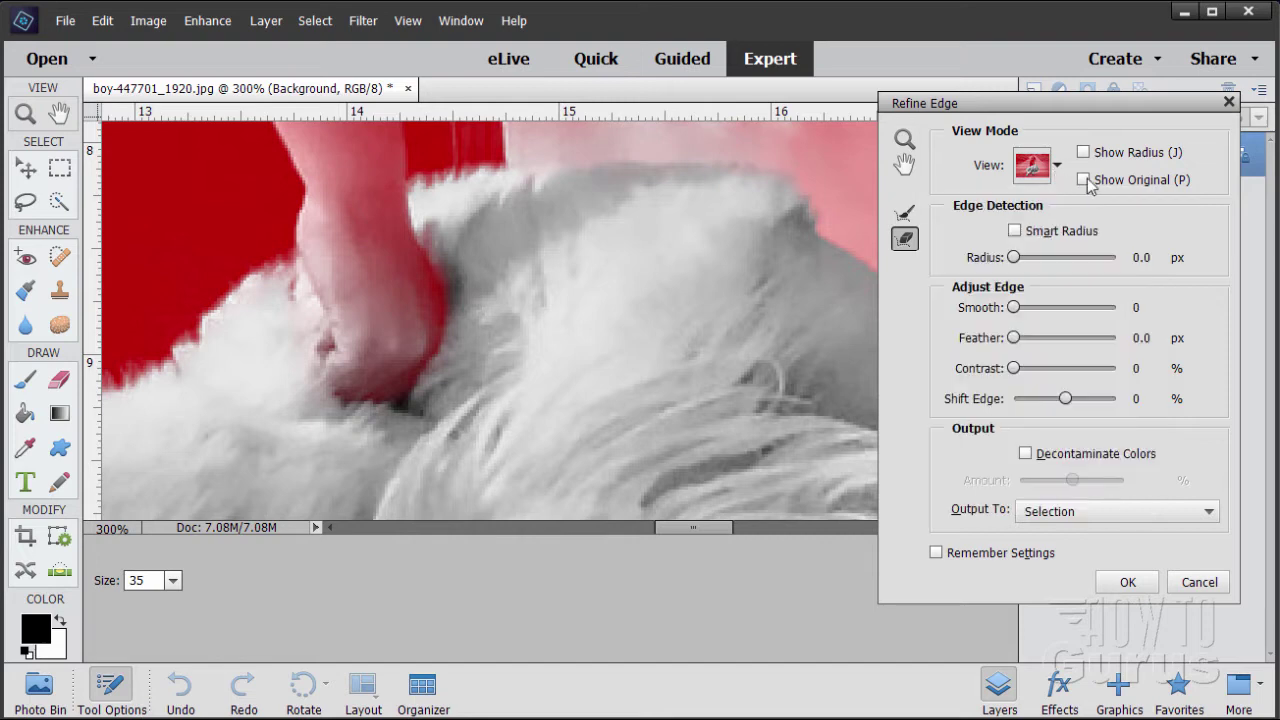
# Step: Refine the fur on the lion's back beside the child's hand and erase excess refinement inside the body
pyautogui.moveTo(223, 376)
pyautogui.mouseDown()
pyautogui.moveTo(637, 337)
pyautogui.moveTo(657, 309)
pyautogui.mouseUp()
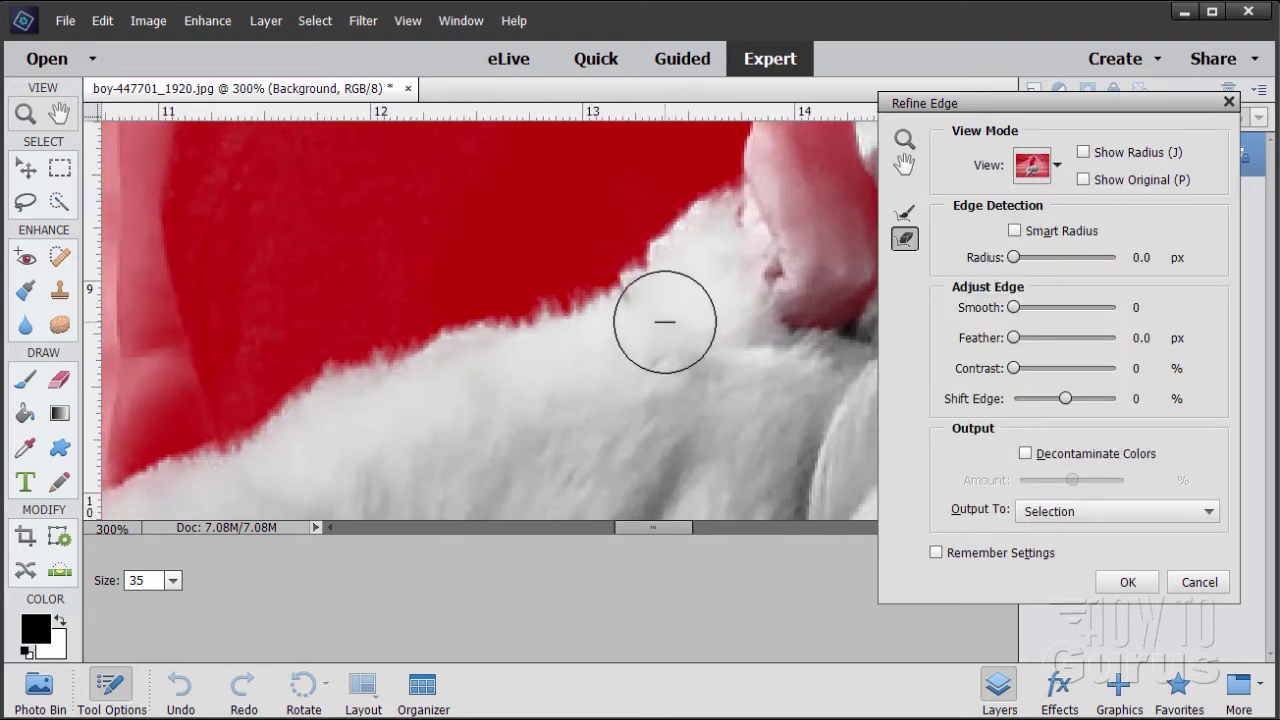
pyautogui.click(905, 213)
pyautogui.moveTo(684, 203)
pyautogui.mouseDown()
pyautogui.moveTo(637, 243)
pyautogui.moveTo(700, 305)
pyautogui.mouseUp()
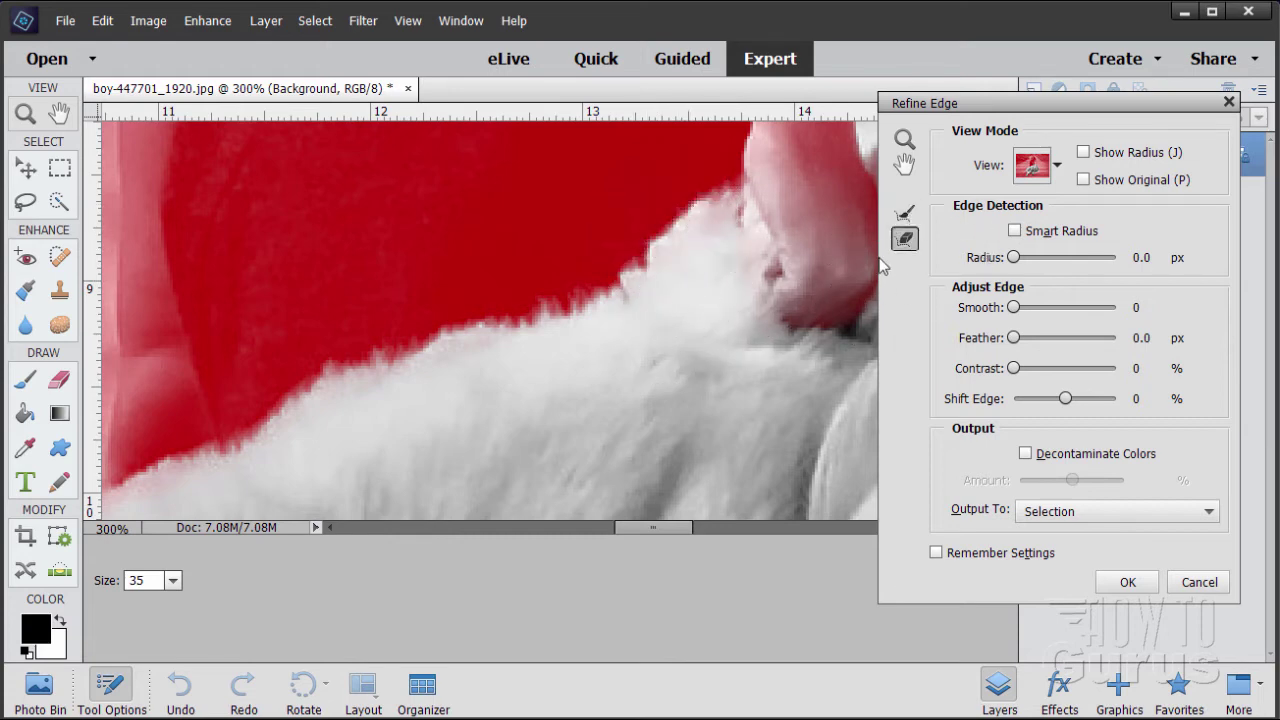
pyautogui.moveTo(709, 251); pyautogui.dragTo(724, 270)
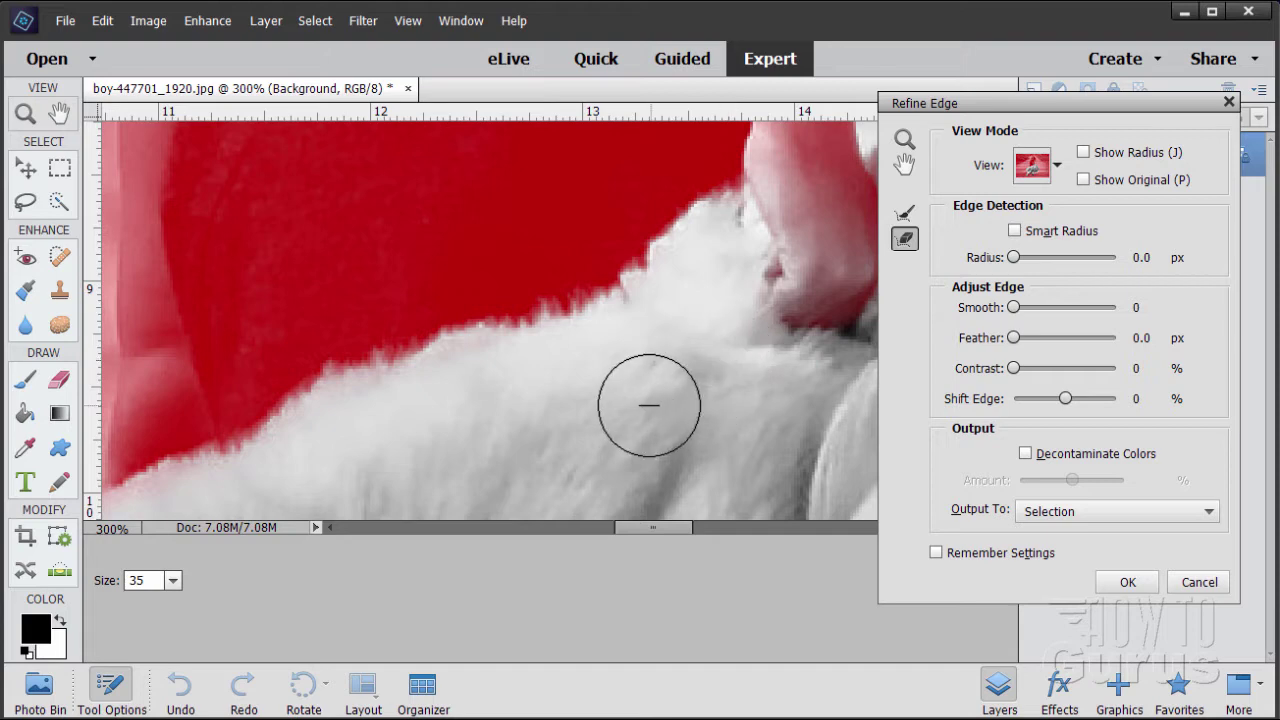
pyautogui.moveTo(475, 426)
pyautogui.mouseDown()
pyautogui.moveTo(726, 291)
pyautogui.moveTo(605, 300)
pyautogui.moveTo(540, 345)
pyautogui.moveTo(601, 403)
pyautogui.moveTo(590, 392)
pyautogui.mouseUp()
pyautogui.moveTo(453, 403)
pyautogui.mouseDown()
pyautogui.moveTo(610, 357)
pyautogui.moveTo(663, 325)
pyautogui.moveTo(605, 324)
pyautogui.moveTo(414, 394)
pyautogui.moveTo(492, 398)
pyautogui.moveTo(642, 329)
pyautogui.moveTo(587, 308)
pyautogui.moveTo(480, 401)
pyautogui.moveTo(591, 357)
pyautogui.moveTo(644, 288)
pyautogui.moveTo(549, 321)
pyautogui.moveTo(430, 404)
pyautogui.mouseUp()
pyautogui.click(537, 423)
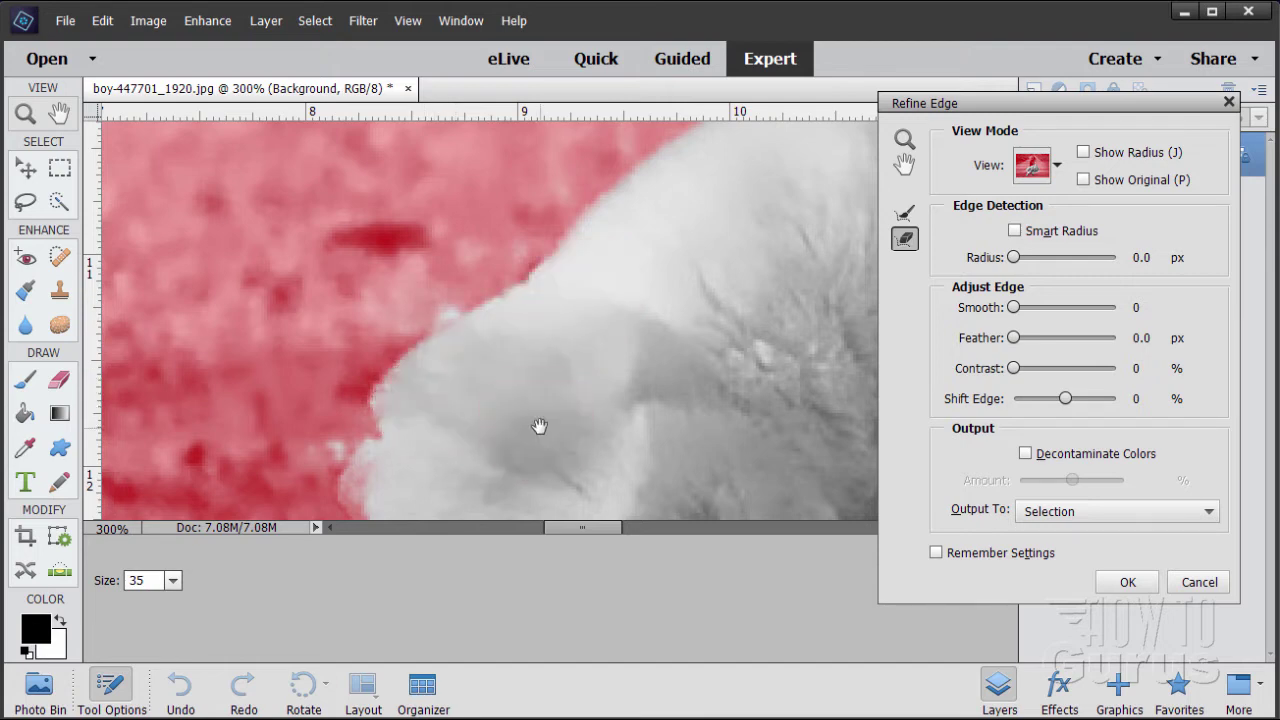
# Step: Erase the excess refinement inside the lower edge of the lion's raised paw with the size 35 brush
pyautogui.moveTo(519, 427); pyautogui.dragTo(645, 272)
pyautogui.moveTo(550, 266)
pyautogui.mouseDown()
pyautogui.moveTo(517, 338)
pyautogui.moveTo(530, 378)
pyautogui.moveTo(608, 383)
pyautogui.moveTo(578, 419)
pyautogui.moveTo(593, 446)
pyautogui.moveTo(646, 400)
pyautogui.mouseUp()
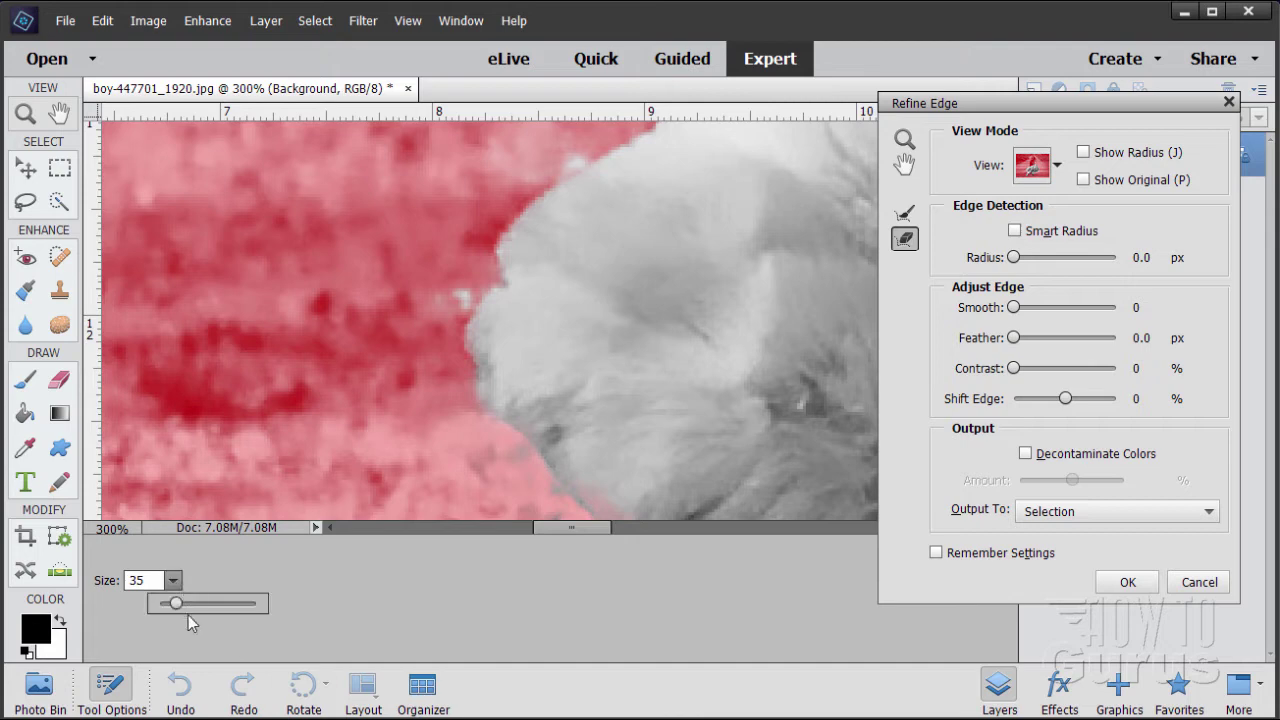
pyautogui.moveTo(704, 386); pyautogui.dragTo(548, 125)
pyautogui.moveTo(478, 245)
pyautogui.mouseDown()
pyautogui.moveTo(471, 257)
pyautogui.moveTo(560, 294)
pyautogui.moveTo(591, 346)
pyautogui.moveTo(618, 346)
pyautogui.mouseUp()
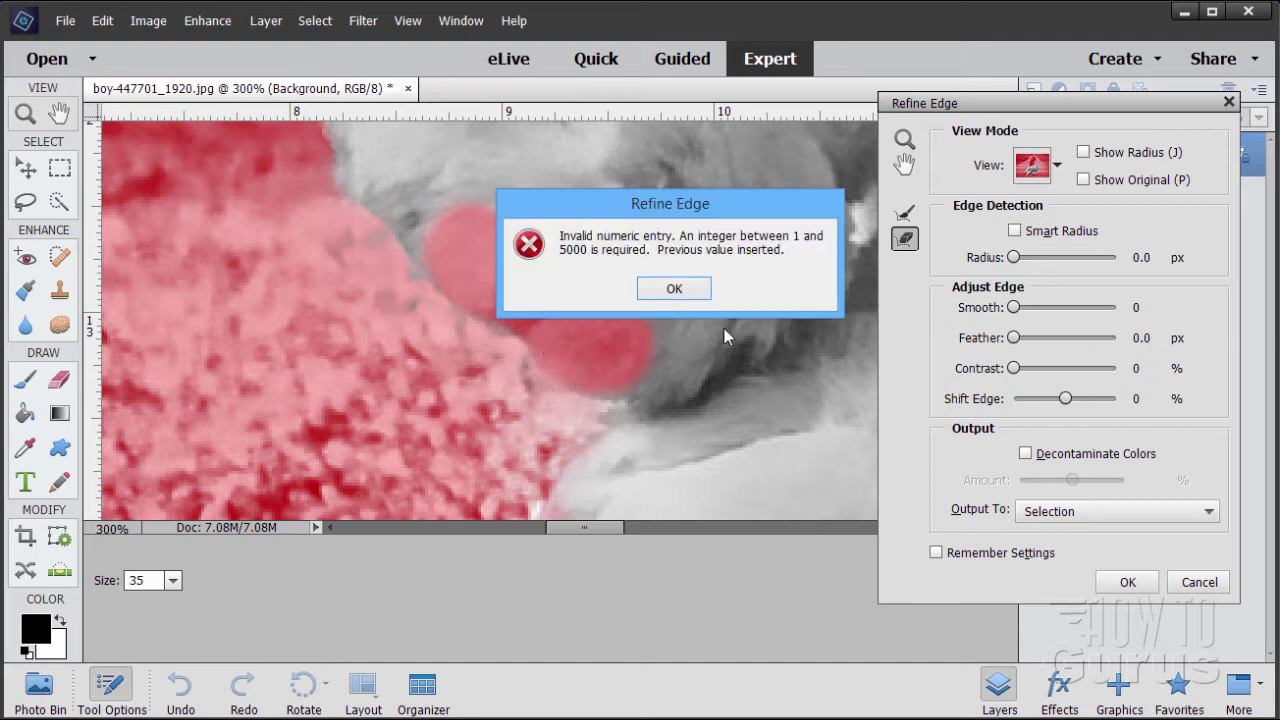
pyautogui.click(692, 293)
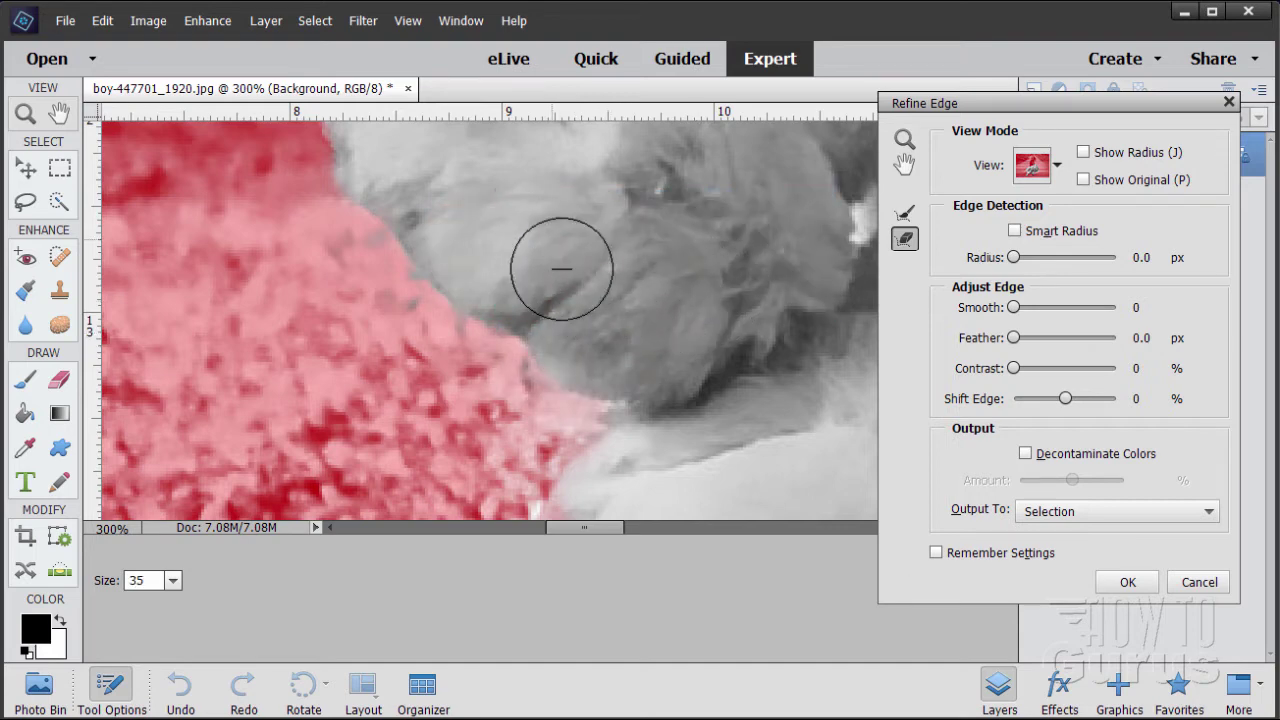
# Step: Erase the excess refinement inside the edges of the pale limb below the paw and the slender leg beneath it
pyautogui.click(460, 222)
pyautogui.moveTo(648, 415)
pyautogui.mouseDown()
pyautogui.moveTo(614, 271)
pyautogui.moveTo(520, 286)
pyautogui.mouseUp()
pyautogui.moveTo(463, 380)
pyautogui.mouseDown()
pyautogui.moveTo(528, 391)
pyautogui.moveTo(600, 237)
pyautogui.mouseUp()
pyautogui.moveTo(493, 274)
pyautogui.mouseDown()
pyautogui.moveTo(489, 320)
pyautogui.moveTo(583, 366)
pyautogui.moveTo(566, 391)
pyautogui.moveTo(628, 209)
pyautogui.mouseUp()
pyautogui.moveTo(555, 225)
pyautogui.mouseDown()
pyautogui.moveTo(491, 380)
pyautogui.moveTo(515, 415)
pyautogui.mouseUp()
pyautogui.moveTo(450, 476)
pyautogui.mouseDown()
pyautogui.moveTo(563, 306)
pyautogui.moveTo(543, 286)
pyautogui.moveTo(461, 404)
pyautogui.moveTo(525, 416)
pyautogui.moveTo(580, 395)
pyautogui.moveTo(691, 212)
pyautogui.moveTo(661, 278)
pyautogui.mouseUp()
pyautogui.moveTo(633, 346)
pyautogui.mouseDown()
pyautogui.moveTo(588, 390)
pyautogui.moveTo(563, 354)
pyautogui.mouseUp()
pyautogui.moveTo(652, 228); pyautogui.dragTo(572, 397)
pyautogui.moveTo(591, 309); pyautogui.dragTo(438, 292)
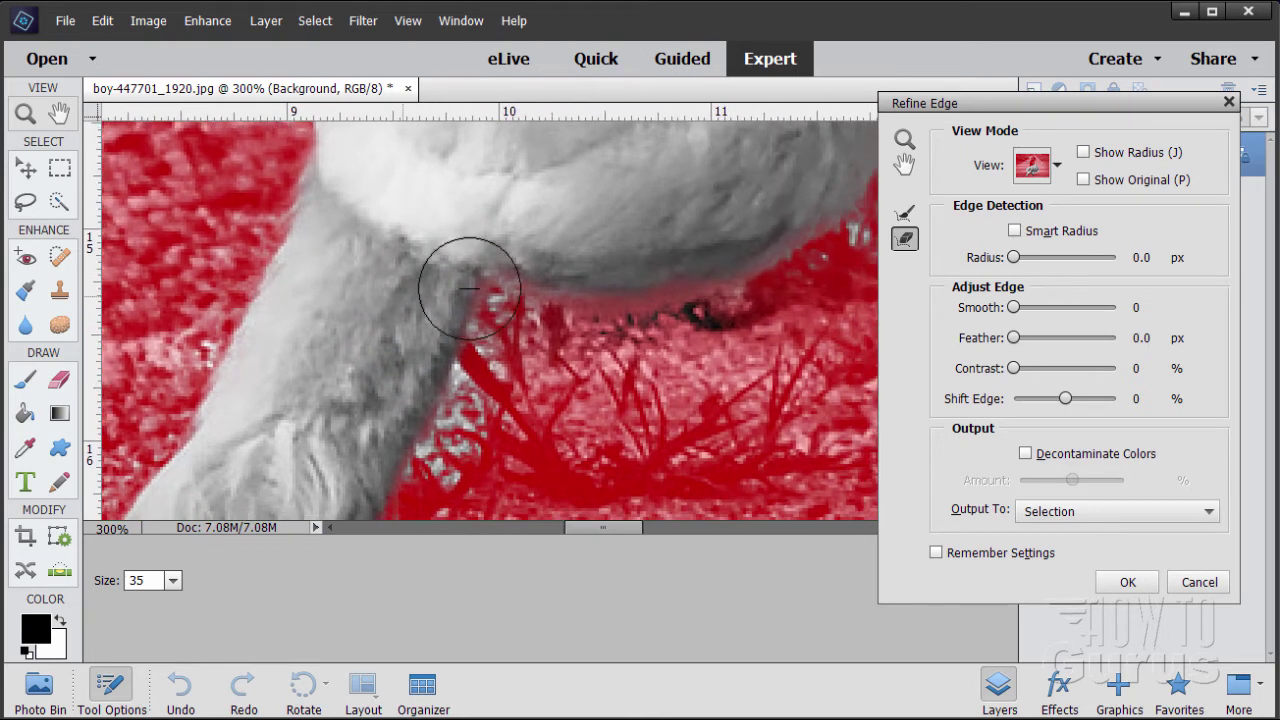
# Step: Erase the refinements along the dark underside of the pale limb, from the slender leg up to the grass gap
pyautogui.moveTo(502, 259)
pyautogui.mouseDown()
pyautogui.moveTo(500, 214)
pyautogui.moveTo(560, 257)
pyautogui.moveTo(640, 263)
pyautogui.moveTo(677, 246)
pyautogui.mouseUp()
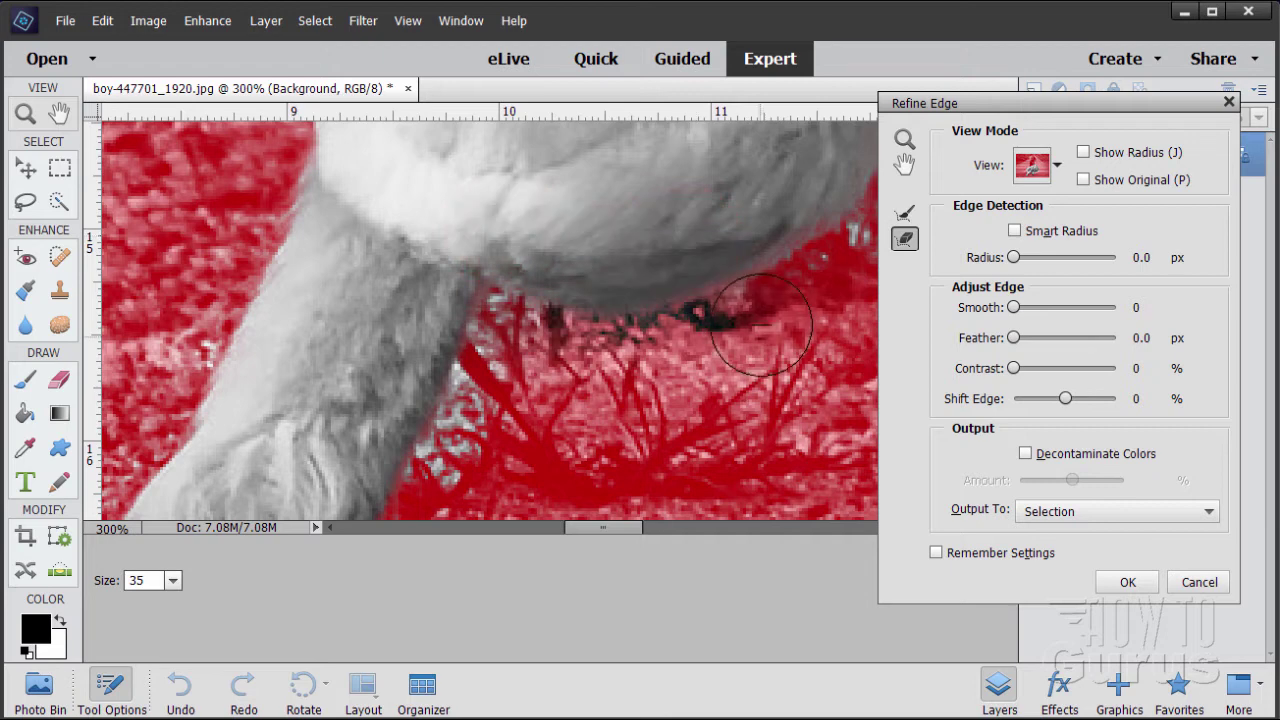
pyautogui.moveTo(755, 251)
pyautogui.mouseDown()
pyautogui.moveTo(406, 351)
pyautogui.moveTo(420, 300)
pyautogui.mouseUp()
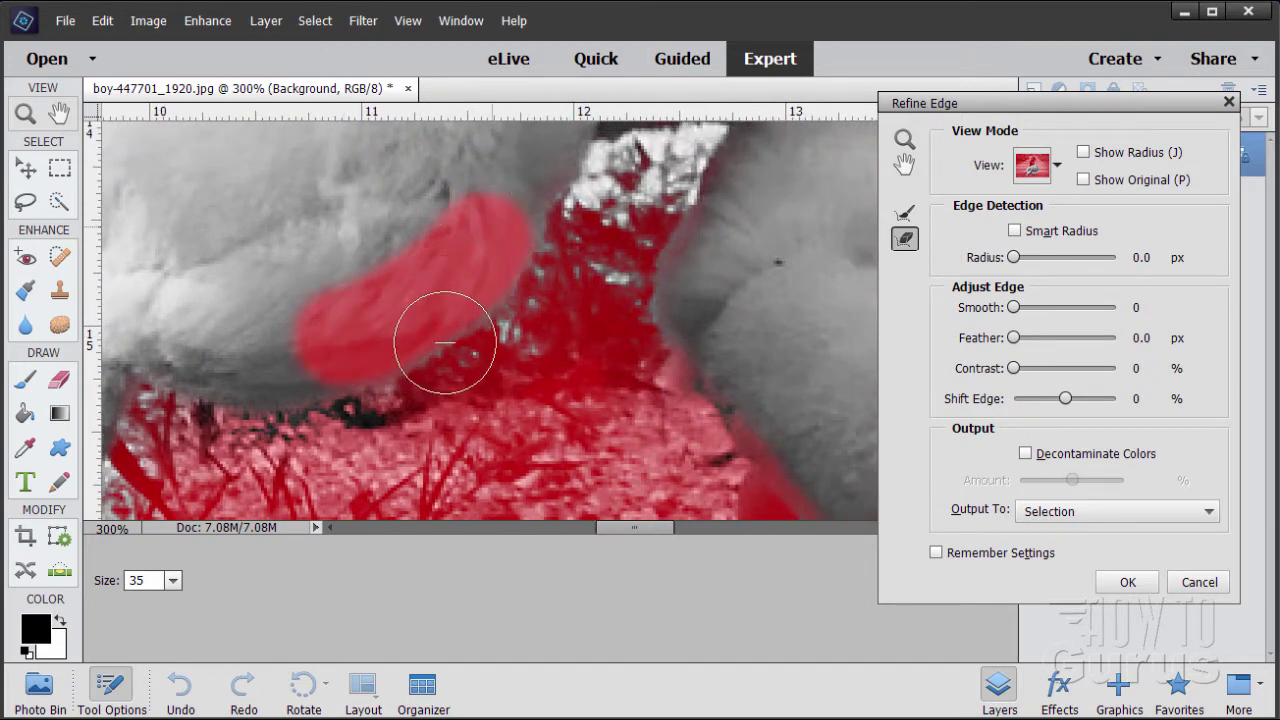
pyautogui.moveTo(509, 184); pyautogui.dragTo(406, 289)
pyautogui.click(425, 263)
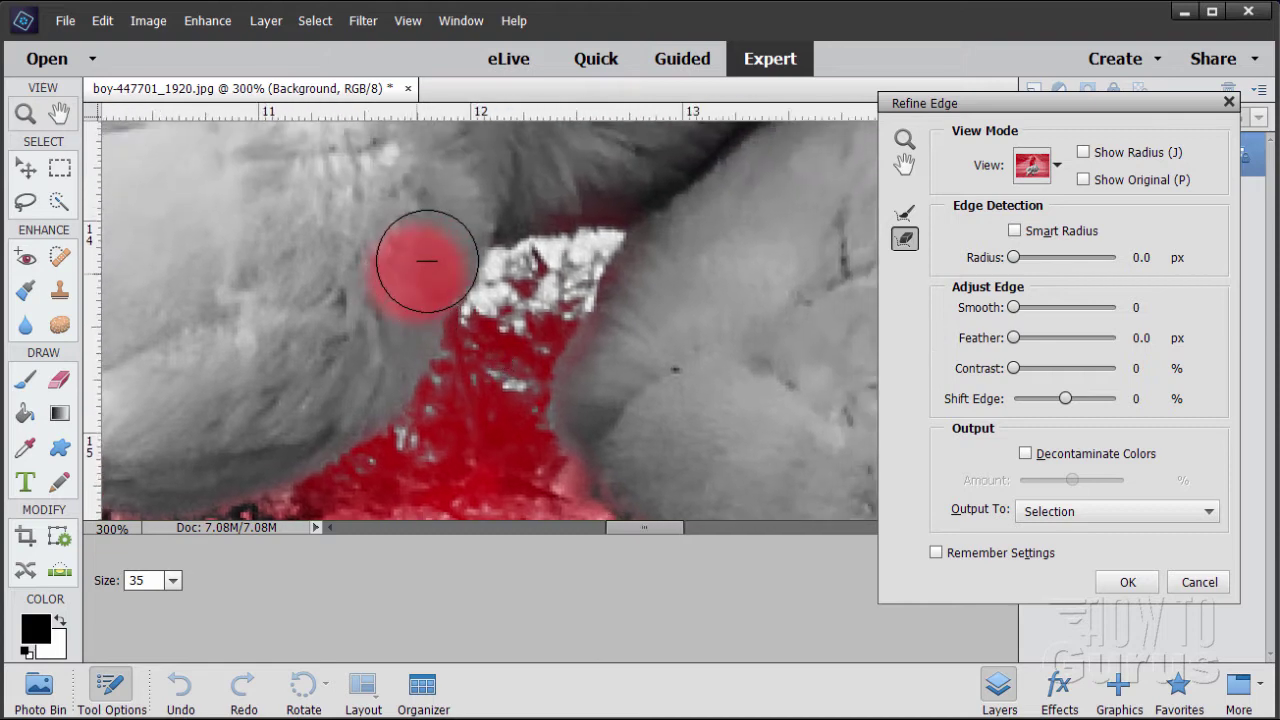
# Step: Erase the excess refinement inside the edge of the rounded limb beneath the lion's head, from the grass gap around its bottom
pyautogui.moveTo(652, 289)
pyautogui.mouseDown()
pyautogui.moveTo(571, 366)
pyautogui.moveTo(591, 394)
pyautogui.moveTo(671, 371)
pyautogui.moveTo(720, 420)
pyautogui.moveTo(581, 253)
pyautogui.moveTo(512, 280)
pyautogui.mouseUp()
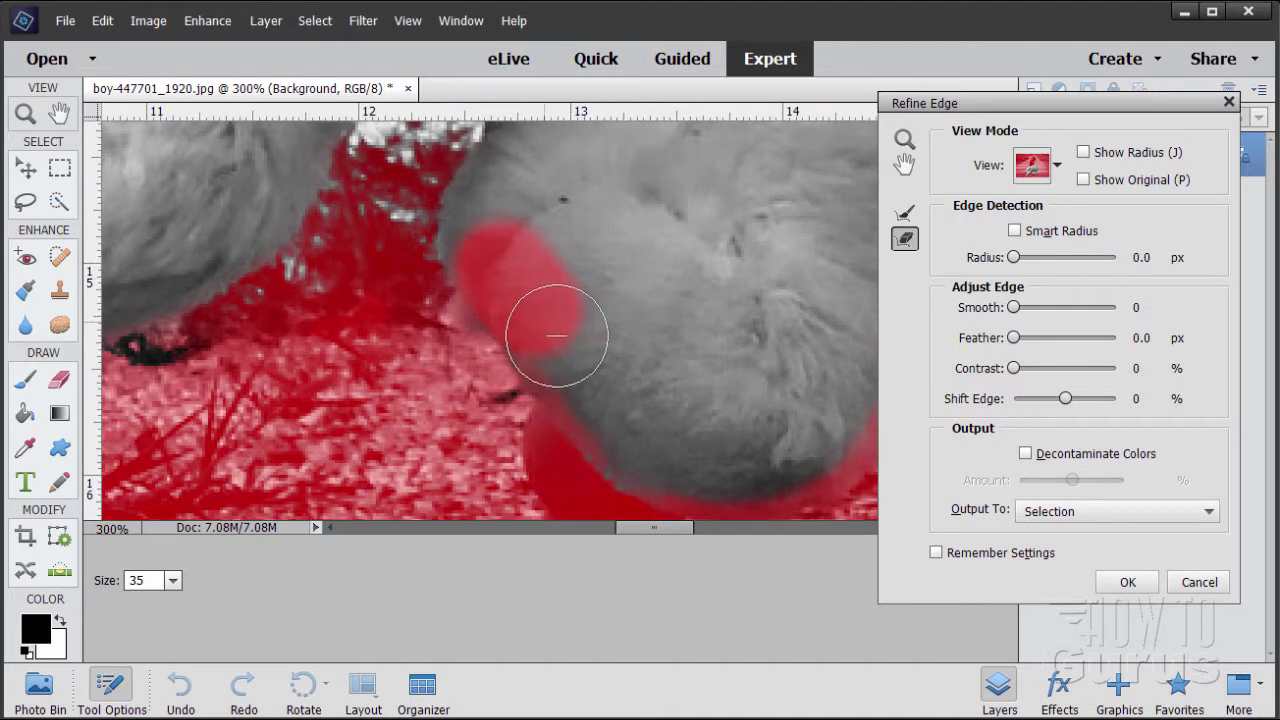
pyautogui.moveTo(624, 375); pyautogui.dragTo(630, 380)
pyautogui.moveTo(691, 414); pyautogui.dragTo(619, 274)
pyautogui.moveTo(525, 240); pyautogui.dragTo(535, 263)
pyautogui.moveTo(600, 308)
pyautogui.mouseDown()
pyautogui.moveTo(660, 332)
pyautogui.moveTo(584, 302)
pyautogui.moveTo(657, 323)
pyautogui.moveTo(720, 320)
pyautogui.moveTo(766, 294)
pyautogui.moveTo(781, 252)
pyautogui.moveTo(743, 223)
pyautogui.moveTo(628, 363)
pyautogui.moveTo(640, 339)
pyautogui.mouseUp()
pyautogui.moveTo(646, 276); pyautogui.dragTo(603, 266)
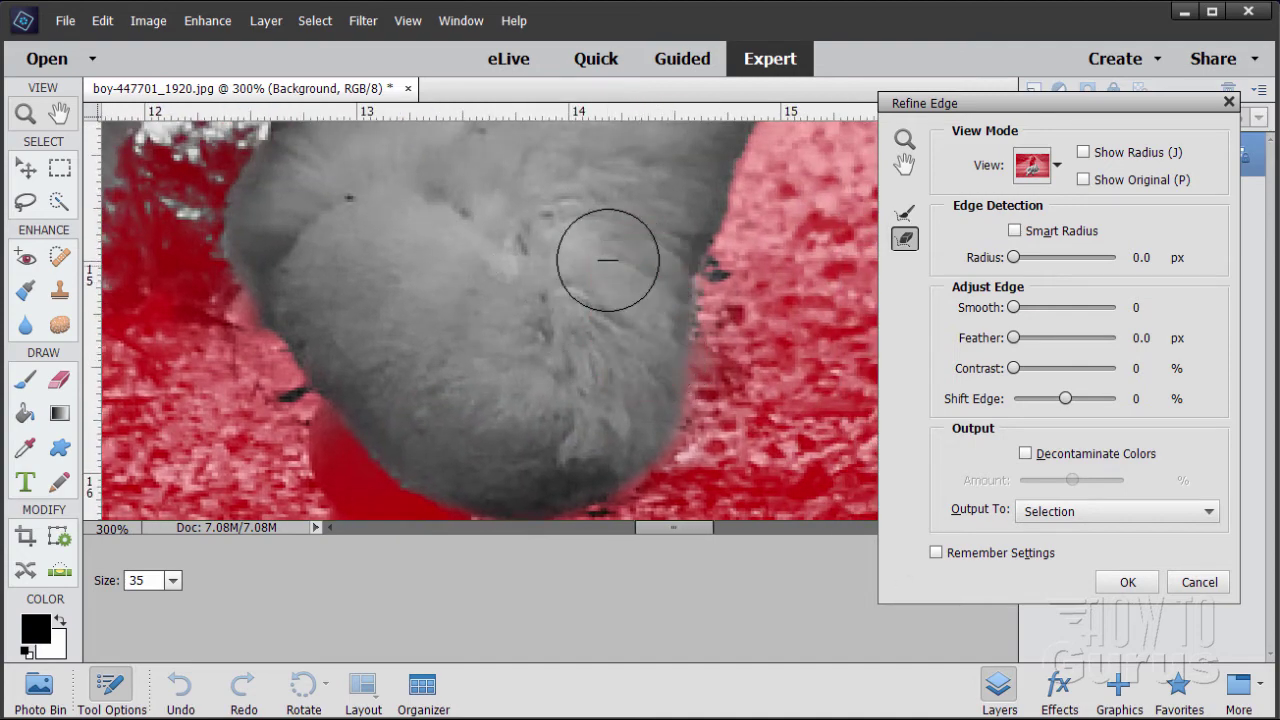
# Step: Erase the excess refinement inside the mane fringe hanging below the lion's face, continuing up its outer side
pyautogui.moveTo(620, 220); pyautogui.dragTo(518, 370)
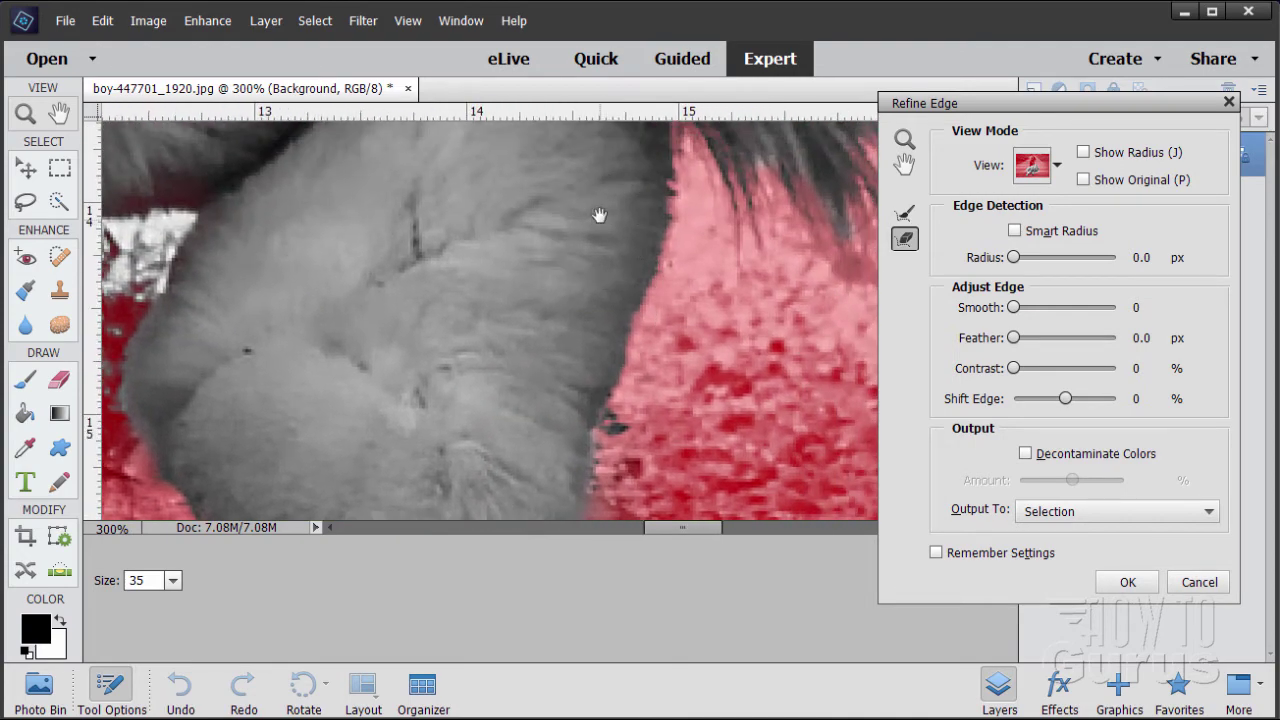
pyautogui.moveTo(599, 216); pyautogui.dragTo(472, 355)
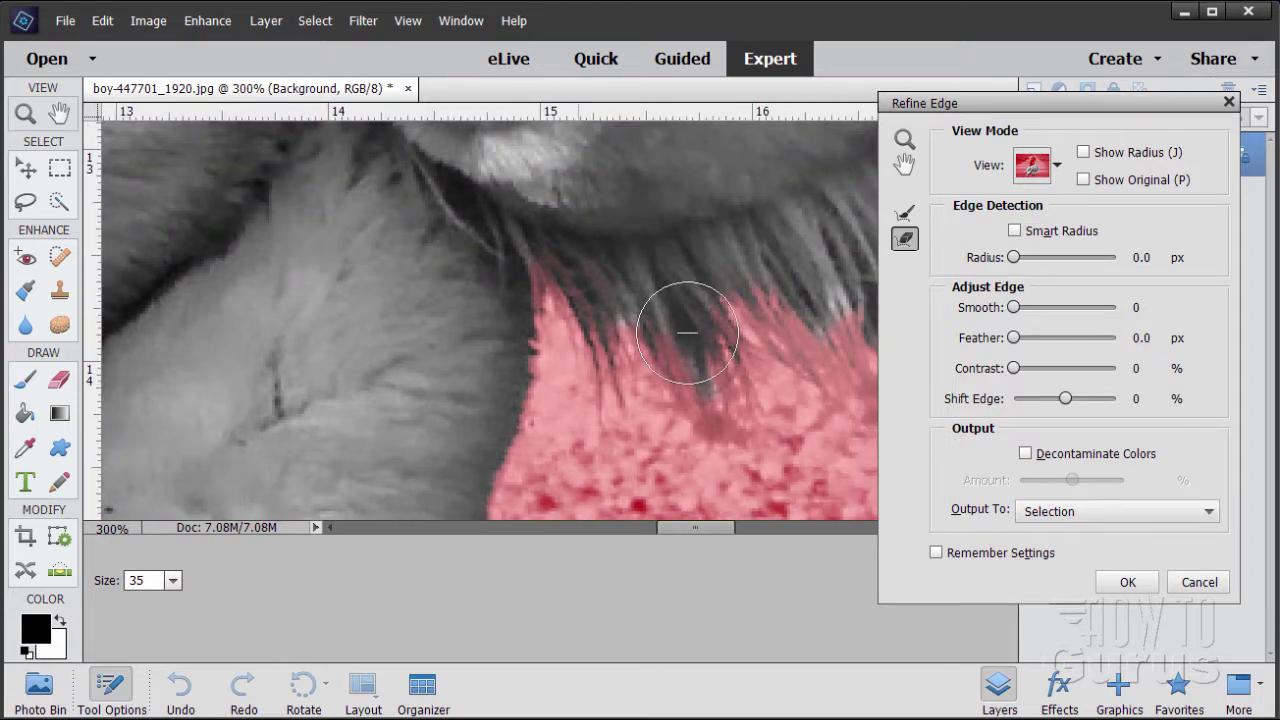
pyautogui.moveTo(749, 243); pyautogui.dragTo(482, 342)
pyautogui.click(565, 380)
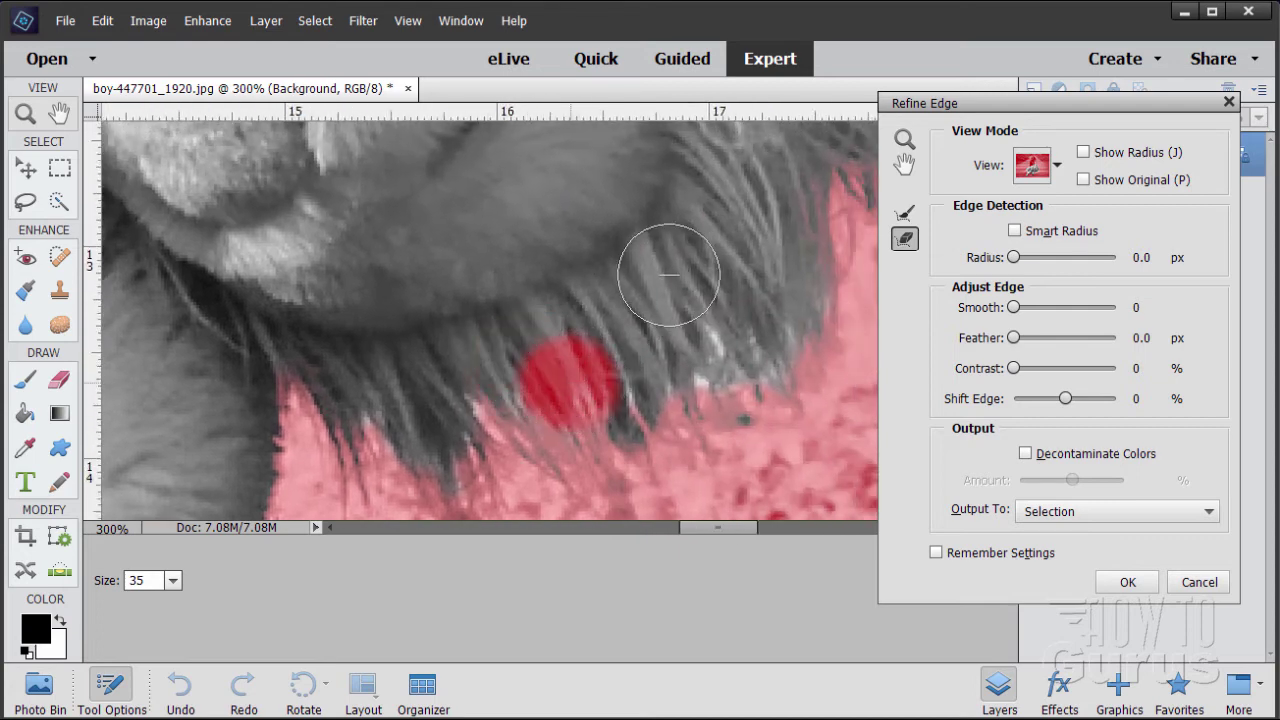
pyautogui.moveTo(691, 251)
pyautogui.mouseDown()
pyautogui.moveTo(571, 301)
pyautogui.moveTo(522, 389)
pyautogui.mouseUp()
pyautogui.click(590, 232)
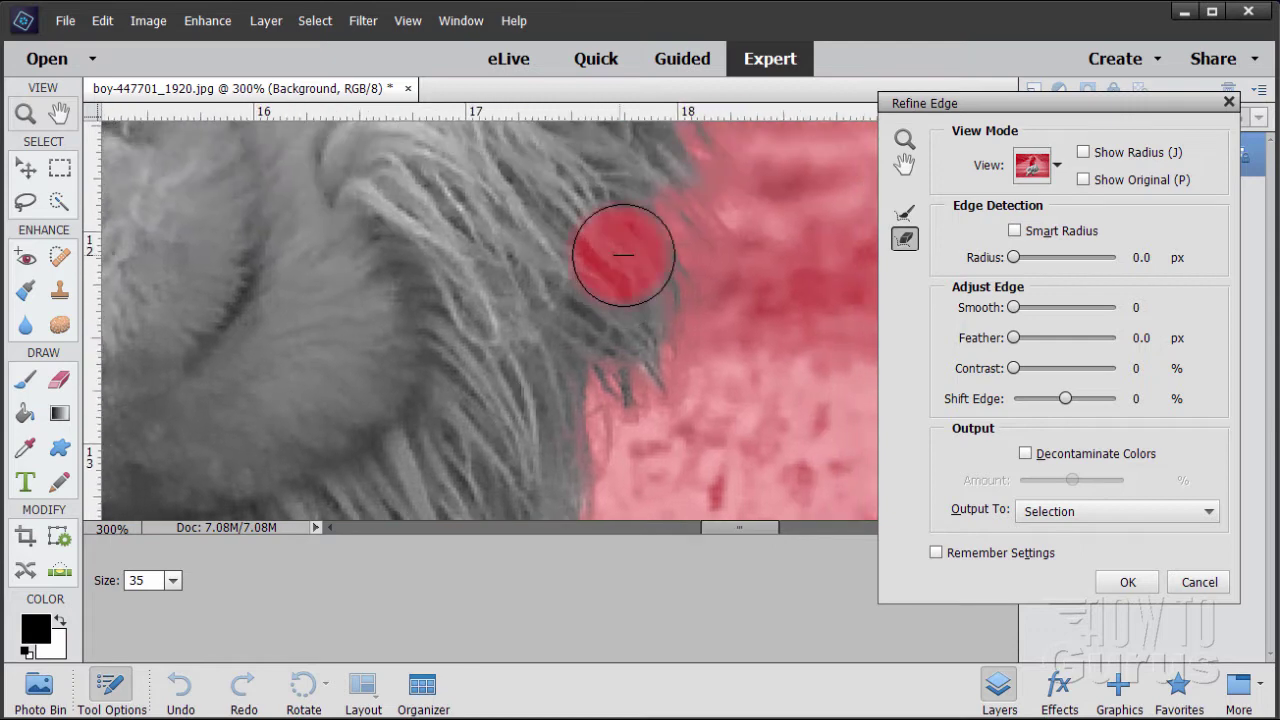
# Step: Erase the excess refinement inside the outer mane, working upward along the side of the head toward the ear
pyautogui.moveTo(563, 191); pyautogui.dragTo(551, 297)
pyautogui.click(555, 292)
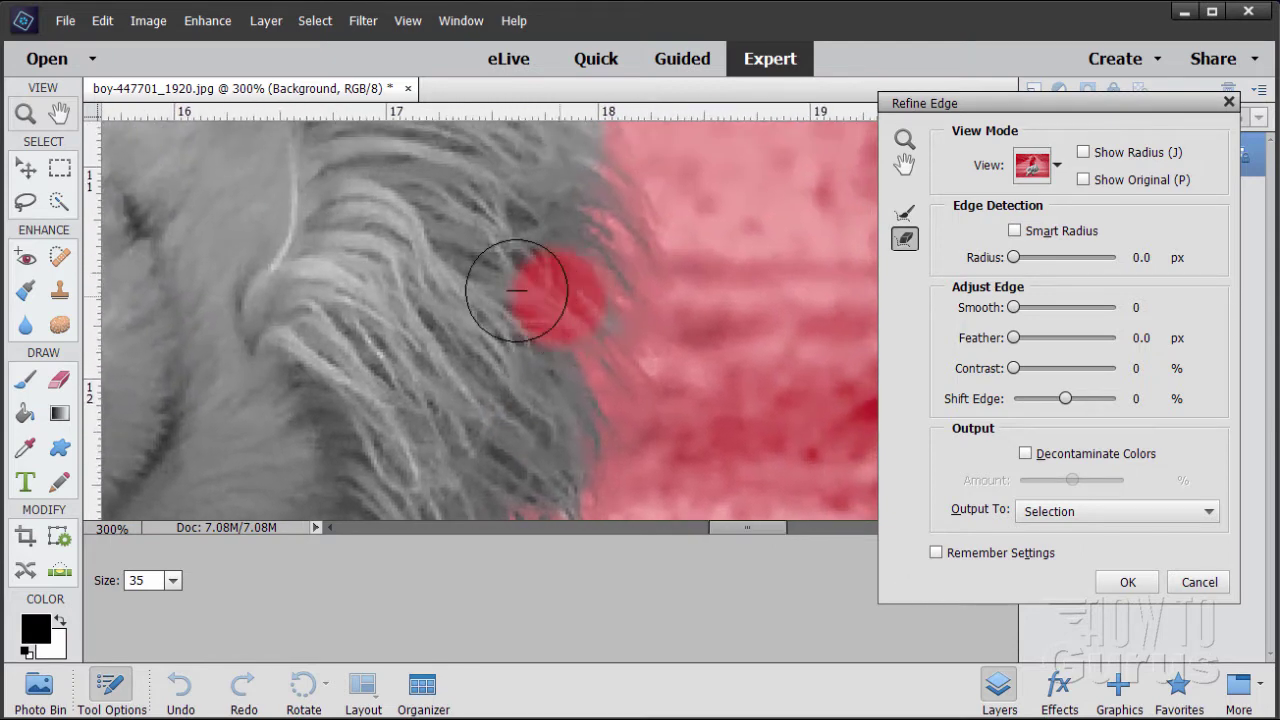
pyautogui.moveTo(529, 183)
pyautogui.mouseDown()
pyautogui.moveTo(529, 226)
pyautogui.moveTo(594, 331)
pyautogui.moveTo(529, 329)
pyautogui.mouseUp()
pyautogui.click(514, 206)
pyautogui.moveTo(409, 237); pyautogui.dragTo(652, 384)
pyautogui.moveTo(686, 229); pyautogui.dragTo(643, 266)
pyautogui.moveTo(643, 186)
pyautogui.mouseDown()
pyautogui.moveTo(563, 306)
pyautogui.moveTo(543, 374)
pyautogui.mouseUp()
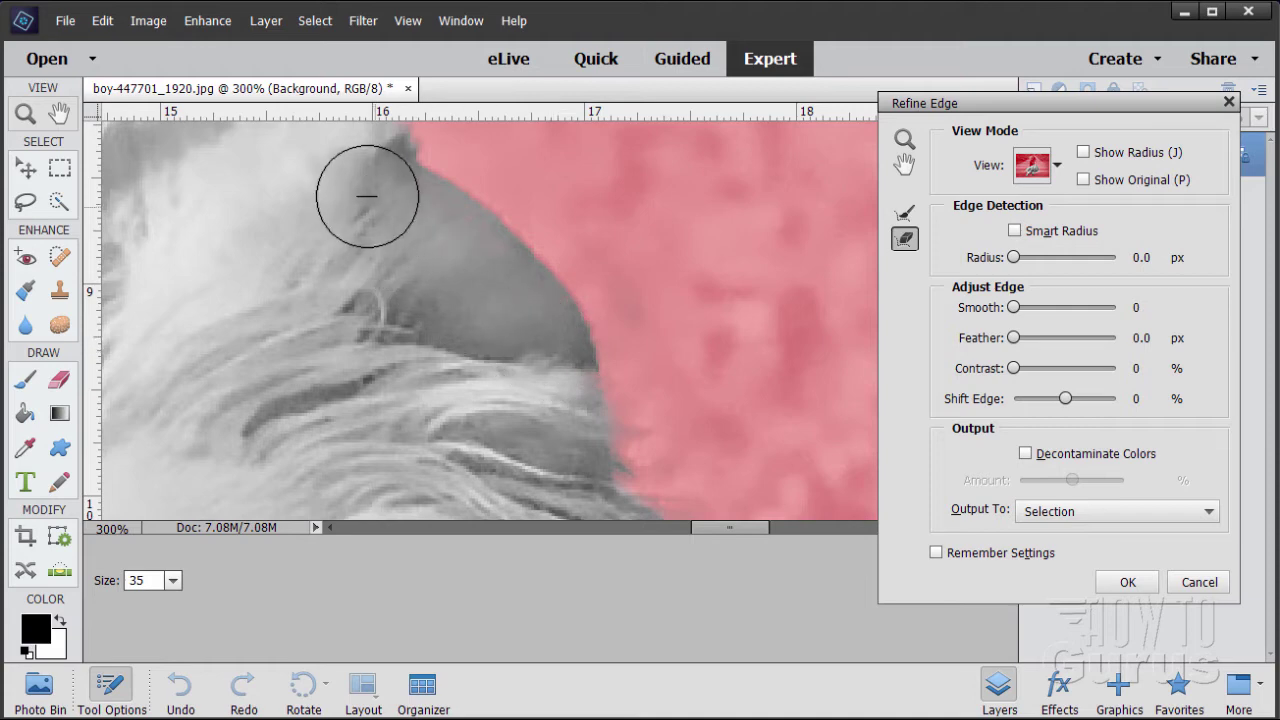
# Step: Brush the Refine Radius Tool over the pale background patch above the top of the lion's head
pyautogui.moveTo(345, 270); pyautogui.dragTo(575, 403)
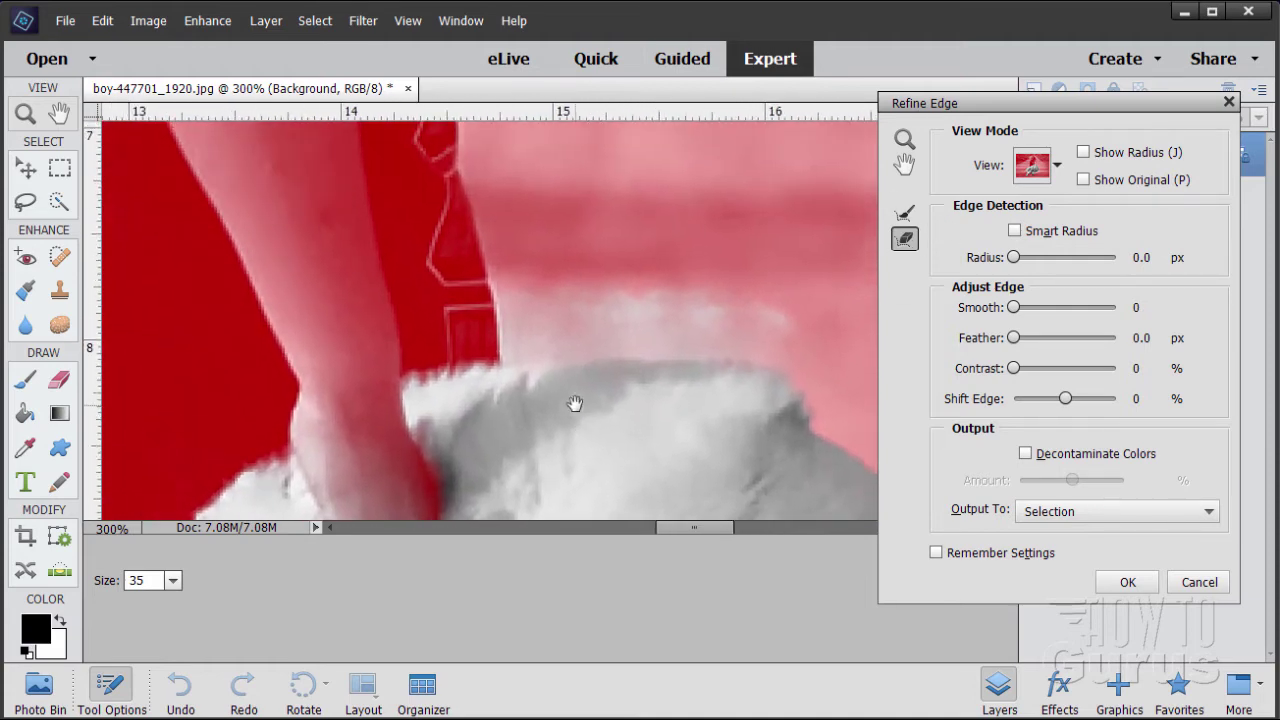
pyautogui.click(905, 212)
pyautogui.moveTo(787, 275)
pyautogui.mouseDown()
pyautogui.moveTo(749, 289)
pyautogui.moveTo(486, 286)
pyautogui.moveTo(478, 250)
pyautogui.mouseUp()
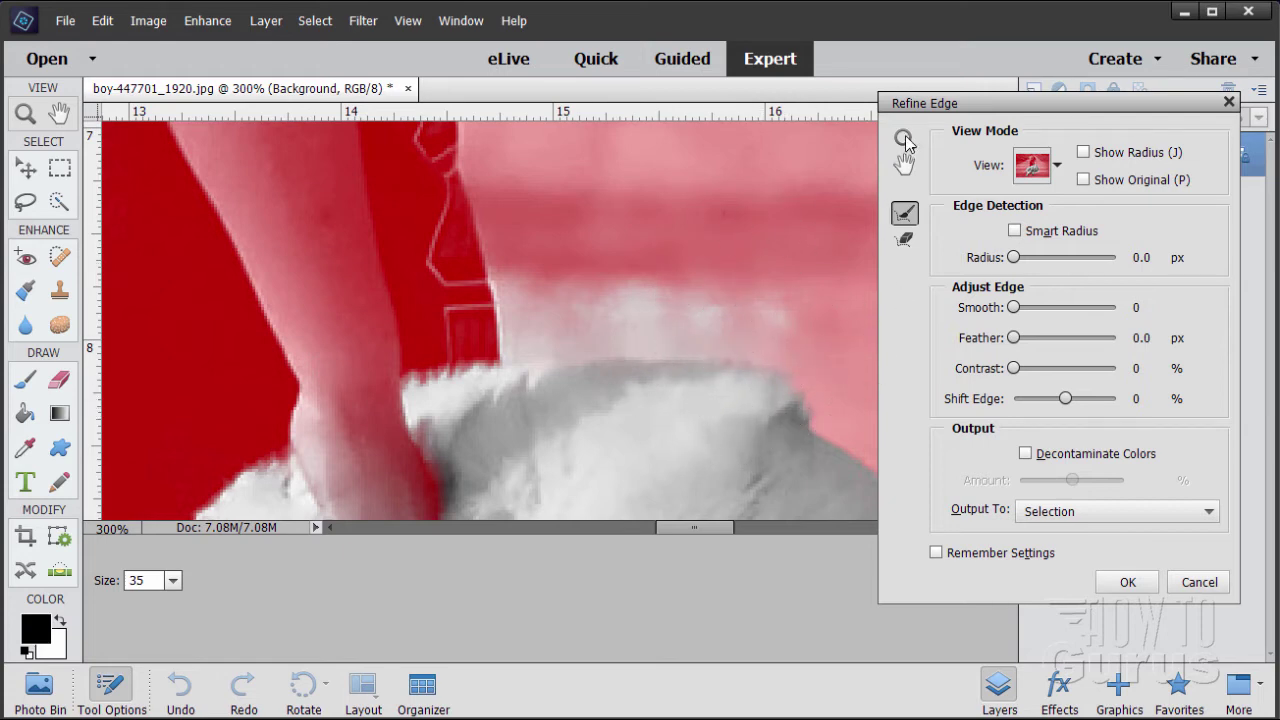
# Step: Check the whole lion at 50% and output the refined selection as a New Layer with Layer Mask
pyautogui.click(905, 140)
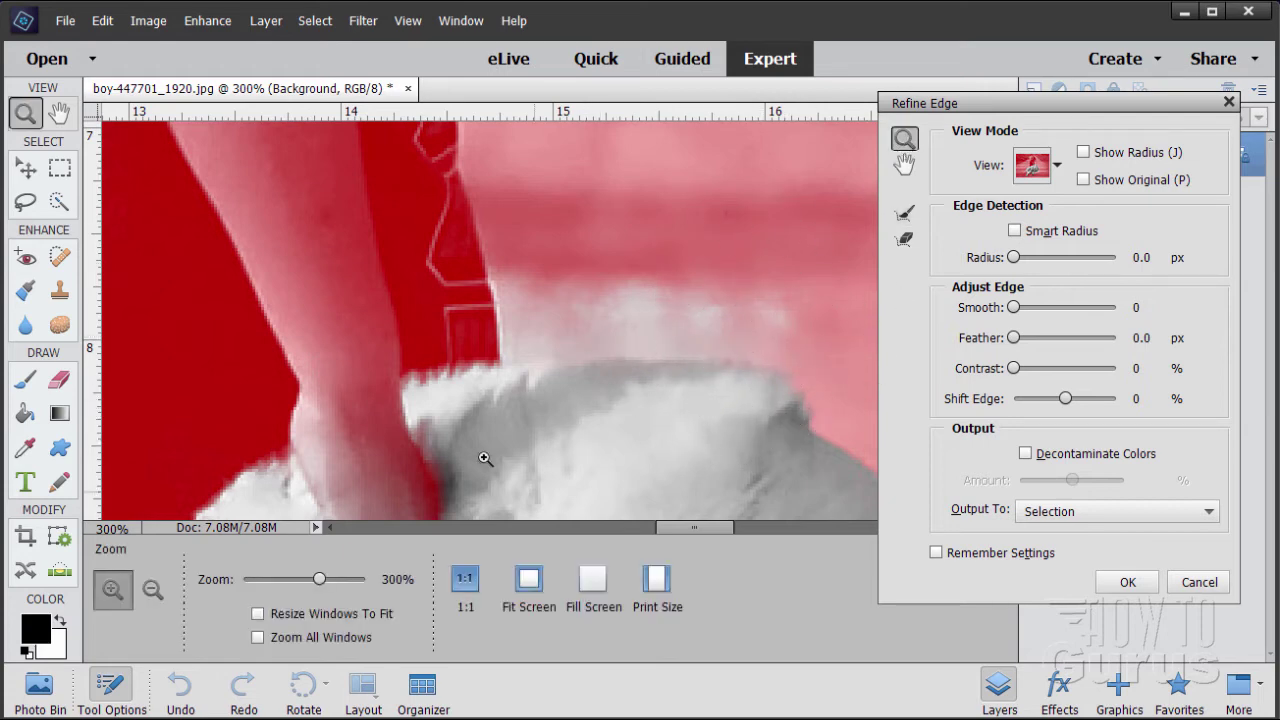
pyautogui.click(153, 590)
pyautogui.click(510, 410)
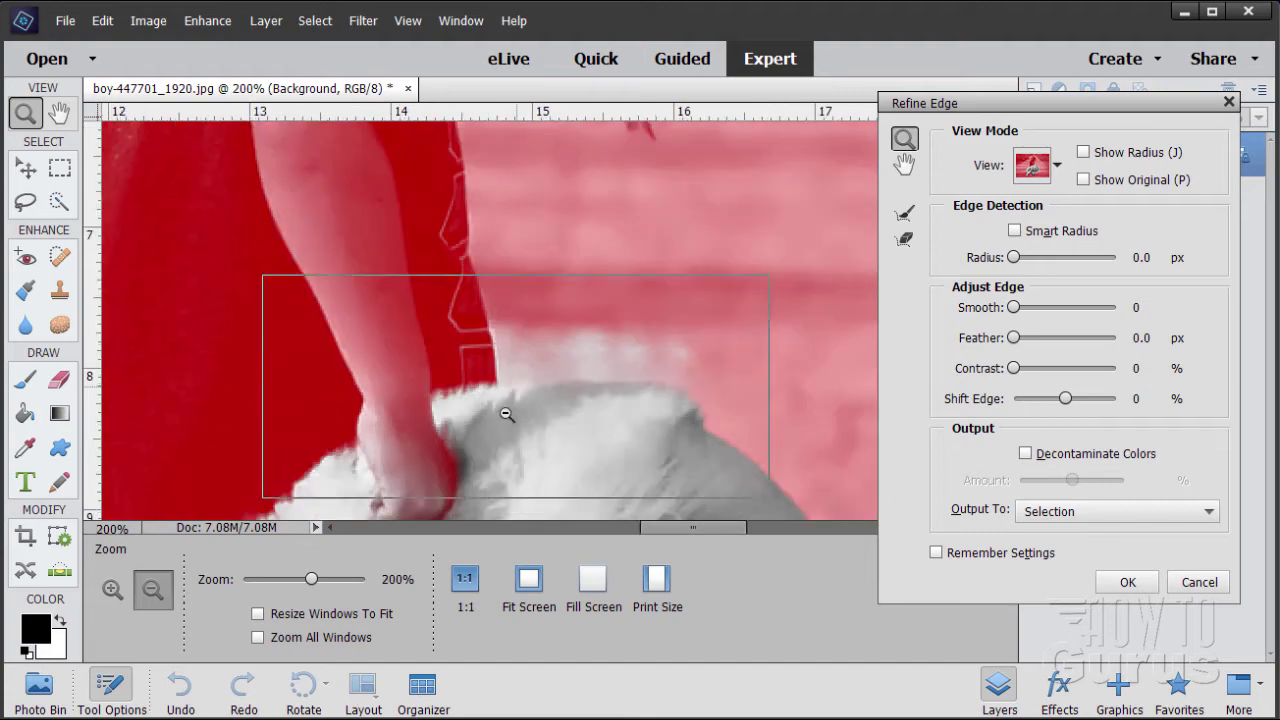
pyautogui.click(493, 427)
pyautogui.click(468, 448)
pyautogui.click(463, 451)
pyautogui.scroll(-5, 463, 451)
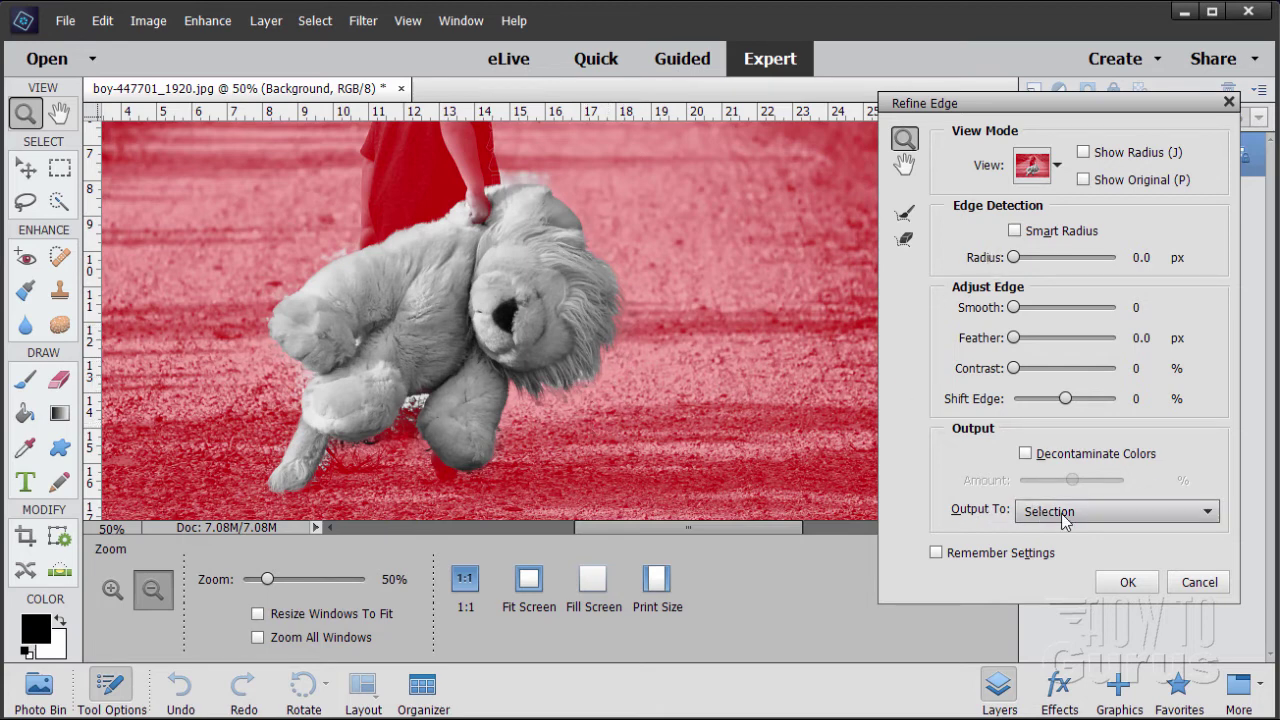
pyautogui.click(1156, 520)
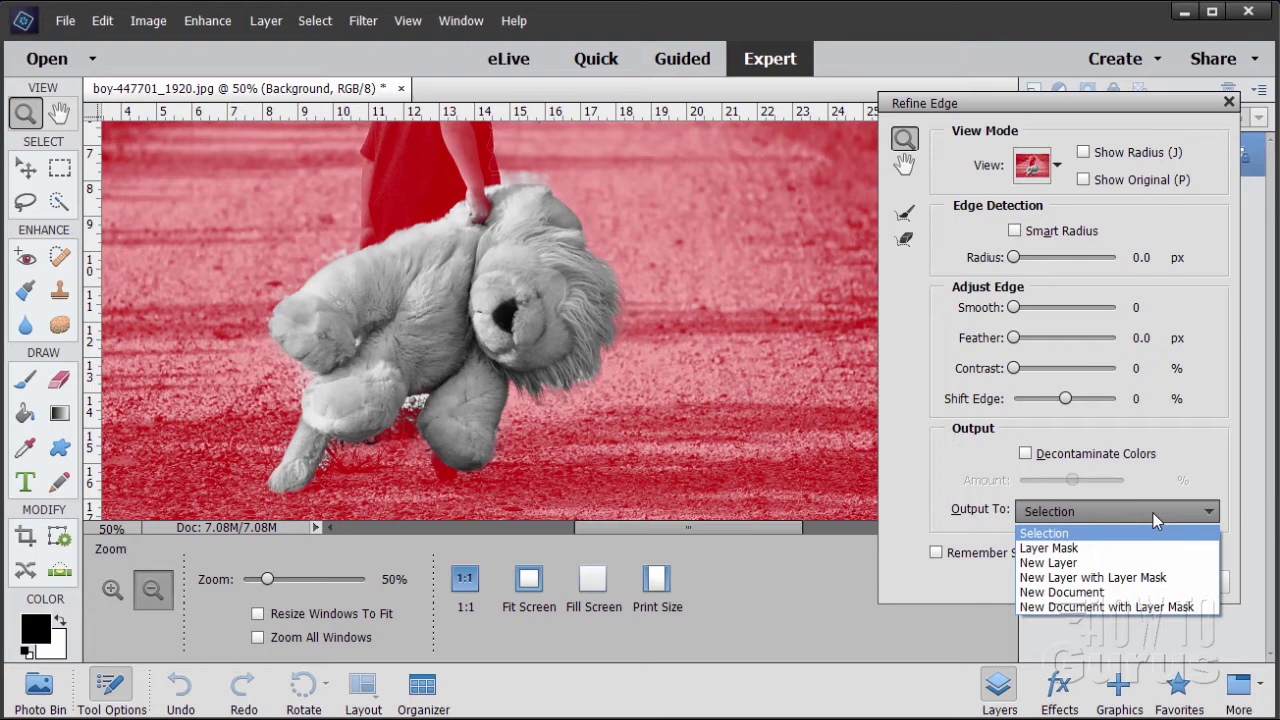
pyautogui.click(1097, 578)
pyautogui.click(1118, 584)
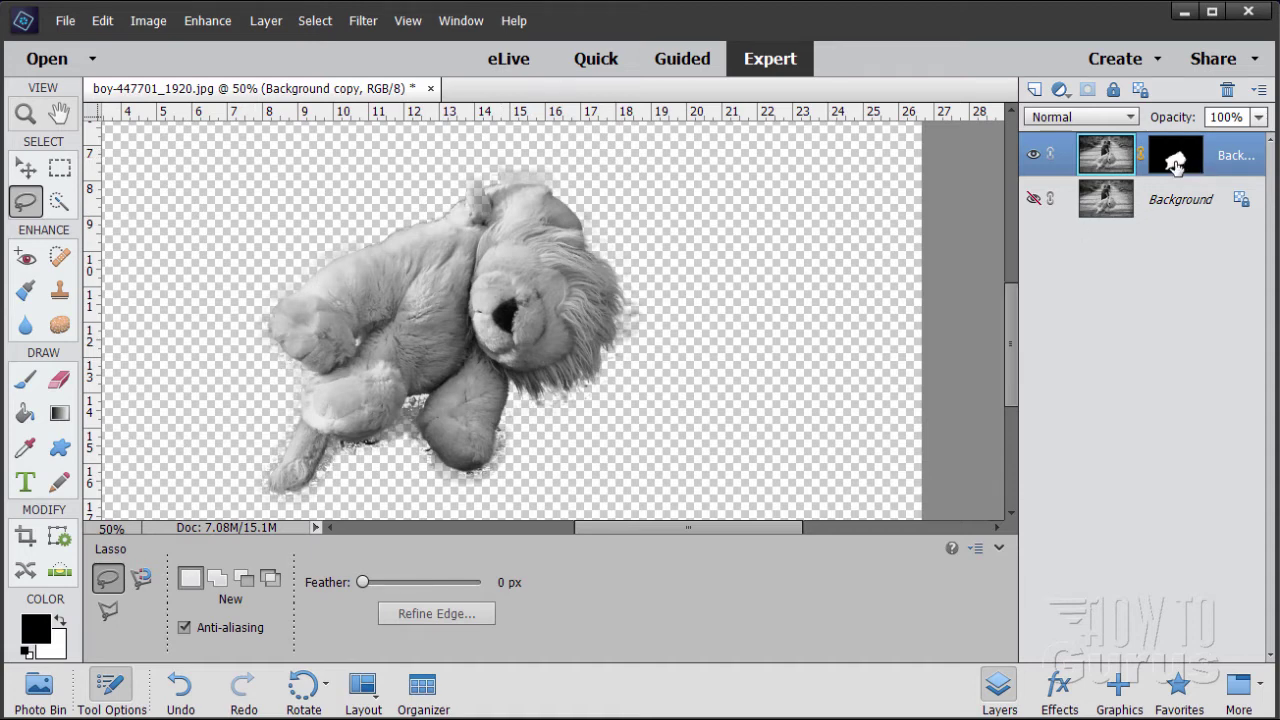
# Step: Add a new layer between the Background and the lion cutout and fill it with black using the Paint Bucket
pyautogui.click(24, 118)
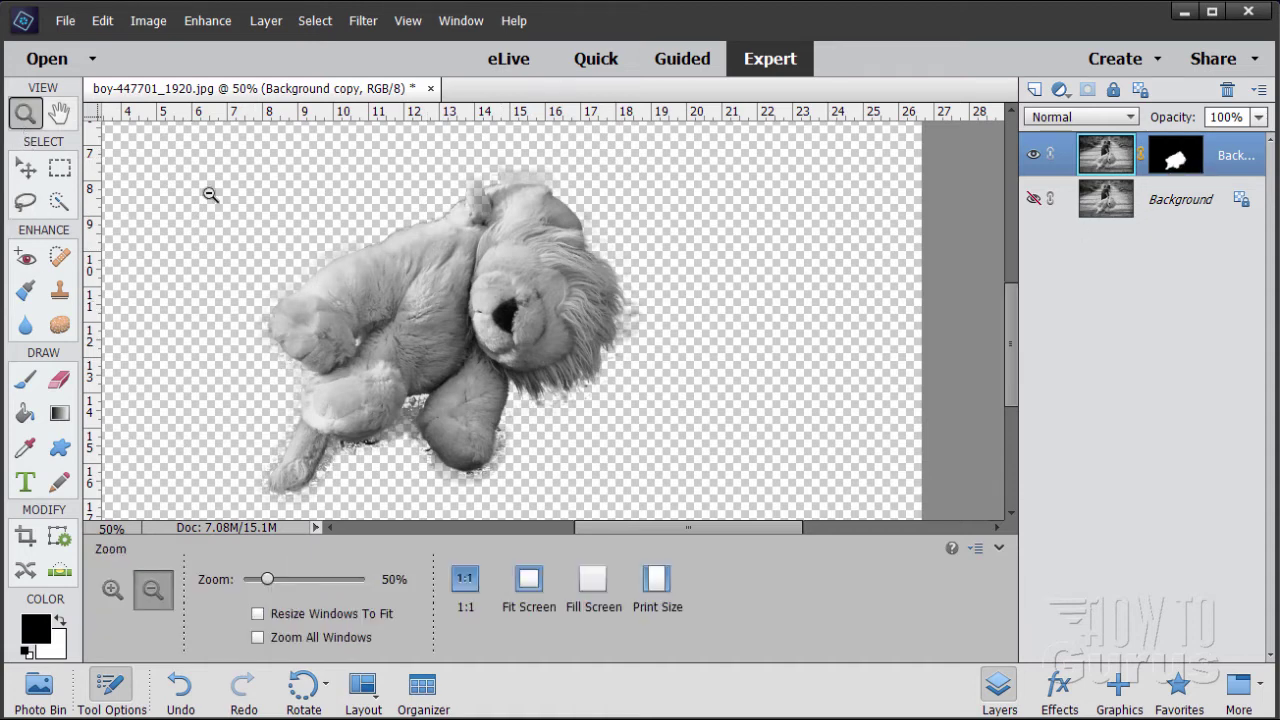
pyautogui.click(313, 292)
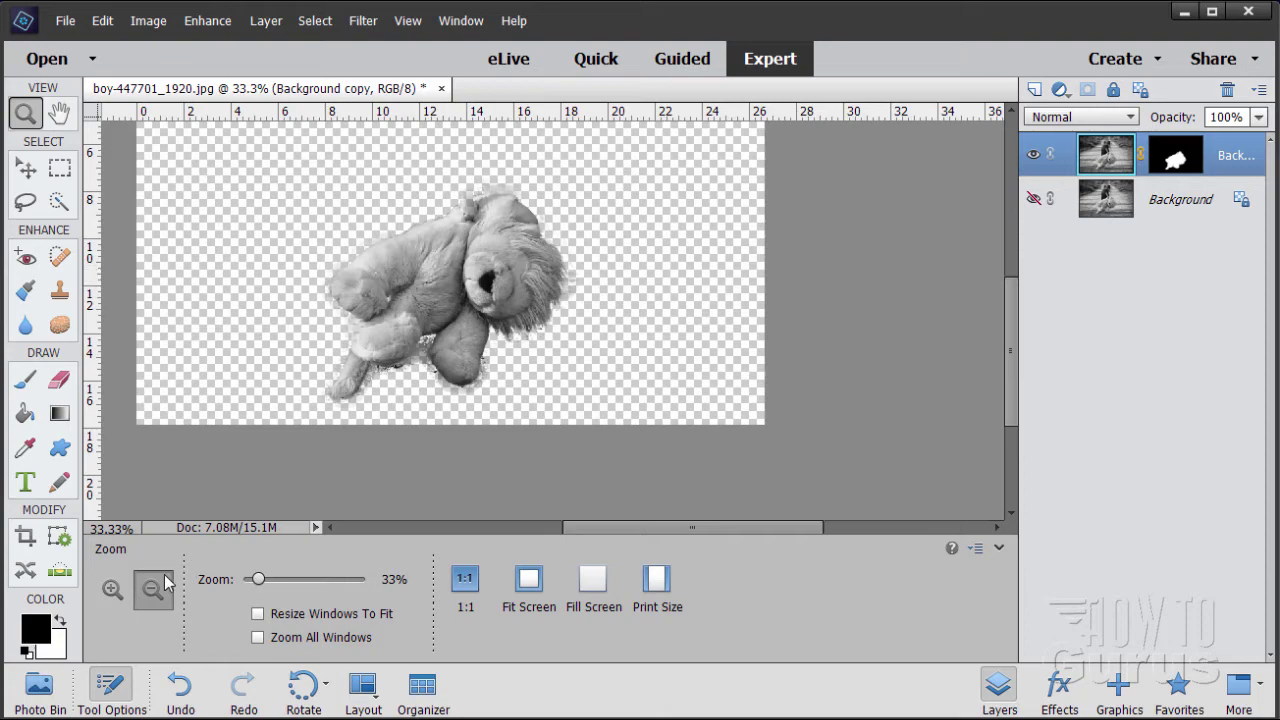
pyautogui.click(113, 590)
pyautogui.click(346, 313)
pyautogui.click(370, 245)
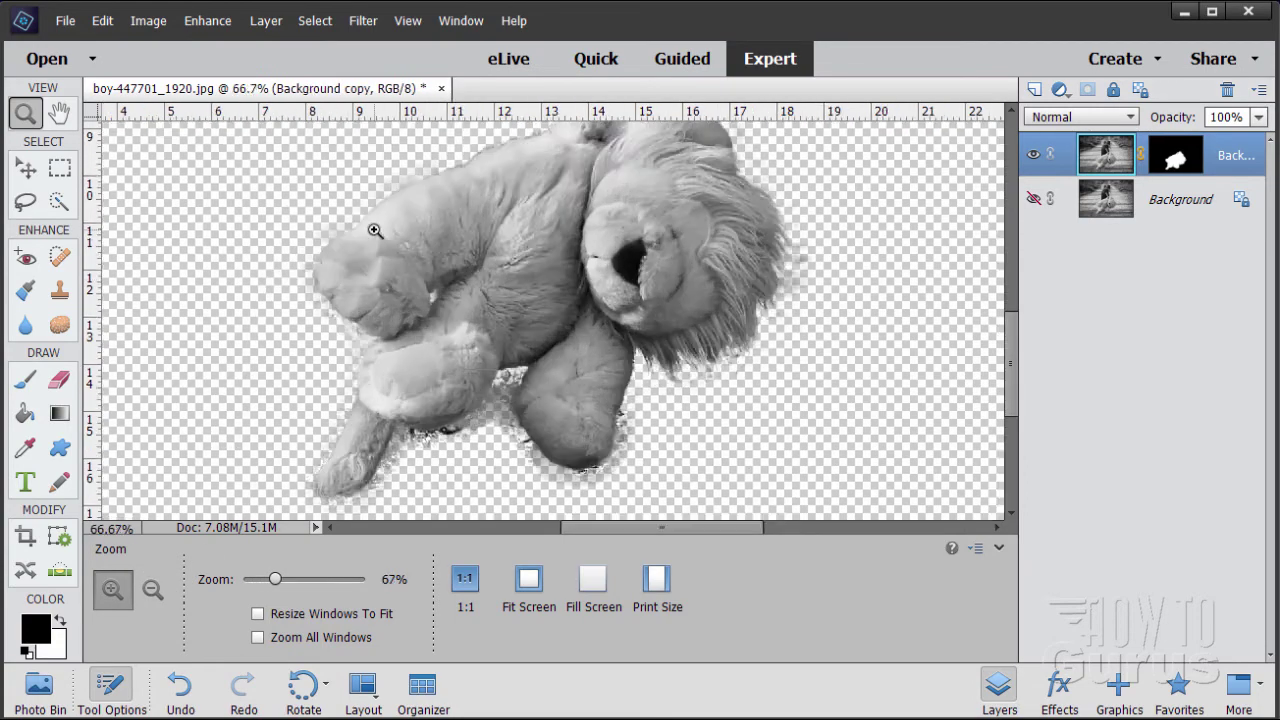
pyautogui.click(396, 287)
pyautogui.click(395, 287)
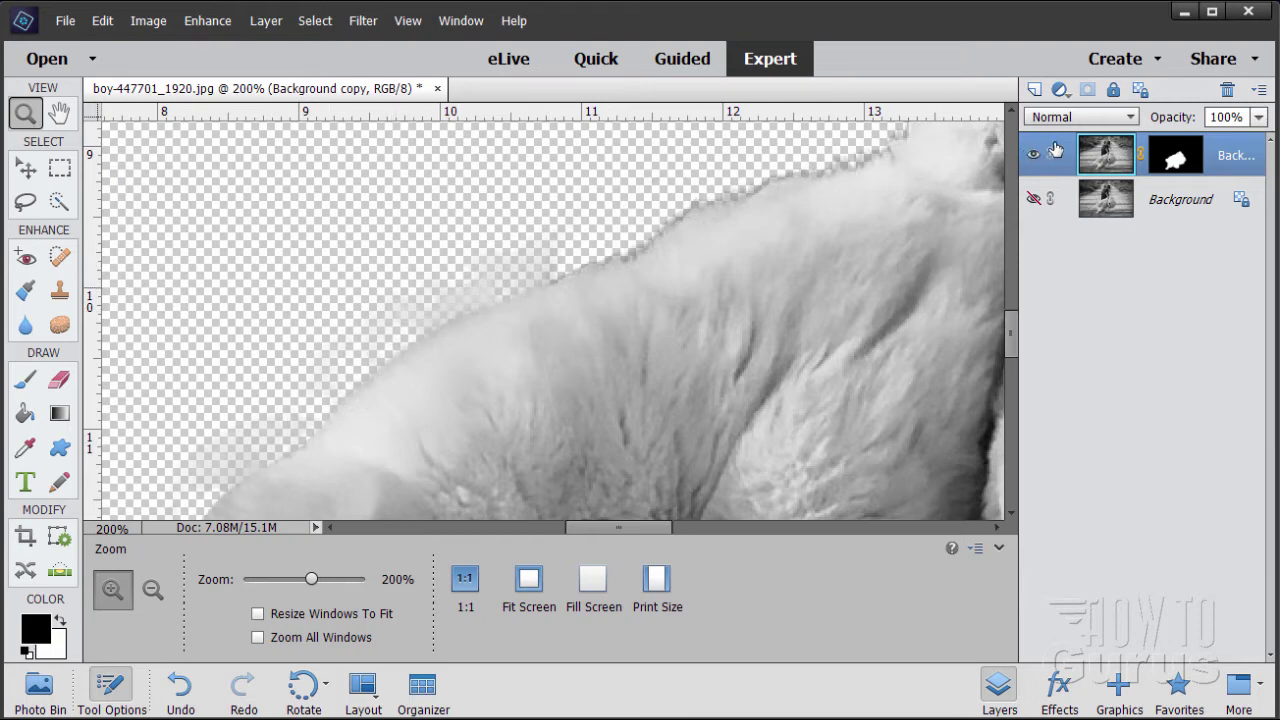
pyautogui.click(1178, 198)
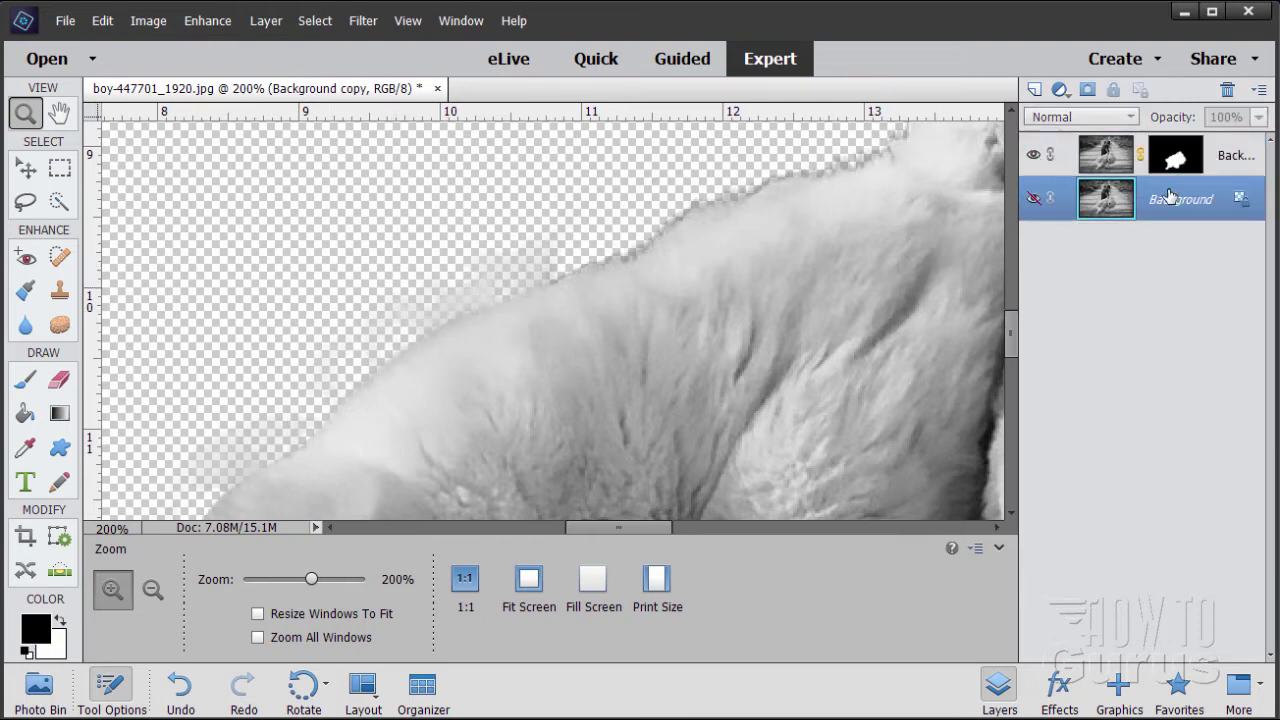
pyautogui.click(1035, 89)
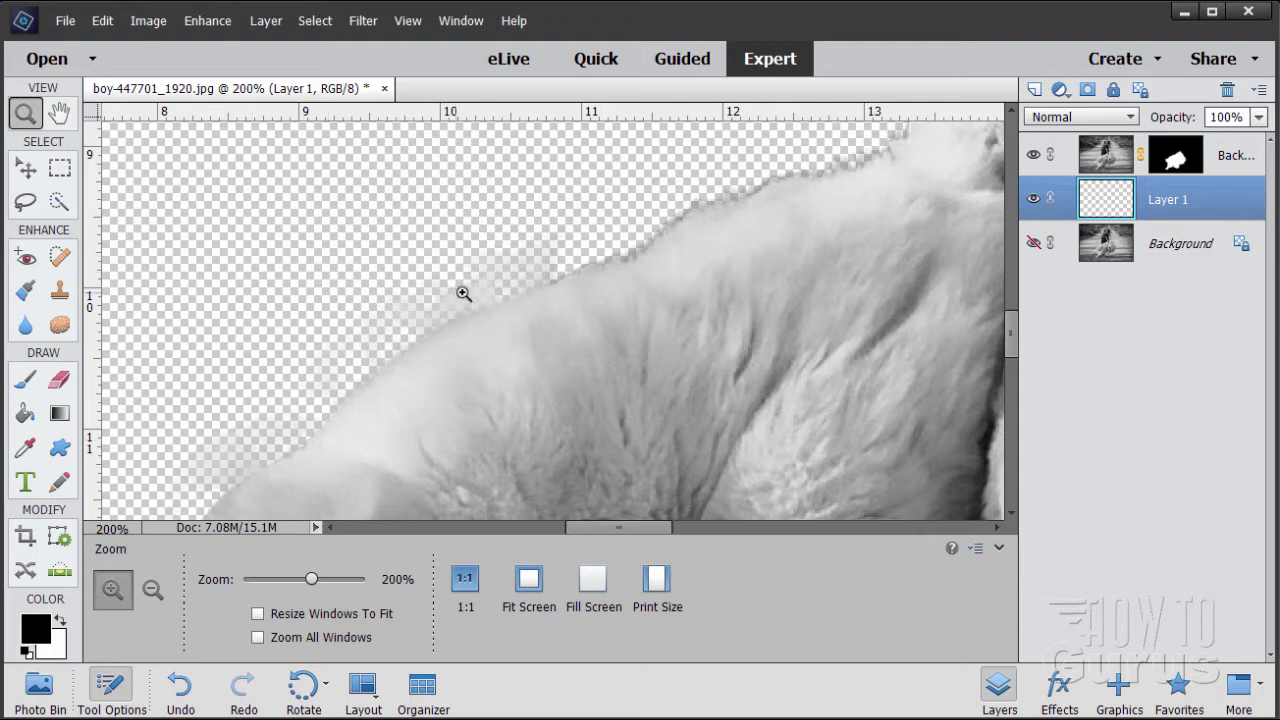
pyautogui.click(27, 414)
pyautogui.click(594, 225)
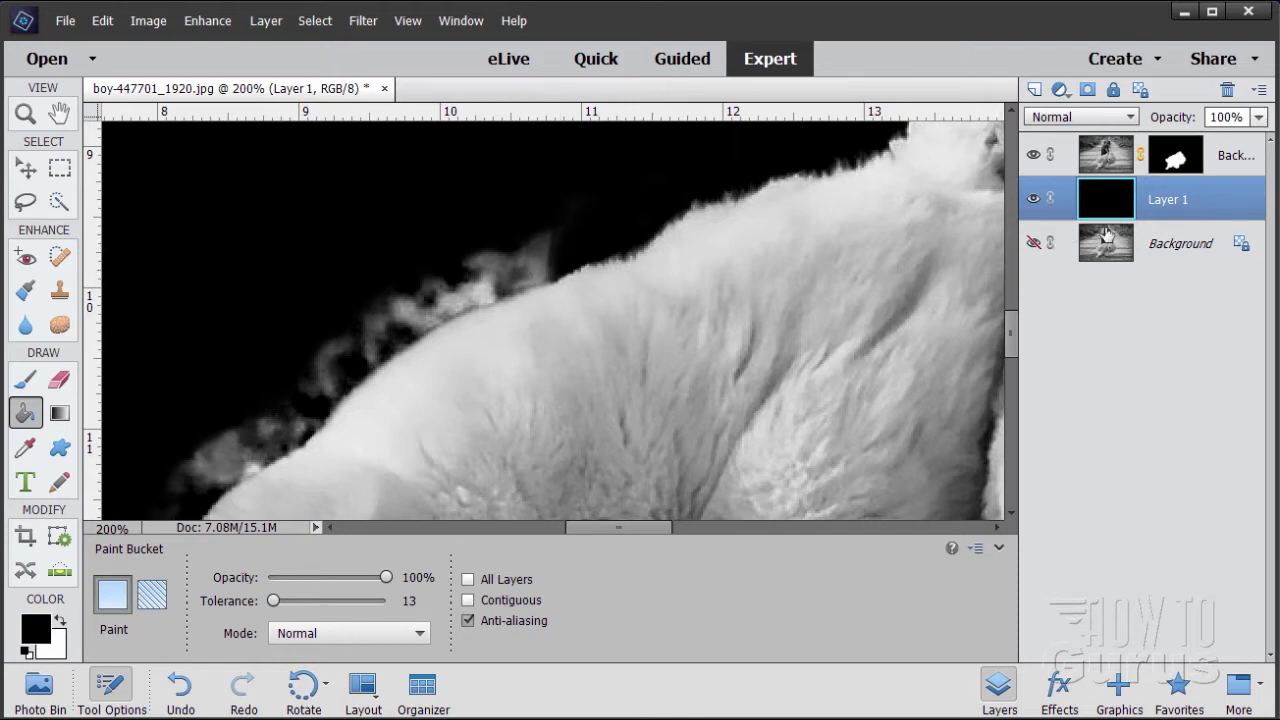
# Step: Paint black on the lion layer's mask with a soft 13 px brush to hide the haze along the lion's back
pyautogui.click(1175, 158)
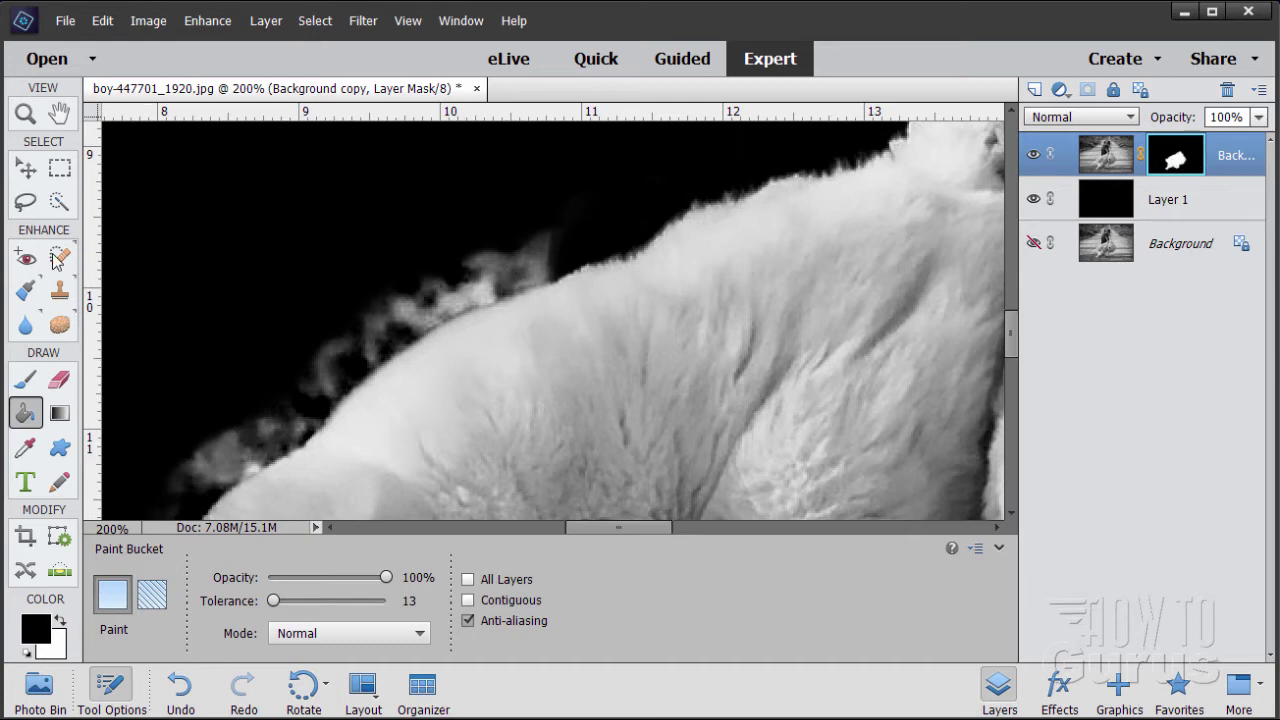
pyautogui.click(26, 382)
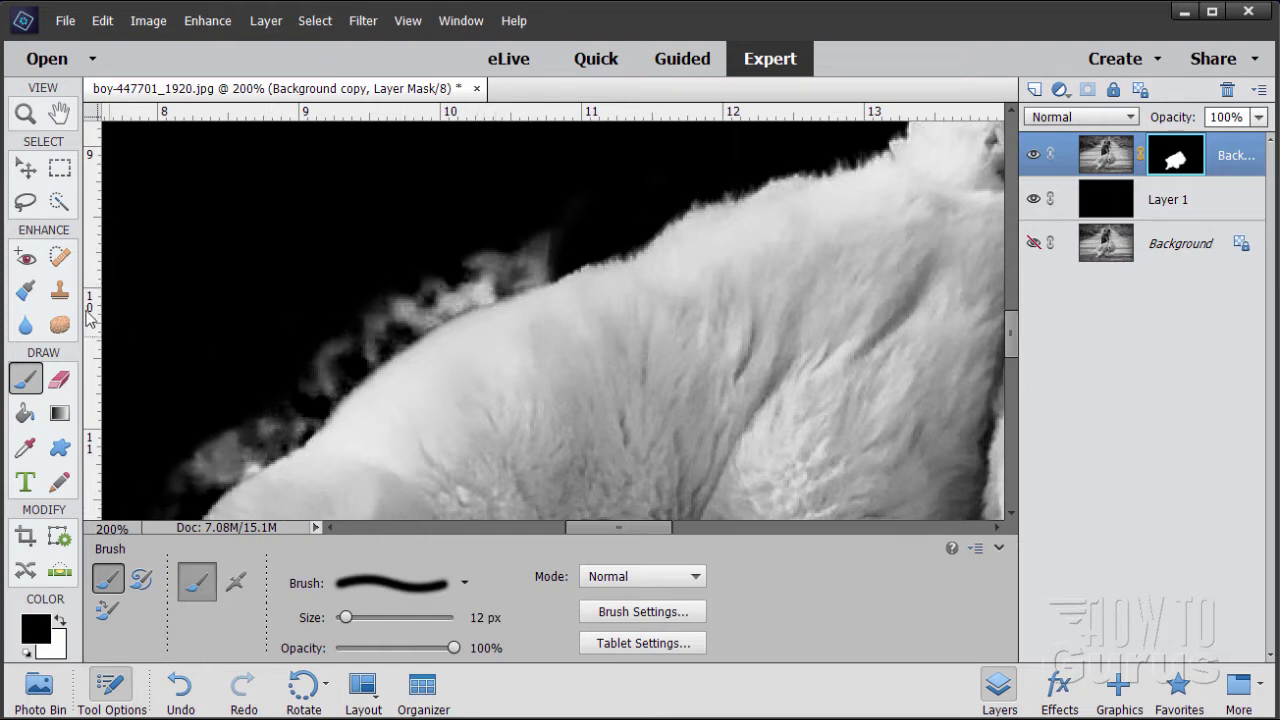
pyautogui.click(25, 113)
pyautogui.click(340, 402)
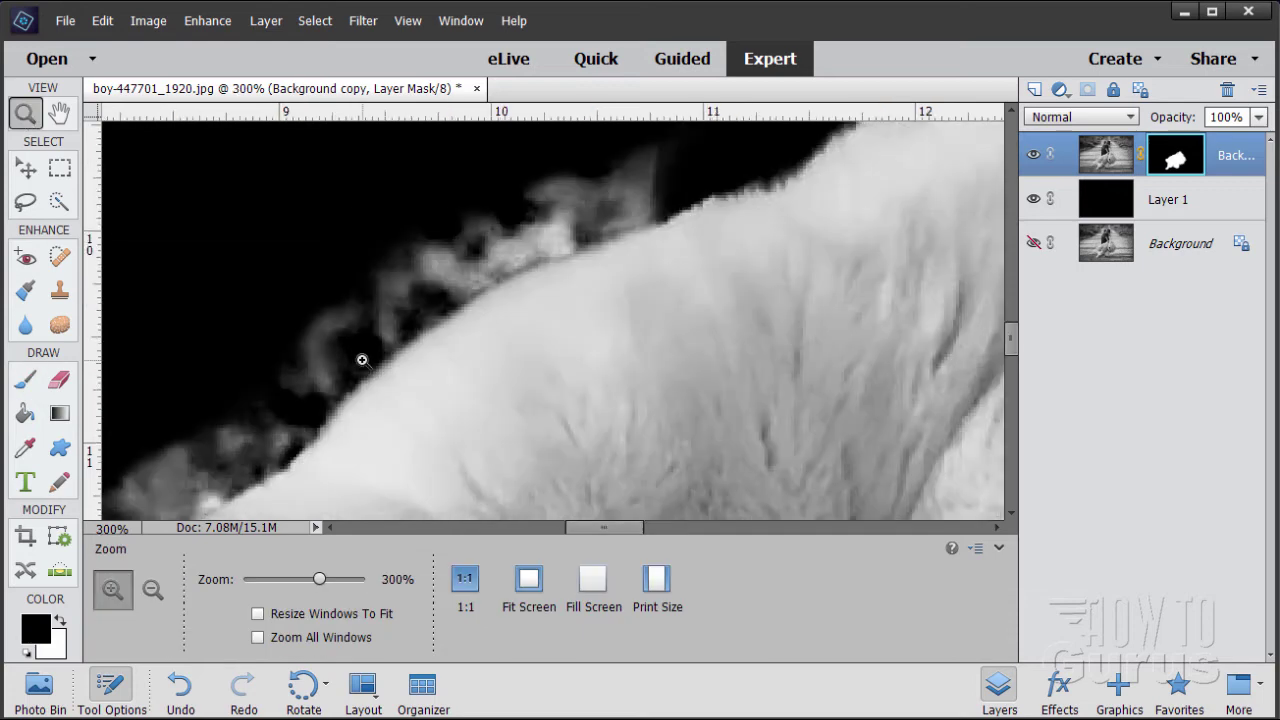
pyautogui.click(611, 317)
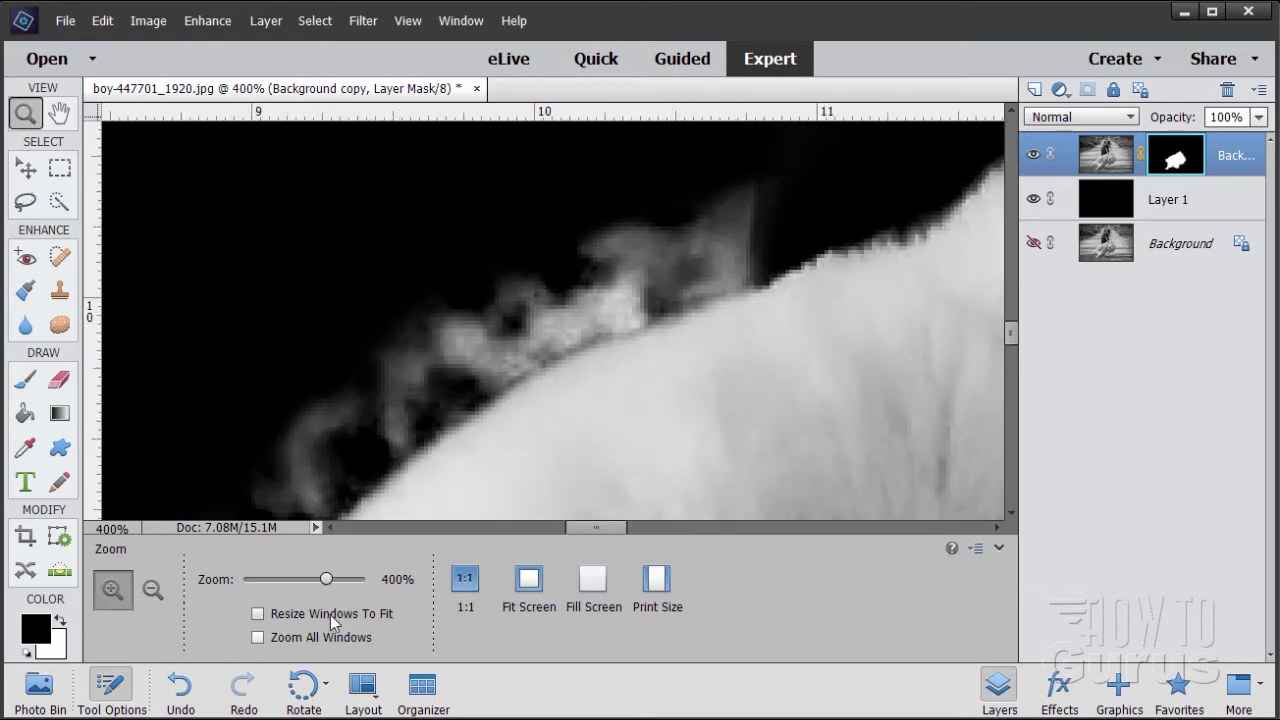
pyautogui.click(25, 378)
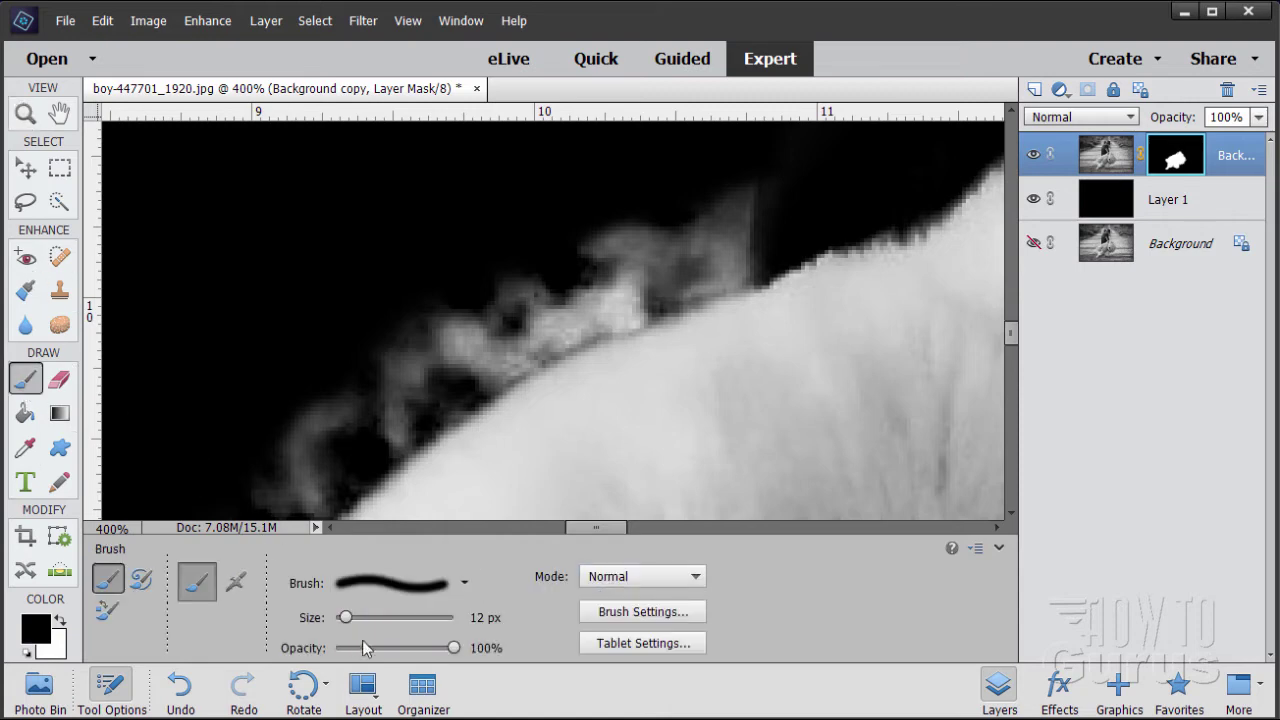
pyautogui.click(465, 585)
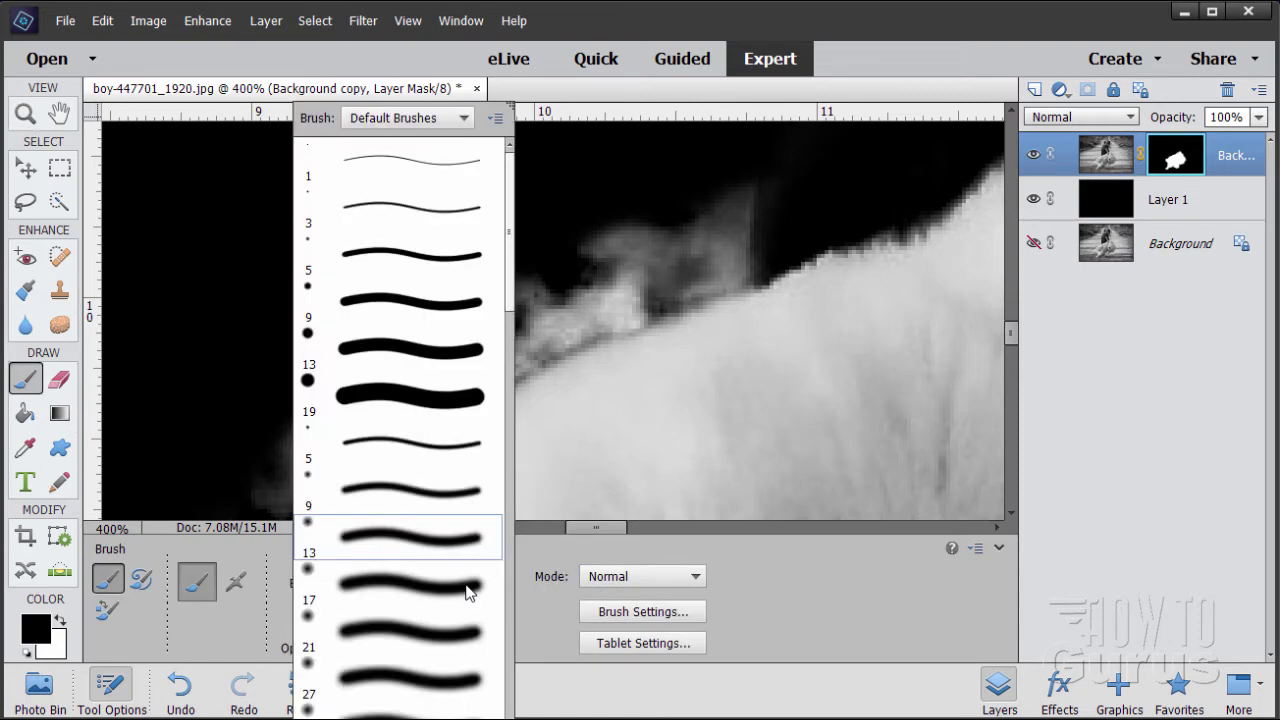
pyautogui.click(365, 540)
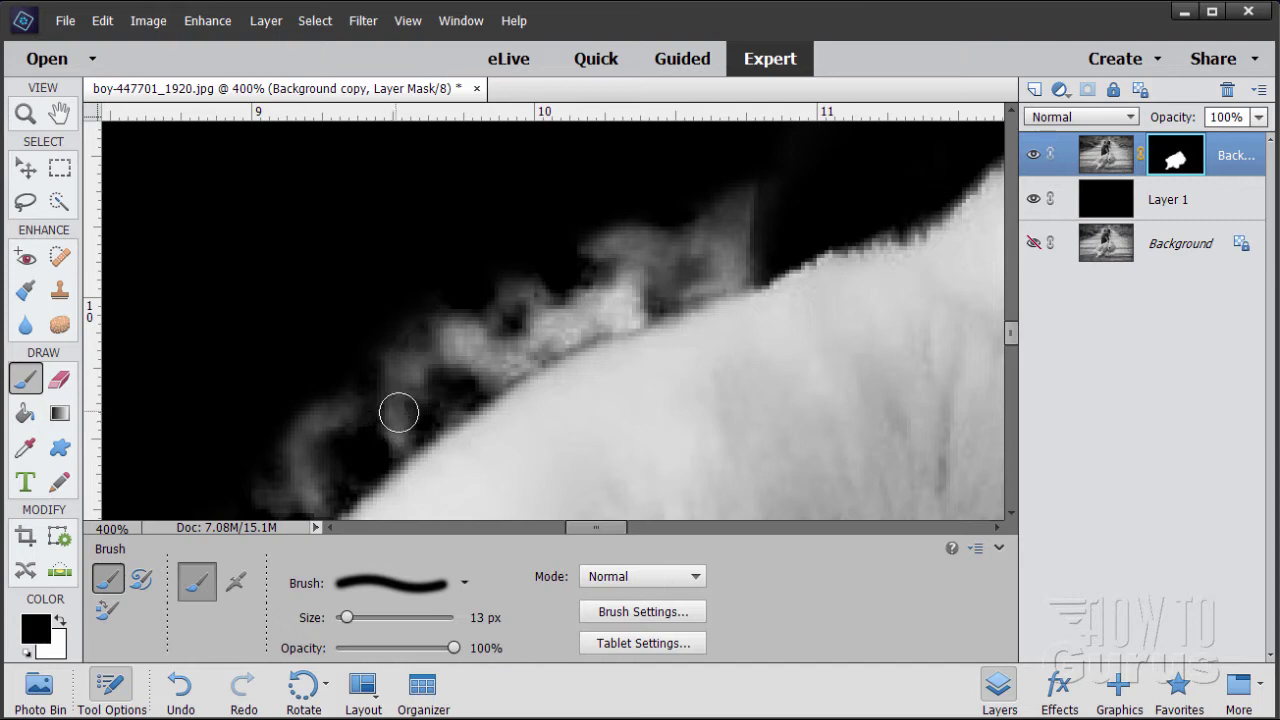
pyautogui.moveTo(757, 263)
pyautogui.mouseDown()
pyautogui.moveTo(527, 342)
pyautogui.moveTo(636, 302)
pyautogui.moveTo(544, 407)
pyautogui.moveTo(501, 385)
pyautogui.moveTo(491, 412)
pyautogui.moveTo(433, 440)
pyautogui.moveTo(386, 490)
pyautogui.moveTo(544, 344)
pyautogui.moveTo(411, 423)
pyautogui.moveTo(334, 491)
pyautogui.moveTo(463, 383)
pyautogui.mouseUp()
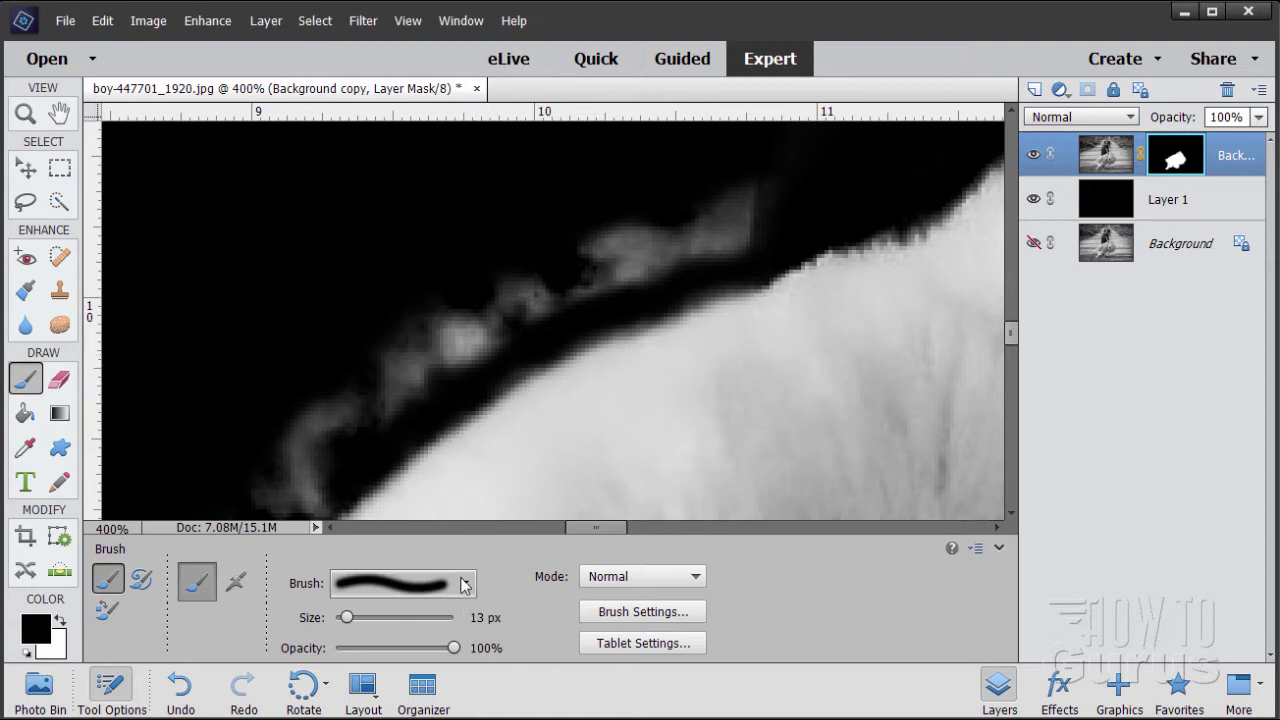
pyautogui.moveTo(712, 243)
pyautogui.mouseDown()
pyautogui.moveTo(544, 285)
pyautogui.moveTo(733, 211)
pyautogui.moveTo(582, 247)
pyautogui.moveTo(434, 359)
pyautogui.moveTo(555, 302)
pyautogui.moveTo(450, 300)
pyautogui.moveTo(424, 355)
pyautogui.moveTo(346, 392)
pyautogui.moveTo(374, 420)
pyautogui.mouseUp()
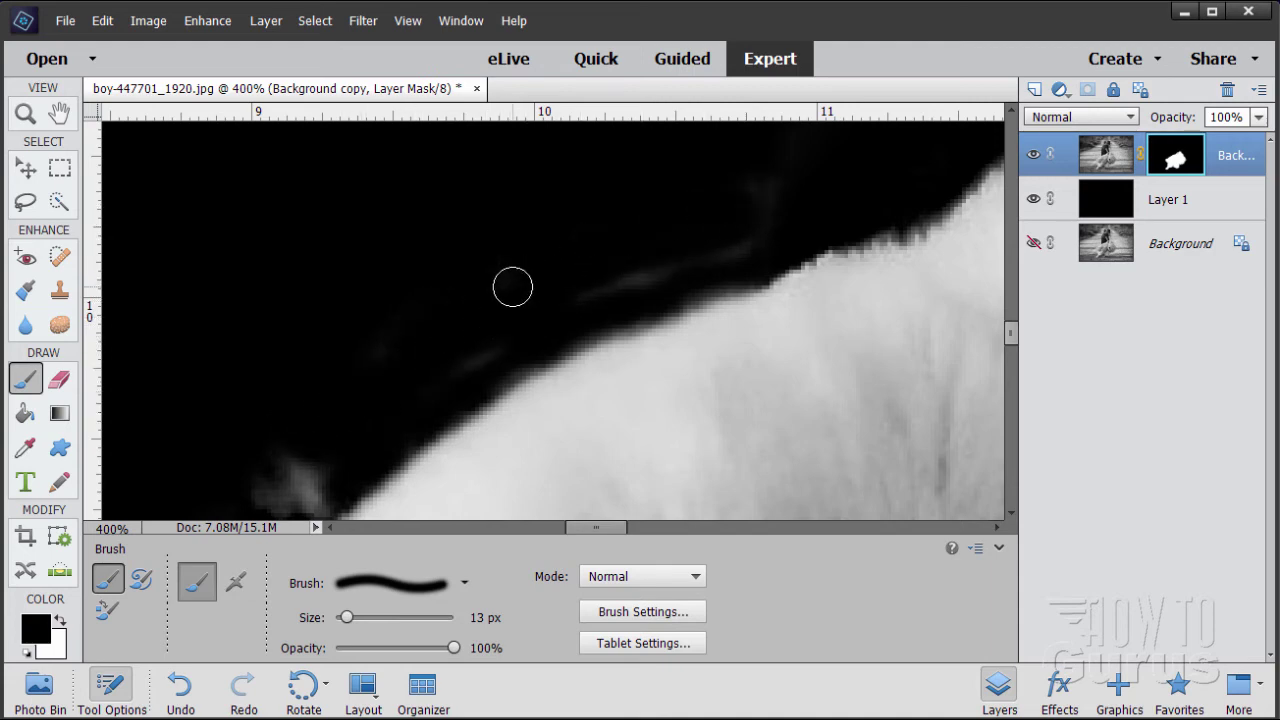
pyautogui.moveTo(379, 396)
pyautogui.mouseDown()
pyautogui.moveTo(520, 269)
pyautogui.moveTo(649, 197)
pyautogui.moveTo(691, 157)
pyautogui.mouseUp()
pyautogui.moveTo(641, 225)
pyautogui.mouseDown()
pyautogui.moveTo(552, 362)
pyautogui.moveTo(404, 447)
pyautogui.moveTo(495, 392)
pyautogui.moveTo(530, 325)
pyautogui.moveTo(610, 233)
pyautogui.moveTo(591, 230)
pyautogui.moveTo(447, 333)
pyautogui.moveTo(445, 350)
pyautogui.moveTo(357, 399)
pyautogui.moveTo(351, 443)
pyautogui.moveTo(312, 410)
pyautogui.moveTo(340, 363)
pyautogui.mouseUp()
# Step: Paint black on the mask around the upper hind paw, clearing the haze along its outer edge and underside
pyautogui.press('space')
pyautogui.moveTo(329, 420); pyautogui.dragTo(458, 180)
pyautogui.moveTo(460, 317)
pyautogui.mouseDown()
pyautogui.moveTo(466, 349)
pyautogui.moveTo(426, 400)
pyautogui.moveTo(434, 386)
pyautogui.moveTo(402, 407)
pyautogui.mouseUp()
pyautogui.moveTo(383, 465); pyautogui.dragTo(412, 439)
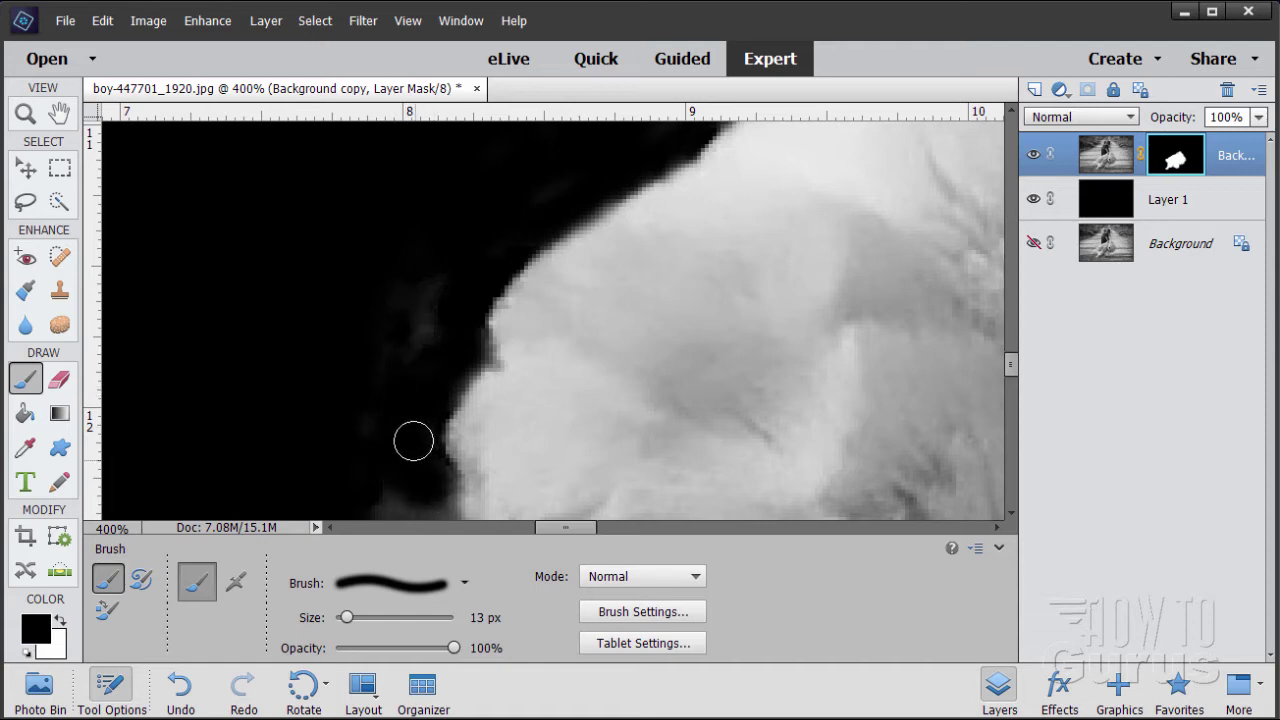
pyautogui.moveTo(405, 355)
pyautogui.mouseDown()
pyautogui.moveTo(380, 332)
pyautogui.moveTo(366, 227)
pyautogui.moveTo(418, 359)
pyautogui.moveTo(474, 395)
pyautogui.moveTo(496, 431)
pyautogui.moveTo(482, 405)
pyautogui.moveTo(462, 414)
pyautogui.moveTo(356, 322)
pyautogui.moveTo(473, 478)
pyautogui.moveTo(343, 343)
pyautogui.mouseUp()
pyautogui.moveTo(449, 444); pyautogui.dragTo(344, 350)
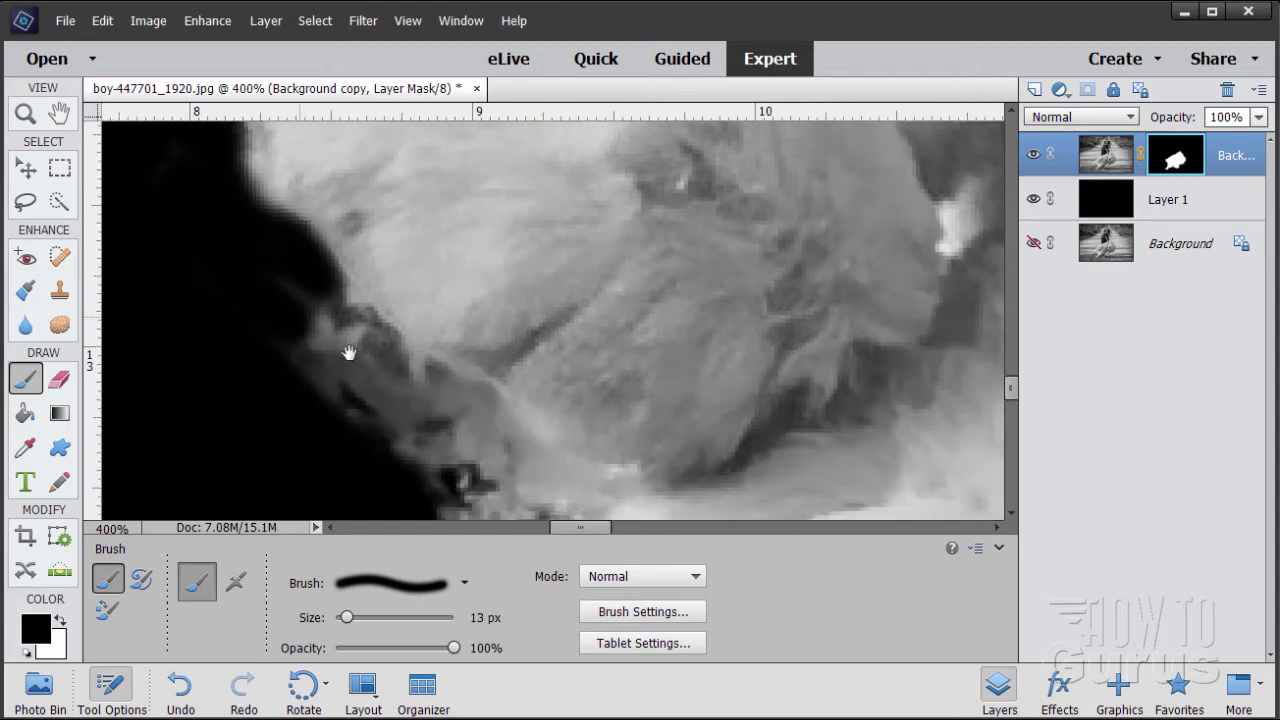
pyautogui.moveTo(339, 297)
pyautogui.mouseDown()
pyautogui.moveTo(387, 354)
pyautogui.moveTo(395, 388)
pyautogui.moveTo(441, 409)
pyautogui.moveTo(442, 382)
pyautogui.moveTo(533, 461)
pyautogui.moveTo(418, 422)
pyautogui.moveTo(317, 325)
pyautogui.moveTo(428, 456)
pyautogui.moveTo(302, 357)
pyautogui.moveTo(330, 448)
pyautogui.moveTo(334, 424)
pyautogui.moveTo(307, 425)
pyautogui.moveTo(368, 454)
pyautogui.moveTo(263, 316)
pyautogui.moveTo(322, 331)
pyautogui.moveTo(321, 301)
pyautogui.moveTo(388, 306)
pyautogui.moveTo(378, 294)
pyautogui.moveTo(462, 320)
pyautogui.moveTo(416, 364)
pyautogui.moveTo(375, 454)
pyautogui.moveTo(397, 326)
pyautogui.moveTo(338, 294)
pyautogui.moveTo(292, 298)
pyautogui.moveTo(292, 405)
pyautogui.moveTo(285, 375)
pyautogui.moveTo(319, 272)
pyautogui.mouseUp()
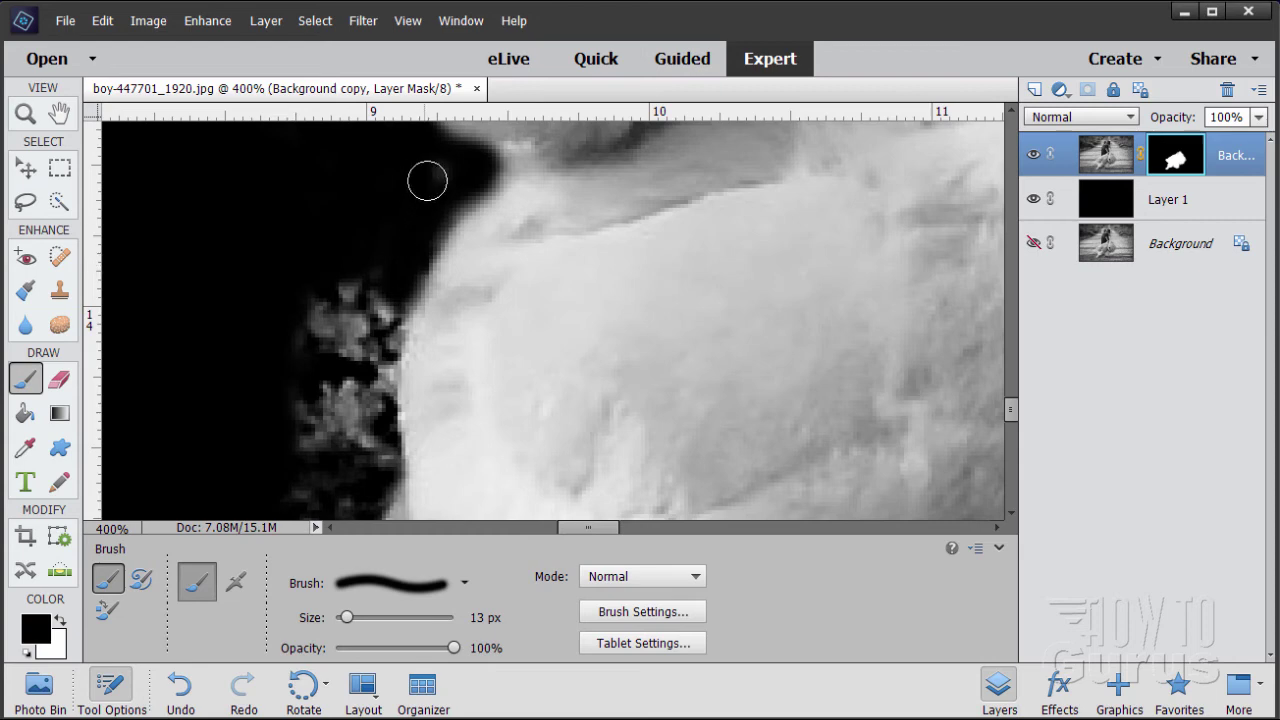
# Step: Mask out the background specks along the outer edge of the lower hind leg, working down toward its foot
pyautogui.moveTo(383, 314)
pyautogui.mouseDown()
pyautogui.moveTo(380, 465)
pyautogui.moveTo(359, 412)
pyautogui.moveTo(319, 454)
pyautogui.moveTo(299, 441)
pyautogui.moveTo(336, 352)
pyautogui.mouseUp()
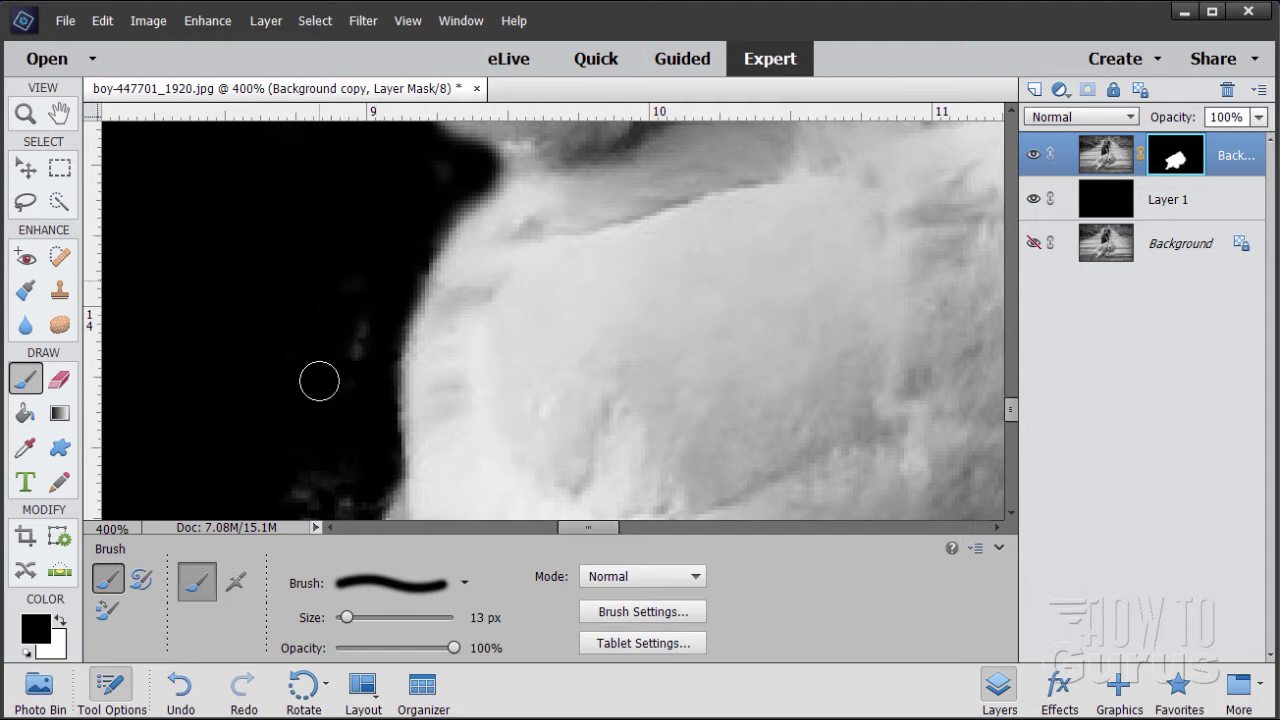
pyautogui.moveTo(341, 446); pyautogui.dragTo(278, 218)
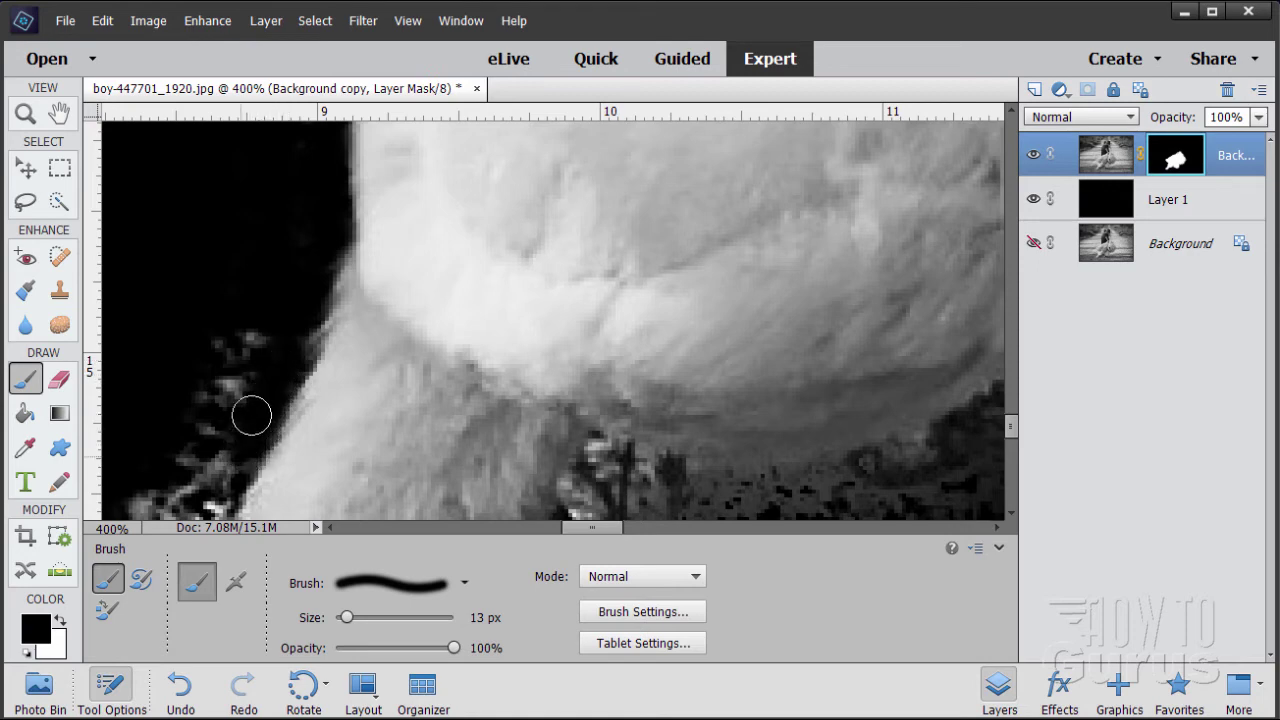
pyautogui.moveTo(243, 438); pyautogui.dragTo(247, 340)
pyautogui.moveTo(213, 448)
pyautogui.mouseDown()
pyautogui.moveTo(352, 250)
pyautogui.moveTo(356, 322)
pyautogui.moveTo(331, 354)
pyautogui.moveTo(284, 335)
pyautogui.moveTo(259, 349)
pyautogui.moveTo(331, 271)
pyautogui.mouseUp()
pyautogui.moveTo(322, 376)
pyautogui.mouseDown()
pyautogui.moveTo(309, 423)
pyautogui.moveTo(279, 453)
pyautogui.moveTo(306, 286)
pyautogui.moveTo(329, 241)
pyautogui.moveTo(306, 323)
pyautogui.moveTo(331, 235)
pyautogui.moveTo(298, 287)
pyautogui.mouseUp()
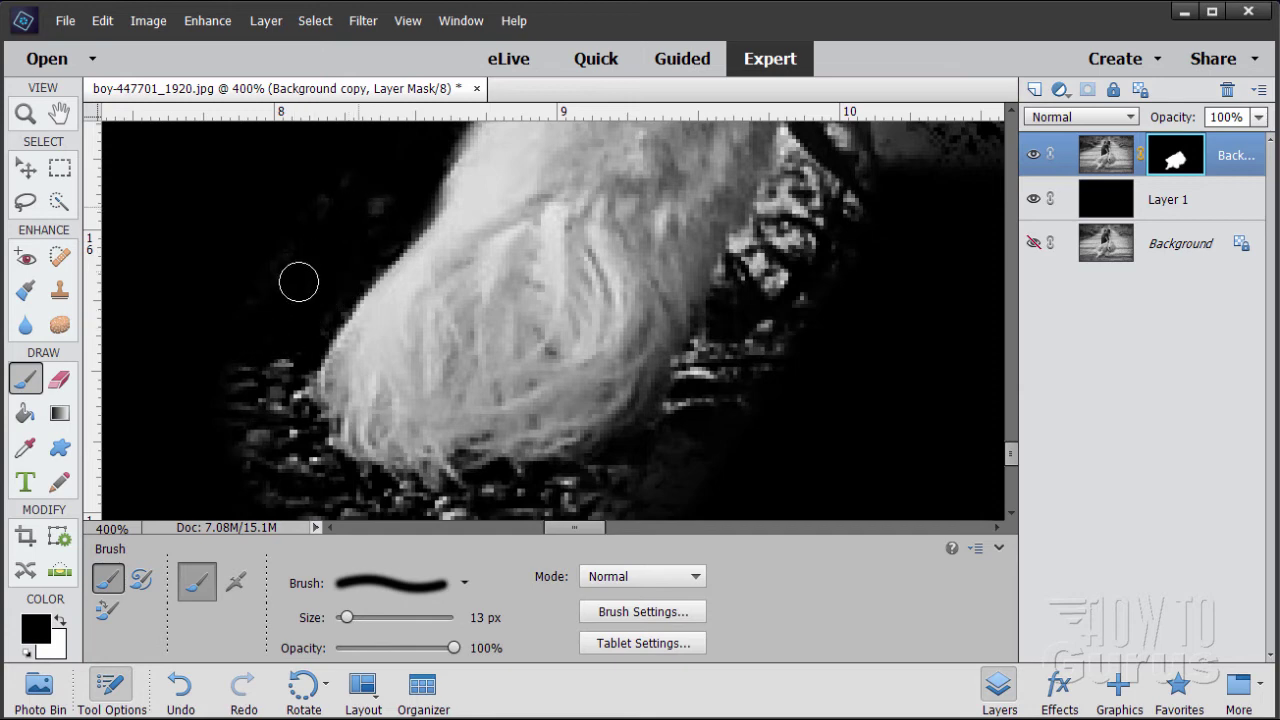
# Step: Mask out the background residue around the tip and underside of the lowest foot and up its inner side
pyautogui.moveTo(293, 372)
pyautogui.mouseDown()
pyautogui.moveTo(294, 409)
pyautogui.moveTo(266, 420)
pyautogui.moveTo(322, 440)
pyautogui.moveTo(277, 320)
pyautogui.mouseUp()
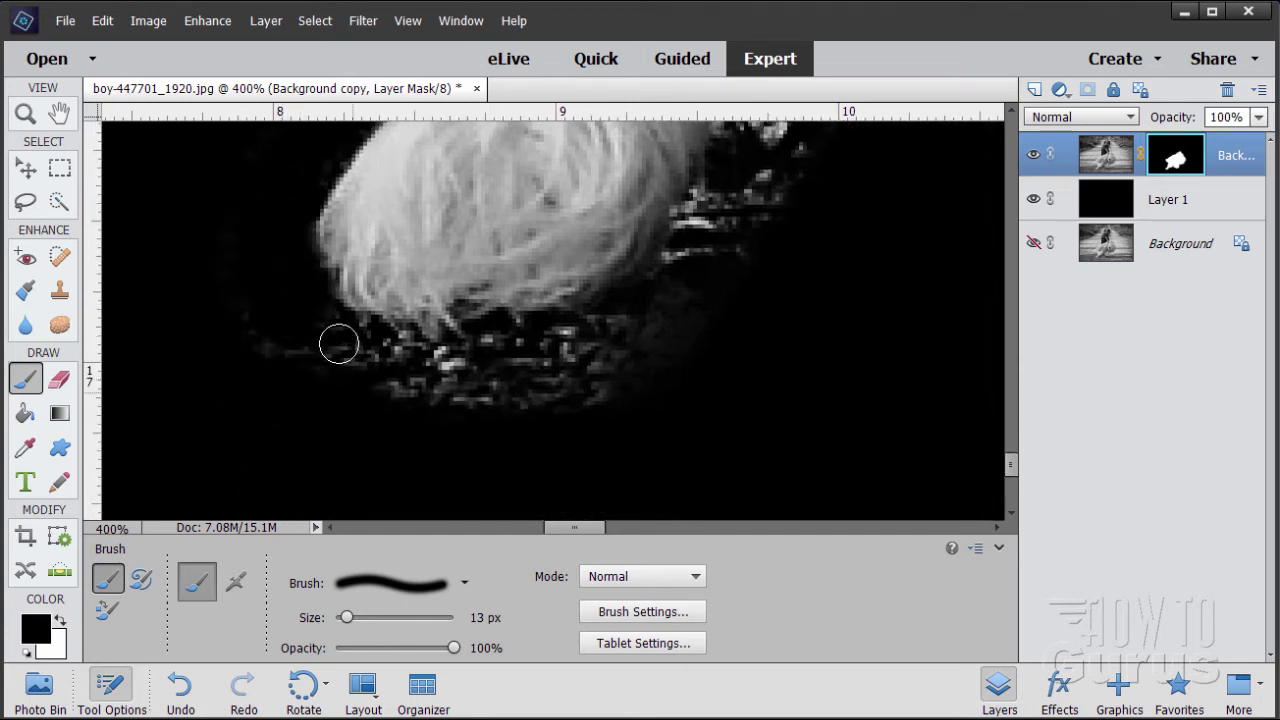
pyautogui.moveTo(407, 353)
pyautogui.mouseDown()
pyautogui.moveTo(446, 352)
pyautogui.moveTo(506, 348)
pyautogui.moveTo(399, 378)
pyautogui.moveTo(444, 399)
pyautogui.mouseUp()
pyautogui.moveTo(527, 335)
pyautogui.mouseDown()
pyautogui.moveTo(543, 401)
pyautogui.moveTo(588, 358)
pyautogui.moveTo(660, 330)
pyautogui.mouseUp()
pyautogui.press('space')
pyautogui.moveTo(818, 274)
pyautogui.mouseDown()
pyautogui.moveTo(644, 430)
pyautogui.moveTo(580, 455)
pyautogui.mouseUp()
pyautogui.moveTo(525, 400); pyautogui.dragTo(466, 444)
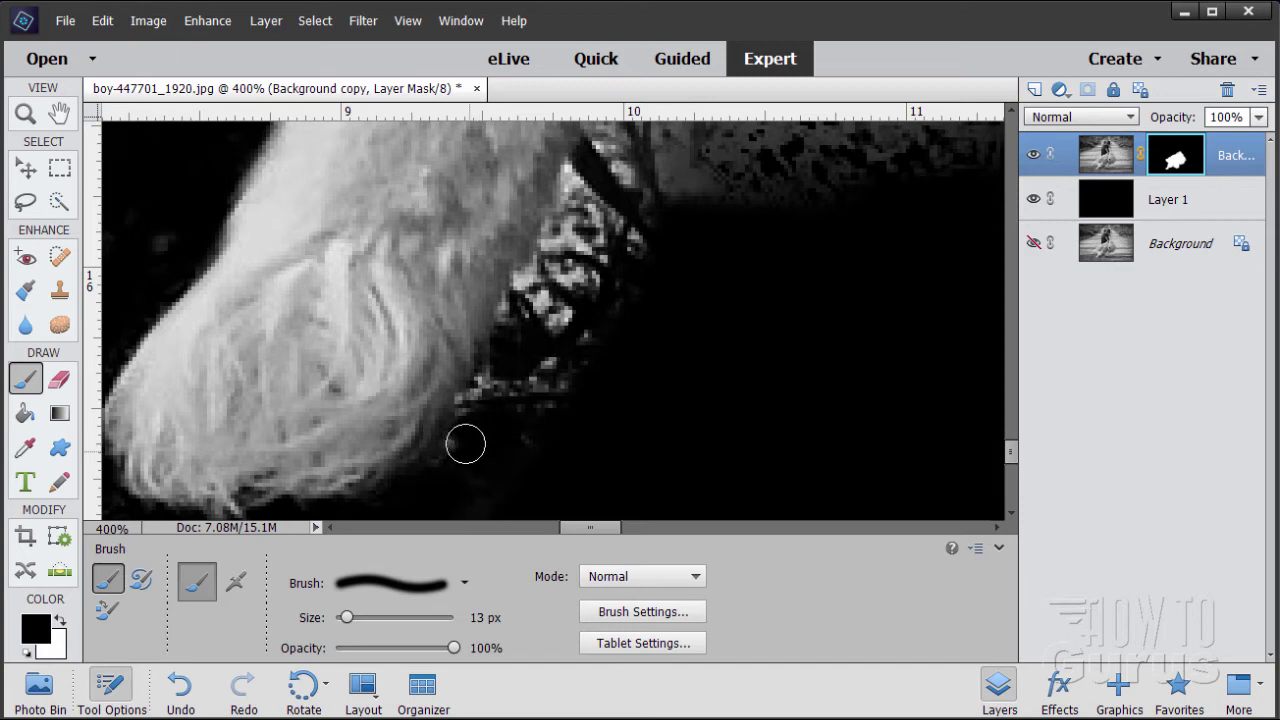
pyautogui.moveTo(498, 384)
pyautogui.mouseDown()
pyautogui.moveTo(516, 301)
pyautogui.moveTo(539, 399)
pyautogui.moveTo(528, 414)
pyautogui.moveTo(543, 329)
pyautogui.moveTo(530, 280)
pyautogui.moveTo(551, 291)
pyautogui.moveTo(572, 242)
pyautogui.moveTo(580, 288)
pyautogui.moveTo(612, 262)
pyautogui.mouseUp()
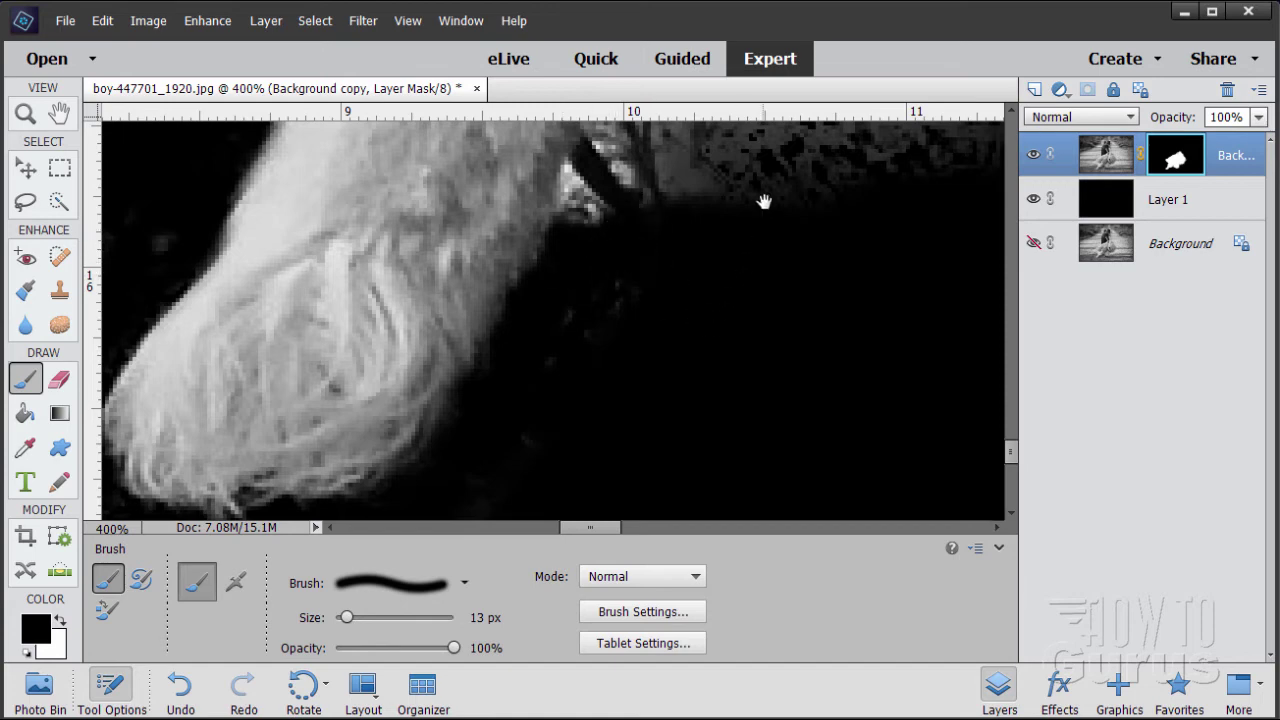
# Step: Paint black on the mask where the lowest foot meets the body and along the underside of the hind leg
pyautogui.moveTo(763, 202); pyautogui.dragTo(628, 390)
pyautogui.moveTo(532, 428); pyautogui.dragTo(507, 430)
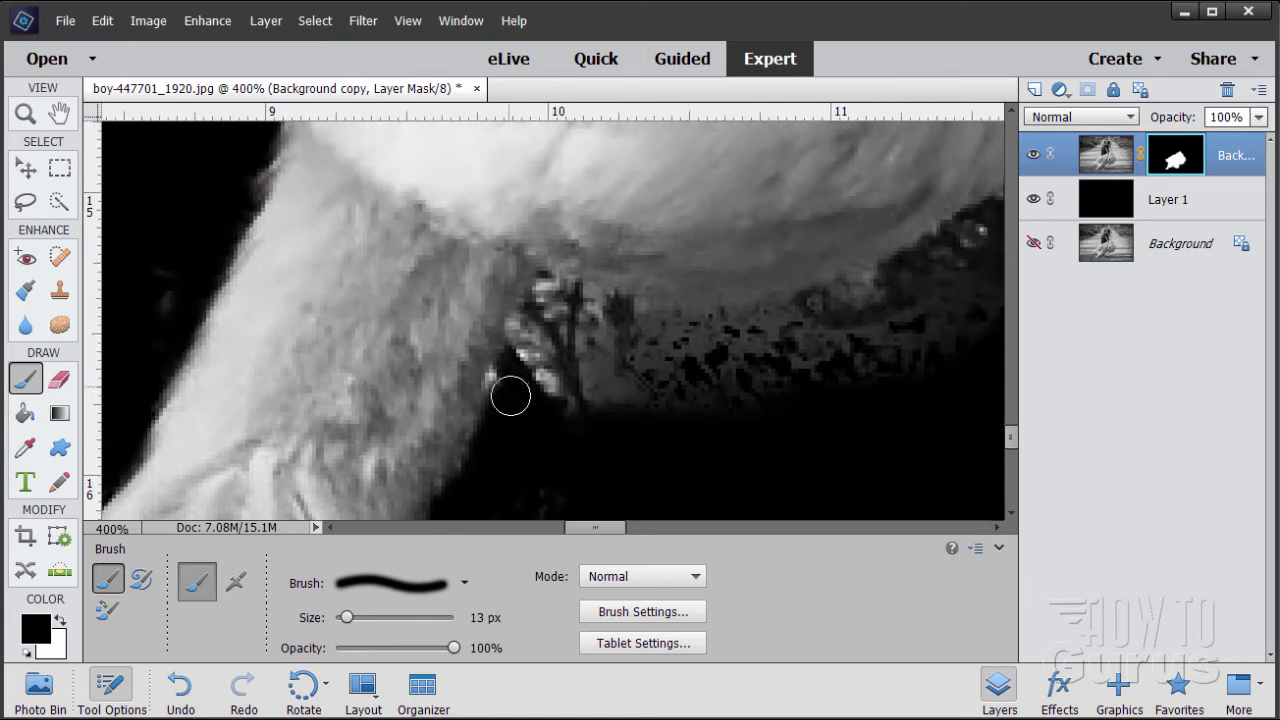
pyautogui.moveTo(511, 378)
pyautogui.mouseDown()
pyautogui.moveTo(527, 328)
pyautogui.moveTo(554, 308)
pyautogui.moveTo(547, 296)
pyautogui.moveTo(586, 321)
pyautogui.moveTo(594, 309)
pyautogui.moveTo(742, 322)
pyautogui.moveTo(604, 348)
pyautogui.moveTo(692, 384)
pyautogui.moveTo(807, 348)
pyautogui.moveTo(755, 370)
pyautogui.moveTo(889, 352)
pyautogui.moveTo(583, 446)
pyautogui.moveTo(545, 442)
pyautogui.moveTo(596, 425)
pyautogui.moveTo(524, 434)
pyautogui.moveTo(710, 355)
pyautogui.moveTo(825, 380)
pyautogui.moveTo(756, 336)
pyautogui.moveTo(795, 253)
pyautogui.moveTo(677, 426)
pyautogui.moveTo(634, 421)
pyautogui.moveTo(652, 376)
pyautogui.moveTo(548, 465)
pyautogui.moveTo(567, 451)
pyautogui.moveTo(567, 398)
pyautogui.moveTo(631, 341)
pyautogui.moveTo(651, 290)
pyautogui.moveTo(692, 279)
pyautogui.moveTo(675, 234)
pyautogui.moveTo(681, 202)
pyautogui.moveTo(726, 204)
pyautogui.mouseUp()
pyautogui.moveTo(778, 163)
pyautogui.mouseDown()
pyautogui.moveTo(692, 513)
pyautogui.moveTo(600, 405)
pyautogui.moveTo(615, 323)
pyautogui.moveTo(606, 349)
pyautogui.mouseUp()
pyautogui.moveTo(689, 337)
pyautogui.mouseDown()
pyautogui.moveTo(654, 375)
pyautogui.moveTo(591, 371)
pyautogui.moveTo(659, 351)
pyautogui.moveTo(686, 358)
pyautogui.moveTo(701, 343)
pyautogui.moveTo(634, 463)
pyautogui.moveTo(609, 449)
pyautogui.moveTo(594, 403)
pyautogui.moveTo(575, 445)
pyautogui.moveTo(634, 251)
pyautogui.mouseUp()
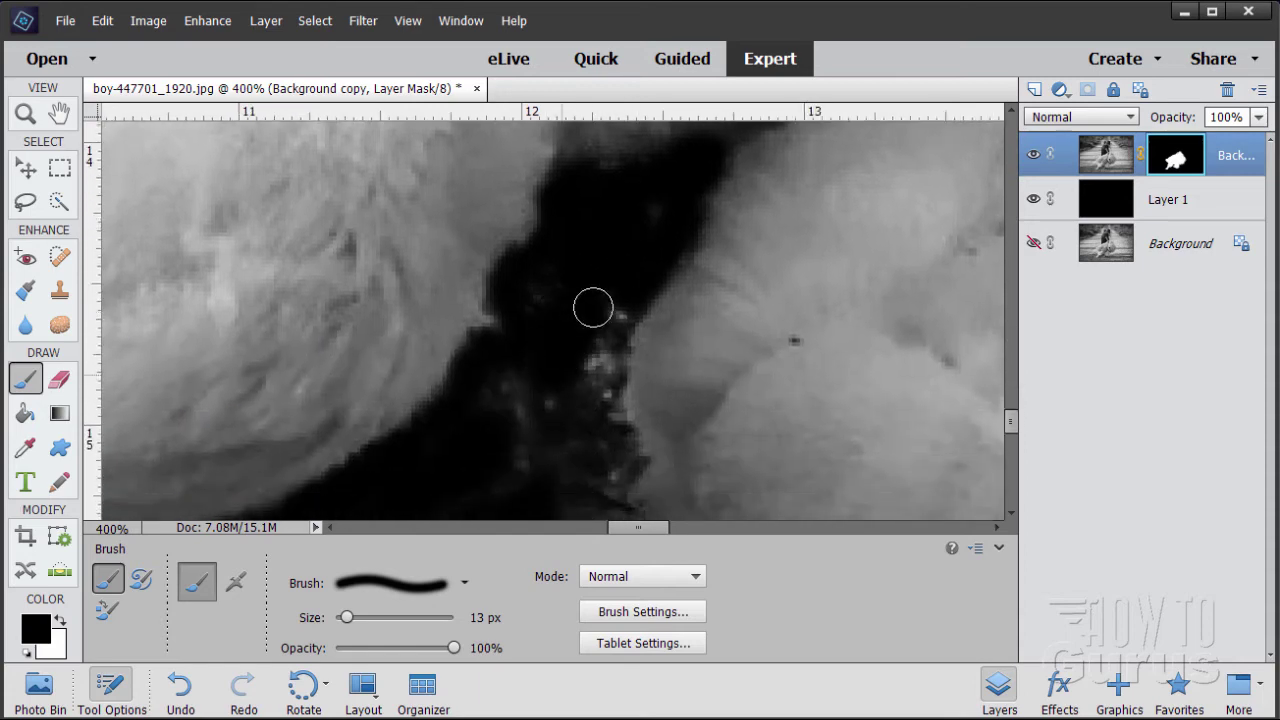
# Step: Clear the remaining specks from the gap between the hind leg and front leg, continuing down the front leg's edge
pyautogui.moveTo(598, 355); pyautogui.dragTo(596, 379)
pyautogui.moveTo(608, 428)
pyautogui.mouseDown()
pyautogui.moveTo(514, 429)
pyautogui.moveTo(529, 460)
pyautogui.moveTo(526, 331)
pyautogui.moveTo(542, 259)
pyautogui.mouseUp()
pyautogui.moveTo(530, 316); pyautogui.dragTo(563, 352)
pyautogui.moveTo(633, 382)
pyautogui.mouseDown()
pyautogui.moveTo(651, 414)
pyautogui.moveTo(580, 407)
pyautogui.mouseUp()
pyautogui.moveTo(581, 460); pyautogui.dragTo(452, 276)
pyautogui.moveTo(528, 239)
pyautogui.mouseDown()
pyautogui.moveTo(560, 289)
pyautogui.moveTo(533, 348)
pyautogui.mouseUp()
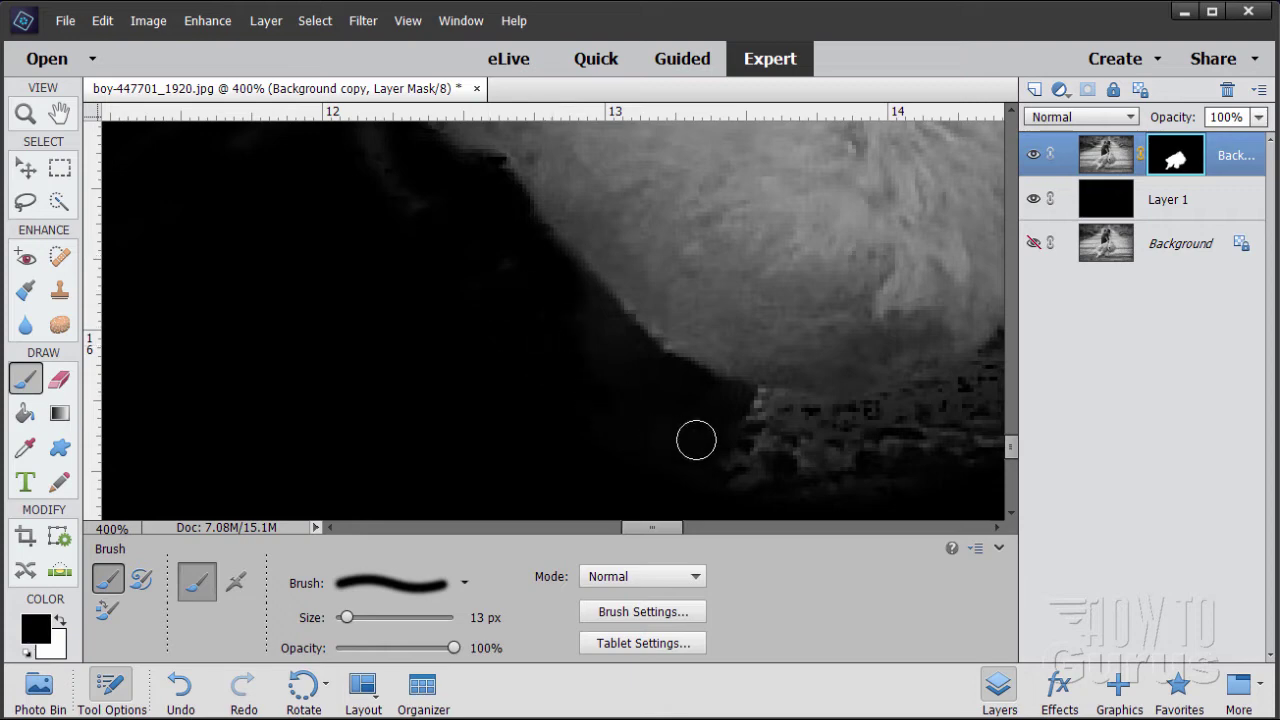
# Step: Mask out the background residue beneath the front leg and up its far side toward the mane
pyautogui.moveTo(734, 437)
pyautogui.mouseDown()
pyautogui.moveTo(529, 363)
pyautogui.moveTo(529, 306)
pyautogui.moveTo(654, 331)
pyautogui.moveTo(567, 364)
pyautogui.moveTo(674, 354)
pyautogui.moveTo(640, 311)
pyautogui.moveTo(760, 326)
pyautogui.moveTo(820, 232)
pyautogui.mouseUp()
pyautogui.moveTo(870, 261)
pyautogui.mouseDown()
pyautogui.moveTo(643, 449)
pyautogui.moveTo(629, 412)
pyautogui.moveTo(611, 423)
pyautogui.moveTo(646, 337)
pyautogui.moveTo(643, 433)
pyautogui.moveTo(691, 357)
pyautogui.moveTo(651, 320)
pyautogui.moveTo(634, 254)
pyautogui.moveTo(646, 203)
pyautogui.moveTo(674, 274)
pyautogui.moveTo(715, 302)
pyautogui.mouseUp()
pyautogui.moveTo(755, 242); pyautogui.dragTo(708, 482)
pyautogui.moveTo(601, 347)
pyautogui.mouseDown()
pyautogui.moveTo(649, 387)
pyautogui.moveTo(689, 334)
pyautogui.moveTo(679, 302)
pyautogui.moveTo(558, 423)
pyautogui.moveTo(559, 352)
pyautogui.moveTo(594, 266)
pyautogui.moveTo(633, 316)
pyautogui.mouseUp()
pyautogui.moveTo(662, 358)
pyautogui.mouseDown()
pyautogui.moveTo(709, 449)
pyautogui.moveTo(606, 446)
pyautogui.mouseUp()
pyautogui.moveTo(586, 368)
pyautogui.mouseDown()
pyautogui.moveTo(586, 283)
pyautogui.moveTo(616, 422)
pyautogui.mouseUp()
pyautogui.moveTo(616, 373)
pyautogui.mouseDown()
pyautogui.moveTo(663, 420)
pyautogui.moveTo(709, 428)
pyautogui.moveTo(628, 308)
pyautogui.moveTo(791, 286)
pyautogui.moveTo(668, 350)
pyautogui.mouseUp()
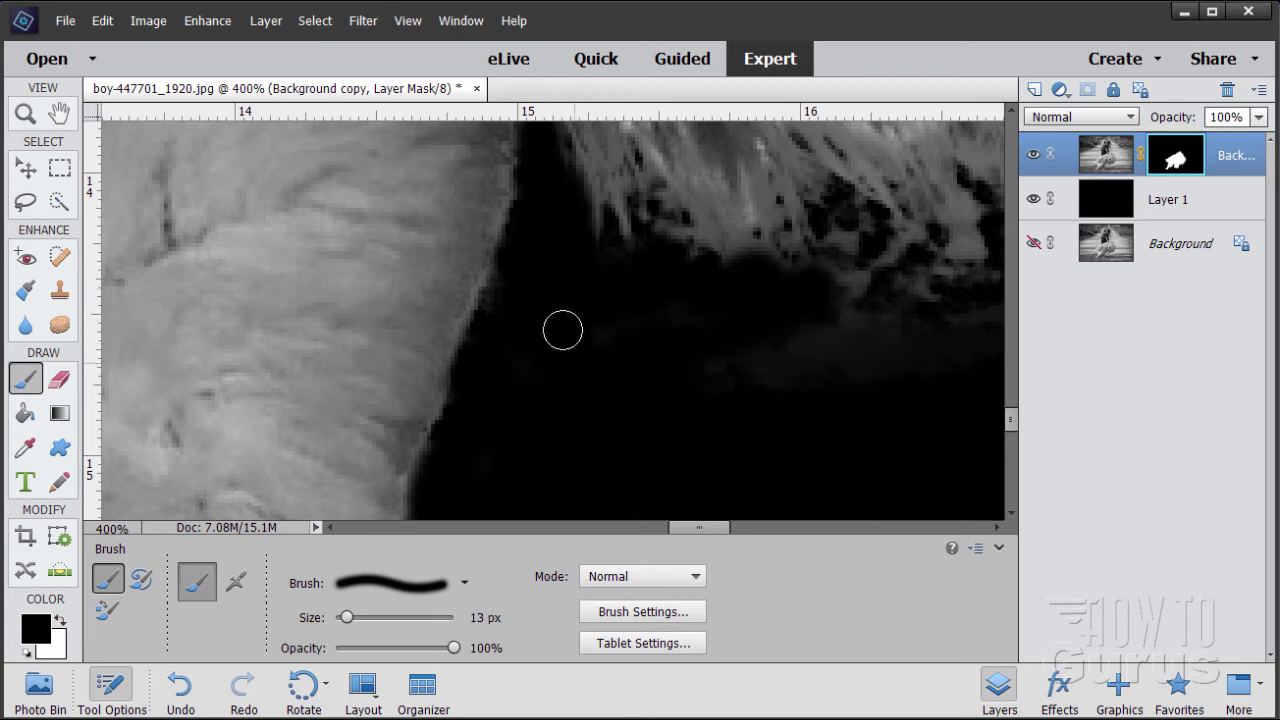
# Step: Mask out the background residue beneath the mane's fringe and up along the mane's outer edge
pyautogui.moveTo(810, 354)
pyautogui.mouseDown()
pyautogui.moveTo(854, 266)
pyautogui.moveTo(908, 271)
pyautogui.moveTo(864, 352)
pyautogui.moveTo(674, 434)
pyautogui.moveTo(674, 351)
pyautogui.moveTo(708, 307)
pyautogui.moveTo(687, 351)
pyautogui.mouseUp()
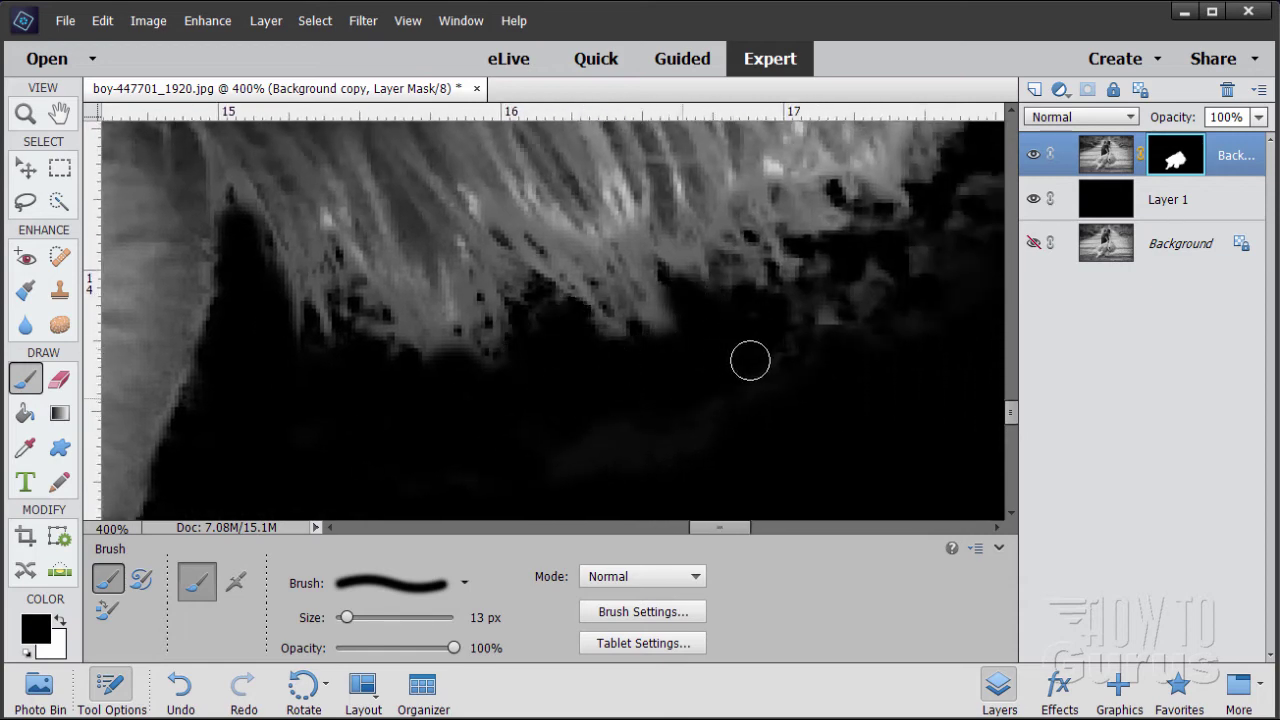
pyautogui.moveTo(775, 337)
pyautogui.mouseDown()
pyautogui.moveTo(831, 297)
pyautogui.moveTo(869, 286)
pyautogui.moveTo(886, 297)
pyautogui.moveTo(689, 380)
pyautogui.mouseUp()
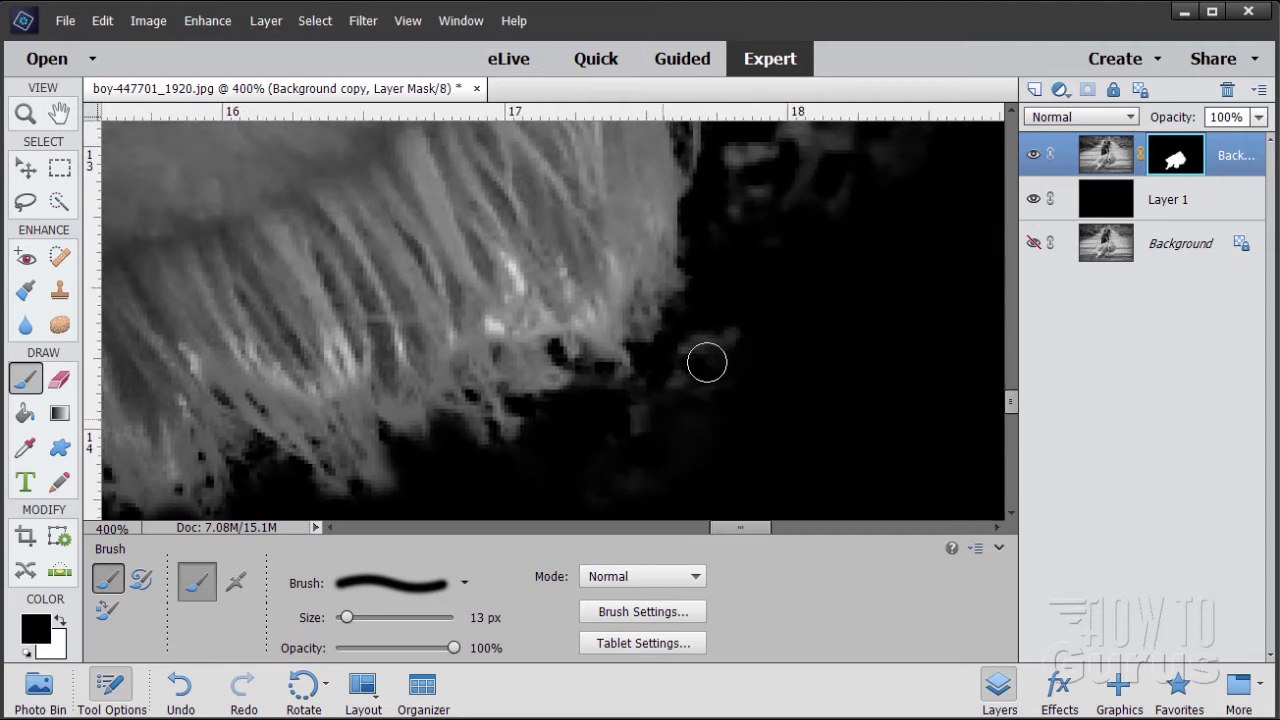
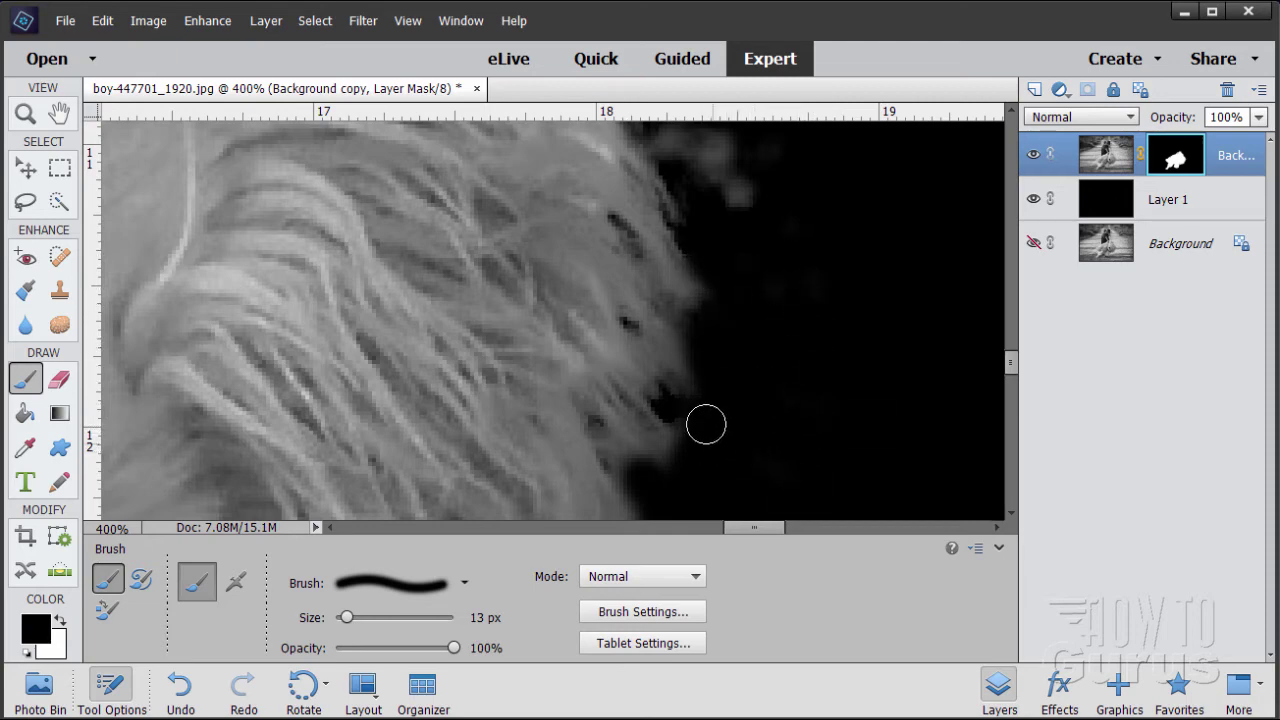
pyautogui.moveTo(772, 220); pyautogui.dragTo(810, 398)
pyautogui.moveTo(755, 320)
pyautogui.mouseDown()
pyautogui.moveTo(684, 304)
pyautogui.moveTo(719, 273)
pyautogui.mouseUp()
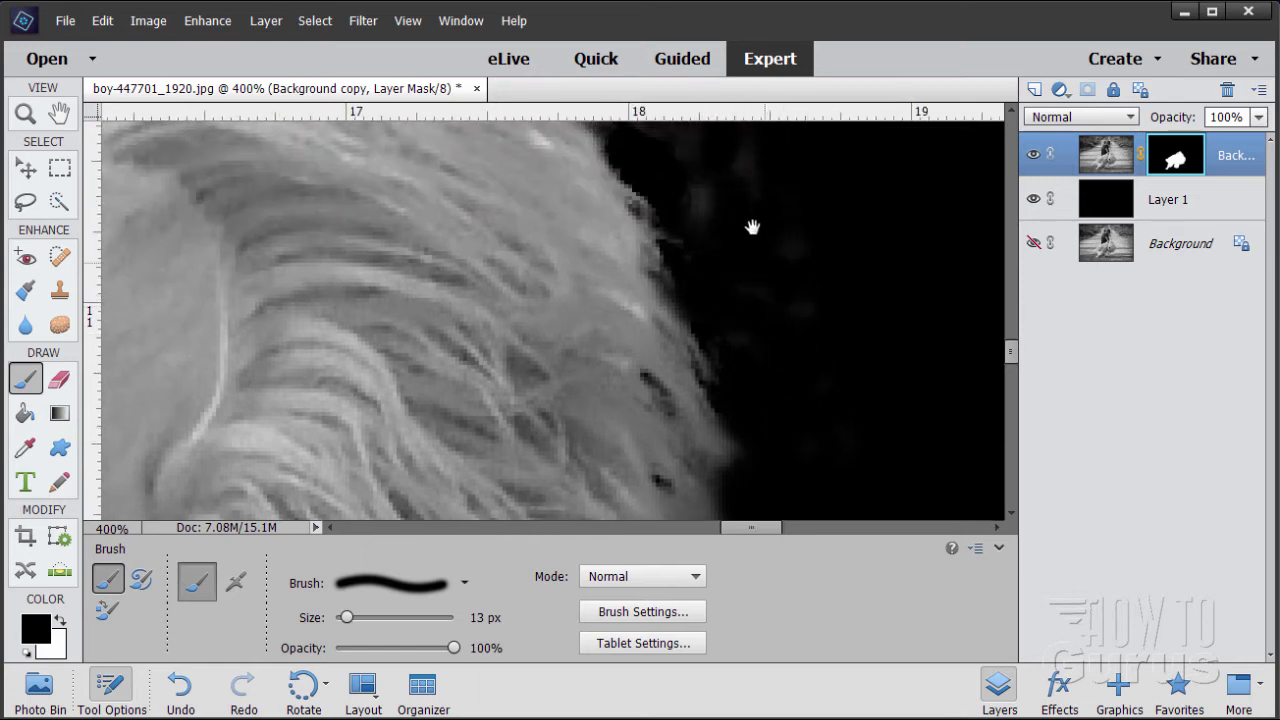
pyautogui.moveTo(749, 223); pyautogui.dragTo(811, 394)
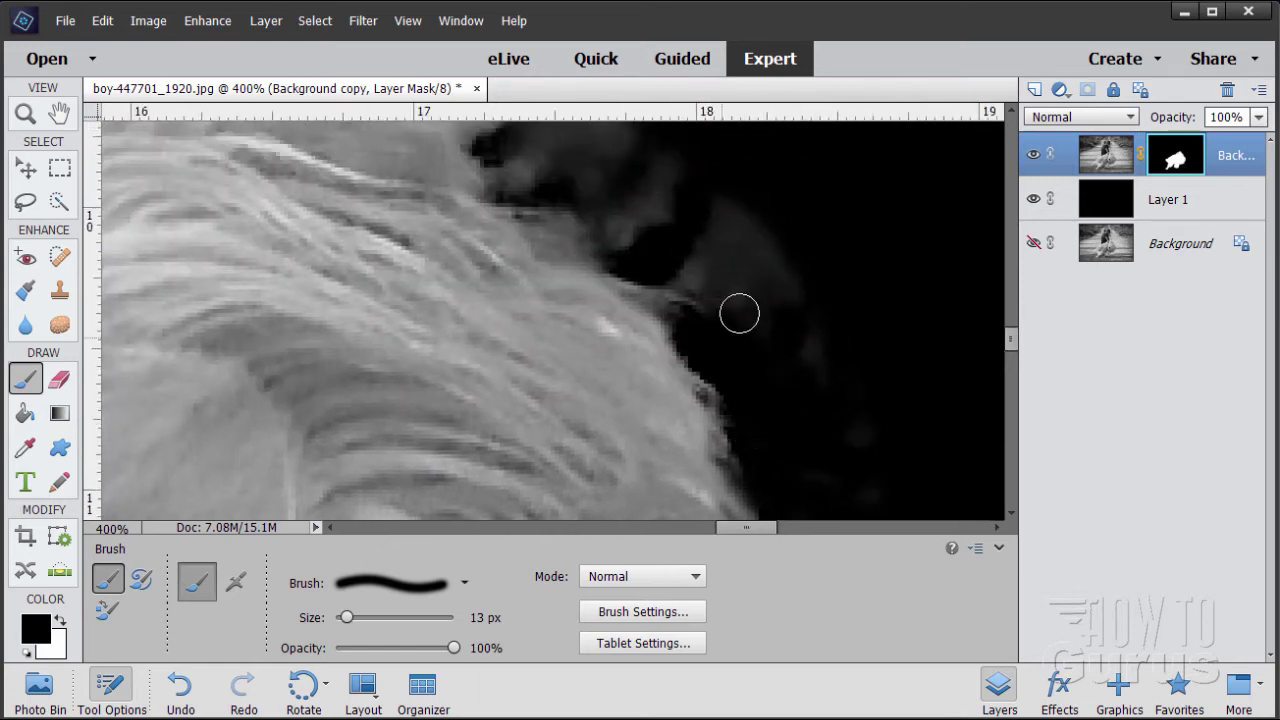
# Step: Paint black on the mask over the background patches beyond the upper part of the mane, close to the hair edge
pyautogui.moveTo(737, 309)
pyautogui.mouseDown()
pyautogui.moveTo(633, 224)
pyautogui.moveTo(603, 240)
pyautogui.moveTo(570, 208)
pyautogui.mouseUp()
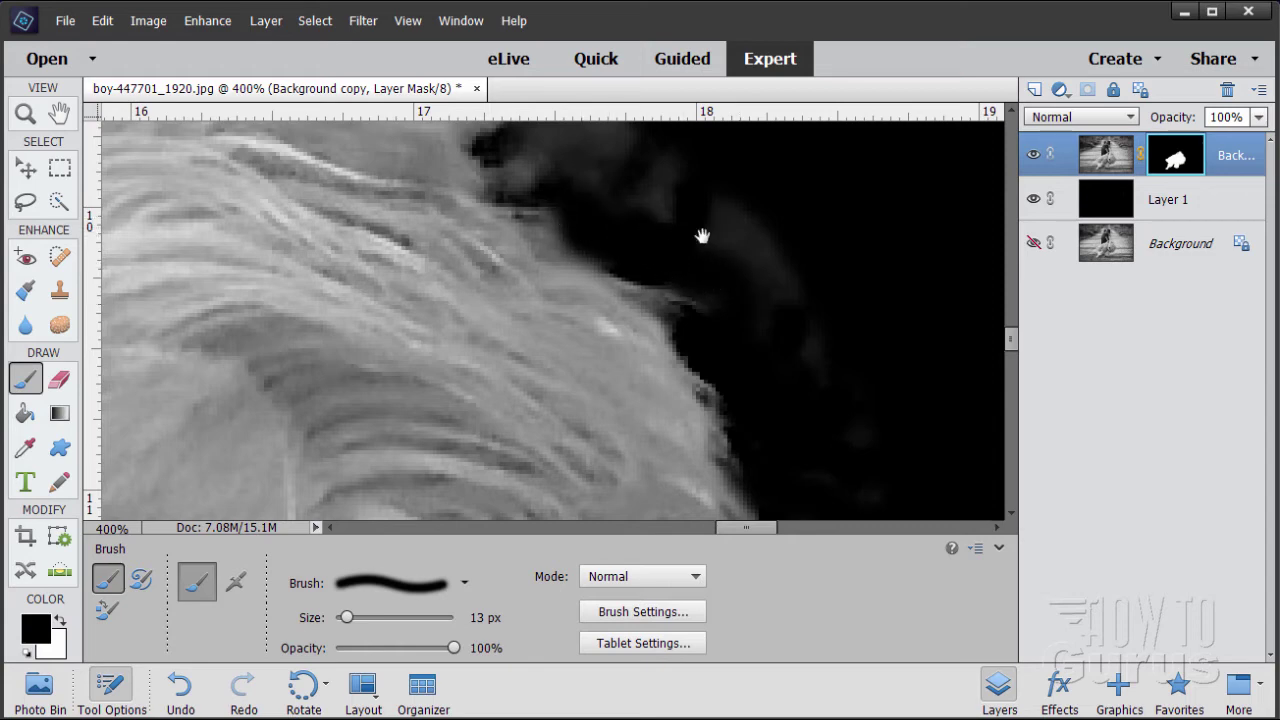
pyautogui.moveTo(703, 237); pyautogui.dragTo(816, 361)
pyautogui.moveTo(714, 354)
pyautogui.mouseDown()
pyautogui.moveTo(687, 333)
pyautogui.moveTo(827, 365)
pyautogui.moveTo(888, 360)
pyautogui.moveTo(944, 457)
pyautogui.moveTo(878, 336)
pyautogui.moveTo(705, 275)
pyautogui.mouseUp()
pyautogui.moveTo(812, 338); pyautogui.dragTo(629, 234)
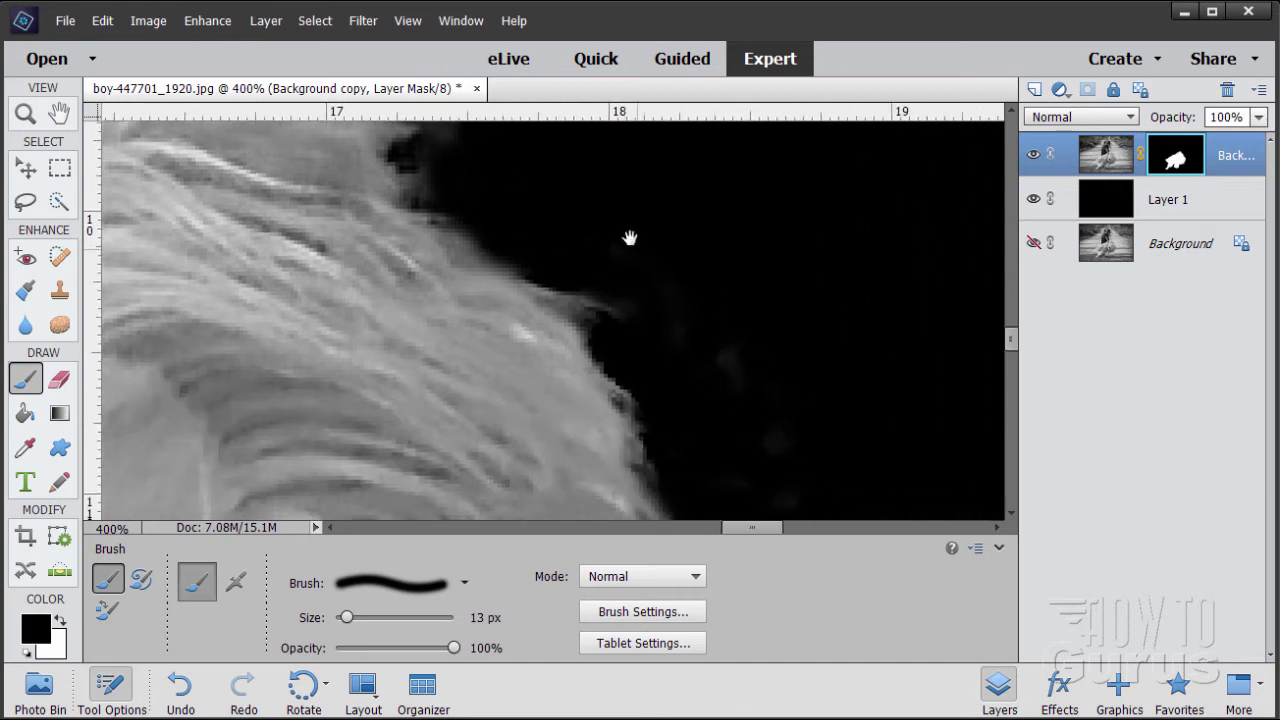
pyautogui.moveTo(720, 337); pyautogui.dragTo(651, 234)
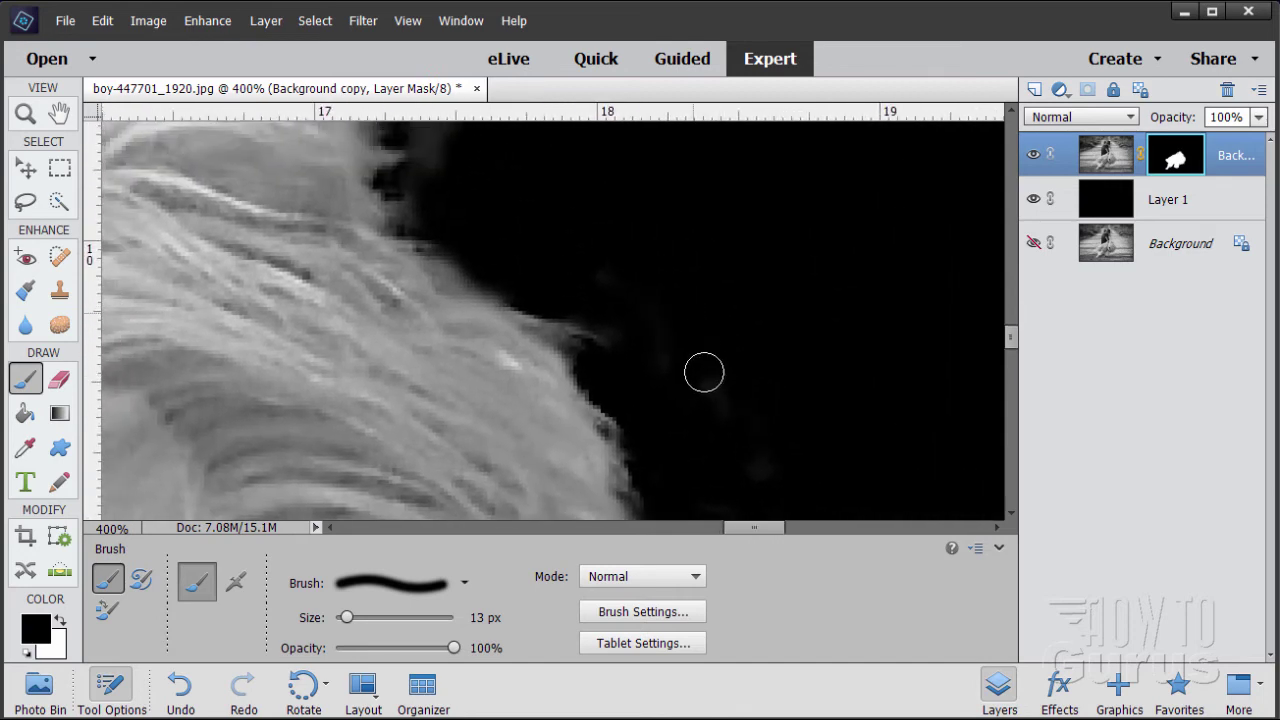
# Step: Clear the remaining faint specks from the black area outside the mane's outer edge
pyautogui.moveTo(749, 454)
pyautogui.mouseDown()
pyautogui.moveTo(743, 303)
pyautogui.moveTo(662, 269)
pyautogui.mouseUp()
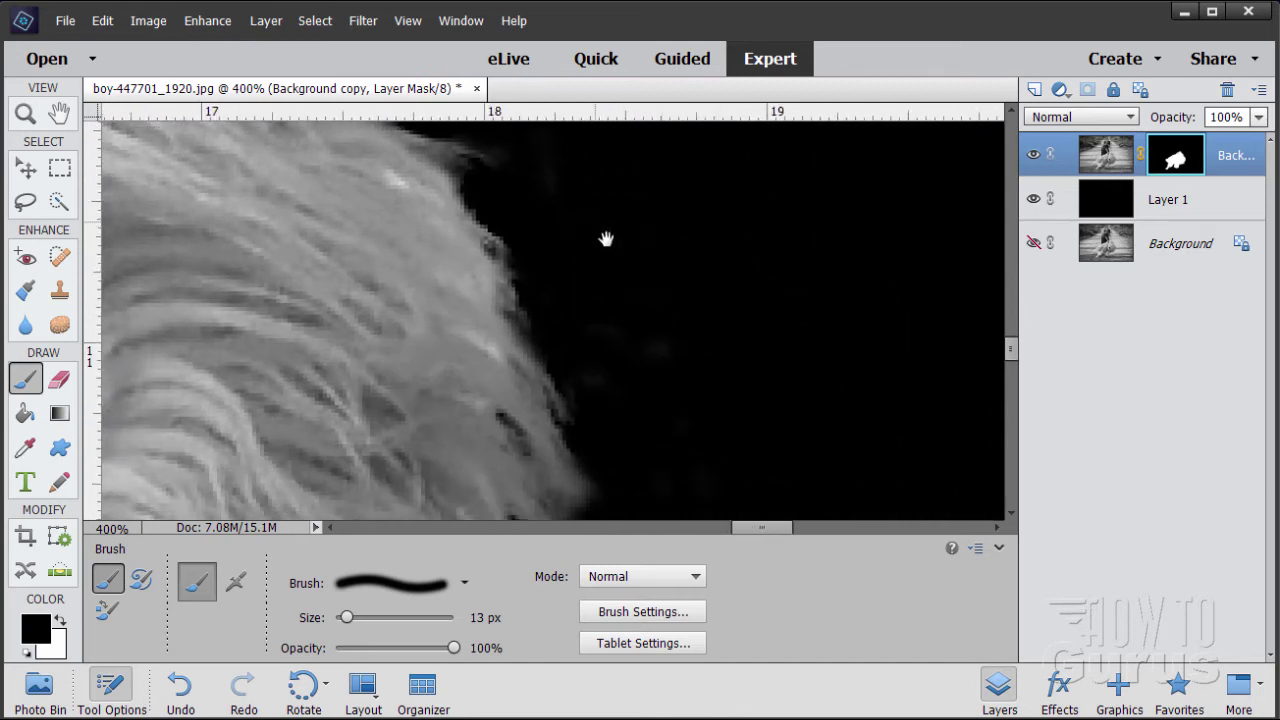
pyautogui.moveTo(606, 237)
pyautogui.mouseDown()
pyautogui.moveTo(691, 286)
pyautogui.moveTo(734, 366)
pyautogui.mouseUp()
pyautogui.moveTo(625, 399)
pyautogui.mouseDown()
pyautogui.moveTo(584, 239)
pyautogui.moveTo(645, 250)
pyautogui.moveTo(805, 402)
pyautogui.mouseUp()
pyautogui.moveTo(700, 440)
pyautogui.mouseDown()
pyautogui.moveTo(649, 296)
pyautogui.moveTo(751, 410)
pyautogui.moveTo(748, 390)
pyautogui.moveTo(747, 425)
pyautogui.moveTo(661, 245)
pyautogui.moveTo(669, 279)
pyautogui.moveTo(659, 254)
pyautogui.moveTo(720, 266)
pyautogui.mouseUp()
# Step: Mask out the gray background band above the top of the lion's head and down the sloping side of the head
pyautogui.moveTo(637, 223); pyautogui.dragTo(880, 414)
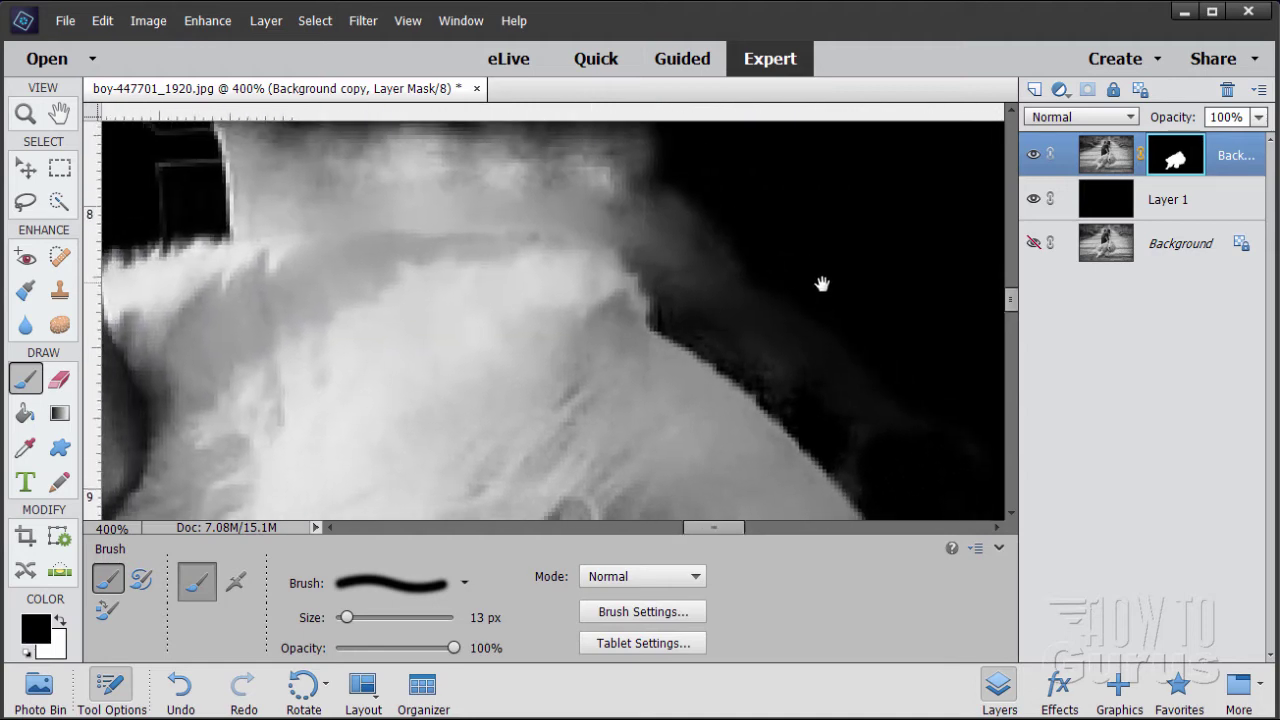
pyautogui.moveTo(869, 486)
pyautogui.mouseDown()
pyautogui.moveTo(781, 380)
pyautogui.moveTo(784, 352)
pyautogui.moveTo(949, 464)
pyautogui.moveTo(730, 336)
pyautogui.moveTo(667, 291)
pyautogui.moveTo(628, 239)
pyautogui.moveTo(533, 210)
pyautogui.moveTo(216, 225)
pyautogui.moveTo(279, 220)
pyautogui.moveTo(317, 184)
pyautogui.moveTo(438, 167)
pyautogui.moveTo(412, 183)
pyautogui.moveTo(367, 181)
pyautogui.moveTo(635, 203)
pyautogui.moveTo(709, 260)
pyautogui.mouseUp()
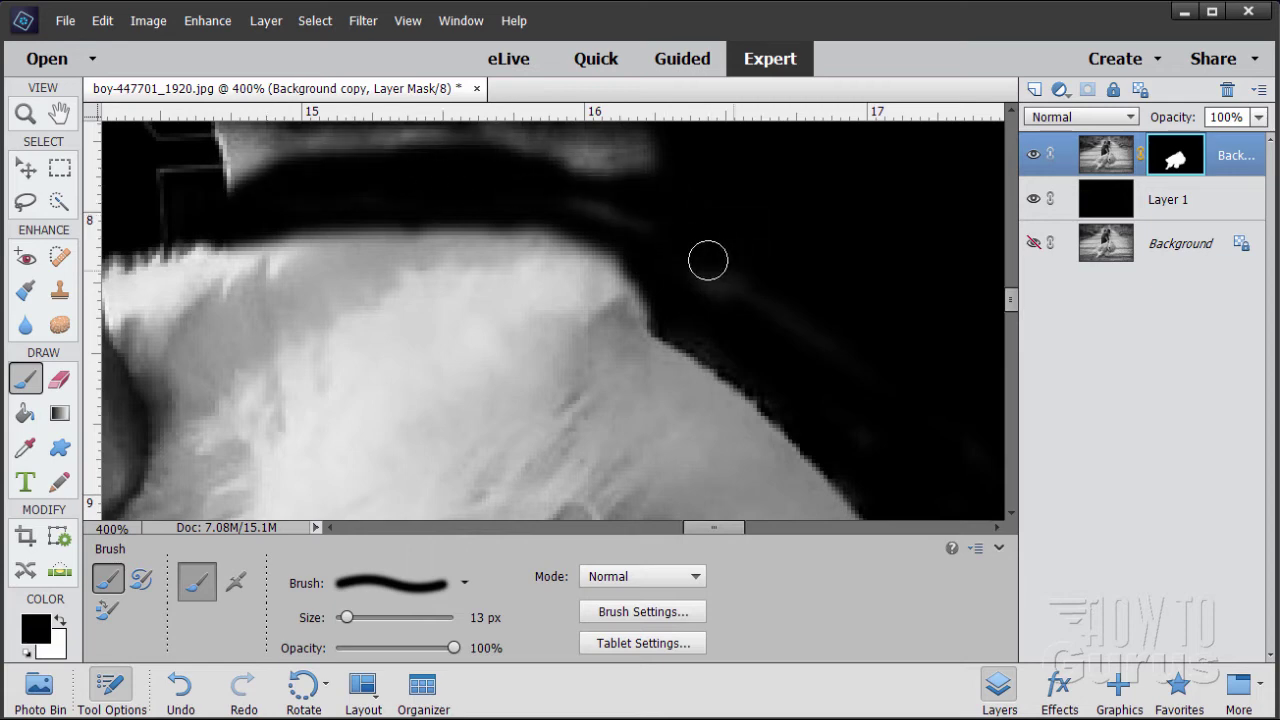
pyautogui.moveTo(409, 214); pyautogui.dragTo(606, 339)
pyautogui.moveTo(416, 293)
pyautogui.mouseDown()
pyautogui.moveTo(549, 259)
pyautogui.moveTo(727, 268)
pyautogui.moveTo(763, 293)
pyautogui.mouseUp()
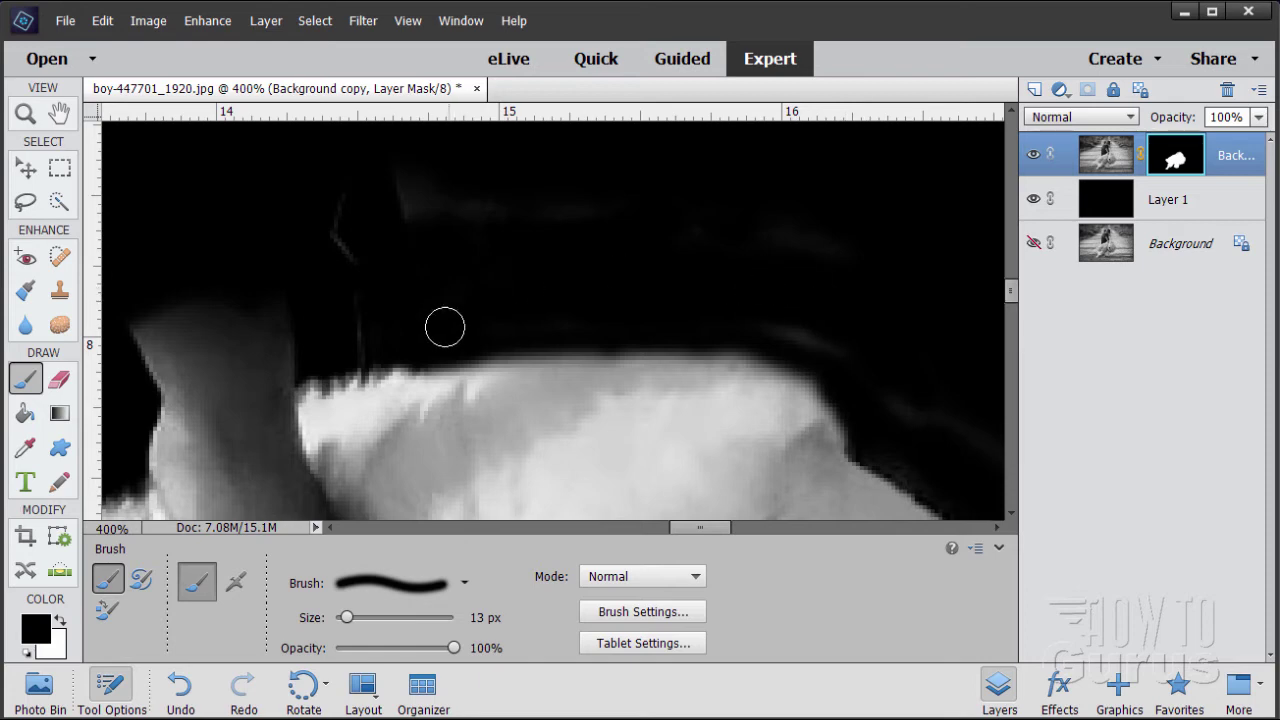
pyautogui.moveTo(443, 323); pyautogui.dragTo(497, 269)
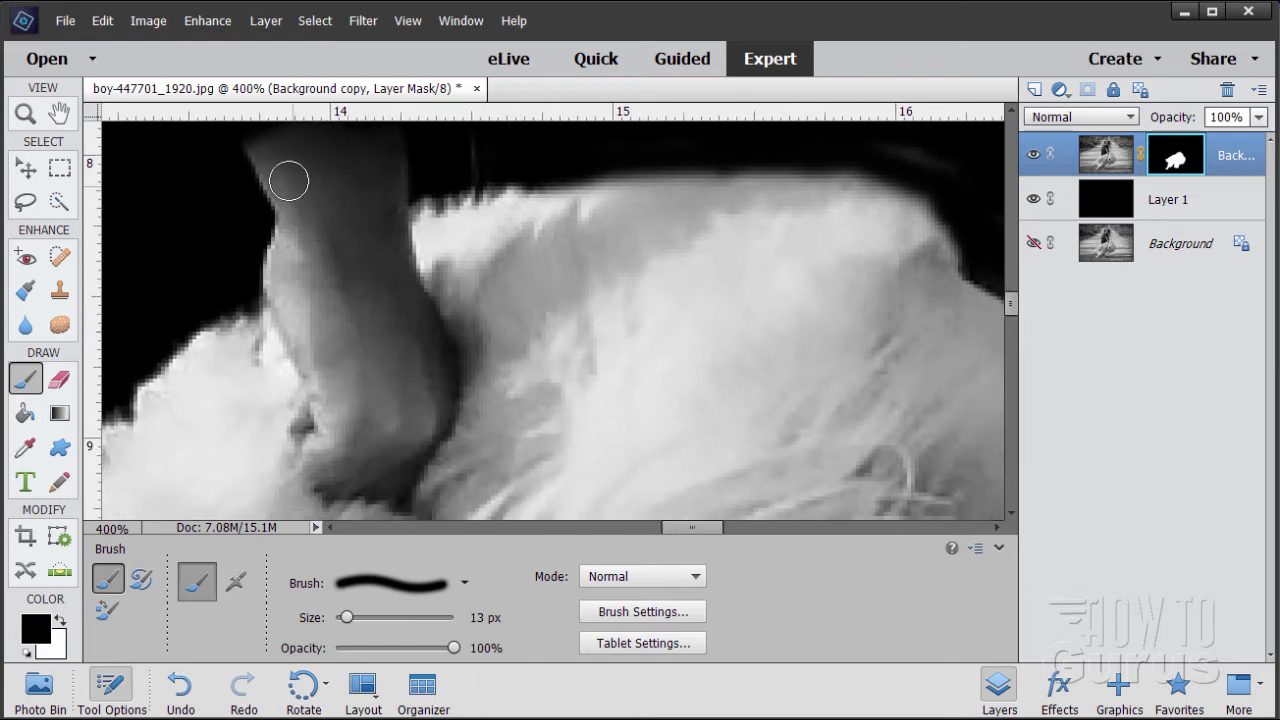
# Step: Mask out the boy's hand where it overlaps the lion between the head and back, including the leftover area above it
pyautogui.moveTo(286, 180)
pyautogui.mouseDown()
pyautogui.moveTo(280, 163)
pyautogui.moveTo(292, 245)
pyautogui.moveTo(280, 292)
pyautogui.moveTo(326, 474)
pyautogui.moveTo(383, 480)
pyautogui.moveTo(423, 431)
pyautogui.moveTo(443, 369)
pyautogui.moveTo(423, 323)
pyautogui.moveTo(400, 420)
pyautogui.moveTo(366, 371)
pyautogui.moveTo(346, 443)
pyautogui.moveTo(397, 326)
pyautogui.moveTo(389, 220)
pyautogui.moveTo(371, 266)
pyautogui.moveTo(320, 258)
pyautogui.moveTo(346, 331)
pyautogui.moveTo(336, 474)
pyautogui.mouseUp()
pyautogui.press('space')
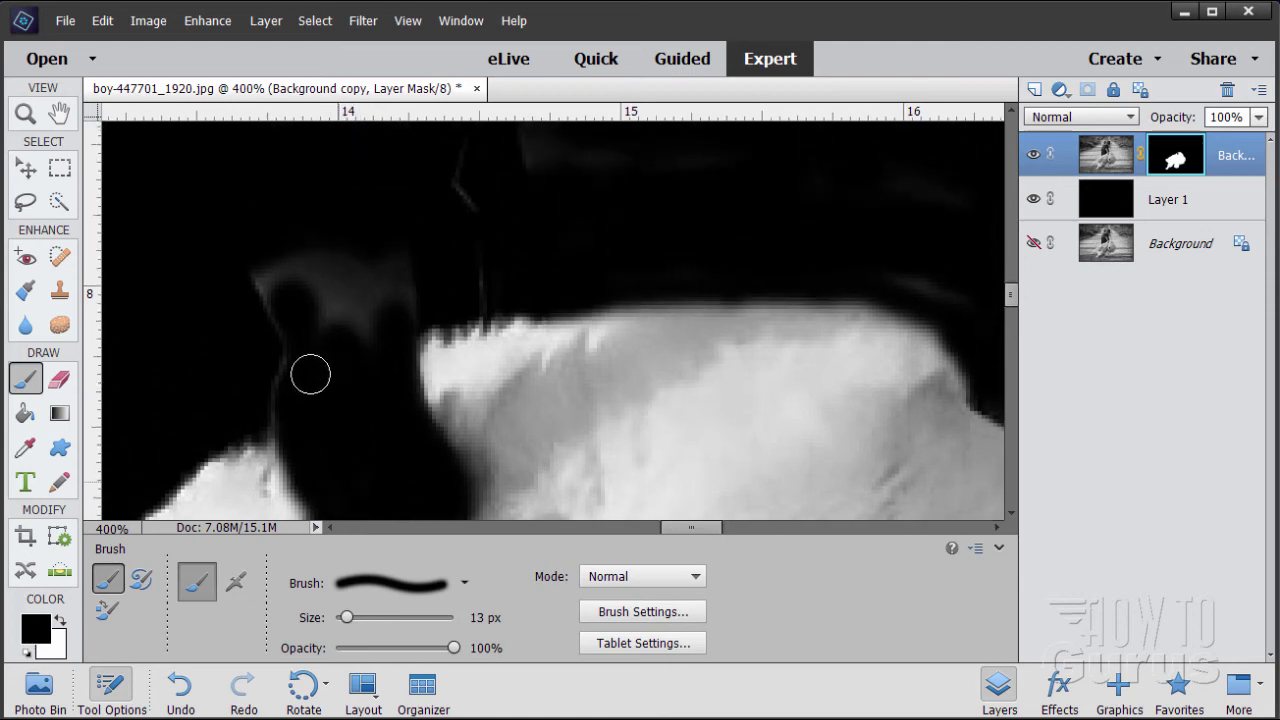
pyautogui.moveTo(274, 337)
pyautogui.mouseDown()
pyautogui.moveTo(346, 296)
pyautogui.moveTo(380, 332)
pyautogui.moveTo(390, 314)
pyautogui.moveTo(341, 285)
pyautogui.mouseUp()
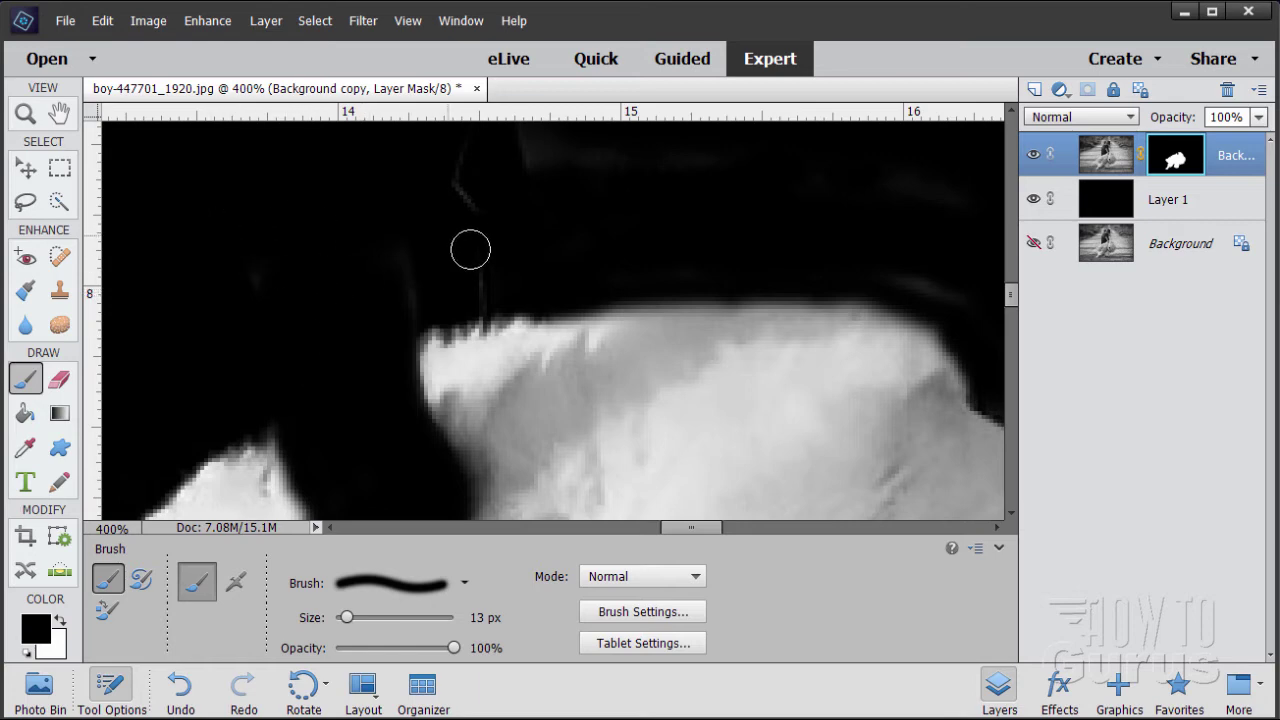
# Step: Examine the masked edge at 200% from the top of the head around the mane to the fringe below the chin
pyautogui.click(27, 114)
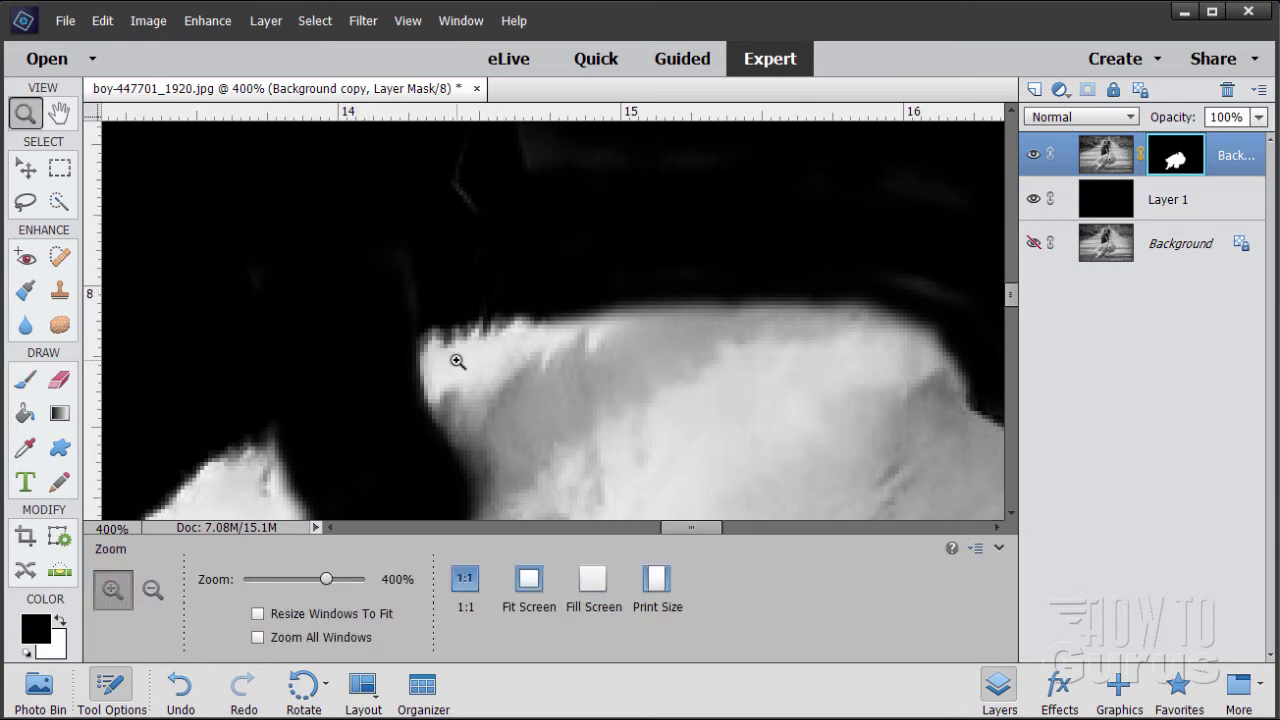
pyautogui.keyDown('alt'); pyautogui.click(520, 372); pyautogui.keyUp('alt')
pyautogui.keyDown('alt'); pyautogui.click(523, 375); pyautogui.keyUp('alt')
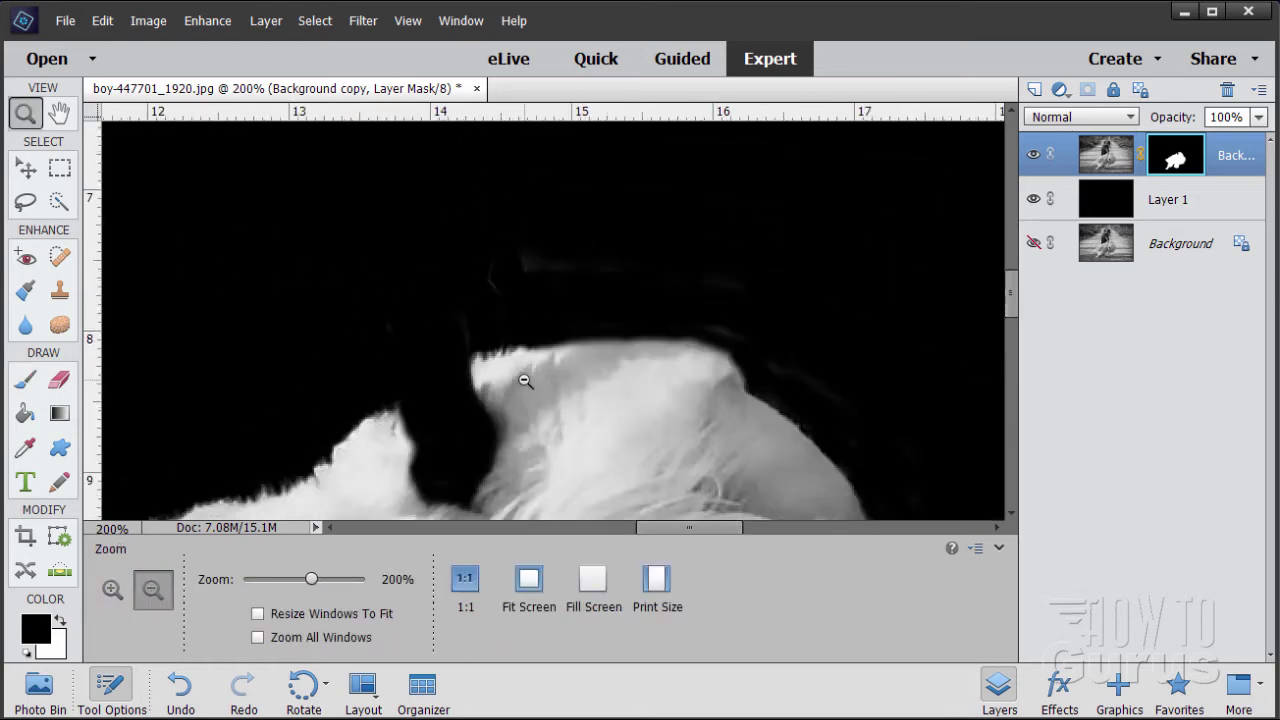
pyautogui.scroll(-5, 669, 313)
pyautogui.scroll(-4, 669, 313)
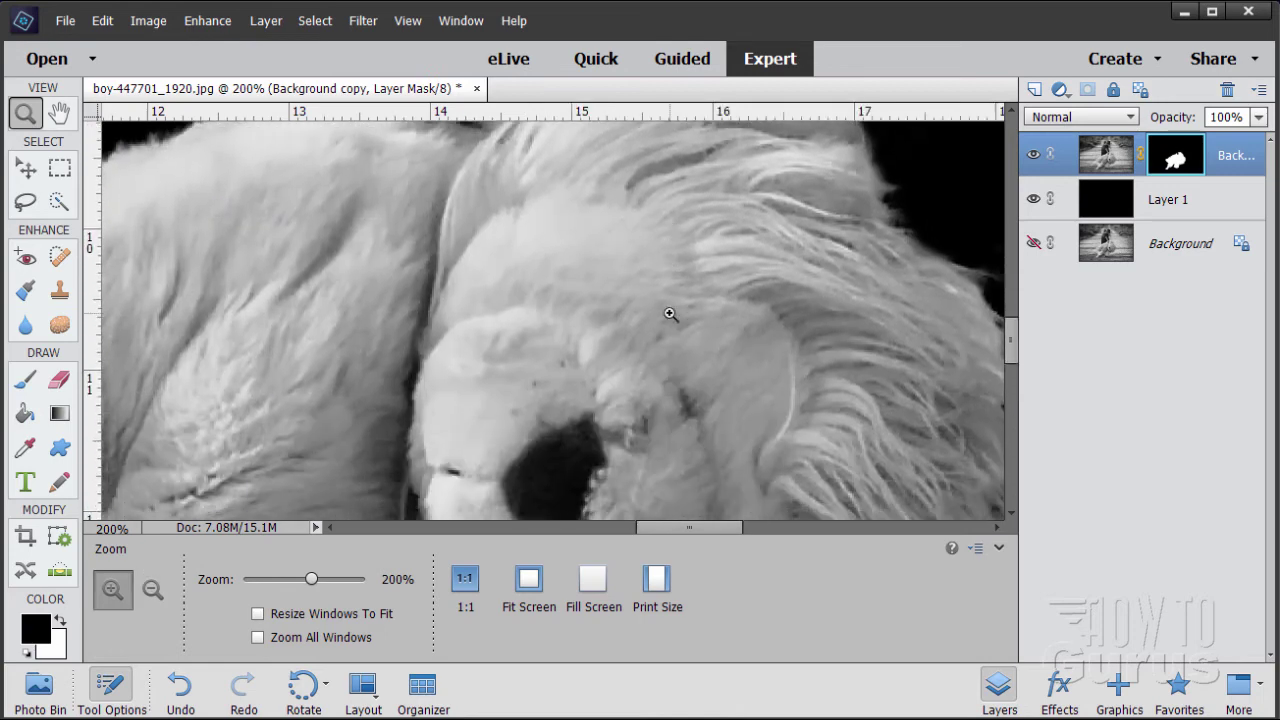
pyautogui.moveTo(706, 530); pyautogui.dragTo(736, 531)
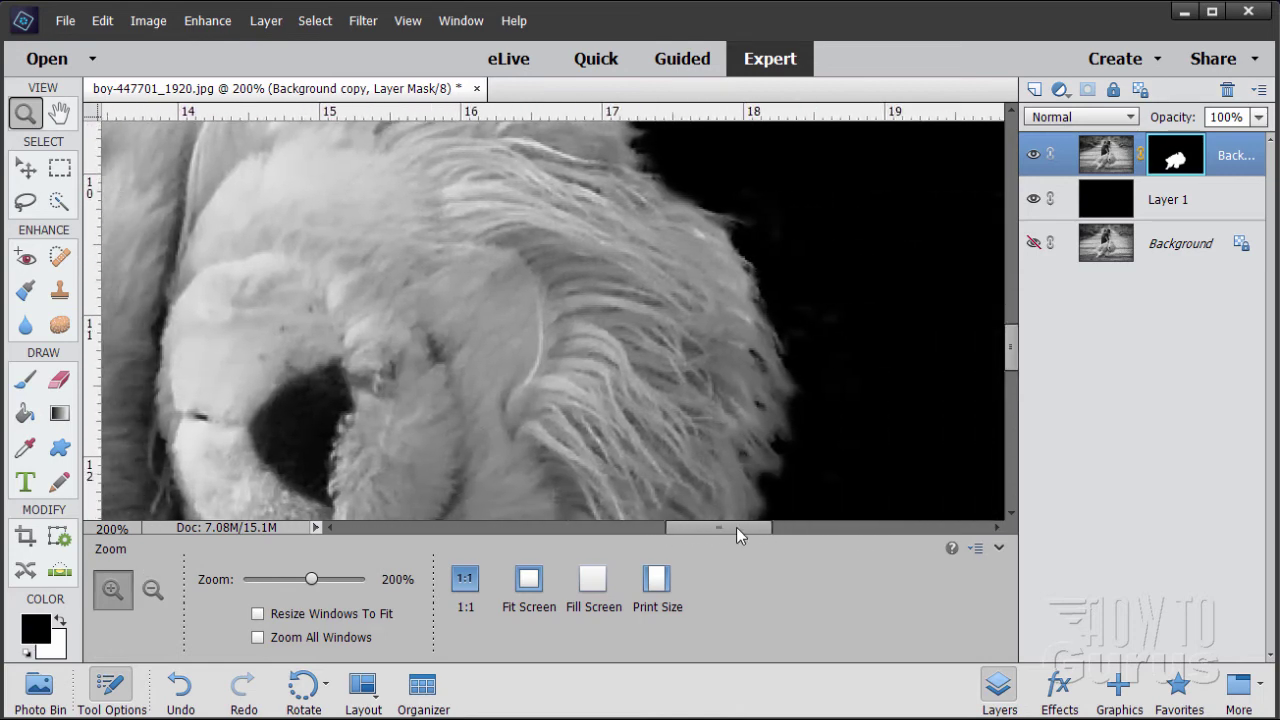
pyautogui.scroll(-2, 903, 380)
pyautogui.scroll(-6, 903, 380)
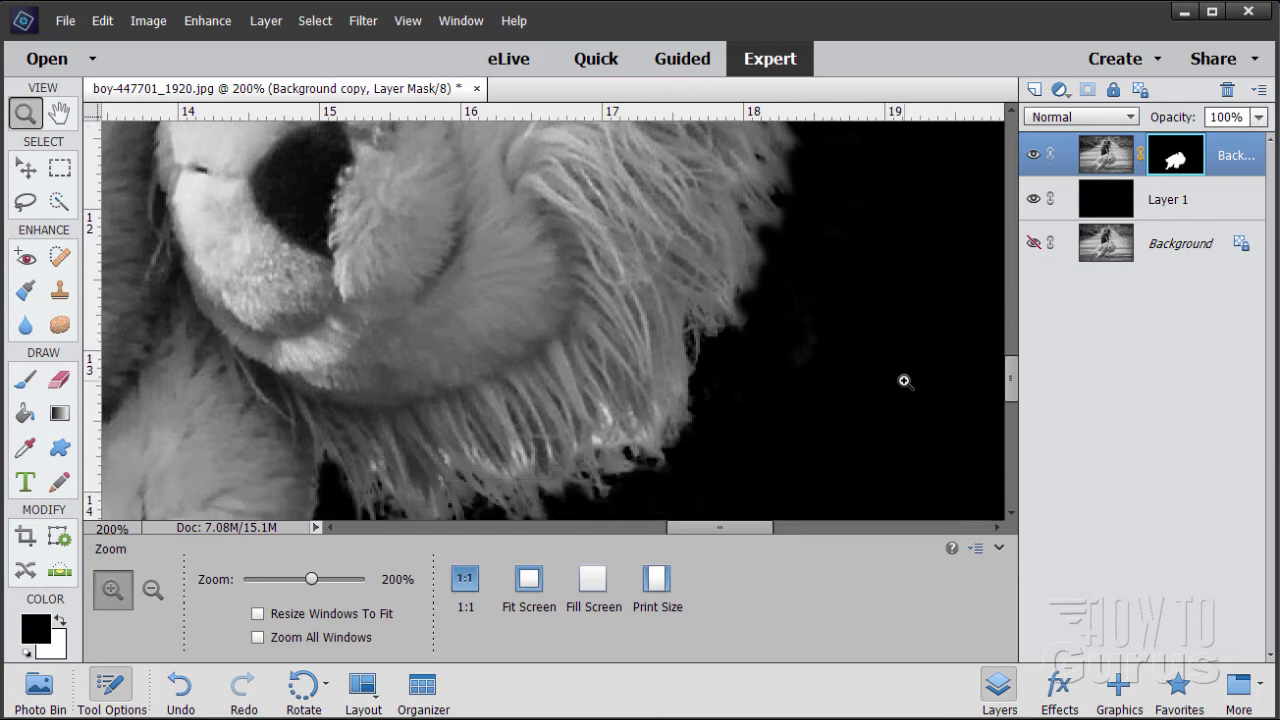
pyautogui.scroll(1, 871, 400)
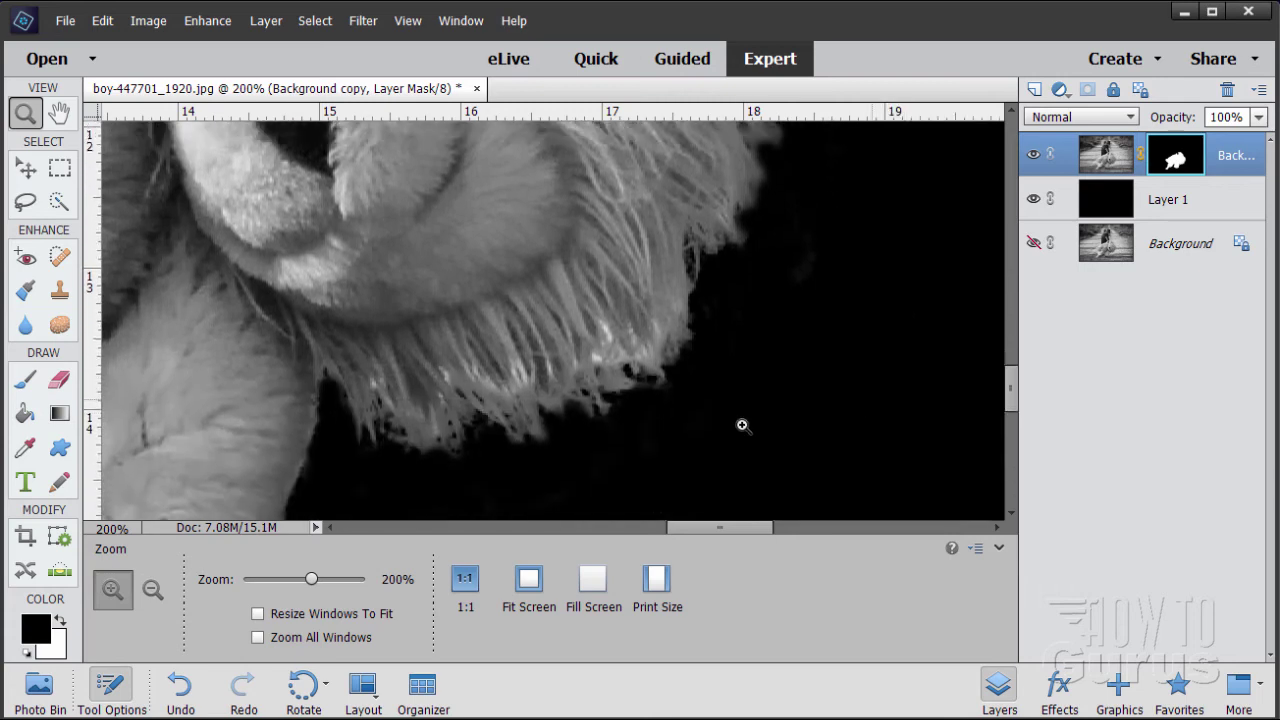
# Step: Cut narrow black gaps into the mane's fringe below the chin with a 2 px Pencil at 400% zoom
pyautogui.click(378, 452)
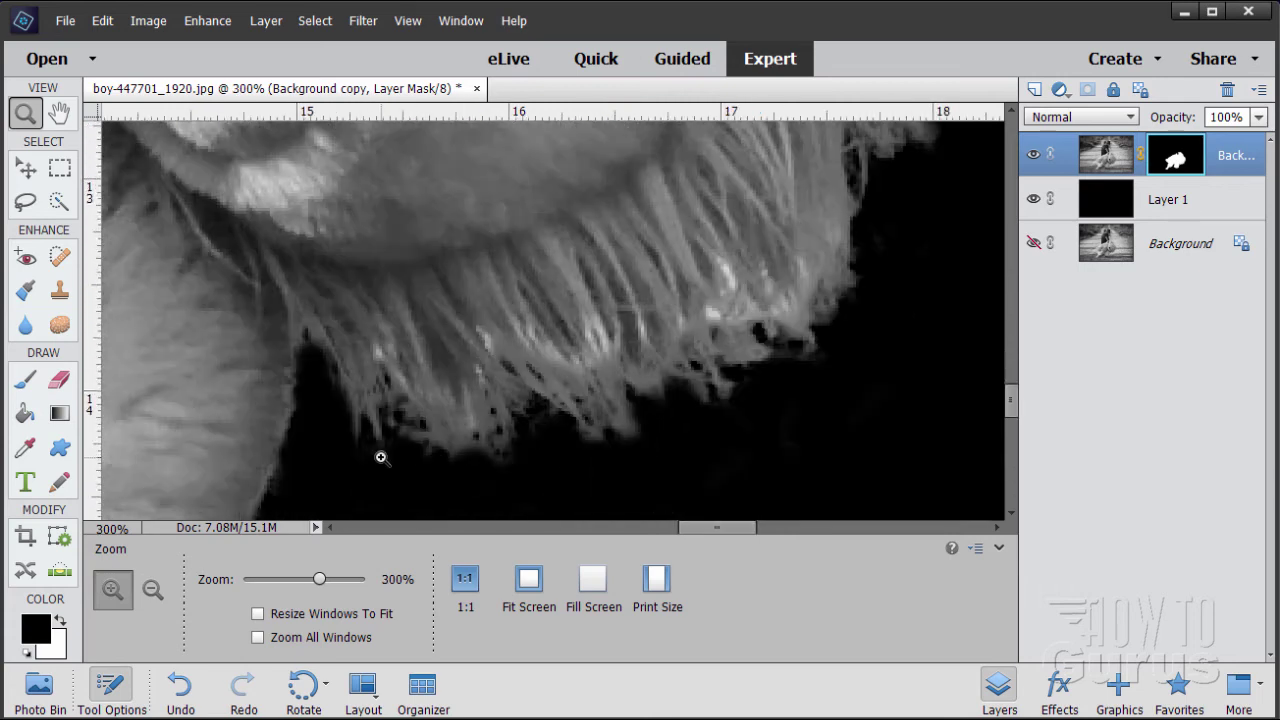
pyautogui.click(408, 414)
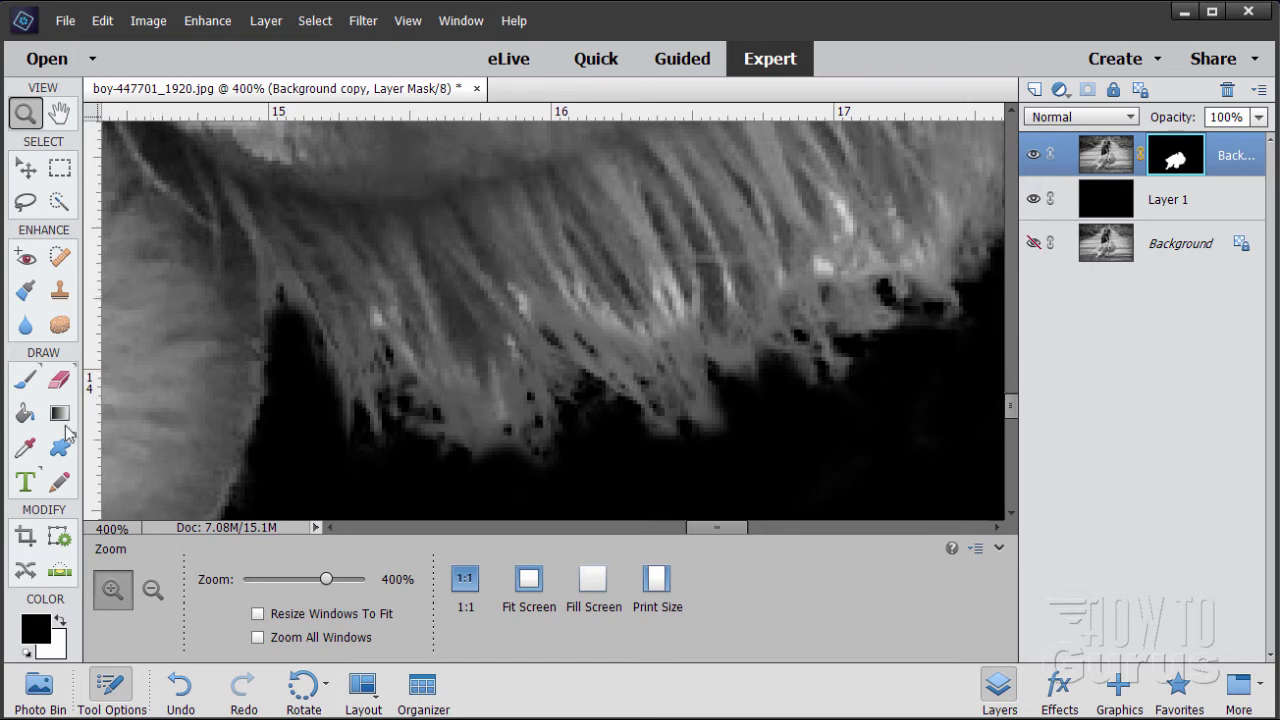
pyautogui.click(60, 482)
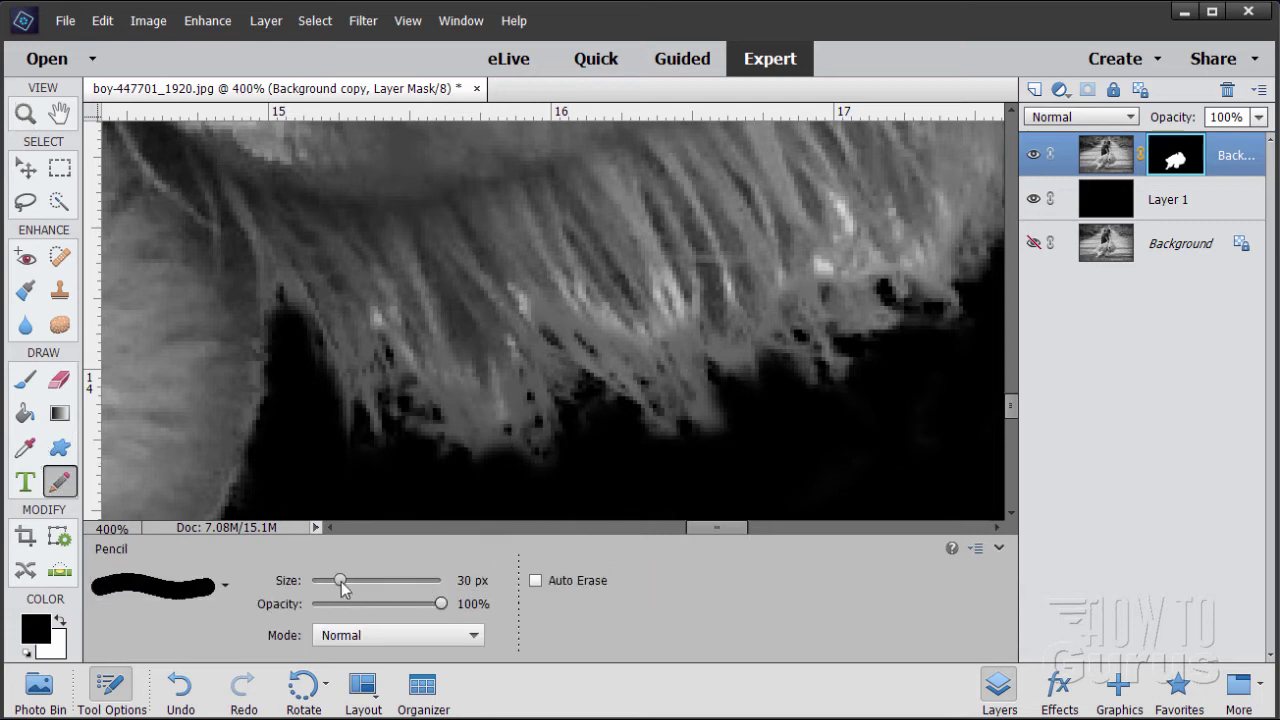
pyautogui.moveTo(341, 582); pyautogui.dragTo(310, 582)
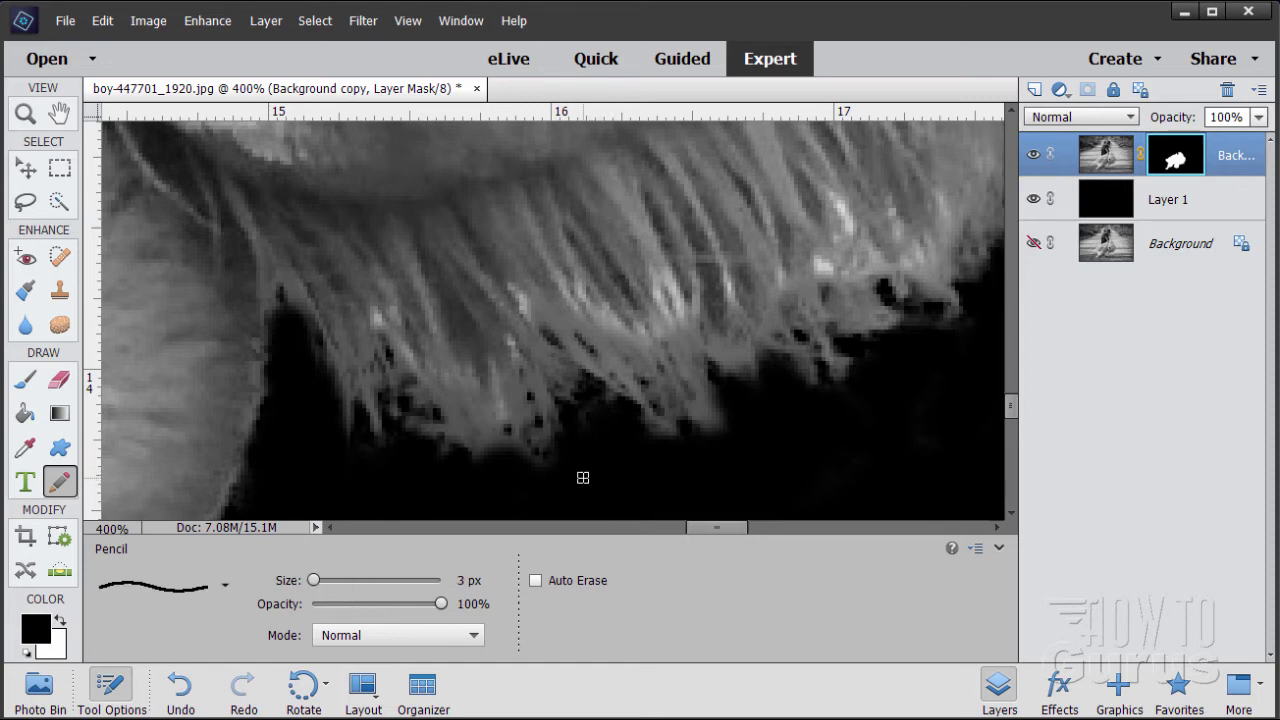
pyautogui.moveTo(315, 583); pyautogui.dragTo(316, 583)
pyautogui.moveTo(500, 455); pyautogui.dragTo(503, 423)
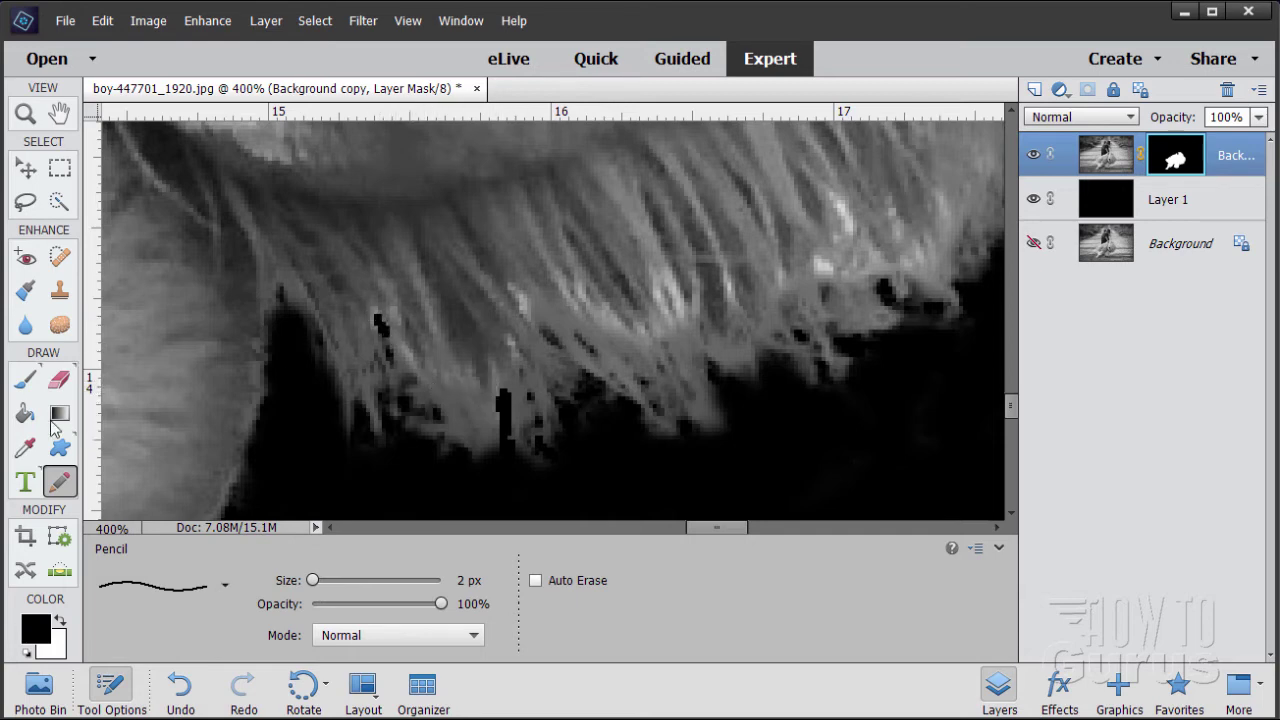
# Step: Paint thin black gaps between the hair strands in the fringe nearest the front leg with a 2 px Brush
pyautogui.click(26, 380)
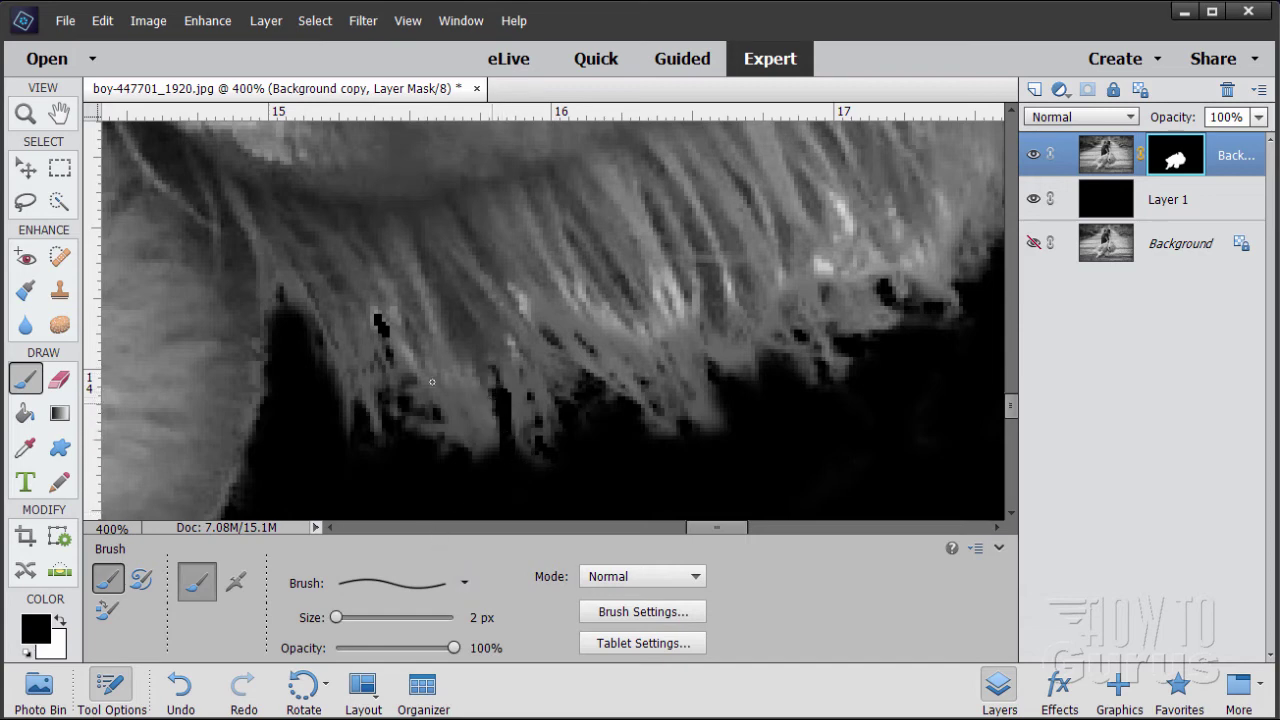
pyautogui.moveTo(383, 339)
pyautogui.mouseDown()
pyautogui.moveTo(410, 398)
pyautogui.moveTo(391, 337)
pyautogui.mouseUp()
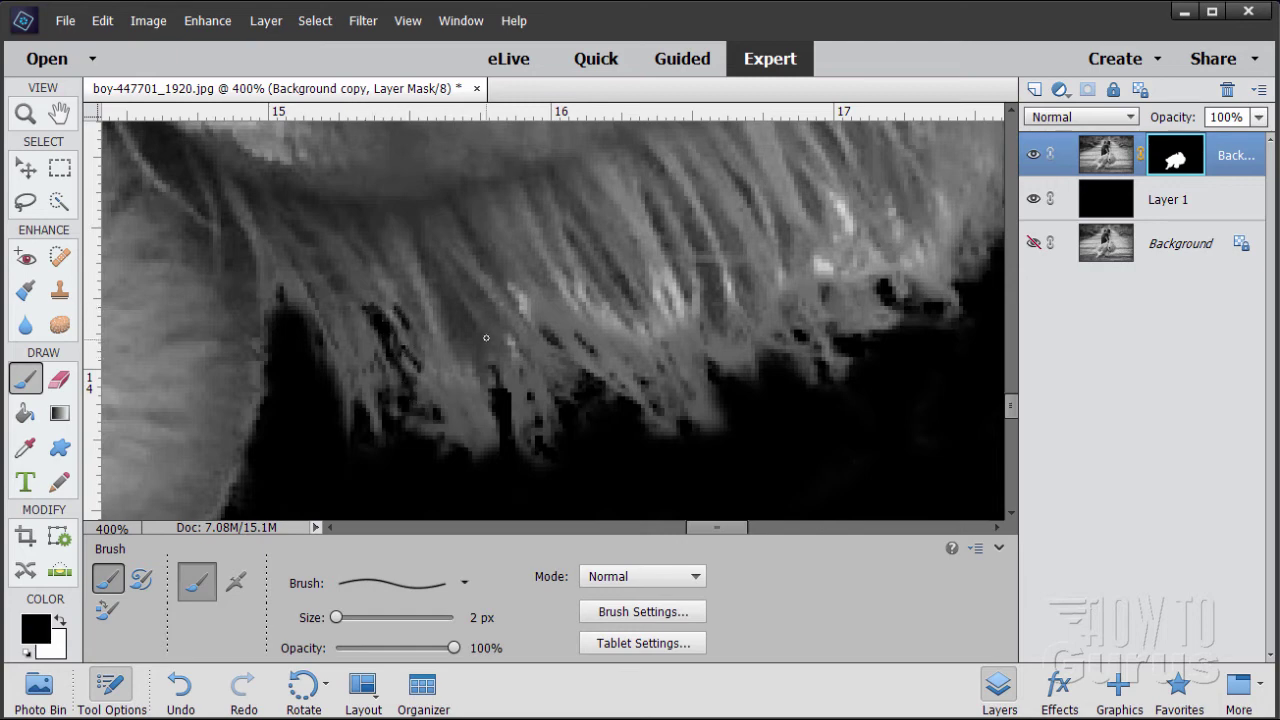
pyautogui.moveTo(498, 337)
pyautogui.mouseDown()
pyautogui.moveTo(515, 372)
pyautogui.moveTo(584, 390)
pyautogui.moveTo(518, 295)
pyautogui.moveTo(533, 338)
pyautogui.moveTo(557, 345)
pyautogui.mouseUp()
pyautogui.moveTo(577, 414)
pyautogui.mouseDown()
pyautogui.moveTo(533, 396)
pyautogui.moveTo(545, 451)
pyautogui.mouseUp()
pyautogui.moveTo(503, 405)
pyautogui.mouseDown()
pyautogui.moveTo(511, 443)
pyautogui.moveTo(481, 396)
pyautogui.moveTo(492, 453)
pyautogui.moveTo(450, 442)
pyautogui.moveTo(477, 461)
pyautogui.mouseUp()
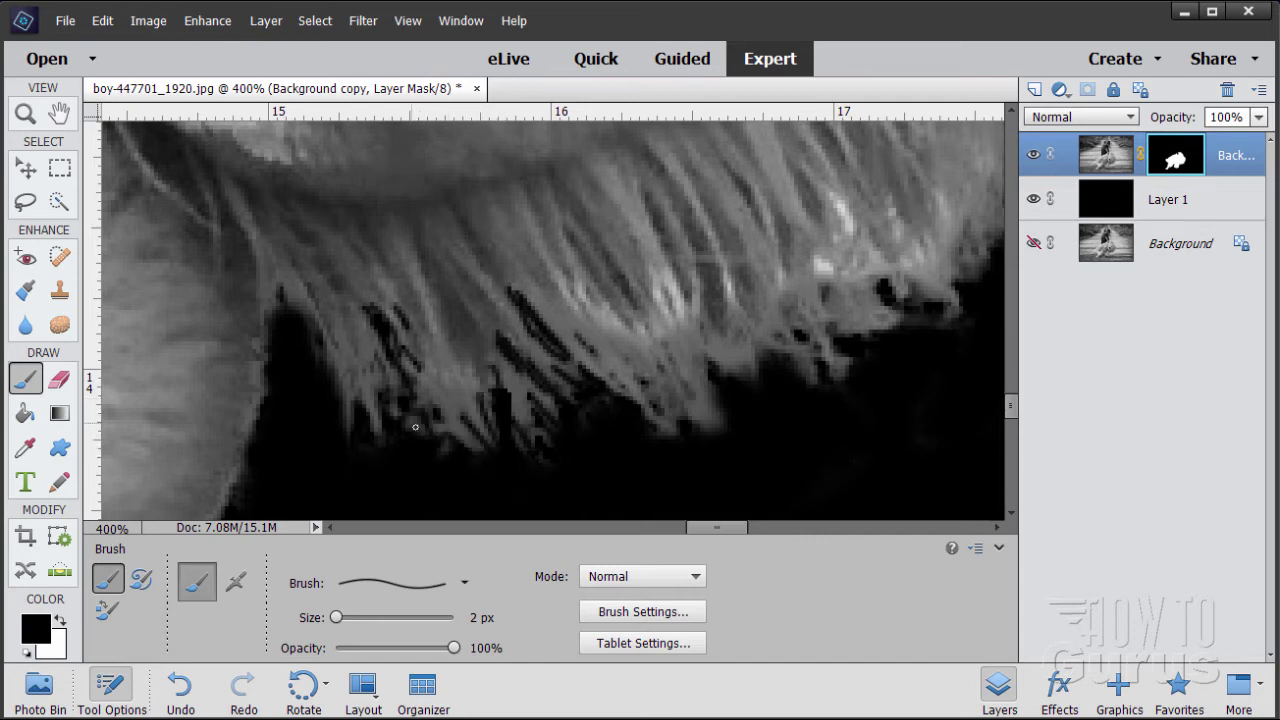
pyautogui.moveTo(354, 378); pyautogui.dragTo(362, 414)
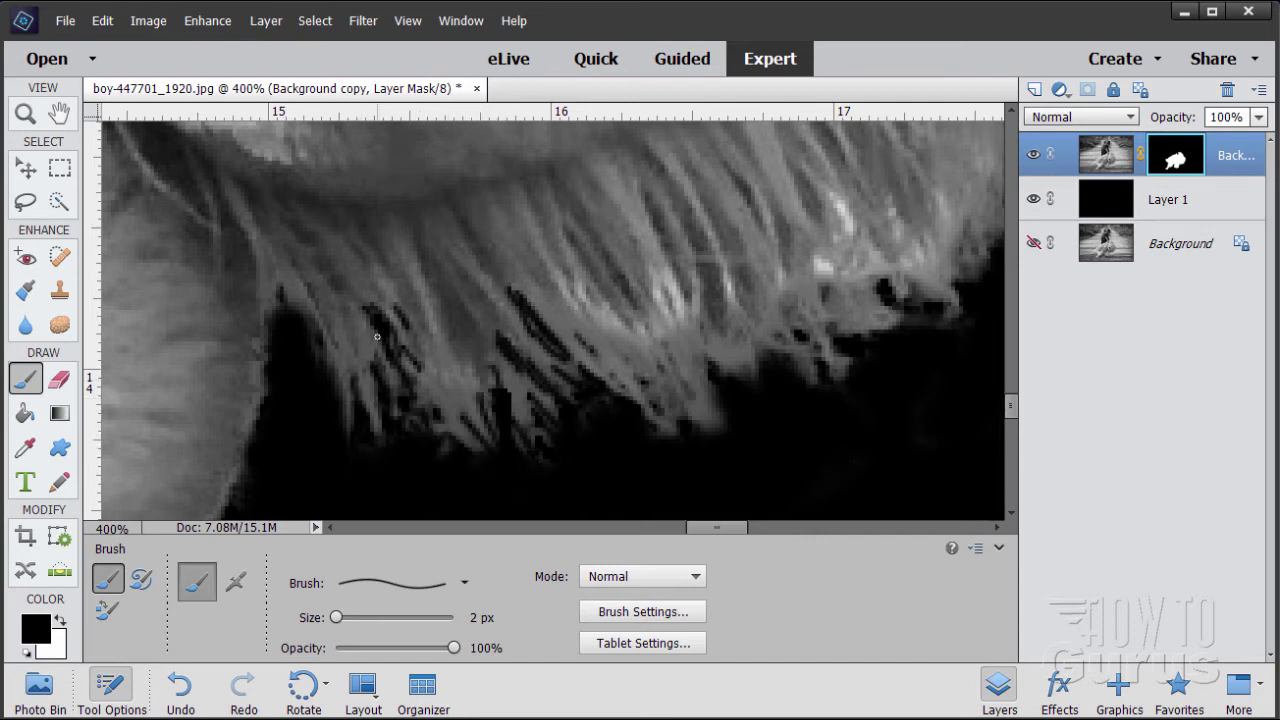
pyautogui.moveTo(417, 324); pyautogui.dragTo(390, 292)
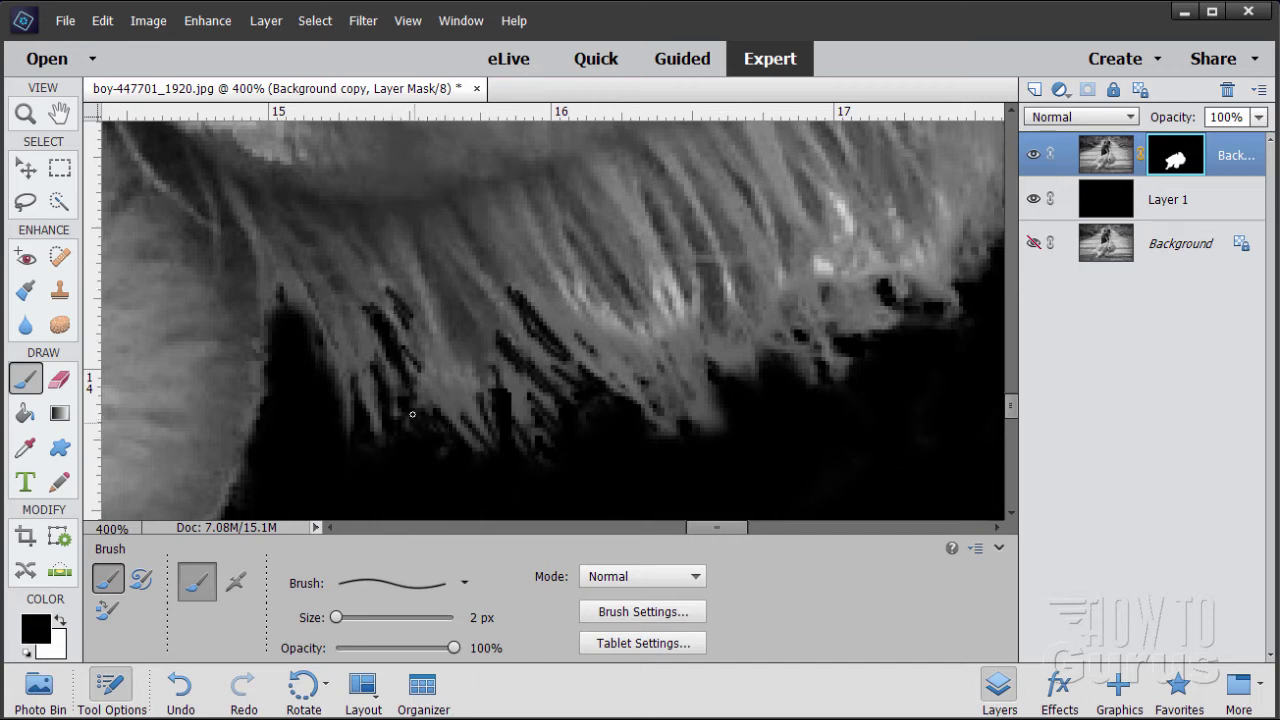
# Step: Extend the thin black strand gaps along the middle of the fringe toward the mane's outer side
pyautogui.moveTo(538, 427); pyautogui.dragTo(553, 439)
pyautogui.moveTo(588, 296); pyautogui.dragTo(675, 362)
pyautogui.moveTo(645, 313); pyautogui.dragTo(688, 348)
pyautogui.moveTo(650, 278); pyautogui.dragTo(685, 357)
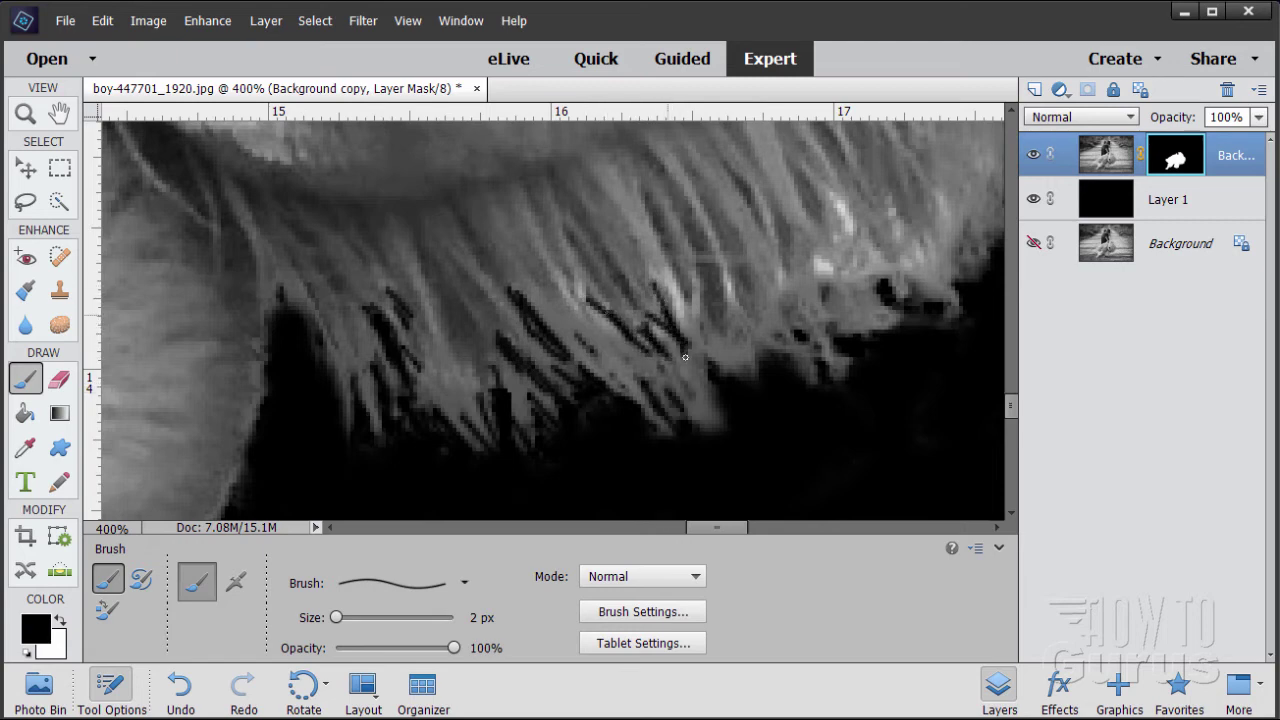
pyautogui.moveTo(661, 284); pyautogui.dragTo(694, 342)
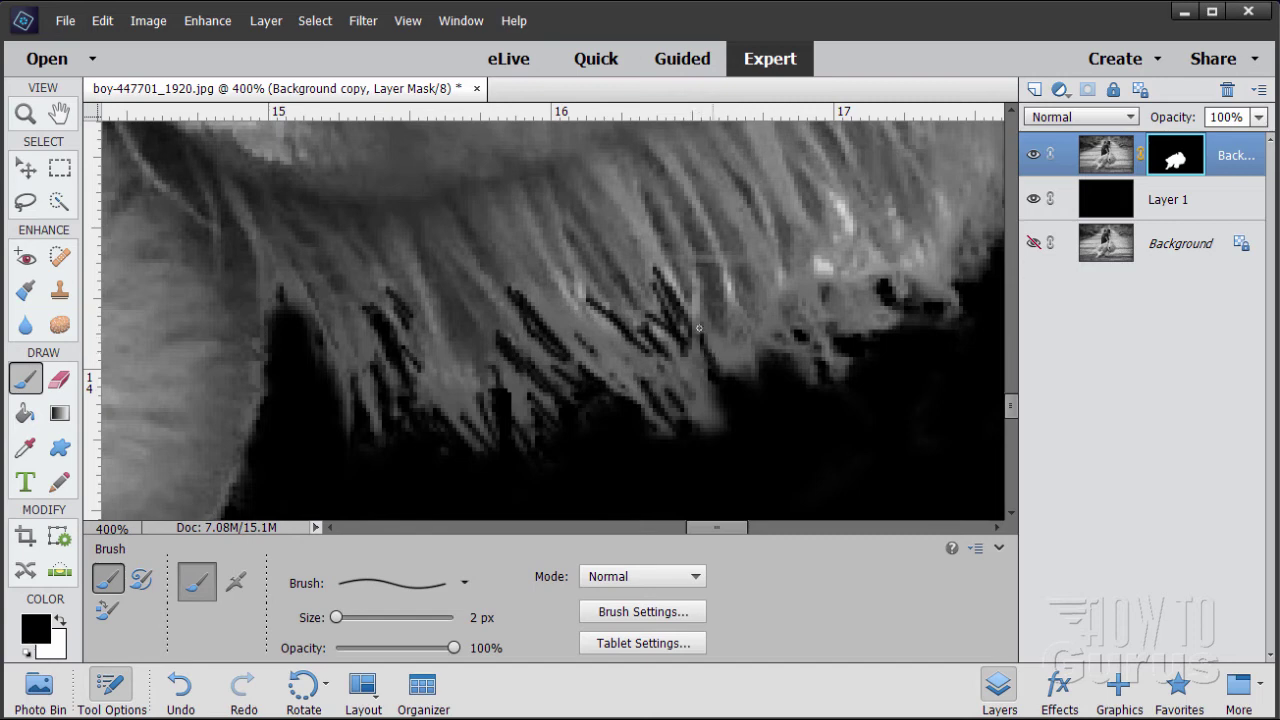
pyautogui.moveTo(722, 284); pyautogui.dragTo(744, 320)
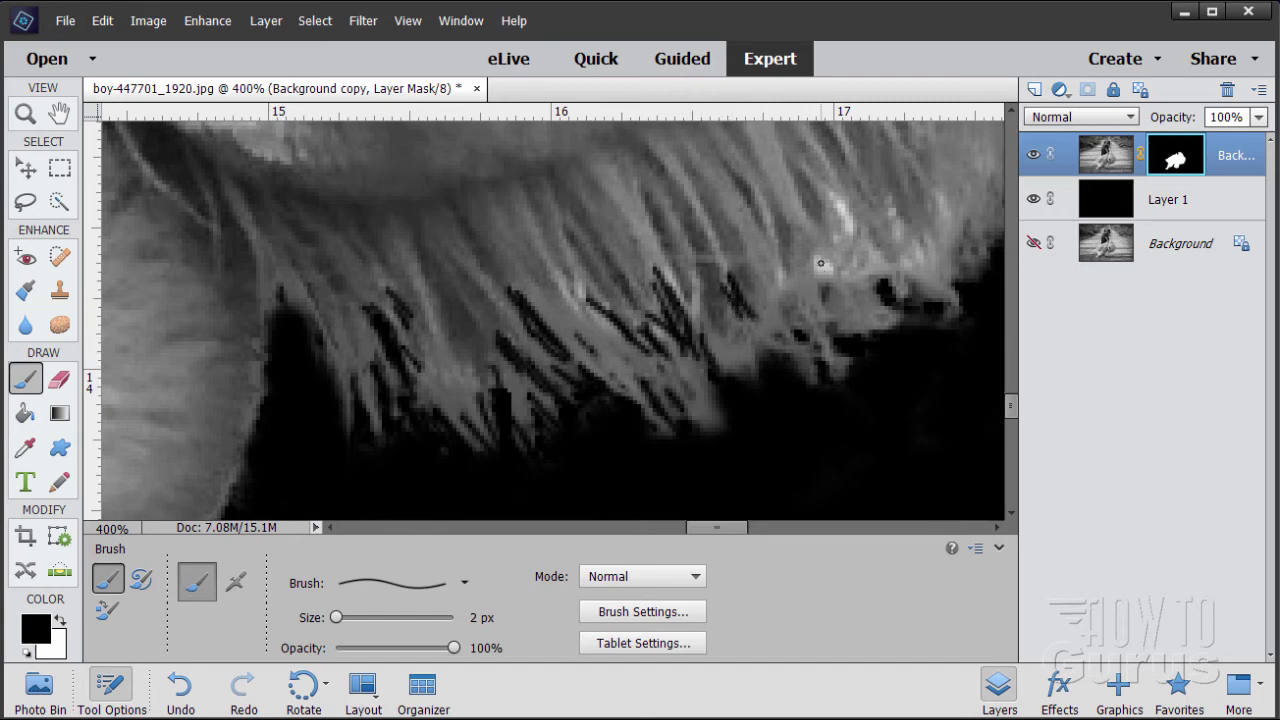
pyautogui.moveTo(821, 263)
pyautogui.mouseDown()
pyautogui.moveTo(840, 290)
pyautogui.moveTo(817, 278)
pyautogui.mouseUp()
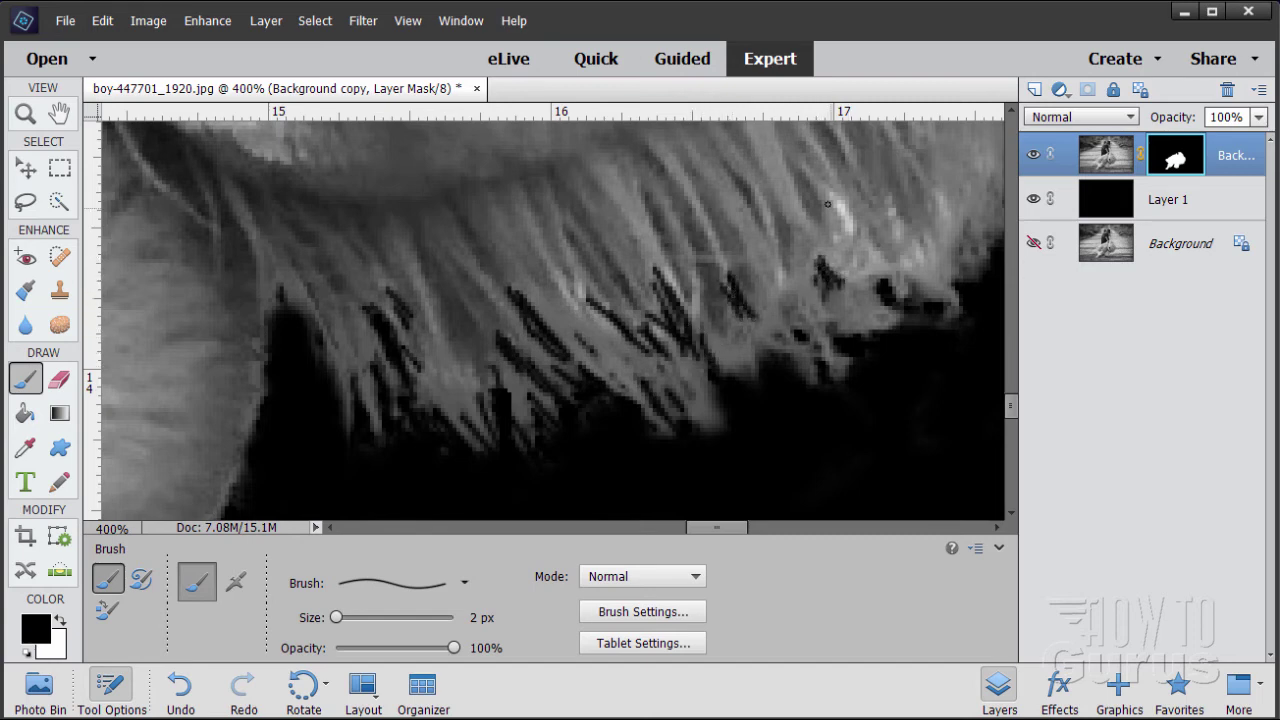
# Step: Paint thin black gaps at the outer end of the fringe and thicken the gaps along its middle with the 2 px Brush
pyautogui.moveTo(827, 204); pyautogui.dragTo(874, 262)
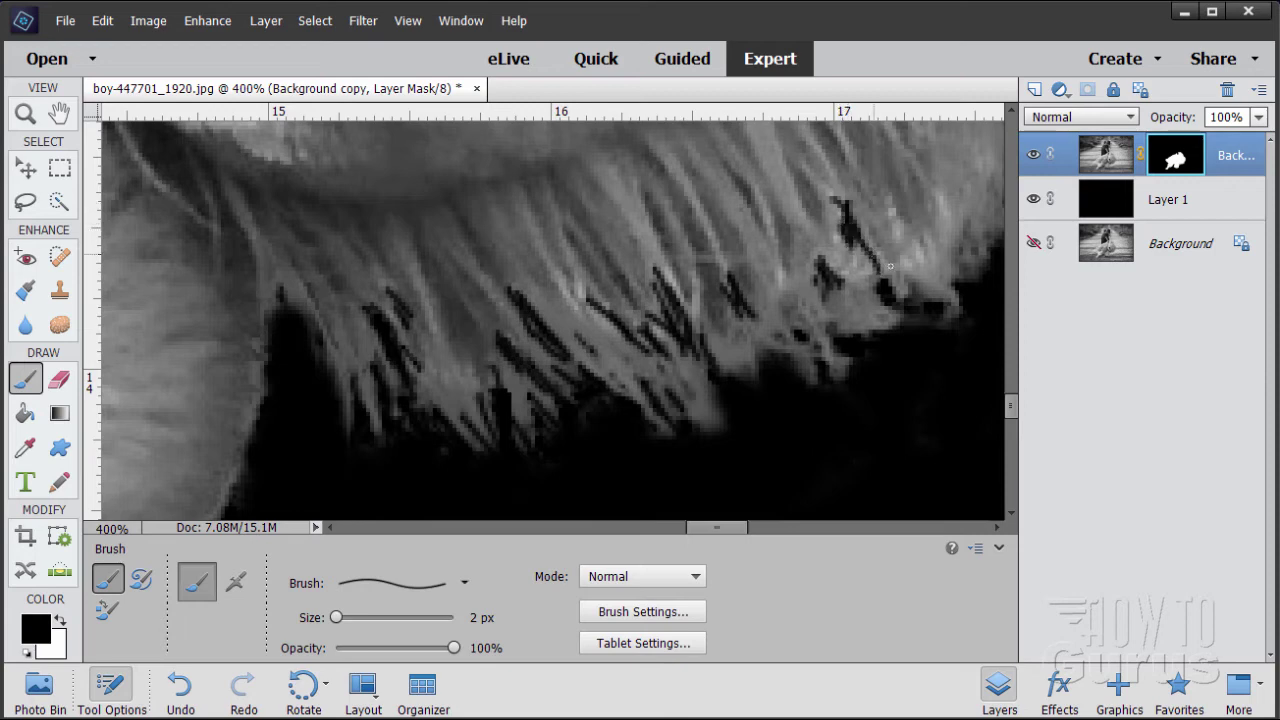
pyautogui.moveTo(888, 204); pyautogui.dragTo(884, 232)
pyautogui.moveTo(906, 258); pyautogui.dragTo(897, 266)
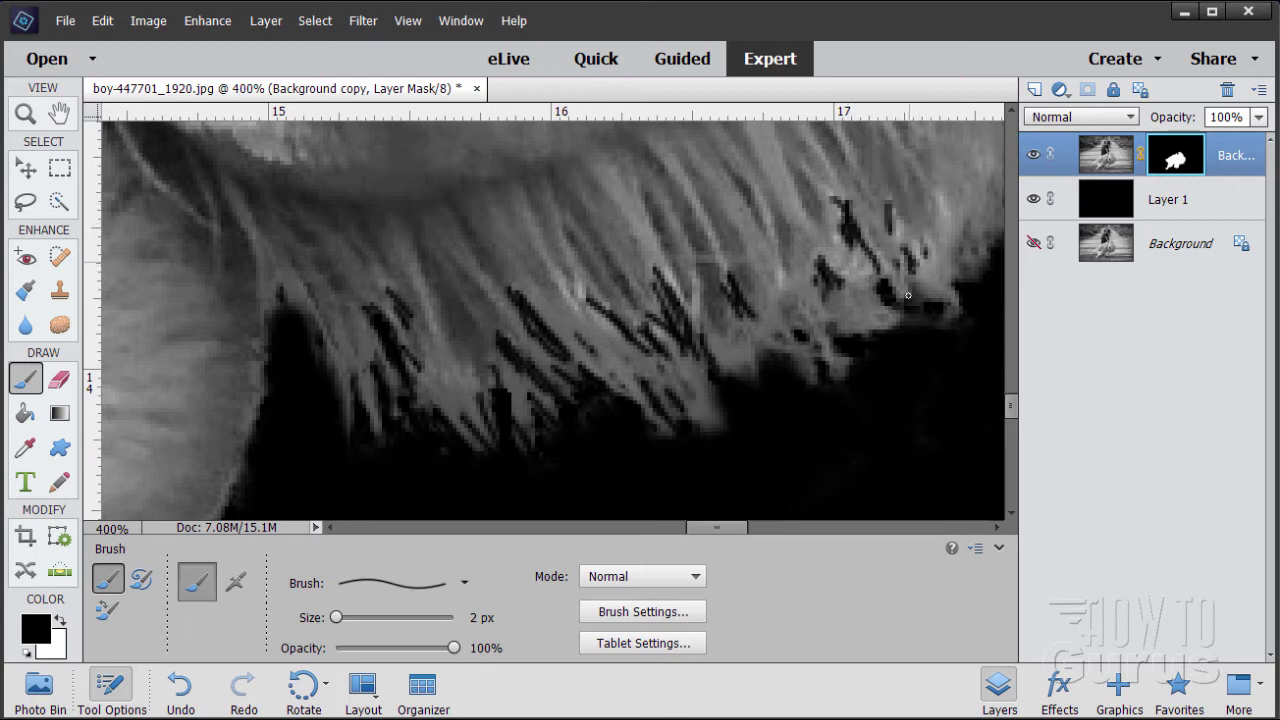
pyautogui.moveTo(662, 263); pyautogui.dragTo(677, 287)
pyautogui.moveTo(565, 290)
pyautogui.mouseDown()
pyautogui.moveTo(612, 346)
pyautogui.moveTo(685, 366)
pyautogui.moveTo(714, 406)
pyautogui.mouseUp()
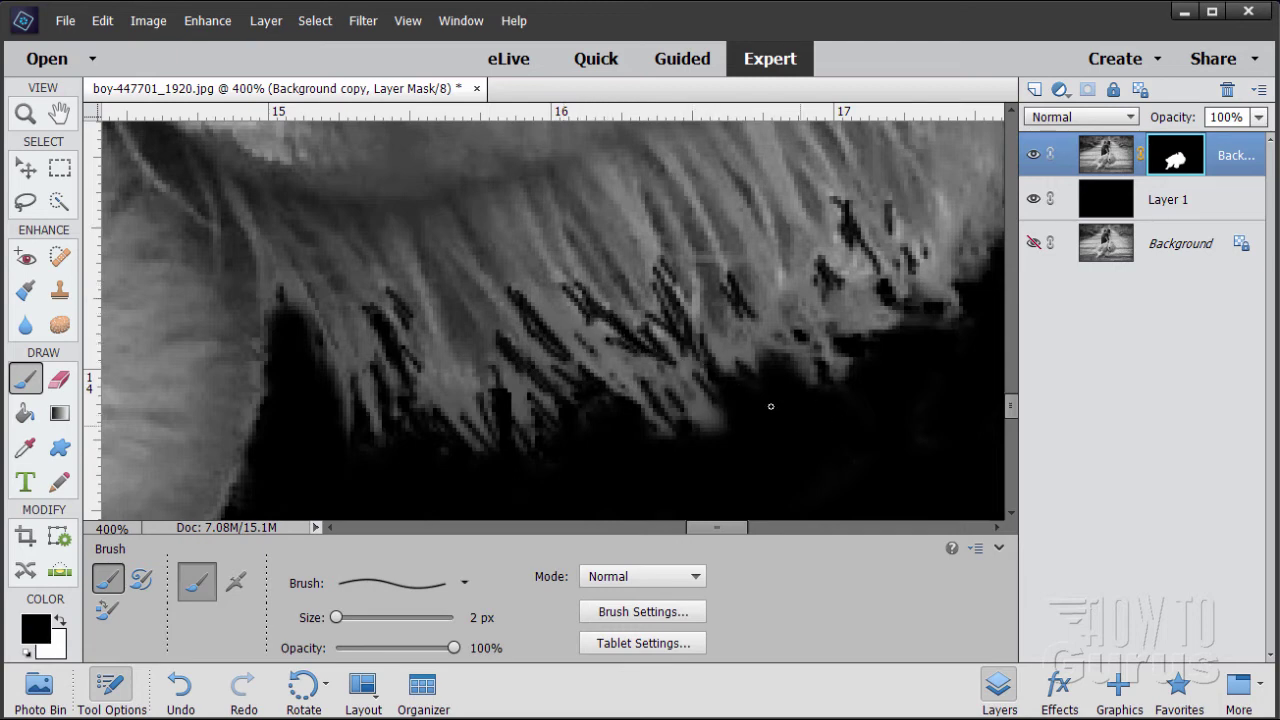
# Step: Continue the black strand gaps around the mane's lower outer corner and lengthen several cuts up into the fringe
pyautogui.moveTo(899, 376); pyautogui.dragTo(676, 433)
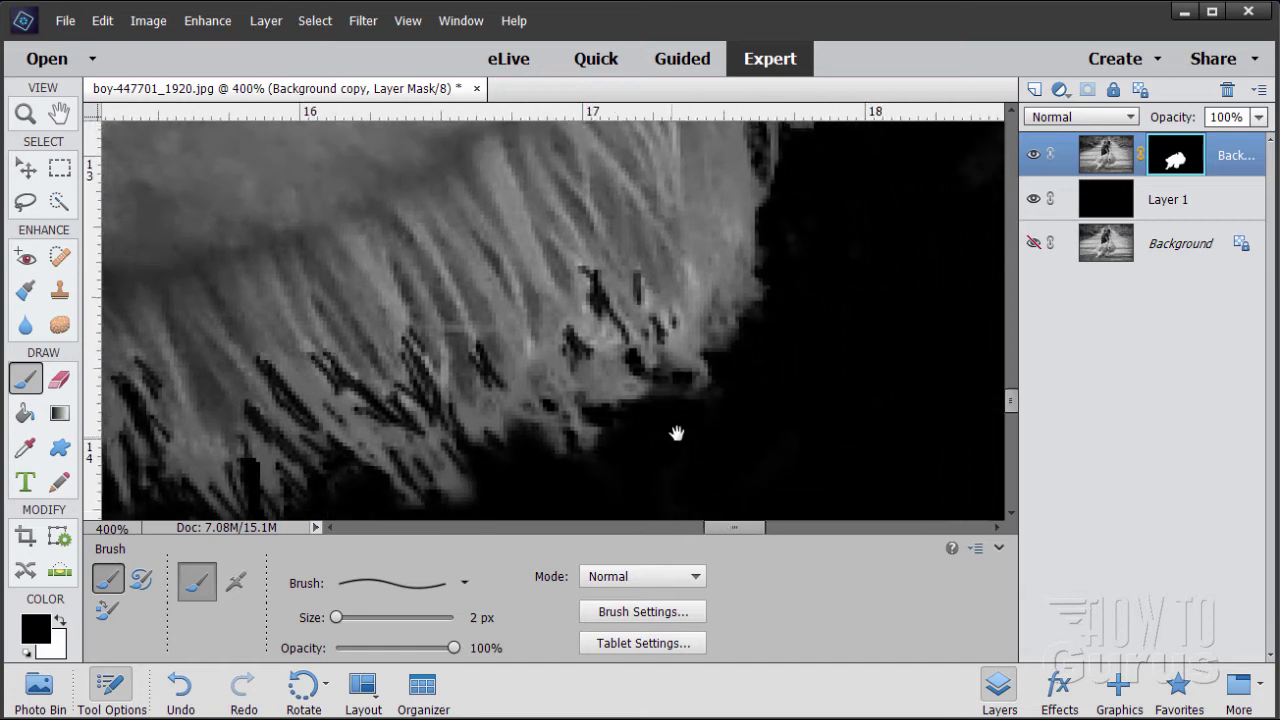
pyautogui.moveTo(533, 322); pyautogui.dragTo(521, 372)
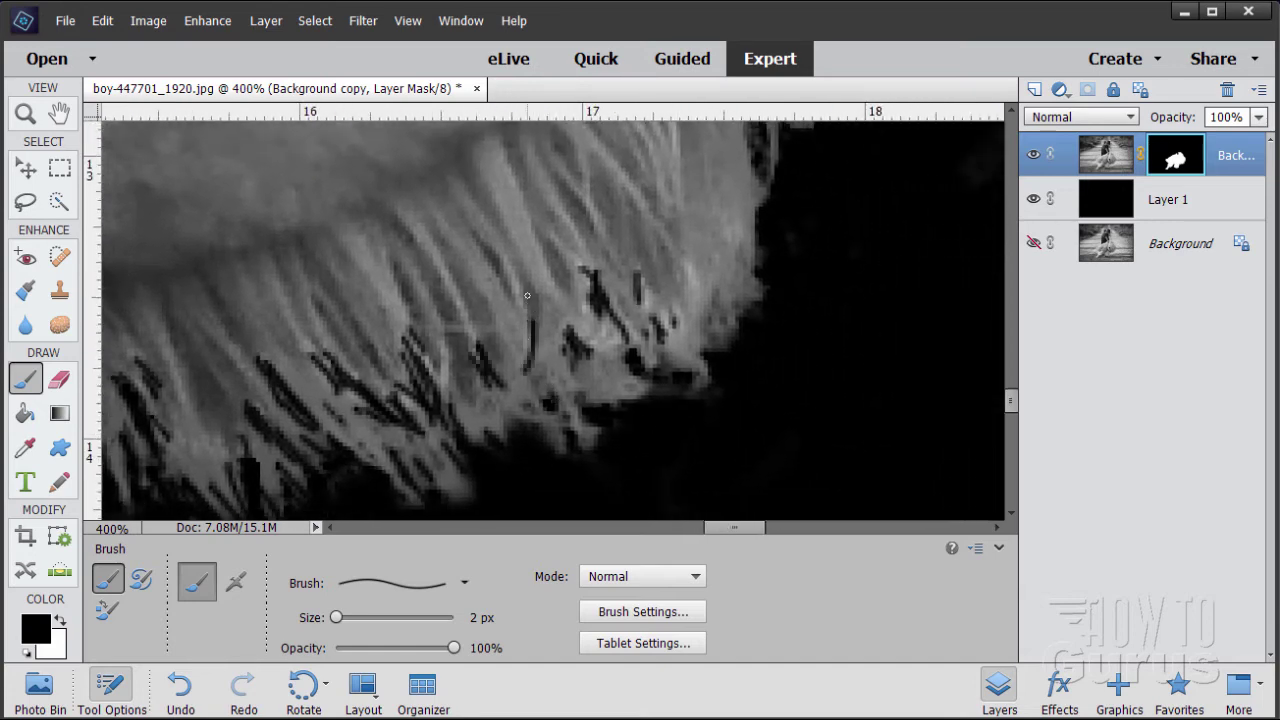
pyautogui.moveTo(527, 288)
pyautogui.mouseDown()
pyautogui.moveTo(500, 373)
pyautogui.moveTo(446, 343)
pyautogui.moveTo(478, 428)
pyautogui.mouseUp()
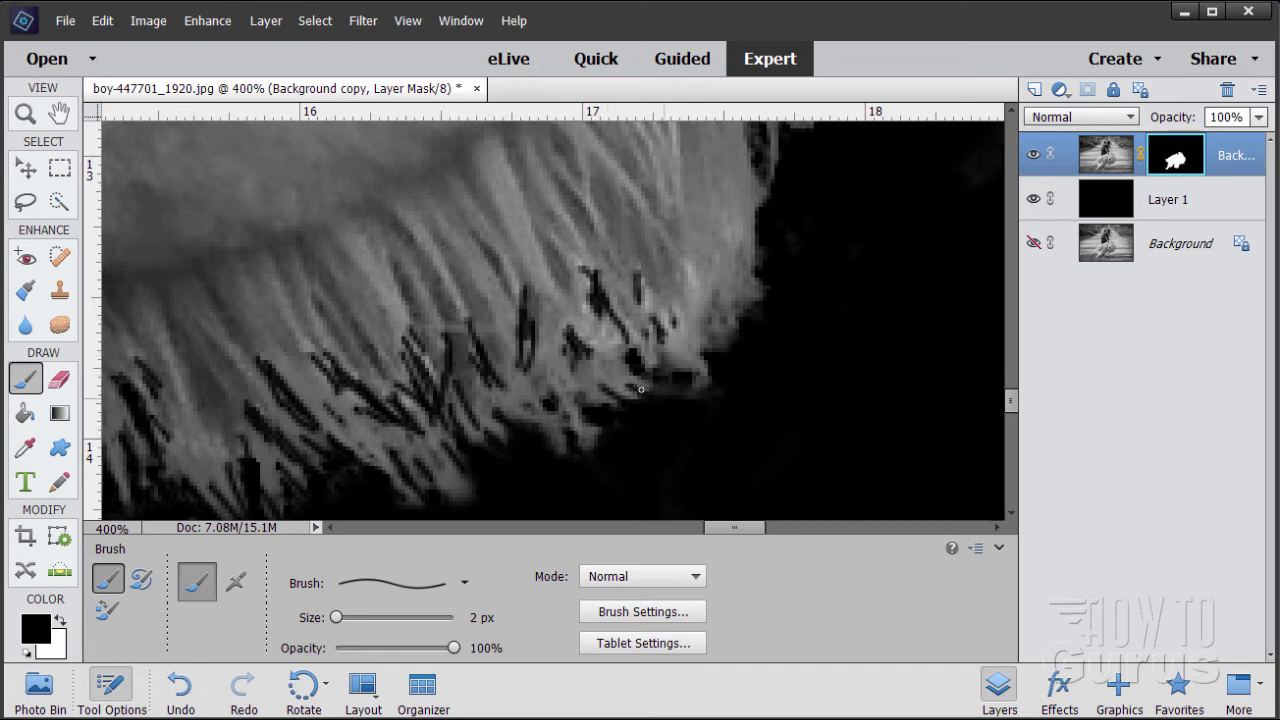
pyautogui.moveTo(621, 341)
pyautogui.mouseDown()
pyautogui.moveTo(662, 366)
pyautogui.moveTo(672, 310)
pyautogui.mouseUp()
pyautogui.moveTo(688, 266)
pyautogui.mouseDown()
pyautogui.moveTo(698, 322)
pyautogui.moveTo(716, 285)
pyautogui.moveTo(742, 290)
pyautogui.moveTo(748, 244)
pyautogui.mouseUp()
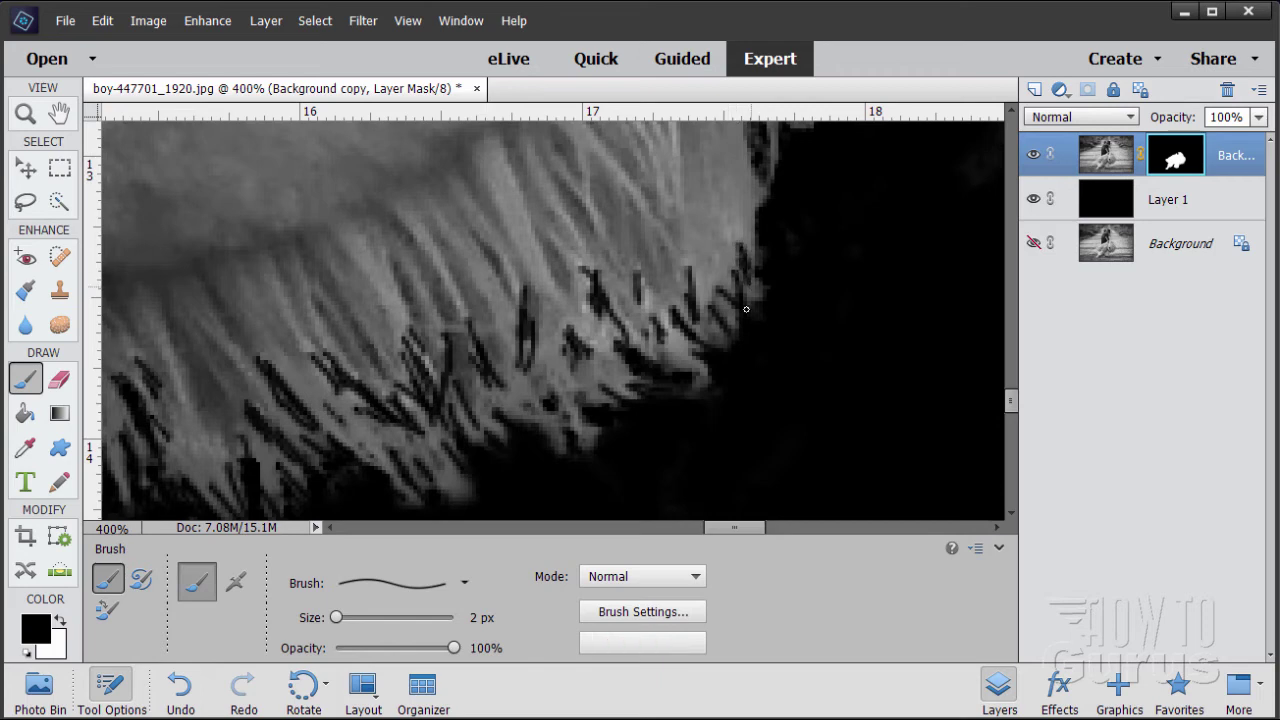
pyautogui.moveTo(504, 256); pyautogui.dragTo(527, 307)
pyautogui.moveTo(570, 256); pyautogui.dragTo(590, 318)
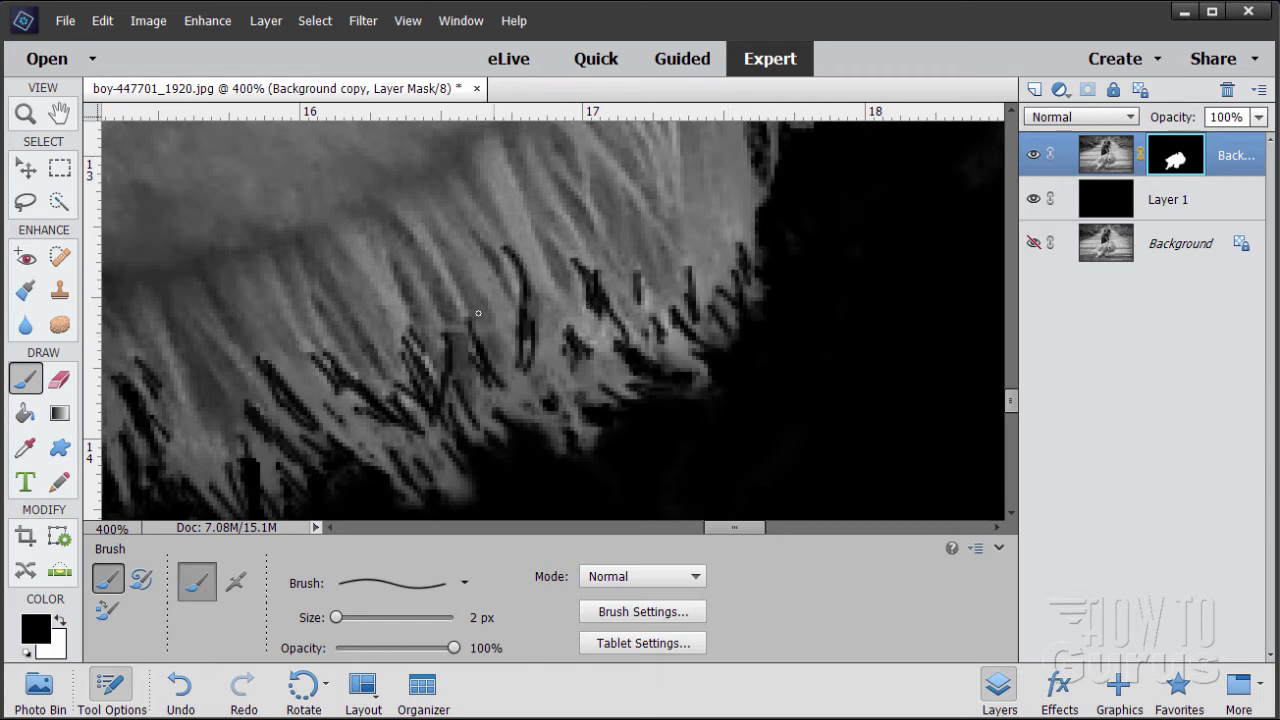
pyautogui.moveTo(436, 286)
pyautogui.mouseDown()
pyautogui.moveTo(458, 332)
pyautogui.moveTo(446, 270)
pyautogui.moveTo(425, 380)
pyautogui.mouseUp()
# Step: Paint short diagonal black gaps between the hair tufts up the lower part of the mane's outer edge
pyautogui.moveTo(795, 289); pyautogui.dragTo(691, 423)
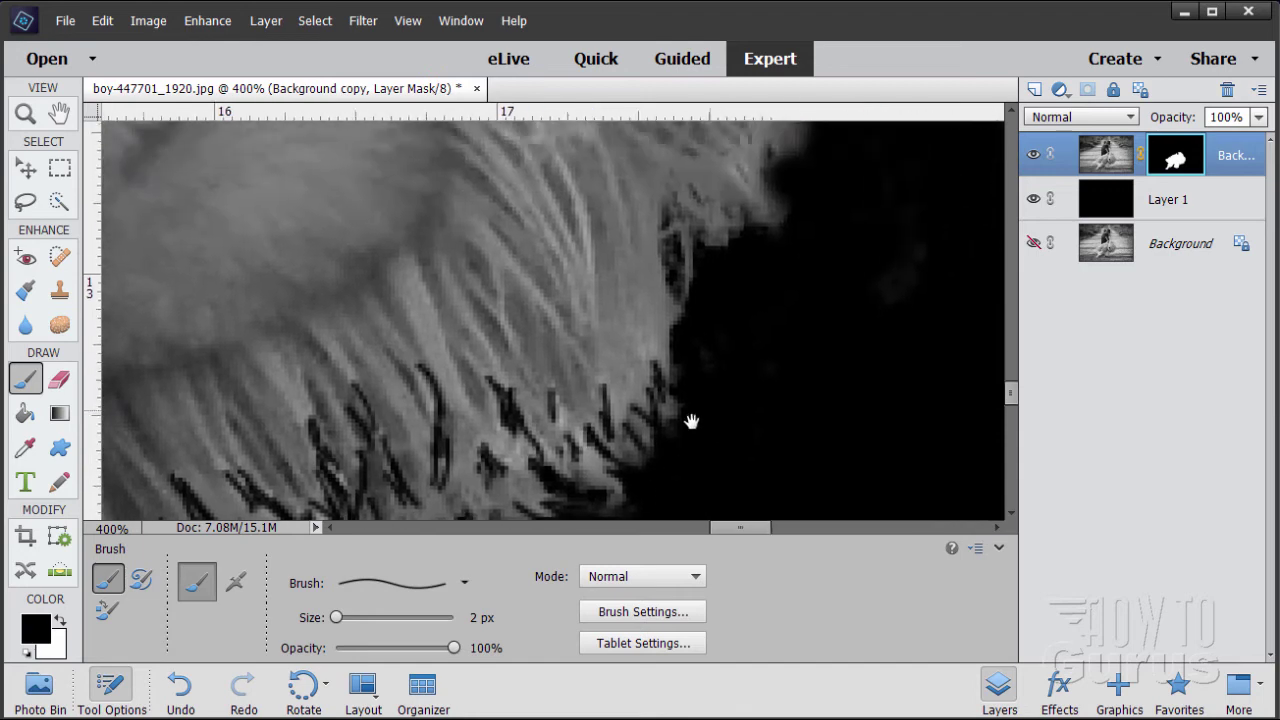
pyautogui.moveTo(710, 315); pyautogui.dragTo(648, 387)
pyautogui.moveTo(615, 317)
pyautogui.mouseDown()
pyautogui.moveTo(607, 273)
pyautogui.moveTo(642, 295)
pyautogui.moveTo(633, 248)
pyautogui.moveTo(683, 274)
pyautogui.moveTo(677, 242)
pyautogui.moveTo(689, 278)
pyautogui.moveTo(681, 216)
pyautogui.moveTo(751, 283)
pyautogui.moveTo(719, 405)
pyautogui.moveTo(689, 382)
pyautogui.mouseUp()
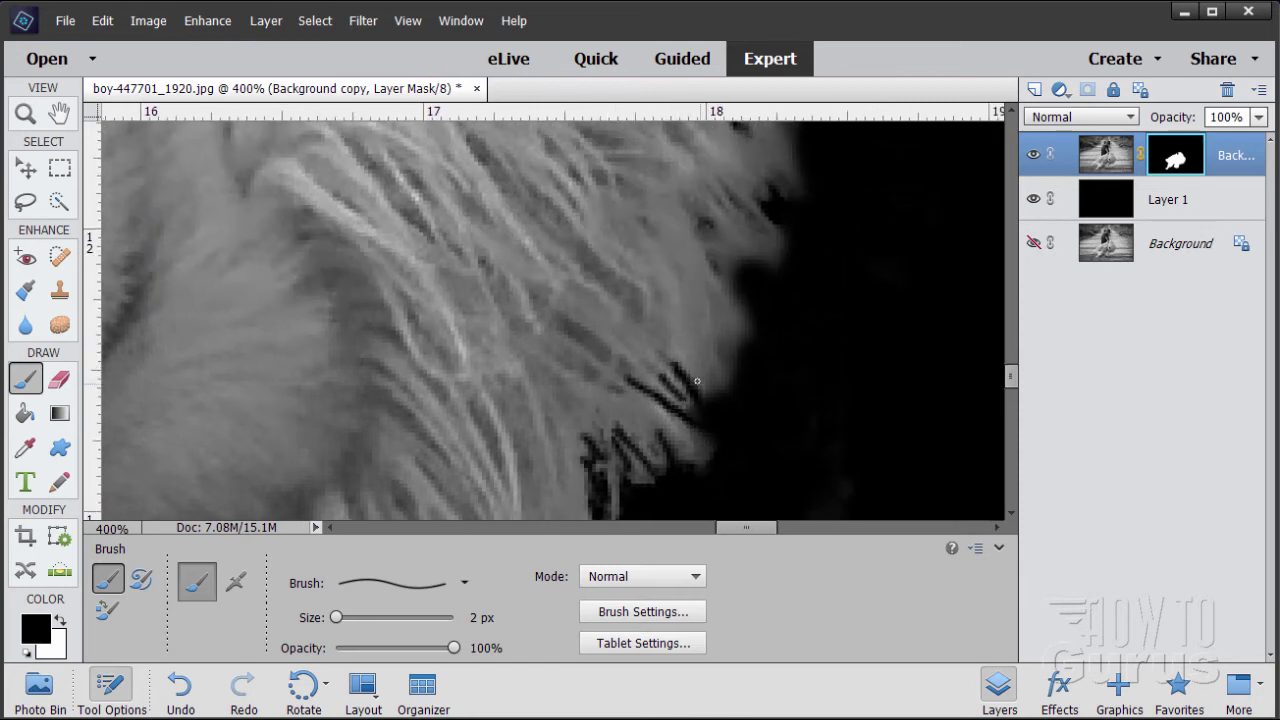
pyautogui.moveTo(687, 296)
pyautogui.mouseDown()
pyautogui.moveTo(733, 321)
pyautogui.moveTo(736, 359)
pyautogui.moveTo(695, 345)
pyautogui.mouseUp()
pyautogui.moveTo(715, 270)
pyautogui.mouseDown()
pyautogui.moveTo(782, 390)
pyautogui.moveTo(760, 395)
pyautogui.mouseUp()
pyautogui.moveTo(652, 422); pyautogui.dragTo(688, 376)
pyautogui.moveTo(704, 430)
pyautogui.mouseDown()
pyautogui.moveTo(716, 365)
pyautogui.moveTo(744, 395)
pyautogui.moveTo(763, 382)
pyautogui.moveTo(715, 344)
pyautogui.moveTo(738, 306)
pyautogui.mouseUp()
pyautogui.moveTo(722, 342)
pyautogui.mouseDown()
pyautogui.moveTo(776, 278)
pyautogui.moveTo(814, 340)
pyautogui.moveTo(810, 390)
pyautogui.mouseUp()
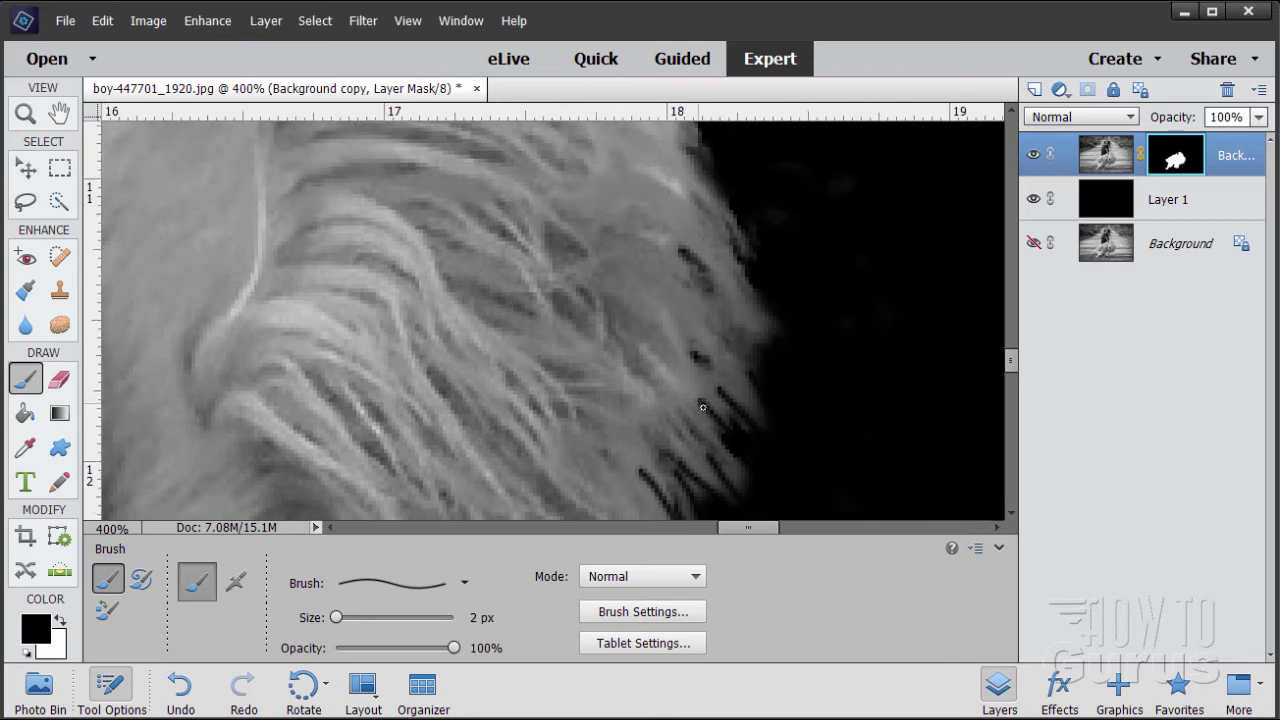
# Step: Add denser black gaps between the strands along the middle of the mane's outer edge, beside the lion's face
pyautogui.moveTo(741, 431)
pyautogui.mouseDown()
pyautogui.moveTo(741, 371)
pyautogui.moveTo(692, 340)
pyautogui.mouseUp()
pyautogui.moveTo(752, 368); pyautogui.dragTo(708, 328)
pyautogui.moveTo(757, 368)
pyautogui.mouseDown()
pyautogui.moveTo(746, 294)
pyautogui.moveTo(726, 313)
pyautogui.moveTo(747, 352)
pyautogui.moveTo(690, 298)
pyautogui.mouseUp()
pyautogui.moveTo(766, 340)
pyautogui.mouseDown()
pyautogui.moveTo(714, 294)
pyautogui.moveTo(742, 298)
pyautogui.moveTo(797, 360)
pyautogui.moveTo(703, 318)
pyautogui.moveTo(672, 250)
pyautogui.mouseUp()
pyautogui.moveTo(704, 342); pyautogui.dragTo(666, 306)
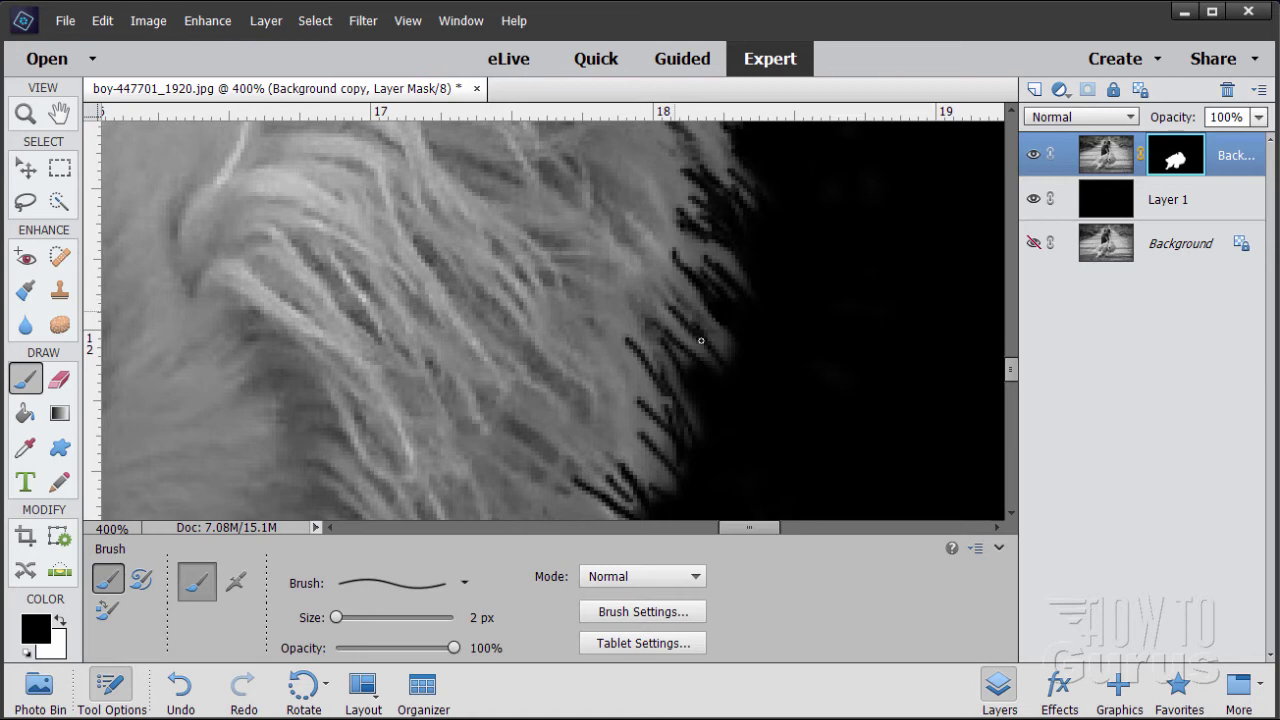
pyautogui.moveTo(730, 360)
pyautogui.mouseDown()
pyautogui.moveTo(682, 312)
pyautogui.moveTo(714, 330)
pyautogui.mouseUp()
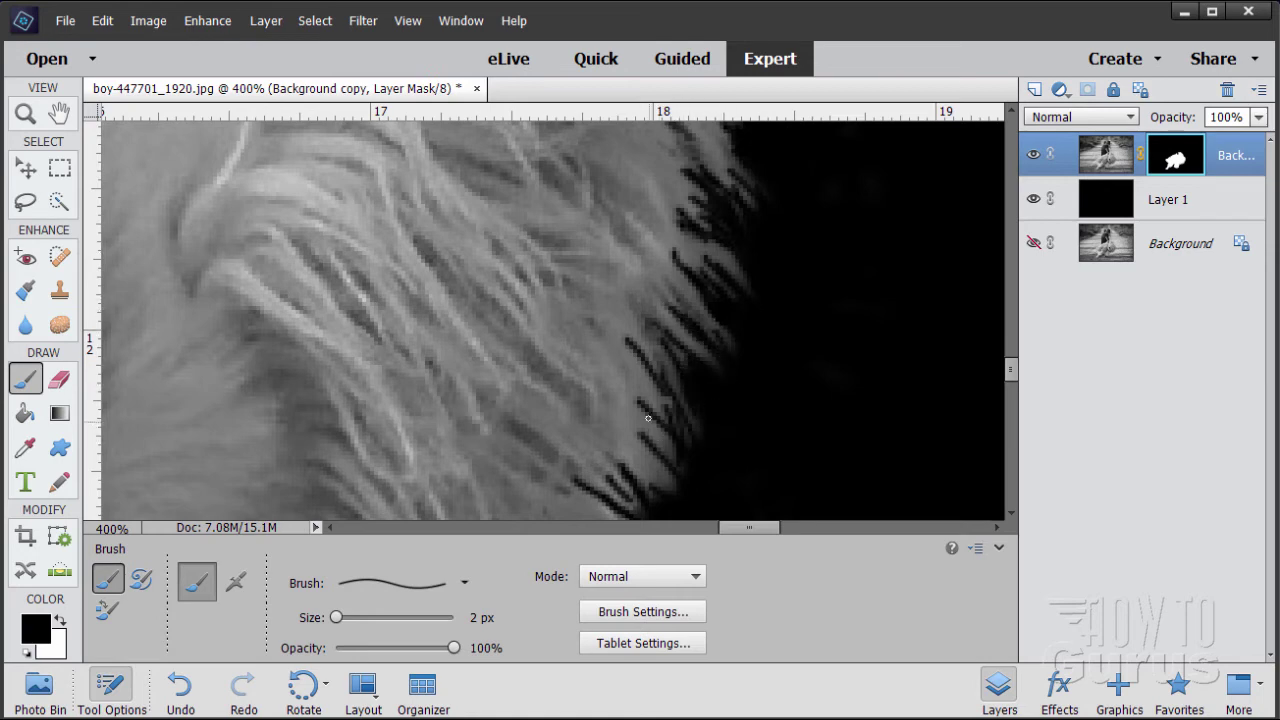
pyautogui.moveTo(648, 418)
pyautogui.mouseDown()
pyautogui.moveTo(678, 474)
pyautogui.moveTo(648, 450)
pyautogui.moveTo(656, 426)
pyautogui.mouseUp()
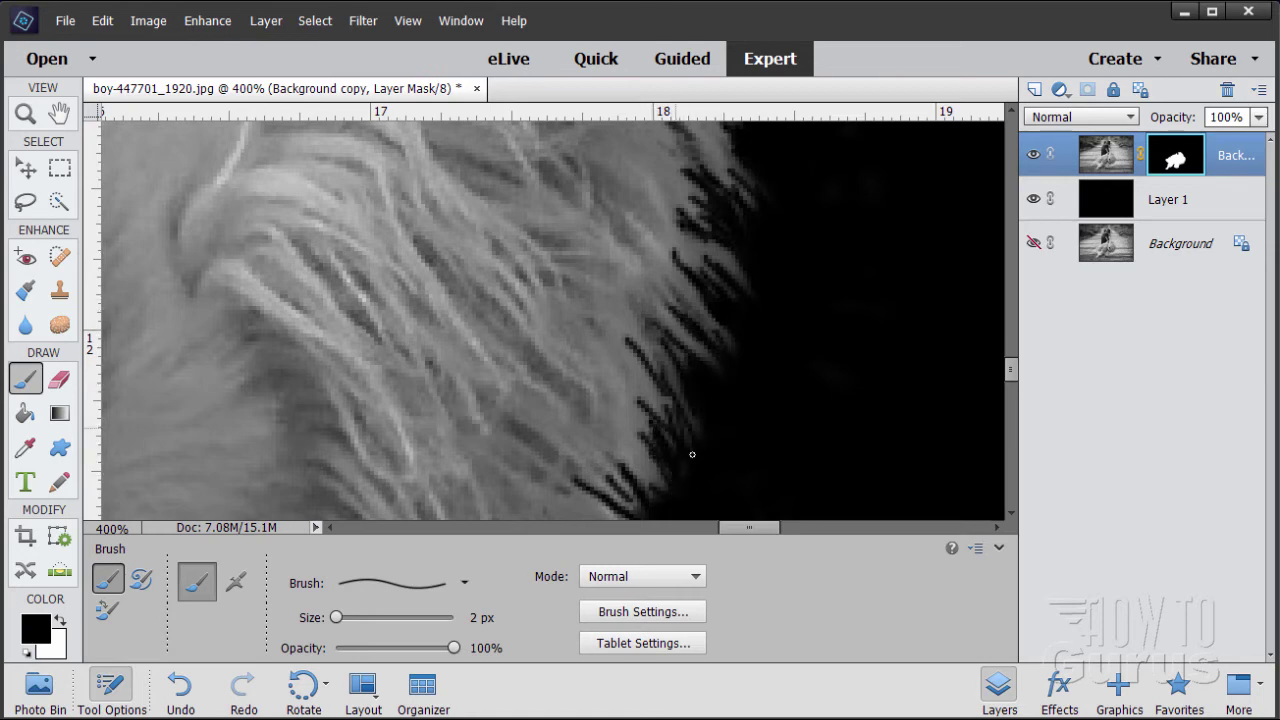
# Step: Notch the upper outer edge of the mane with fine black strokes, working toward the top of the head
pyautogui.moveTo(809, 251); pyautogui.dragTo(779, 349)
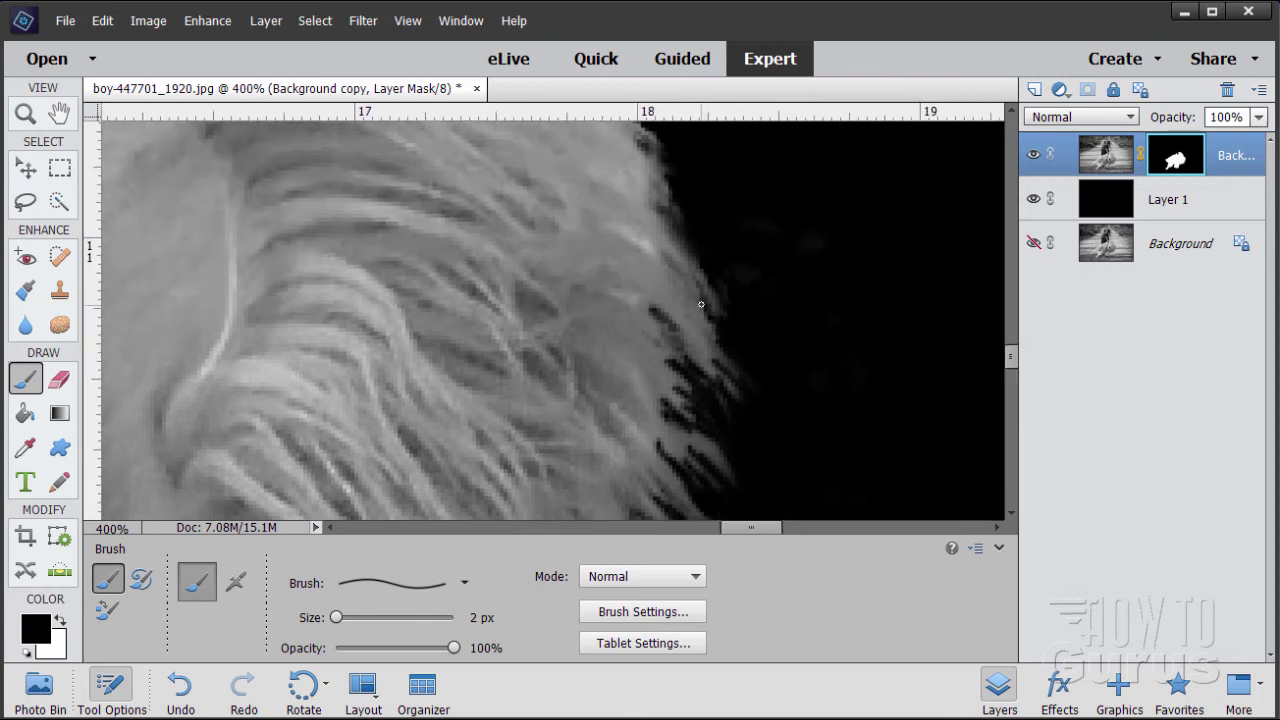
pyautogui.moveTo(691, 283); pyautogui.dragTo(733, 294)
pyautogui.moveTo(749, 203)
pyautogui.mouseDown()
pyautogui.moveTo(776, 353)
pyautogui.moveTo(650, 298)
pyautogui.mouseUp()
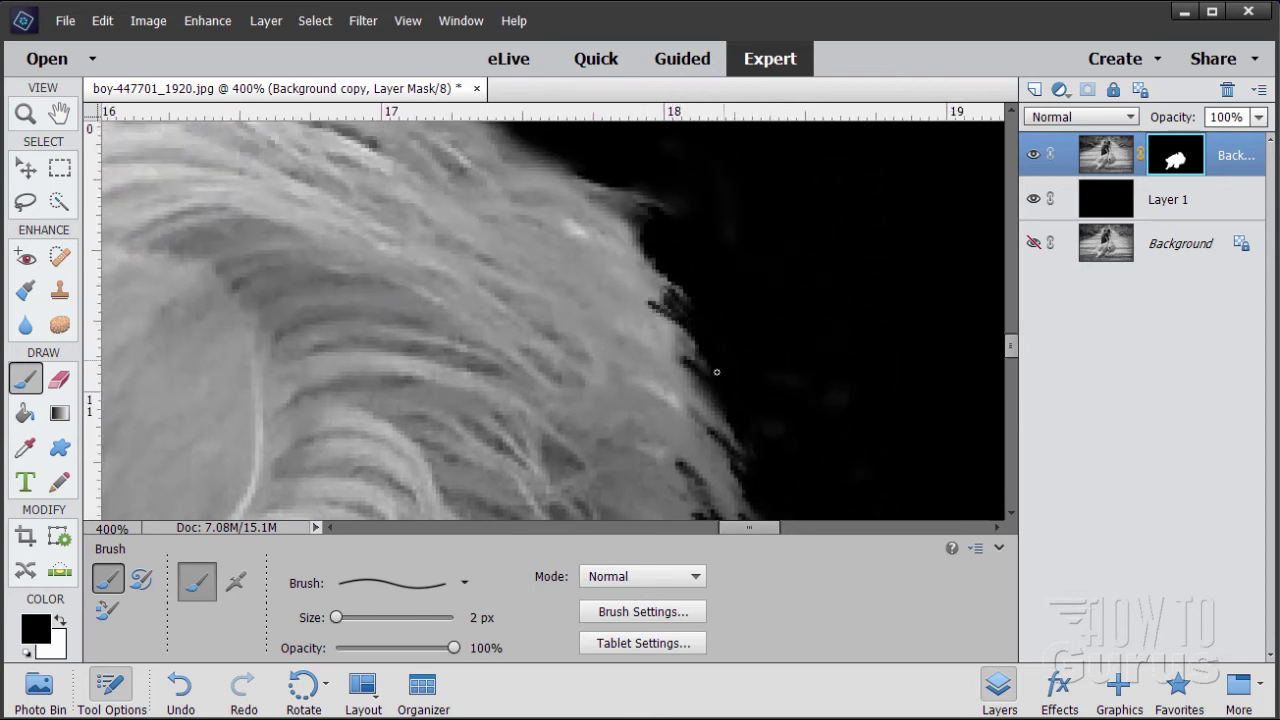
pyautogui.moveTo(712, 372); pyautogui.dragTo(668, 338)
pyautogui.moveTo(679, 247); pyautogui.dragTo(754, 317)
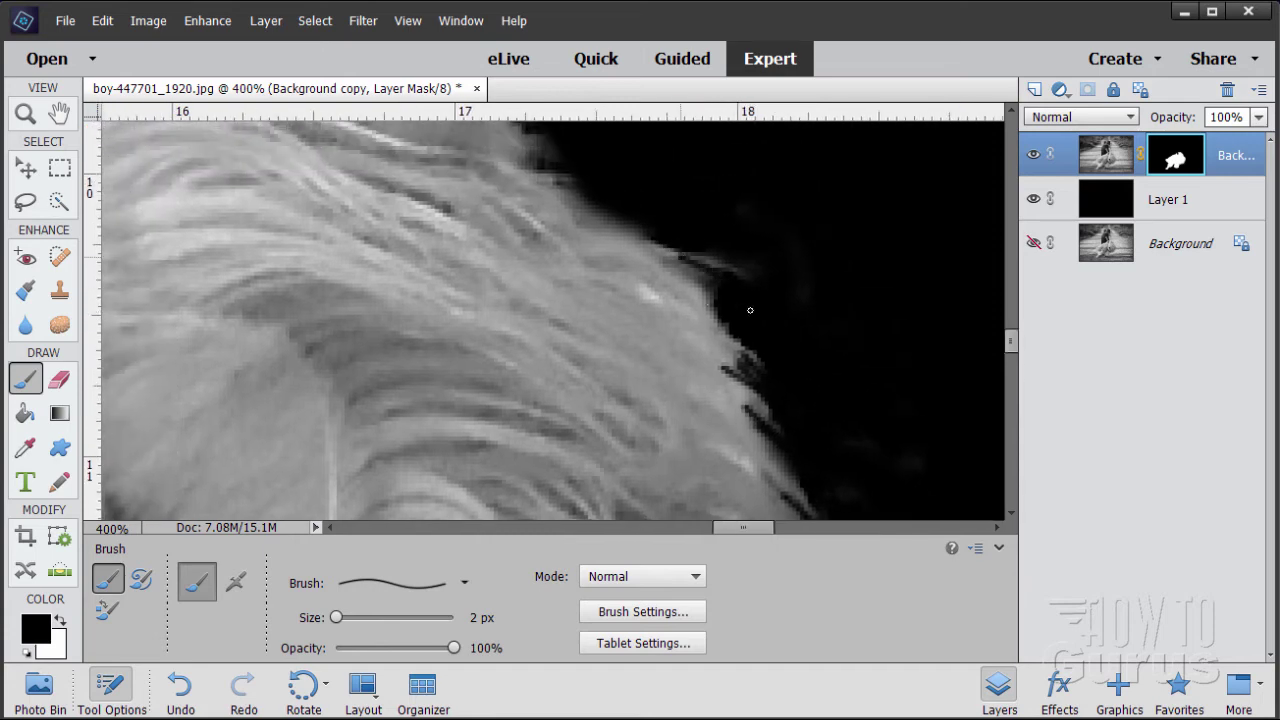
pyautogui.moveTo(672, 282); pyautogui.dragTo(766, 337)
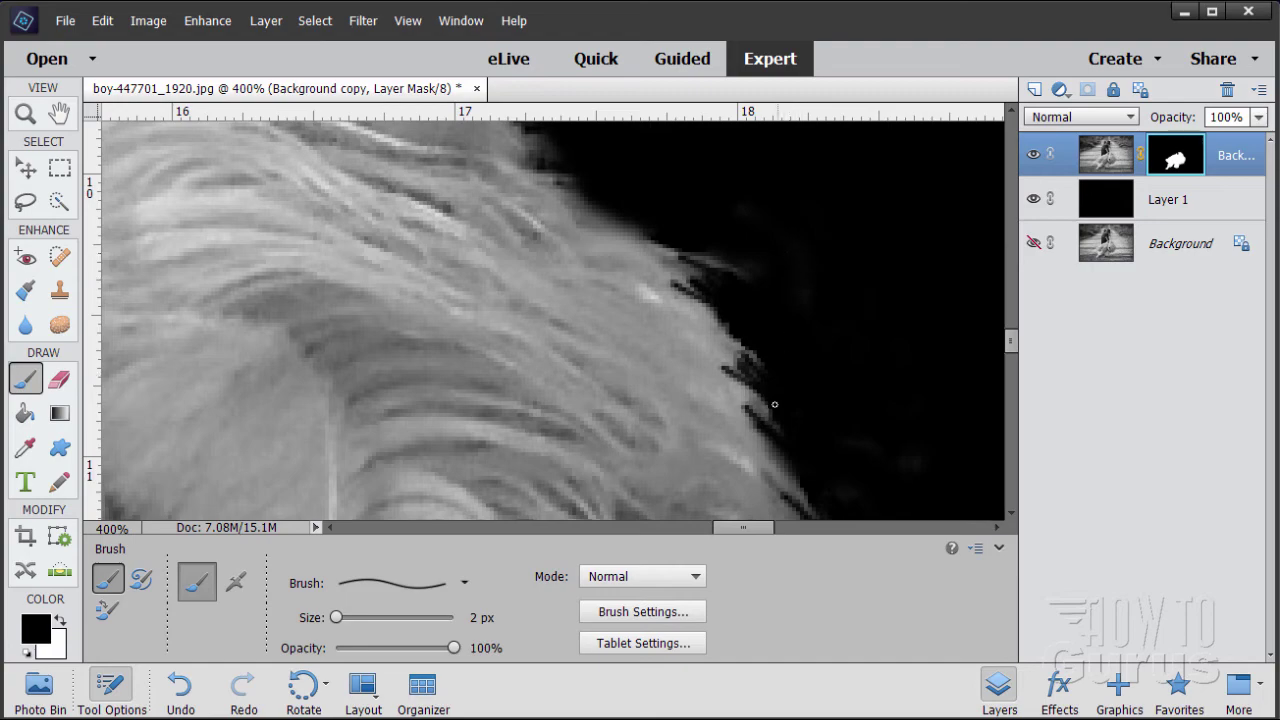
pyautogui.moveTo(559, 416); pyautogui.dragTo(608, 296)
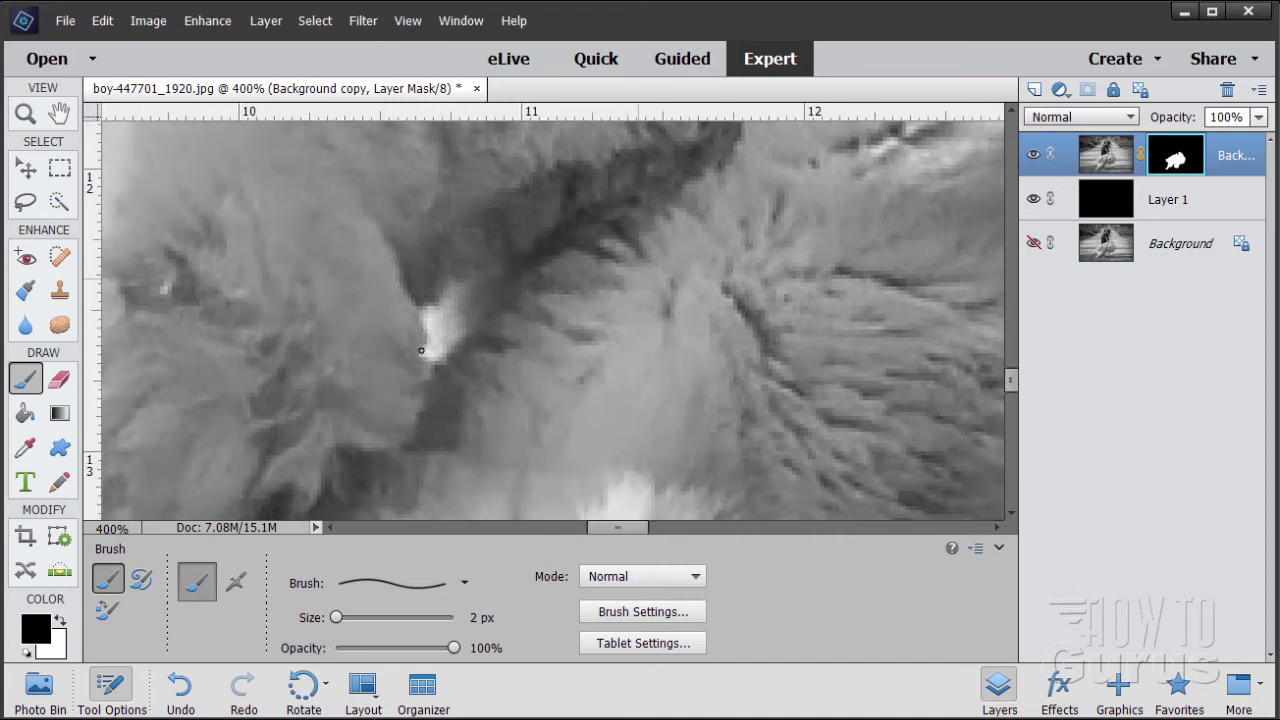
pyautogui.moveTo(584, 346); pyautogui.dragTo(600, 303)
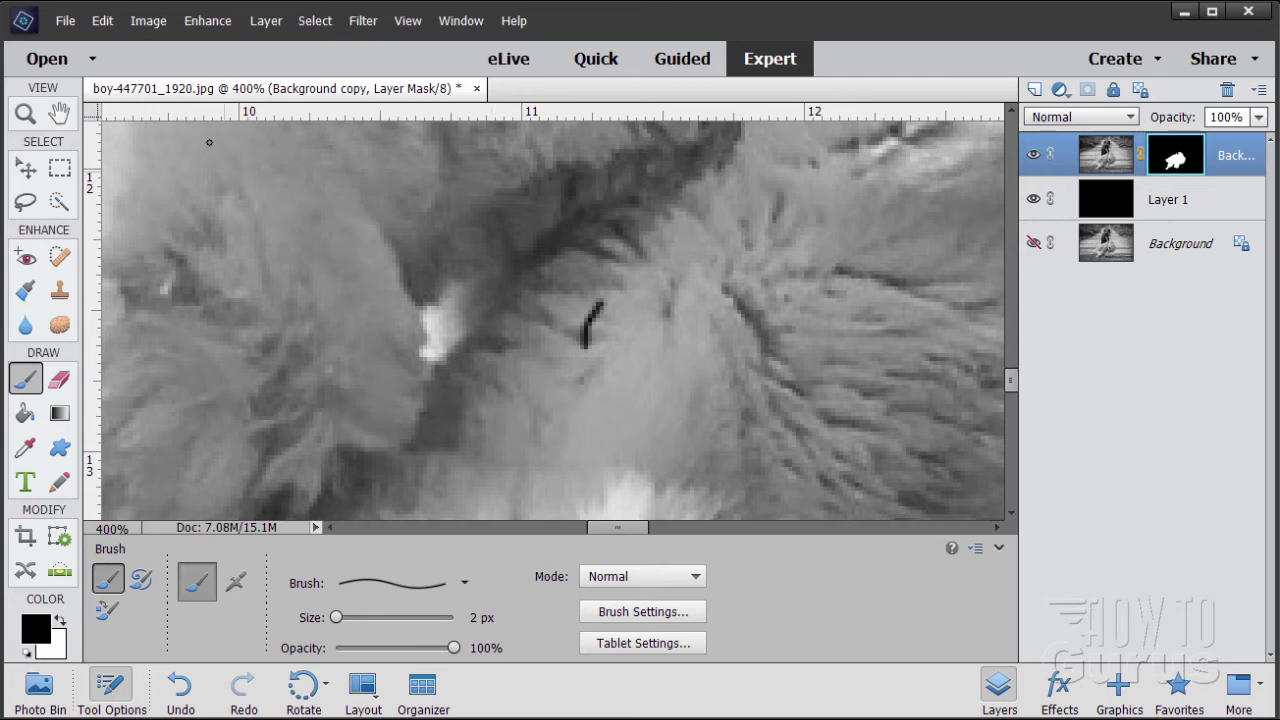
pyautogui.click(103, 20)
pyautogui.click(115, 42)
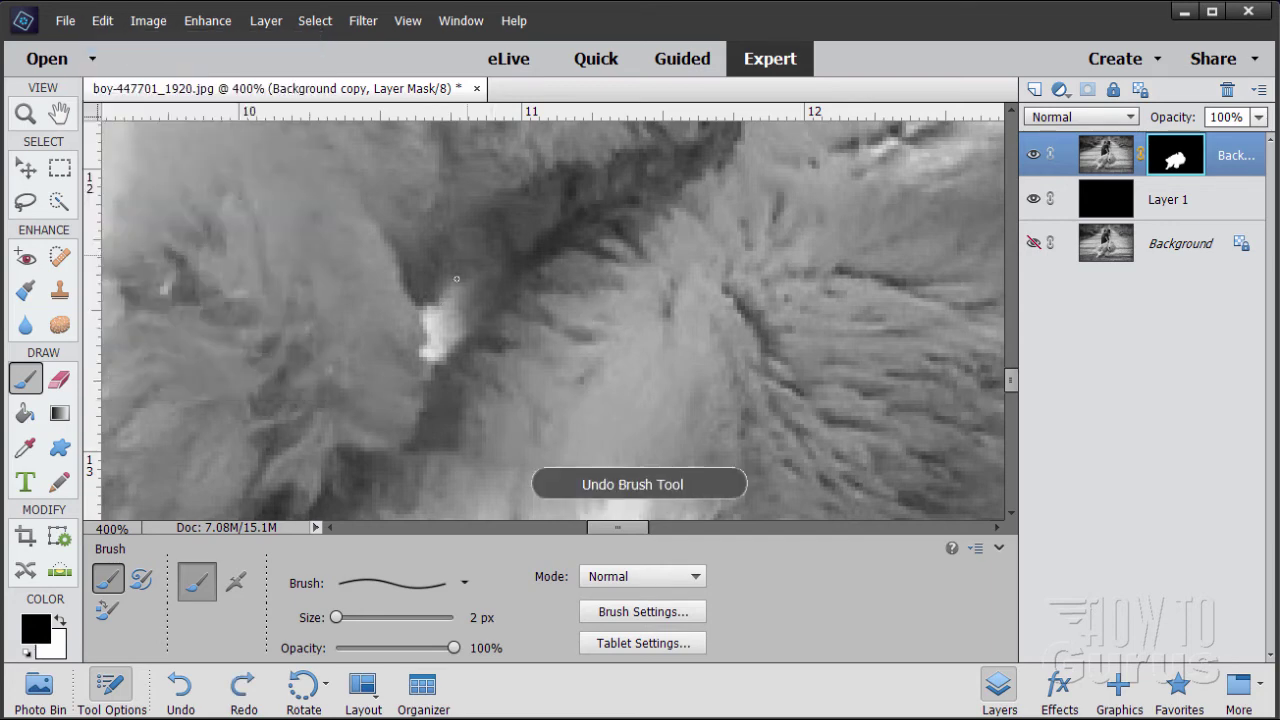
# Step: Paint the small bright background gap between the lion's paw and body fur solid black with the 2 px Brush
pyautogui.moveTo(431, 315)
pyautogui.mouseDown()
pyautogui.moveTo(424, 352)
pyautogui.moveTo(438, 365)
pyautogui.moveTo(447, 335)
pyautogui.moveTo(418, 310)
pyautogui.moveTo(443, 306)
pyautogui.moveTo(454, 336)
pyautogui.moveTo(451, 291)
pyautogui.moveTo(457, 332)
pyautogui.moveTo(445, 288)
pyautogui.mouseUp()
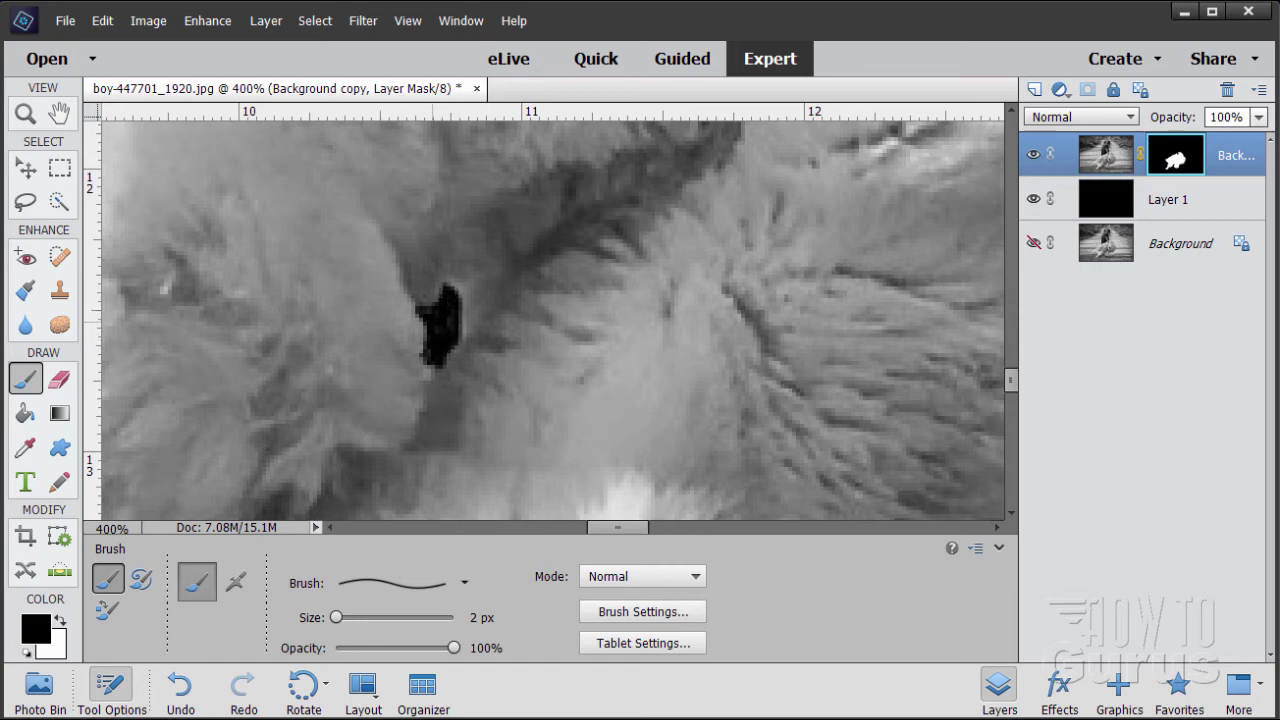
pyautogui.moveTo(465, 337); pyautogui.dragTo(462, 310)
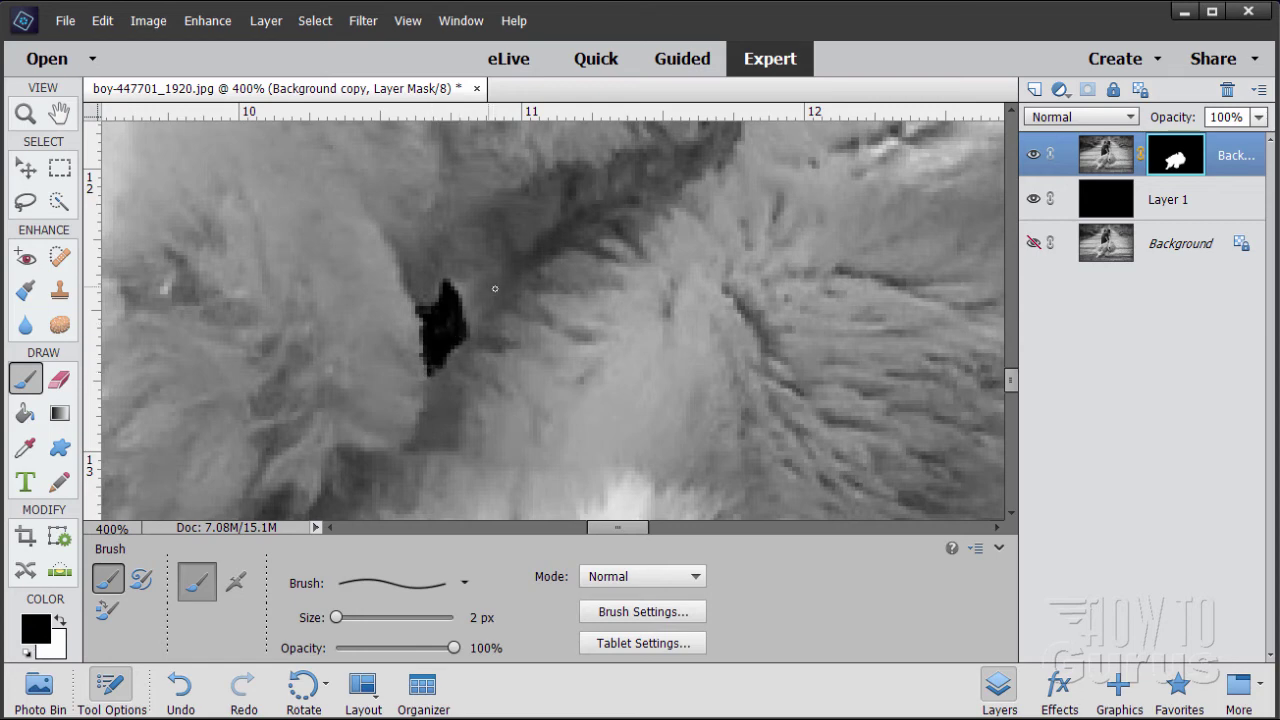
# Step: Zoom out to 50%, hide the black Layer 1 and show the Background layer behind the masked lion
pyautogui.click(33, 126)
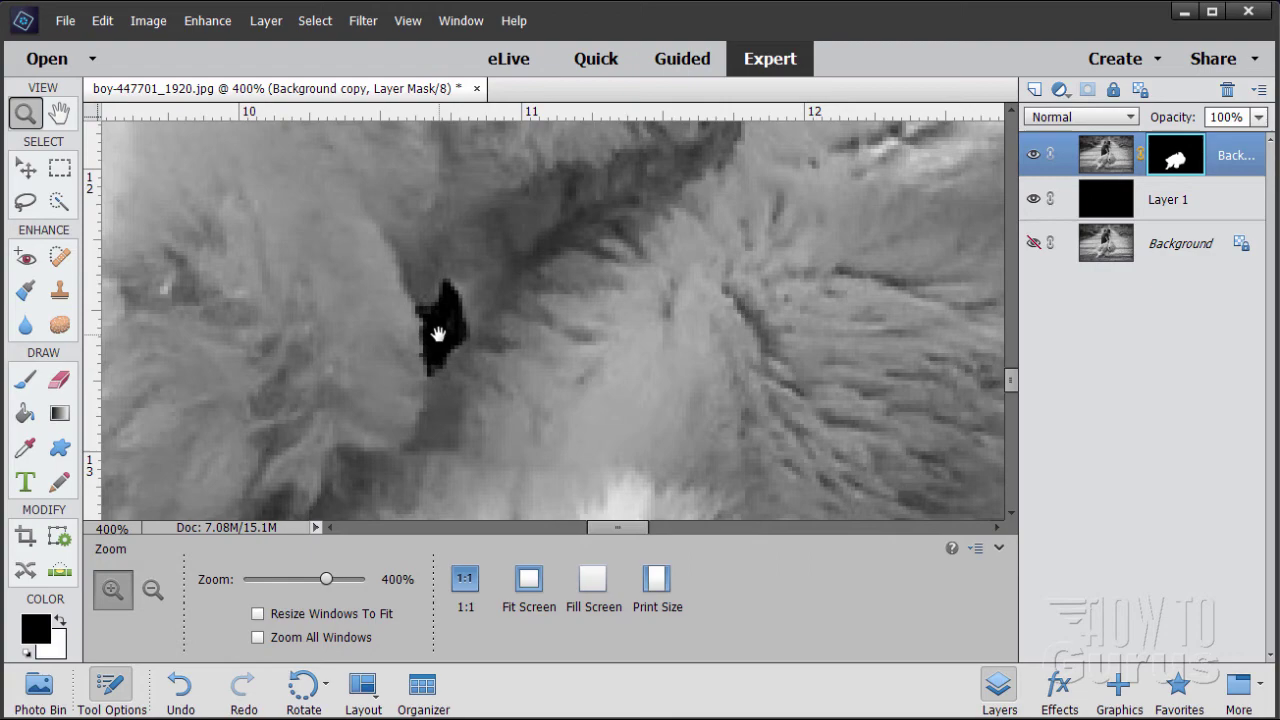
pyautogui.keyDown('alt'); pyautogui.click(449, 335); pyautogui.keyUp('alt')
pyautogui.keyDown('alt'); pyautogui.click(450, 335); pyautogui.keyUp('alt')
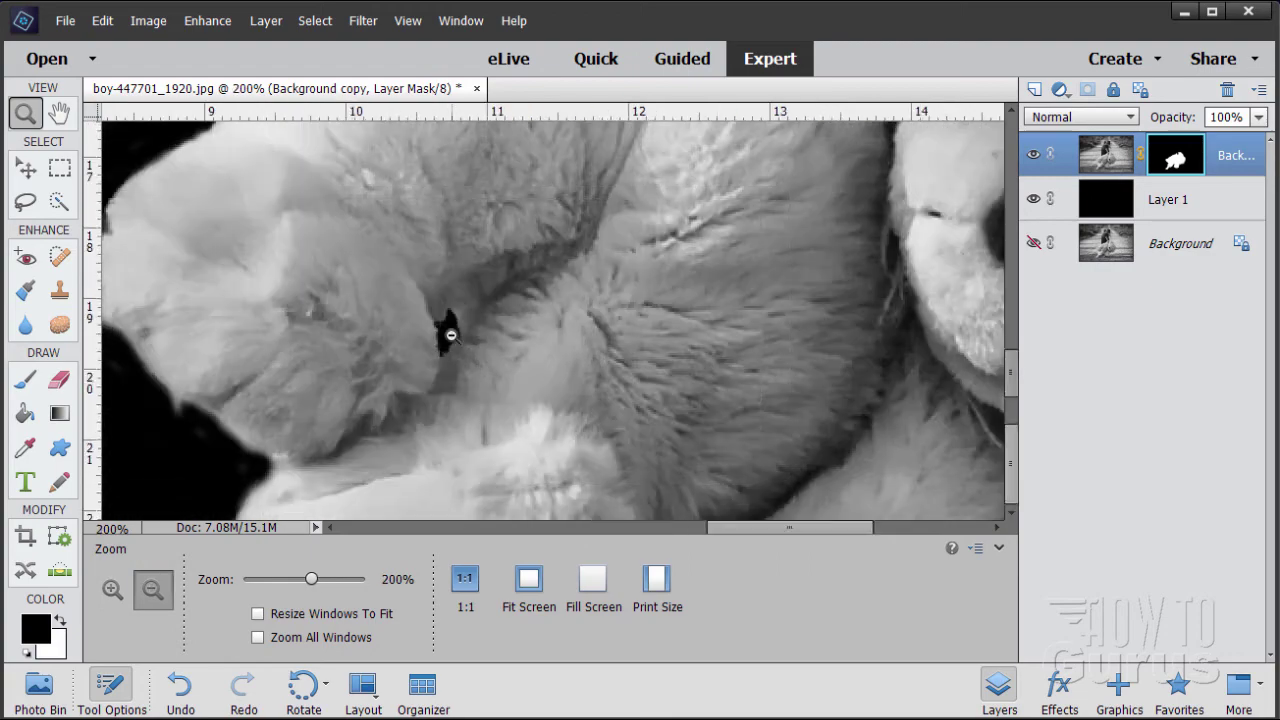
pyautogui.keyDown('alt'); pyautogui.click(450, 335); pyautogui.keyUp('alt')
pyautogui.keyDown('alt'); pyautogui.click(697, 291); pyautogui.keyUp('alt')
pyautogui.keyDown('alt'); pyautogui.click(735, 287); pyautogui.keyUp('alt')
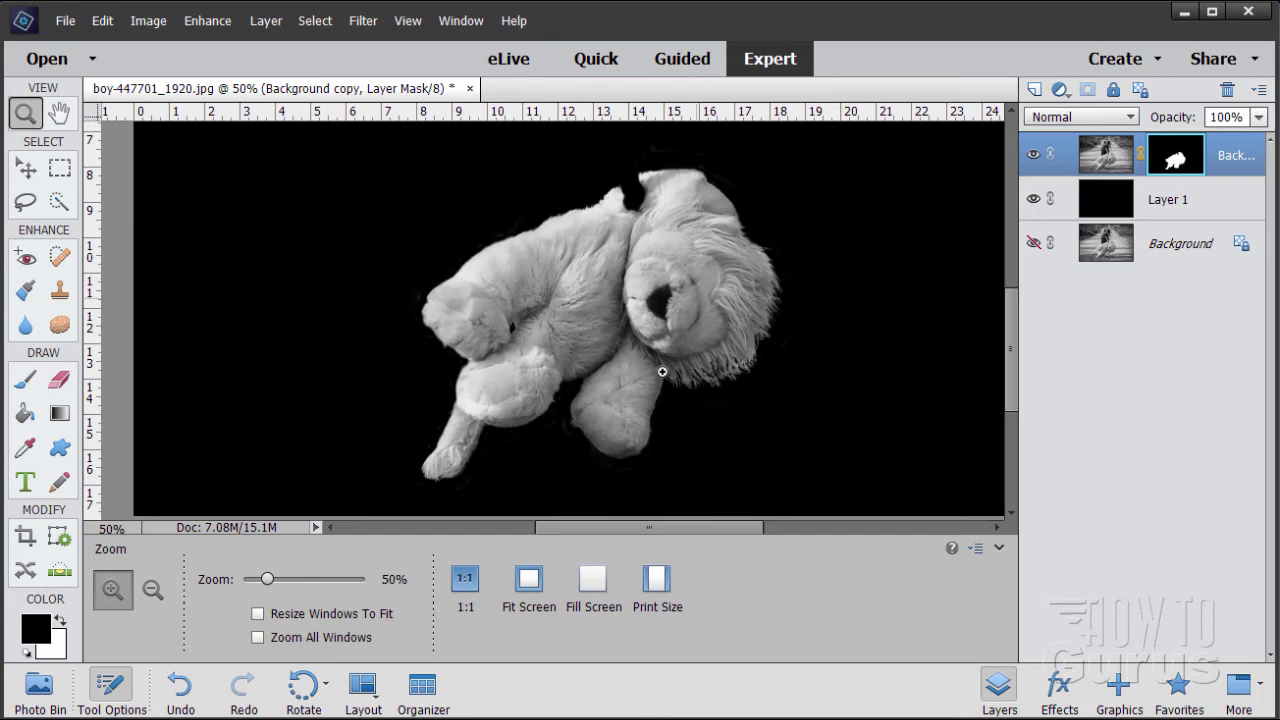
pyautogui.click(1034, 198)
pyautogui.click(1033, 244)
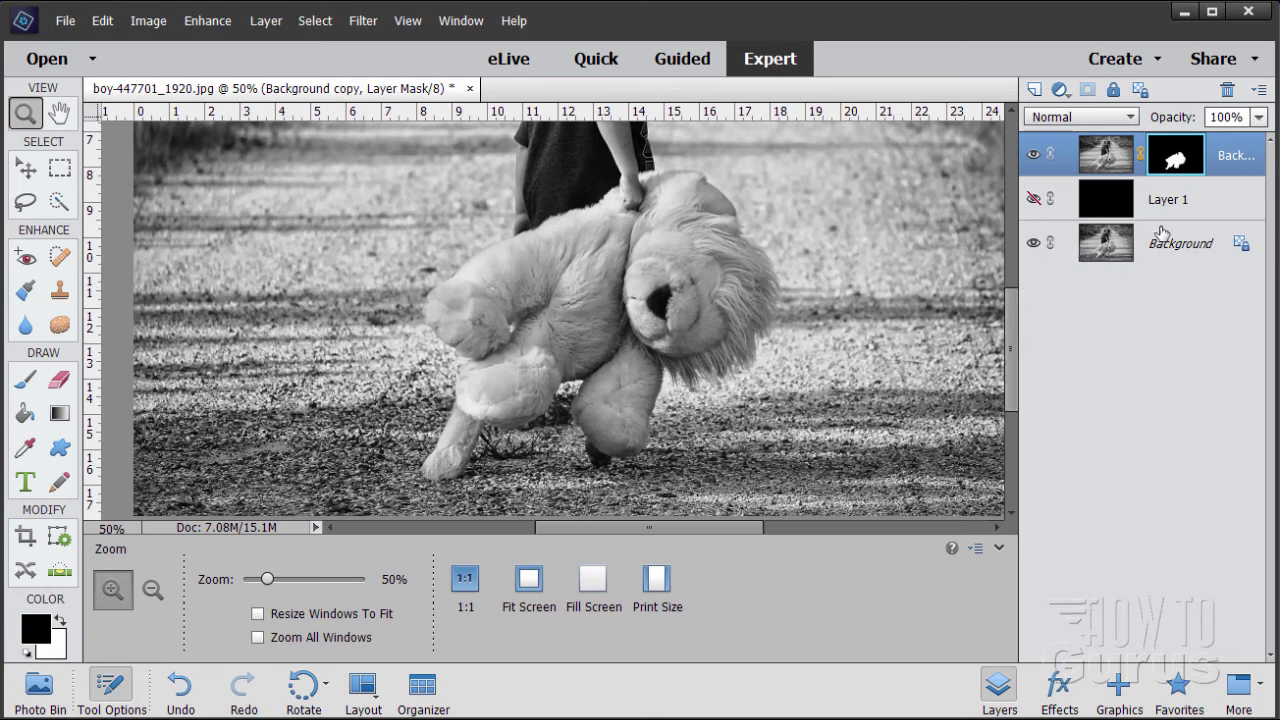
# Step: Target the Background copy layer's image instead of its mask and start a Hue/Saturation adjustment with Colorize enabled
pyautogui.click(1113, 157)
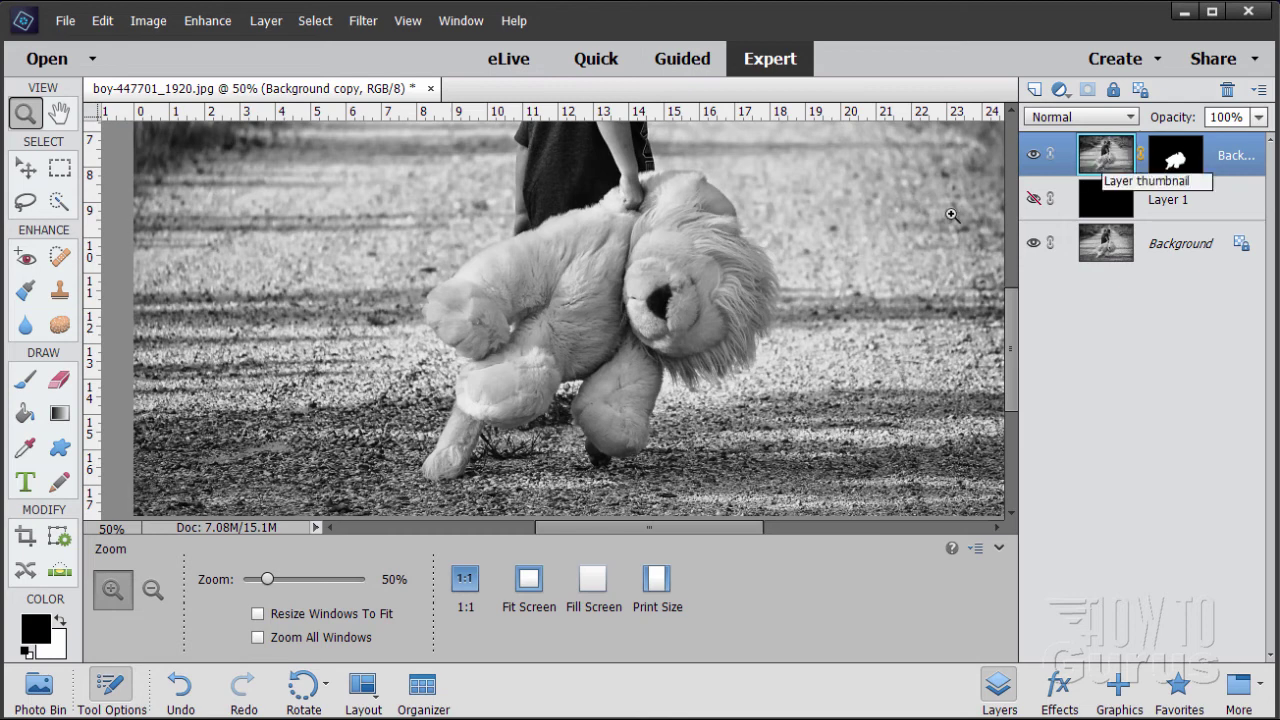
pyautogui.click(26, 170)
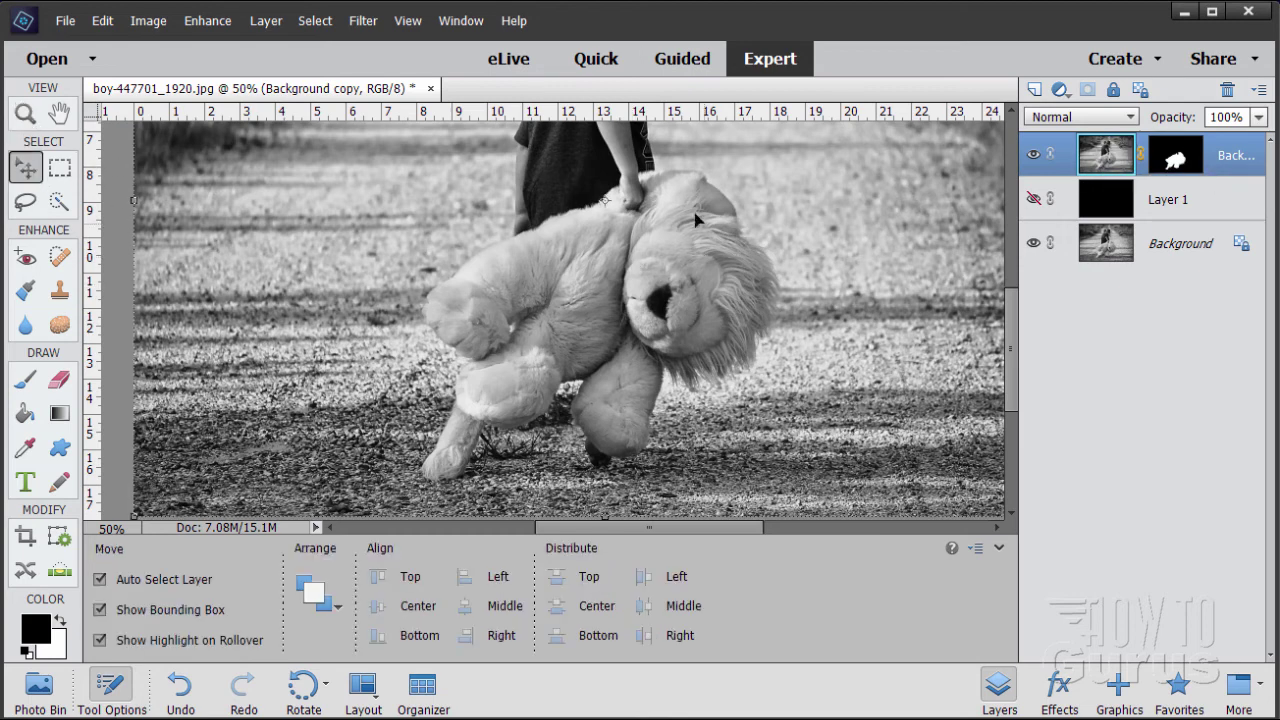
pyautogui.click(1033, 243)
pyautogui.click(1033, 243)
pyautogui.click(219, 30)
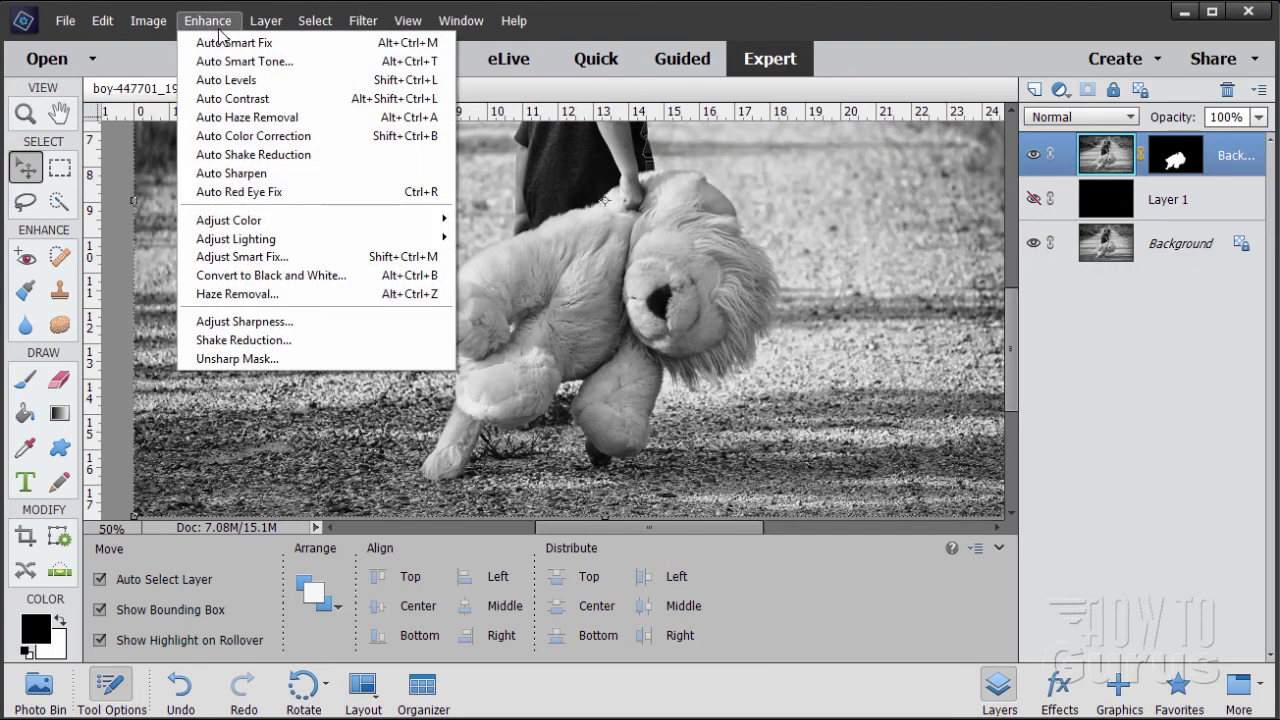
pyautogui.moveTo(260, 224)
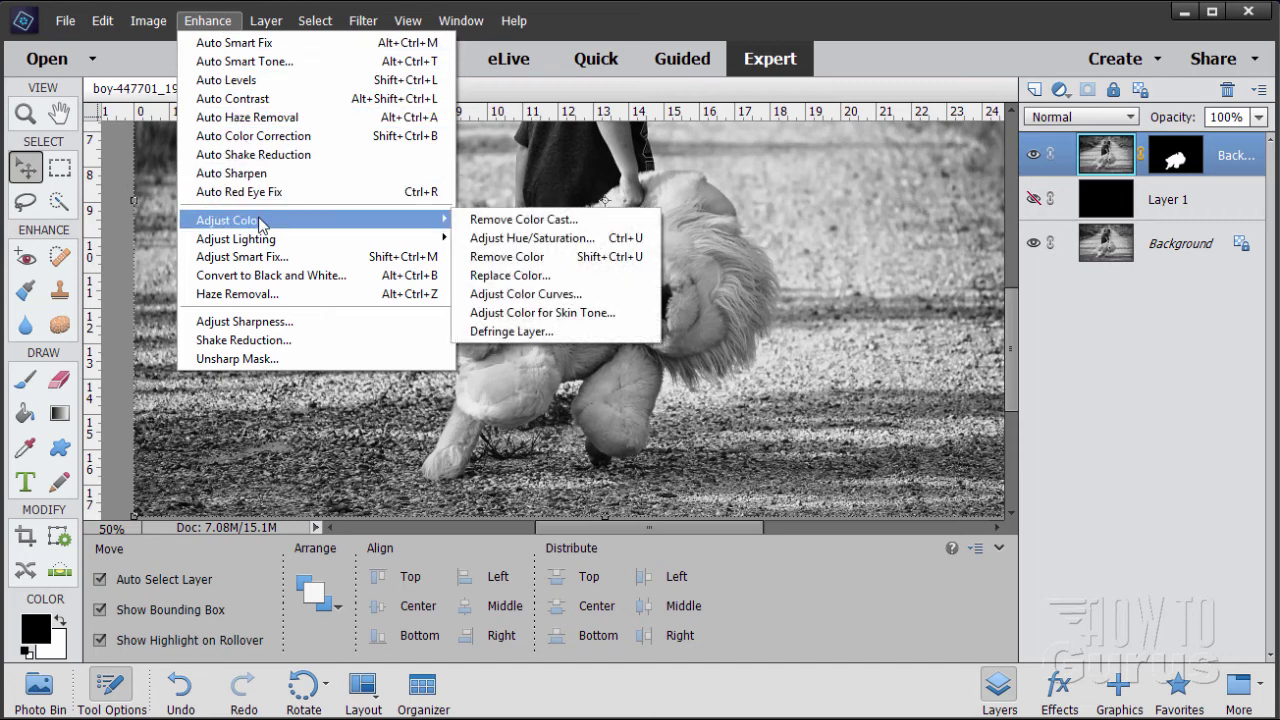
pyautogui.click(520, 238)
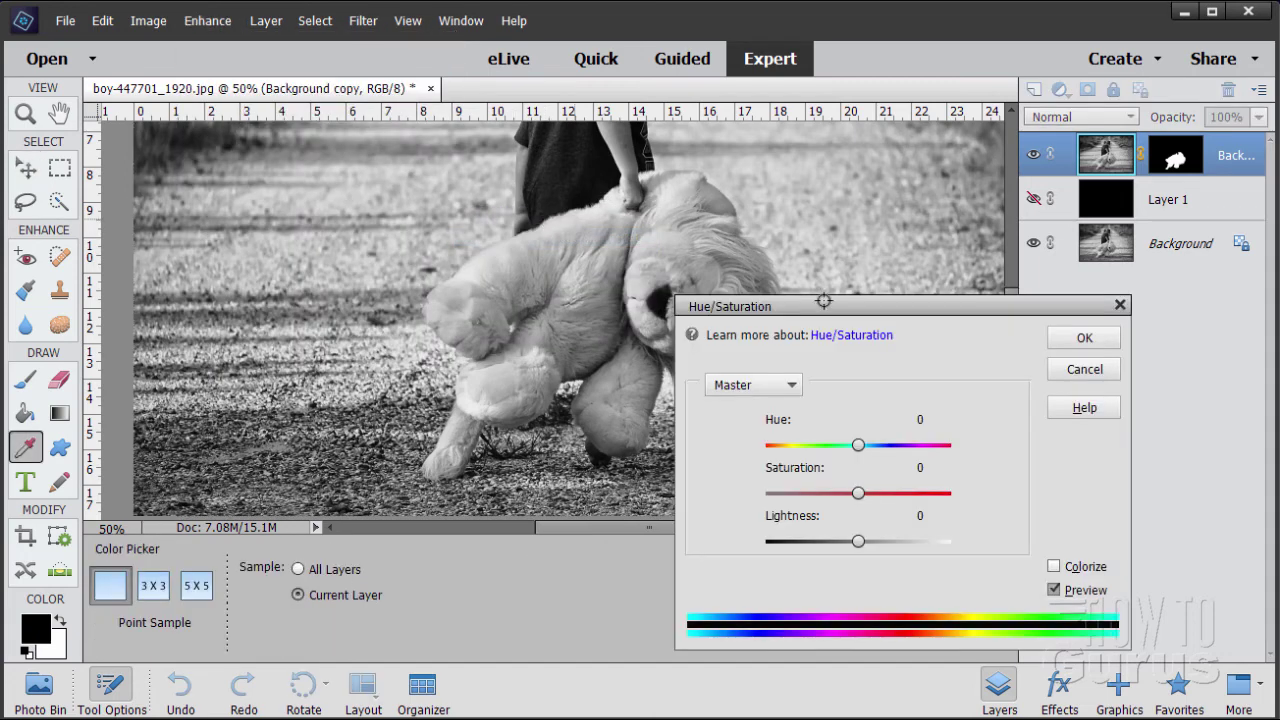
pyautogui.moveTo(909, 306); pyautogui.dragTo(1015, 296)
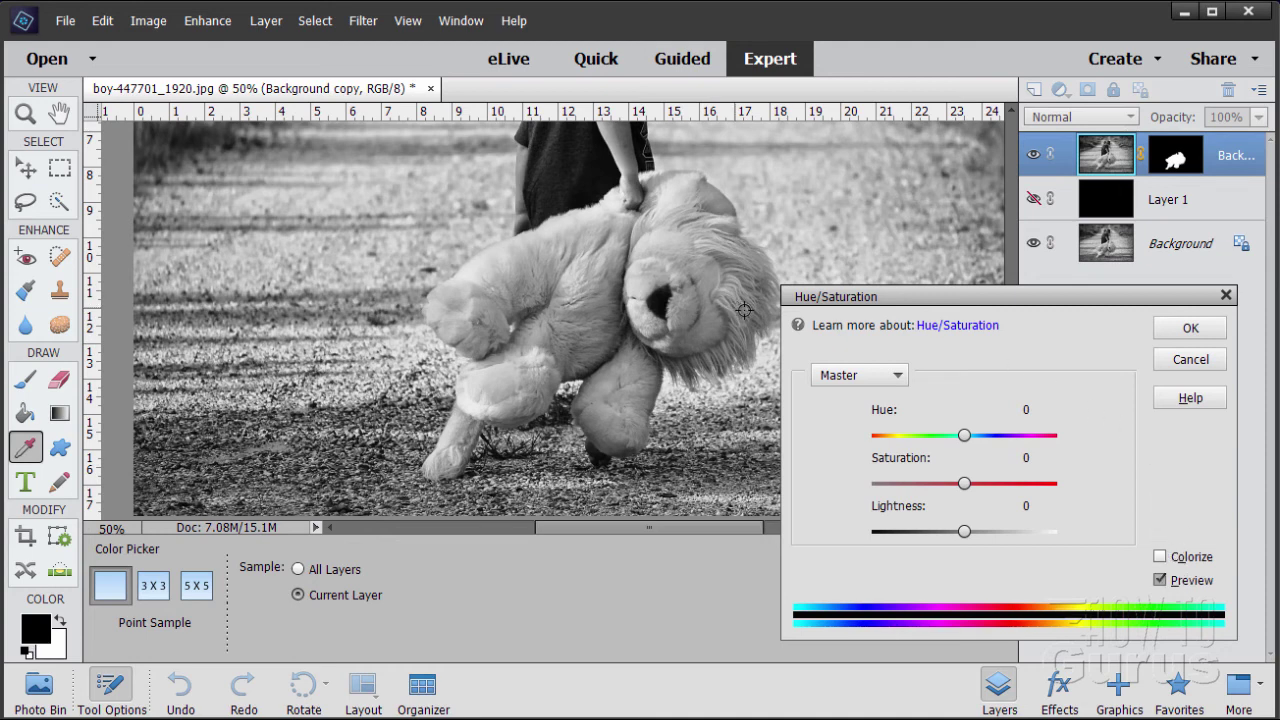
pyautogui.click(1160, 556)
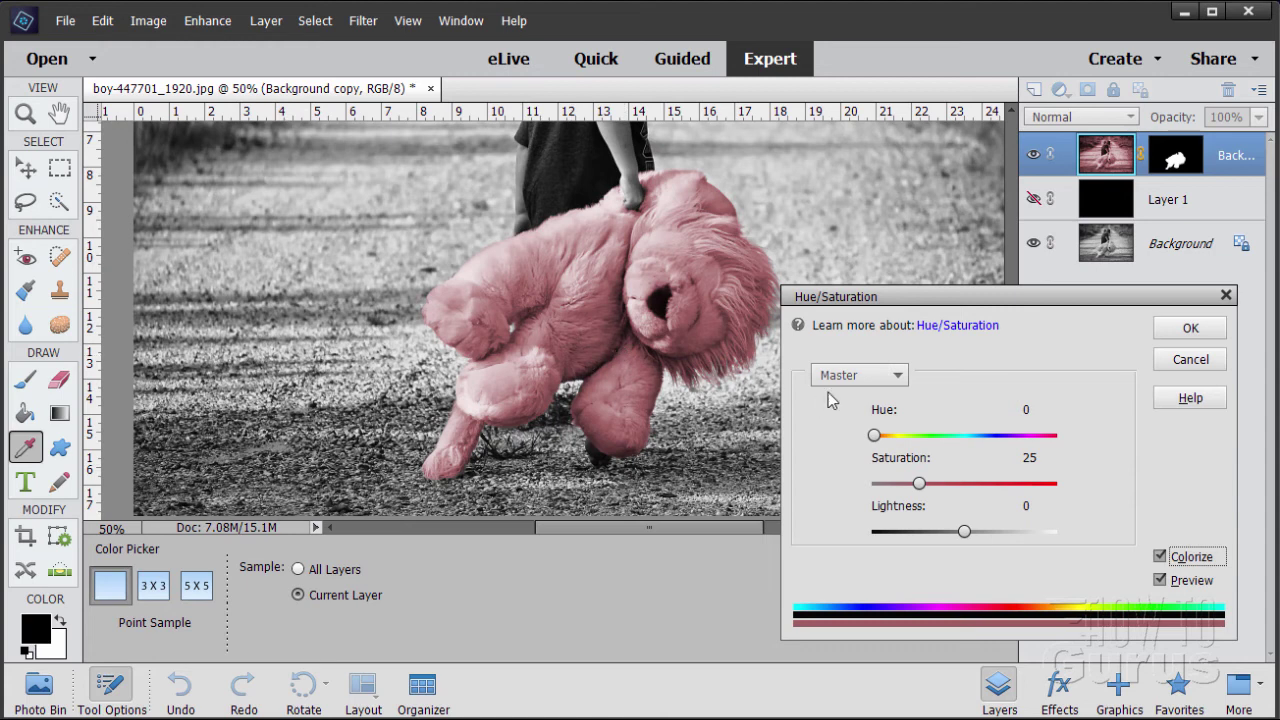
# Step: Colorize the lion with hue 33, saturation 29 and lightness +4, and apply the adjustment
pyautogui.moveTo(875, 439); pyautogui.dragTo(894, 442)
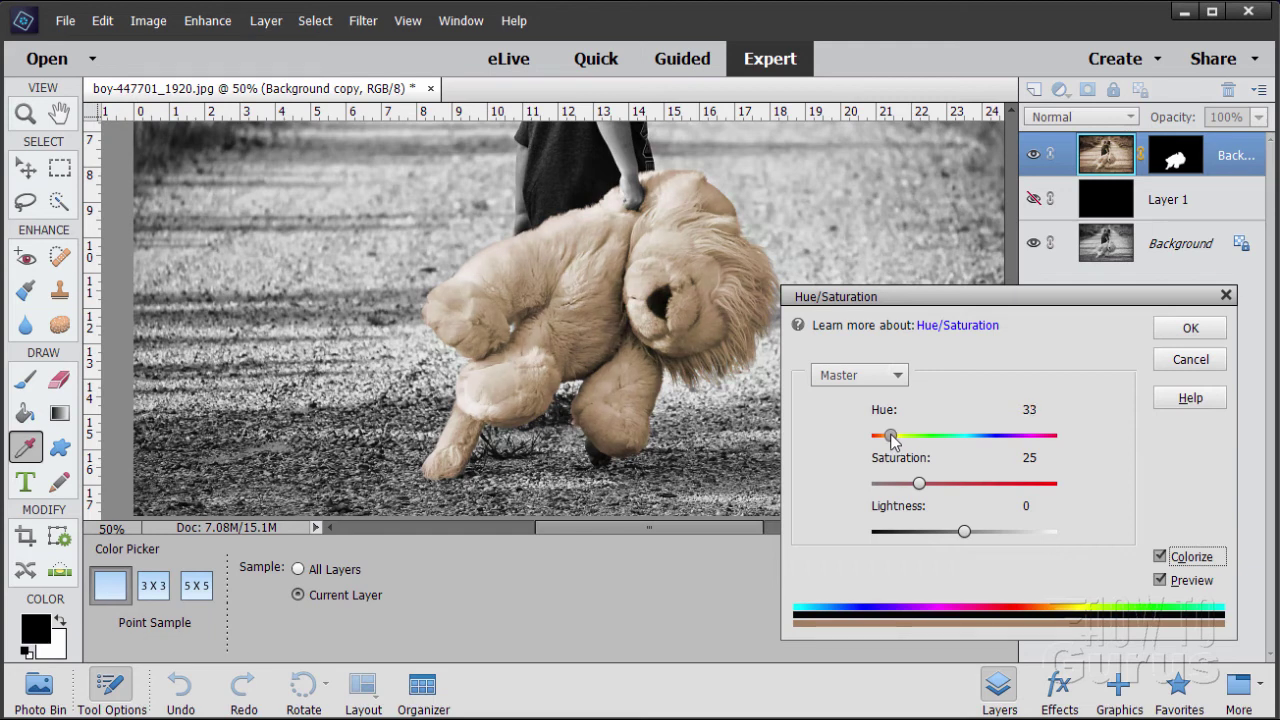
pyautogui.moveTo(920, 485); pyautogui.dragTo(924, 487)
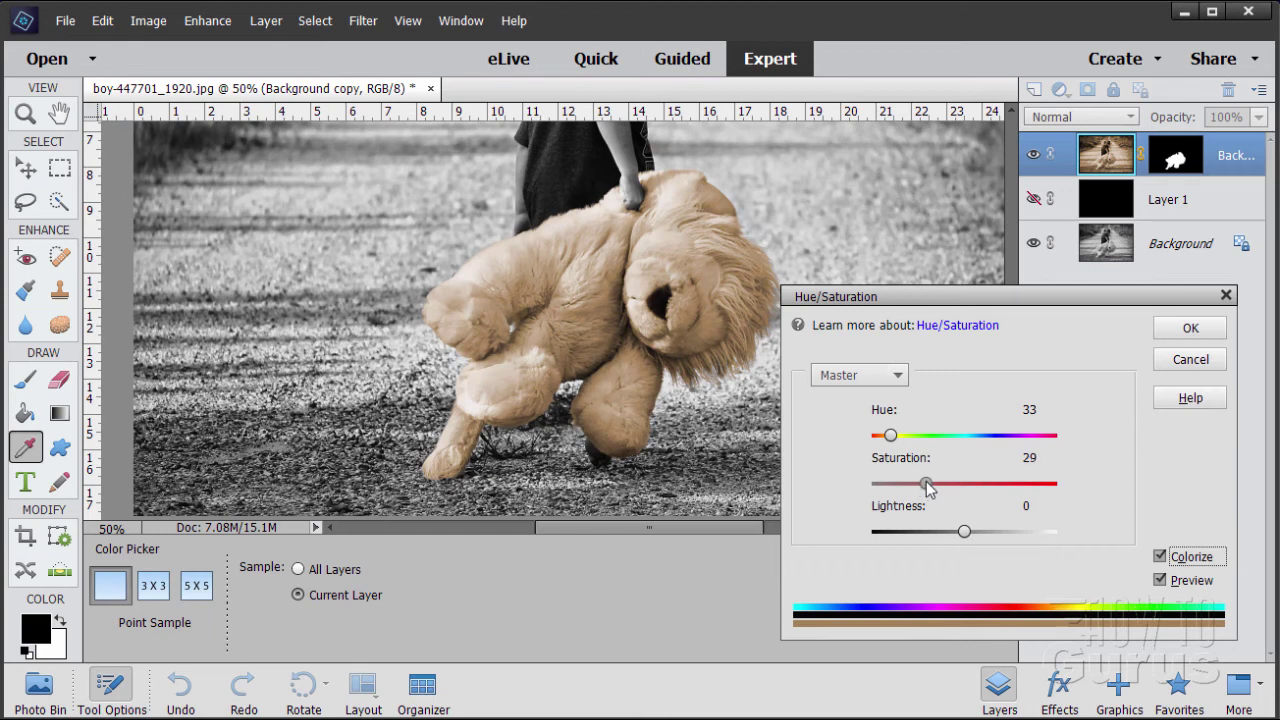
pyautogui.moveTo(965, 535); pyautogui.dragTo(970, 537)
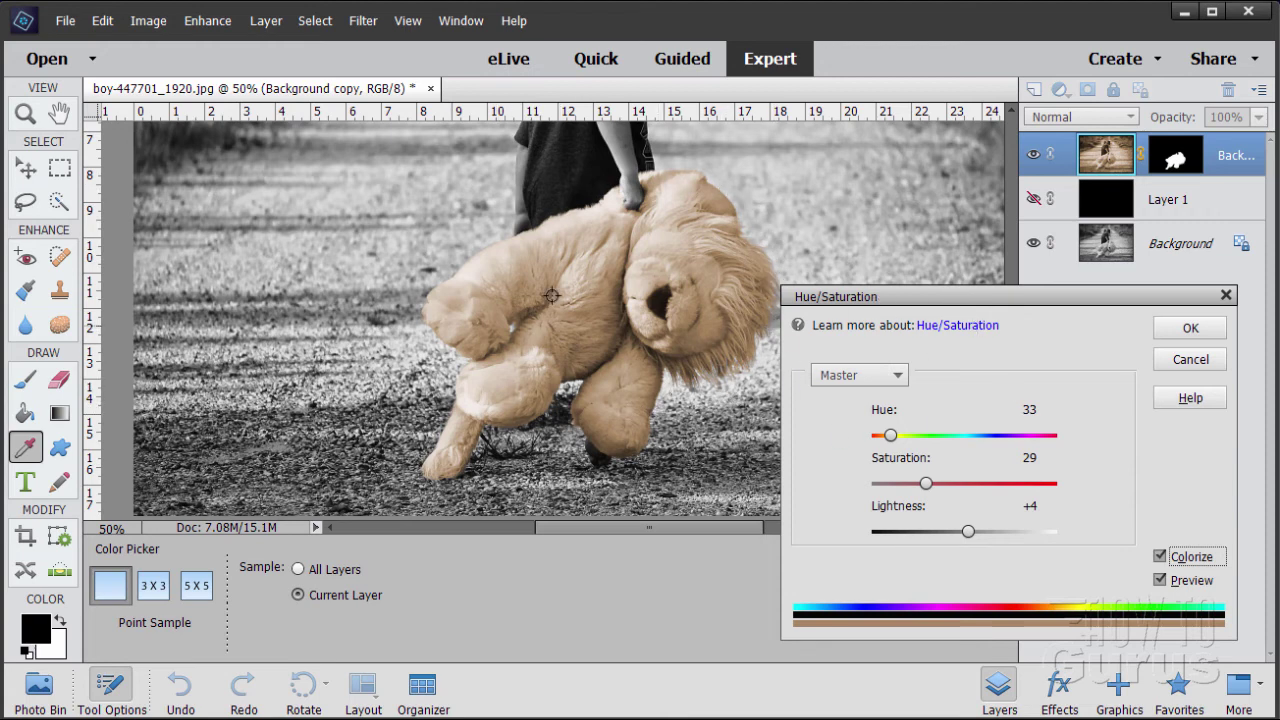
pyautogui.click(1170, 330)
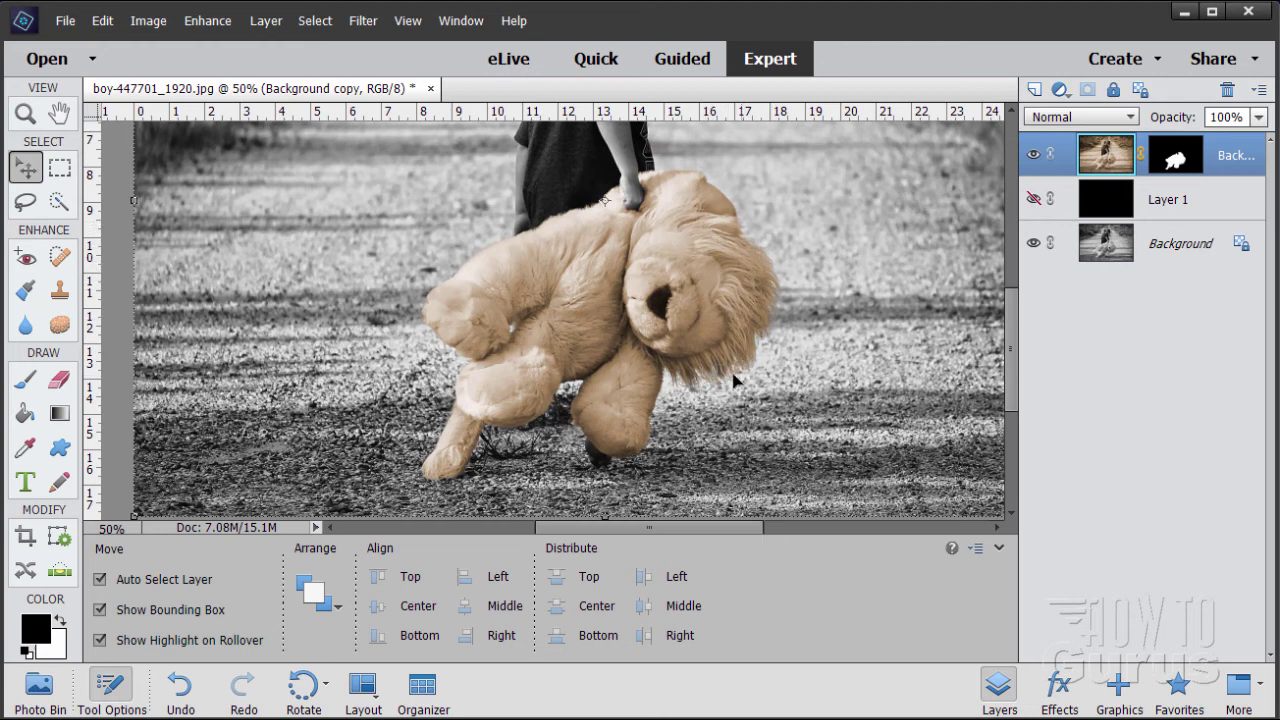
# Step: Paint white on the layer mask with a 14 px Brush over the uncolored gaps between the lower mane's strands
pyautogui.click(30, 116)
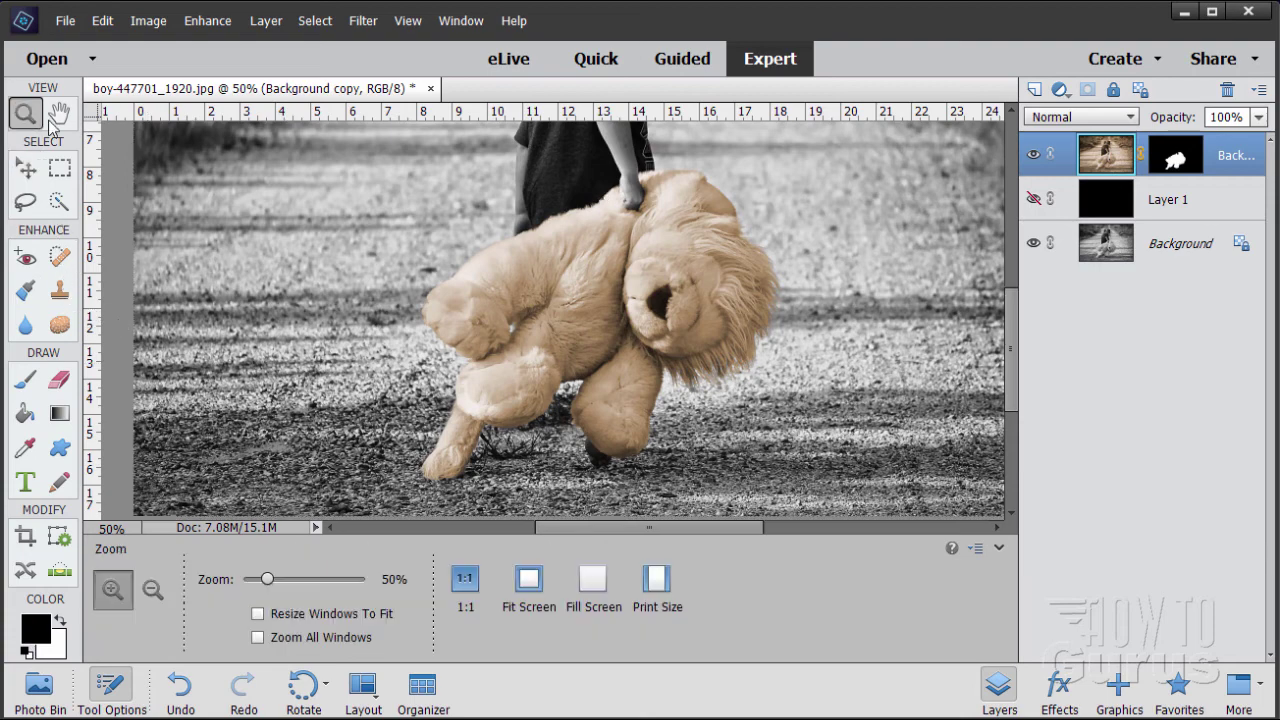
pyautogui.click(727, 375)
pyautogui.click(731, 379)
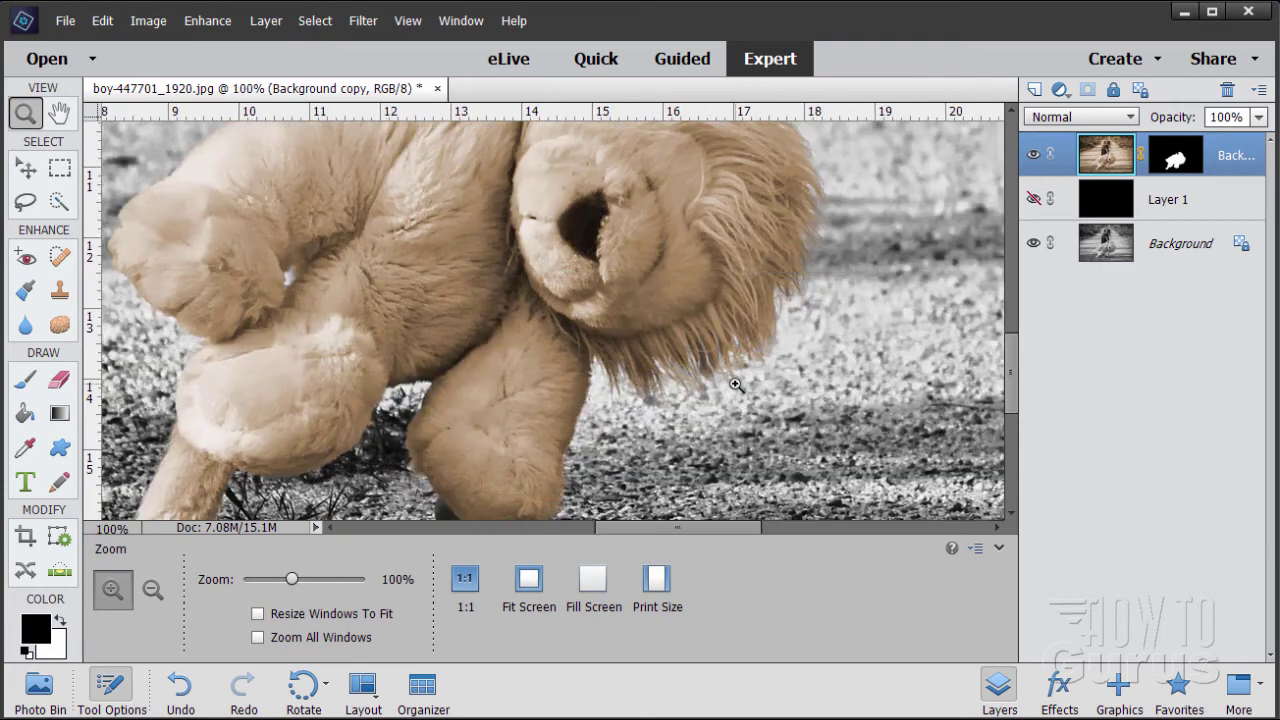
pyautogui.click(735, 384)
pyautogui.click(735, 384)
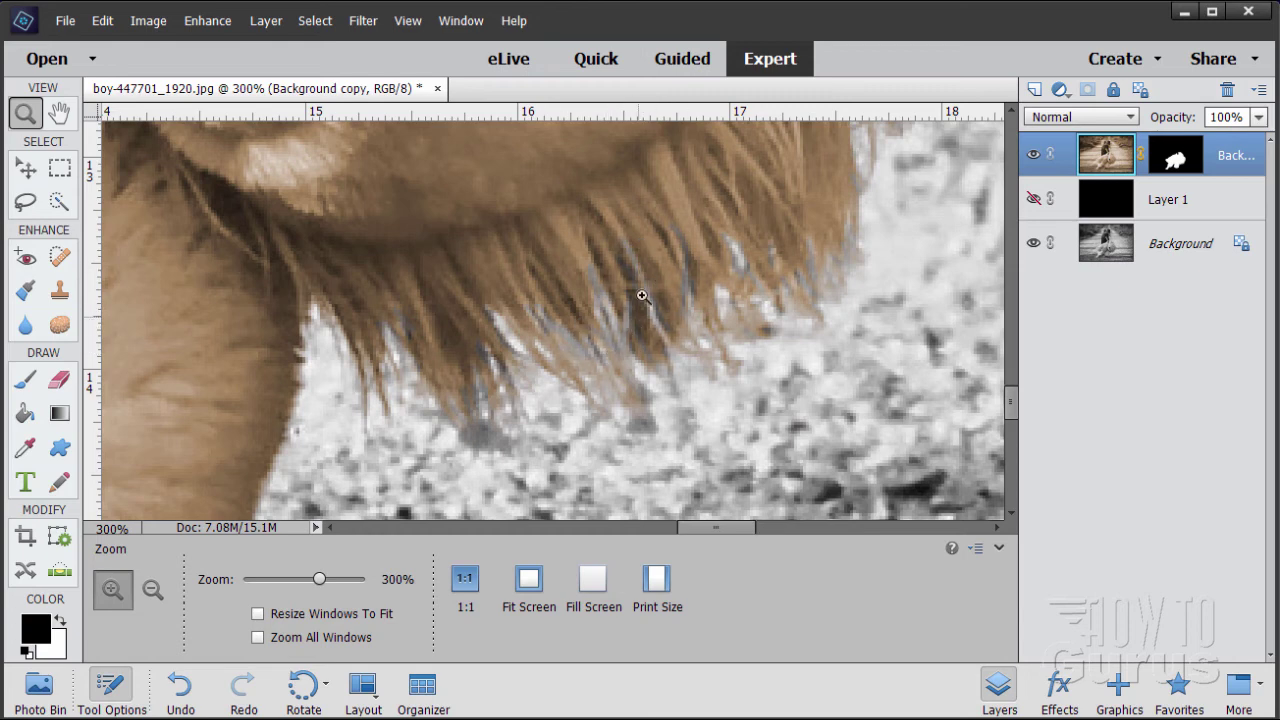
pyautogui.click(1176, 170)
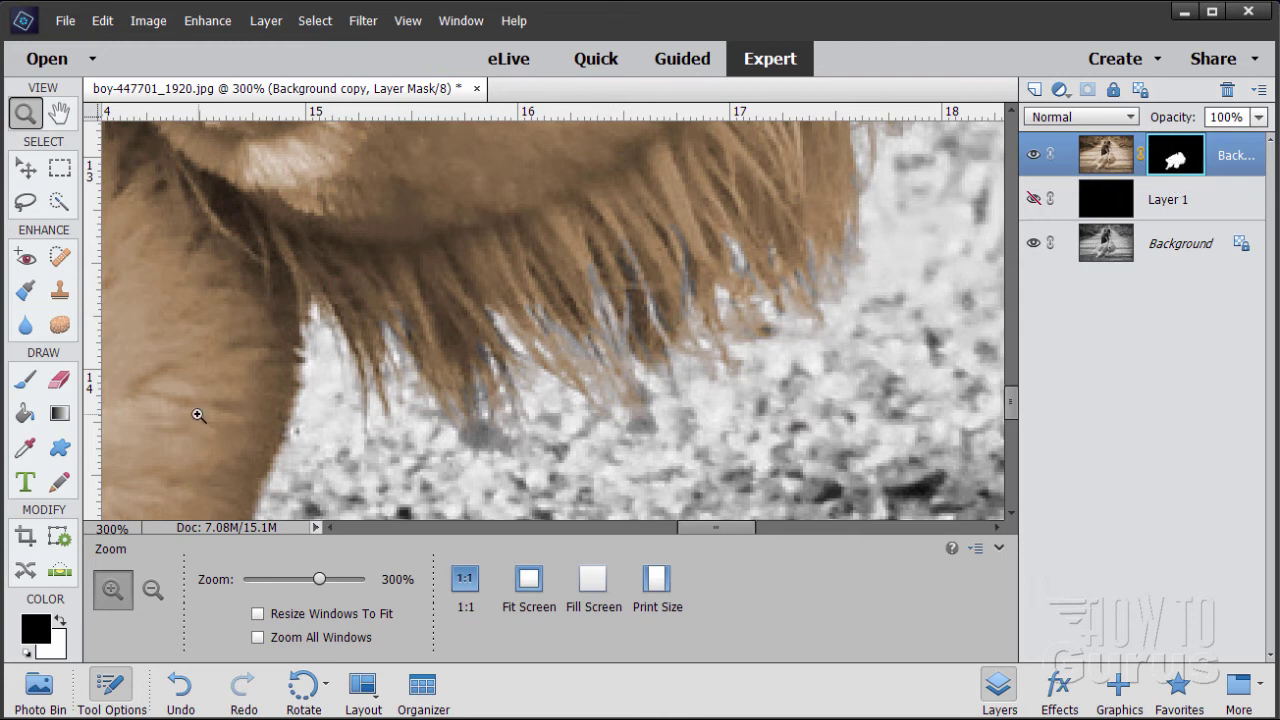
pyautogui.click(60, 621)
pyautogui.click(27, 382)
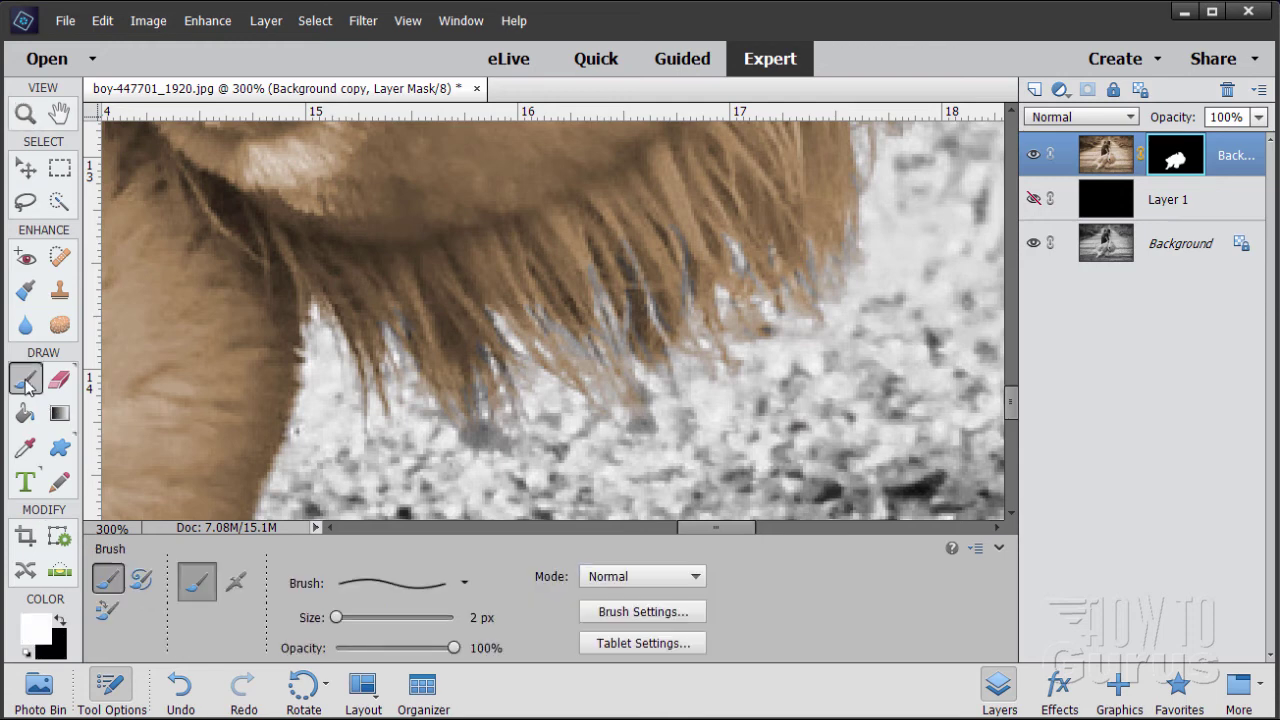
pyautogui.moveTo(337, 617); pyautogui.dragTo(348, 617)
pyautogui.moveTo(612, 268)
pyautogui.mouseDown()
pyautogui.moveTo(604, 333)
pyautogui.moveTo(613, 262)
pyautogui.moveTo(654, 299)
pyautogui.moveTo(666, 239)
pyautogui.moveTo(673, 279)
pyautogui.moveTo(653, 319)
pyautogui.moveTo(563, 308)
pyautogui.moveTo(547, 293)
pyautogui.moveTo(544, 319)
pyautogui.moveTo(582, 342)
pyautogui.moveTo(637, 299)
pyautogui.moveTo(655, 301)
pyautogui.moveTo(675, 238)
pyautogui.moveTo(713, 264)
pyautogui.moveTo(721, 227)
pyautogui.moveTo(702, 292)
pyautogui.moveTo(627, 338)
pyautogui.moveTo(627, 305)
pyautogui.moveTo(672, 297)
pyautogui.moveTo(649, 344)
pyautogui.moveTo(578, 348)
pyautogui.moveTo(569, 369)
pyautogui.moveTo(465, 360)
pyautogui.moveTo(462, 379)
pyautogui.moveTo(404, 313)
pyautogui.moveTo(520, 326)
pyautogui.moveTo(770, 257)
pyautogui.moveTo(775, 244)
pyautogui.moveTo(751, 262)
pyautogui.moveTo(778, 290)
pyautogui.moveTo(816, 251)
pyautogui.mouseUp()
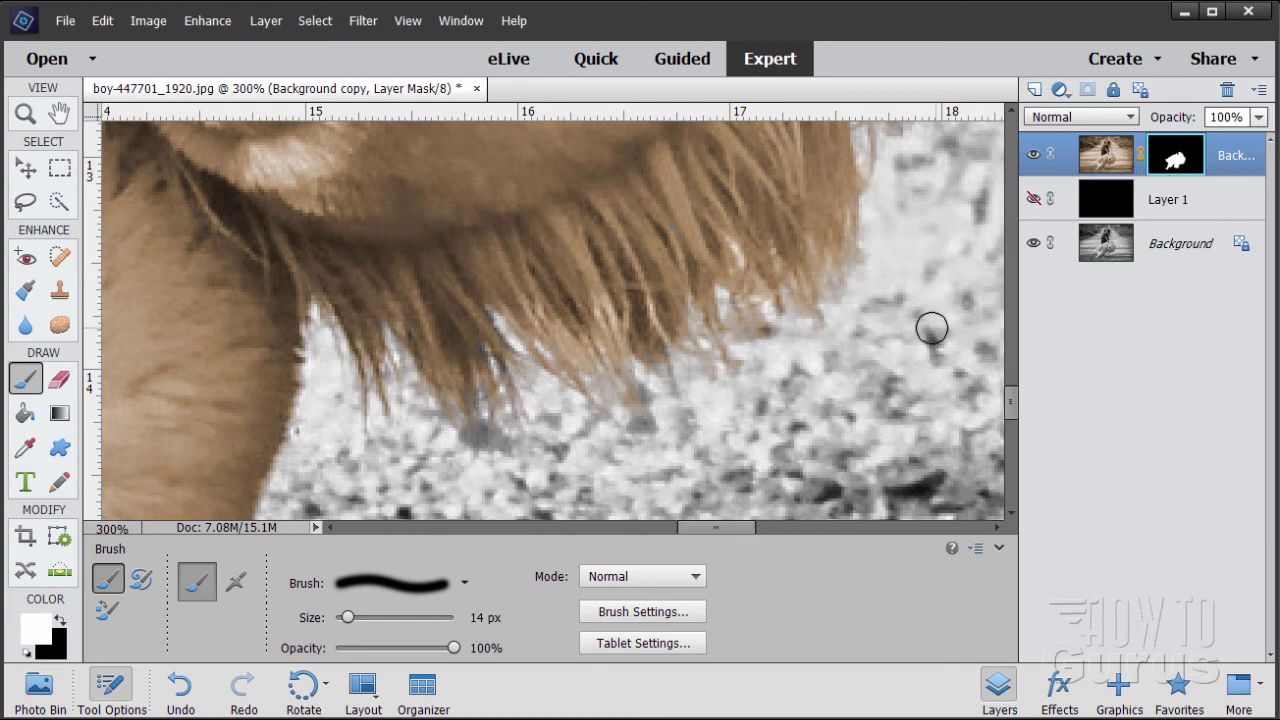
# Step: Touch up the mask in white along the mane's outer edge, working up toward the top of the head
pyautogui.moveTo(893, 200); pyautogui.dragTo(714, 380)
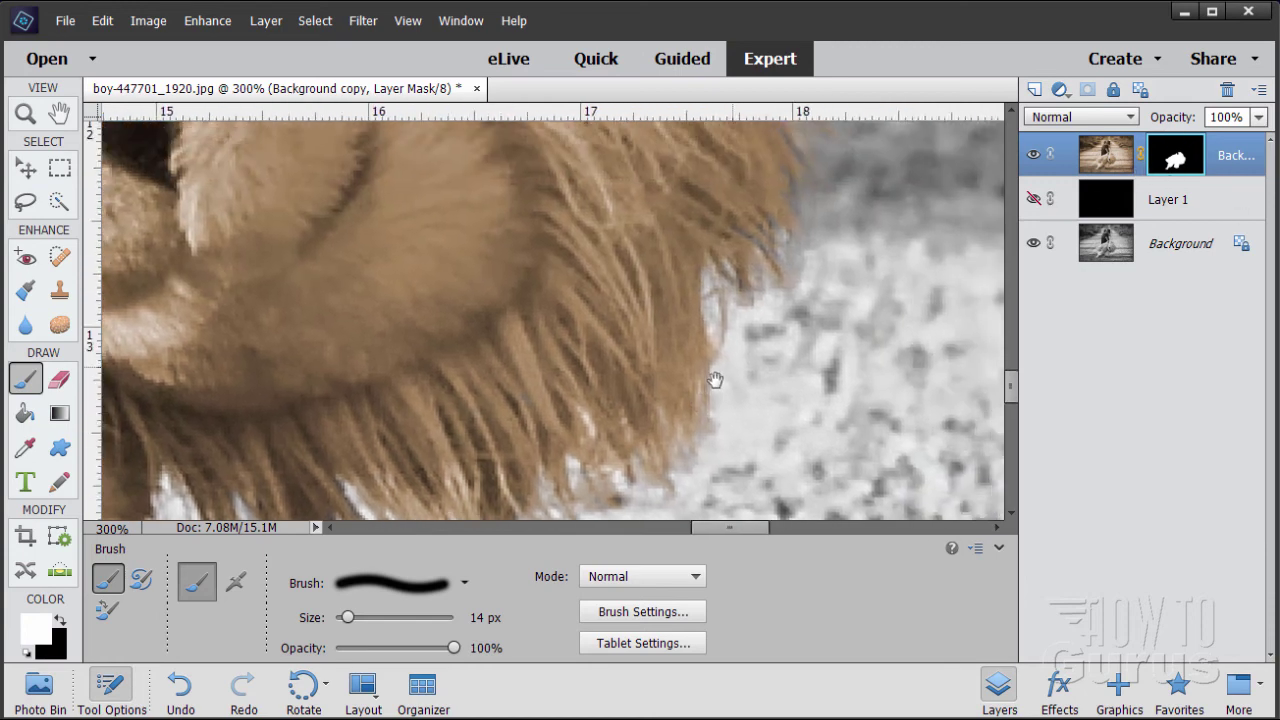
pyautogui.moveTo(854, 229); pyautogui.dragTo(814, 389)
pyautogui.moveTo(791, 306); pyautogui.dragTo(724, 339)
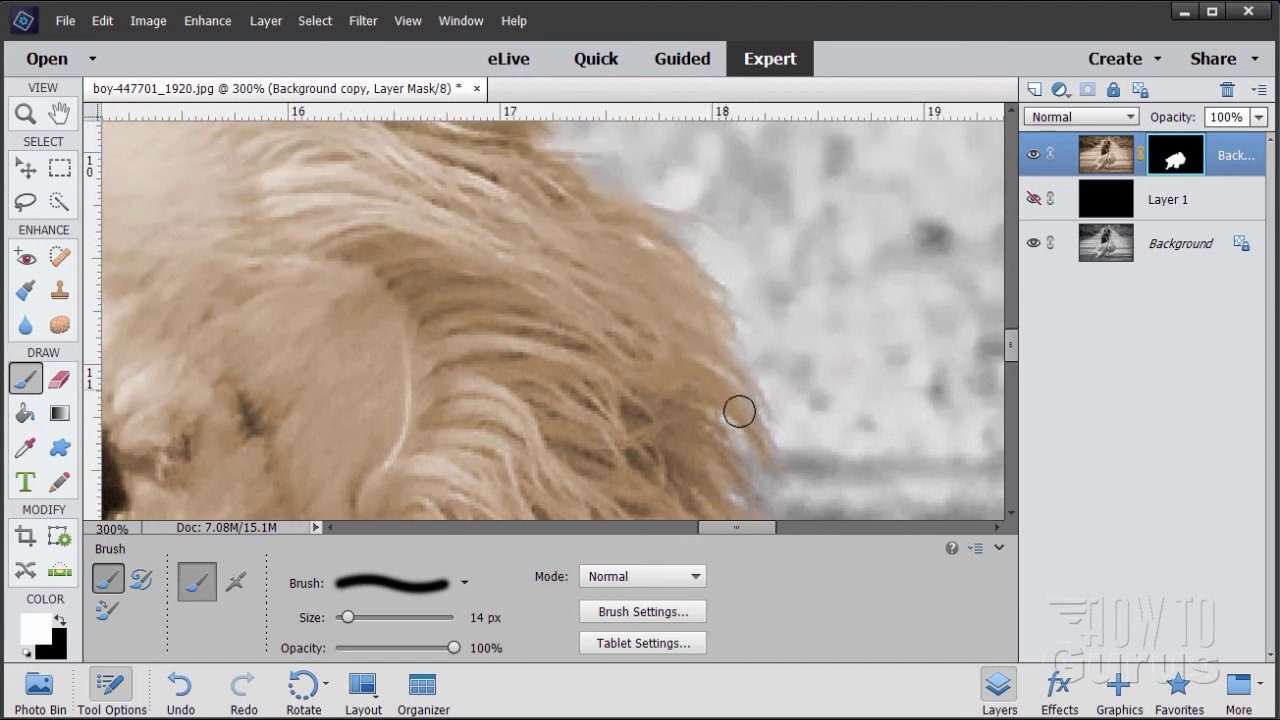
pyautogui.moveTo(633, 255); pyautogui.dragTo(726, 383)
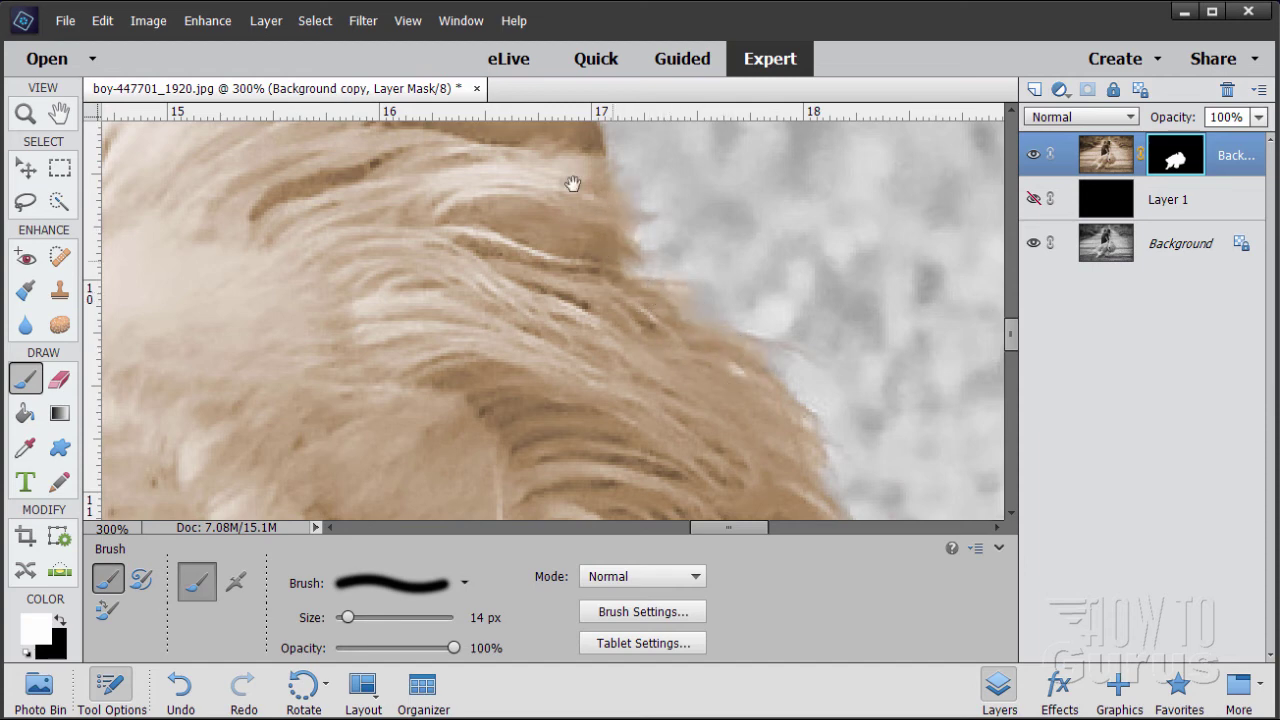
pyautogui.moveTo(573, 184); pyautogui.dragTo(679, 340)
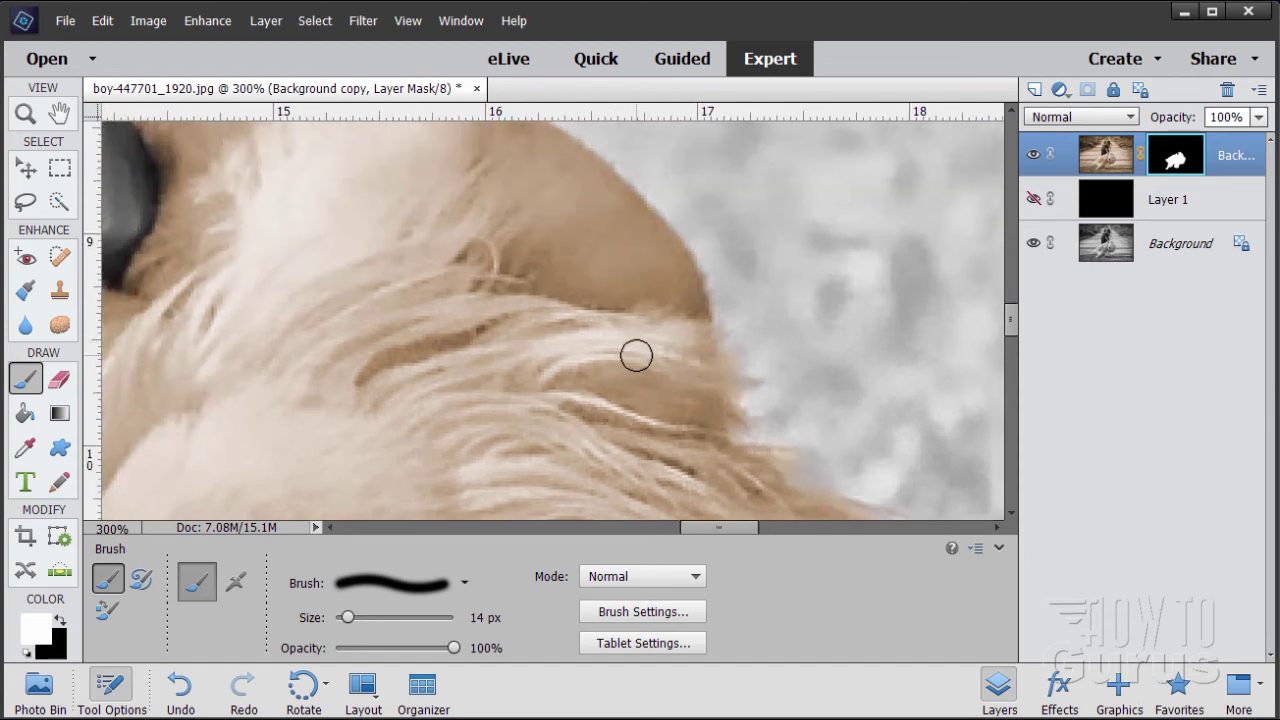
# Step: Duplicate the colorized Background copy layer together with its mask and hide the original copy
pyautogui.click(25, 113)
pyautogui.keyDown('alt'); pyautogui.click(436, 355); pyautogui.keyUp('alt')
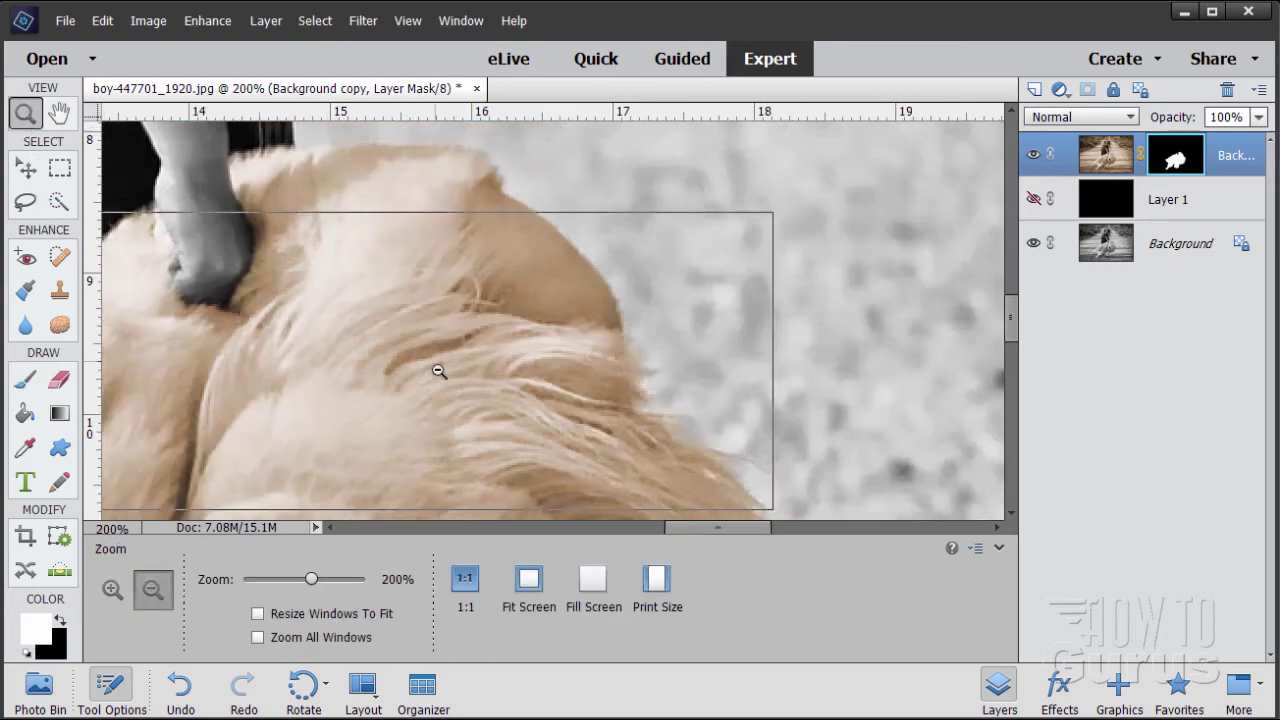
pyautogui.keyDown('alt'); pyautogui.click(437, 369); pyautogui.keyUp('alt')
pyautogui.scroll(-3, 668, 348)
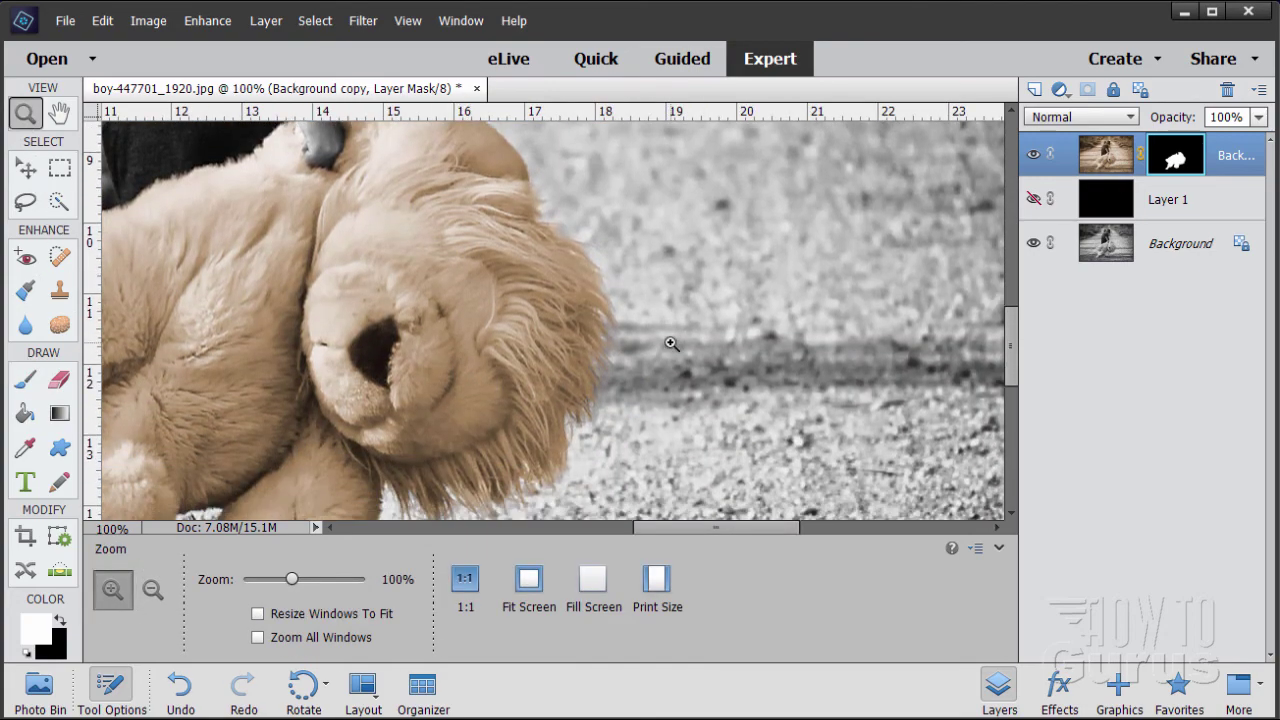
pyautogui.keyDown('alt'); pyautogui.click(520, 378); pyautogui.keyUp('alt')
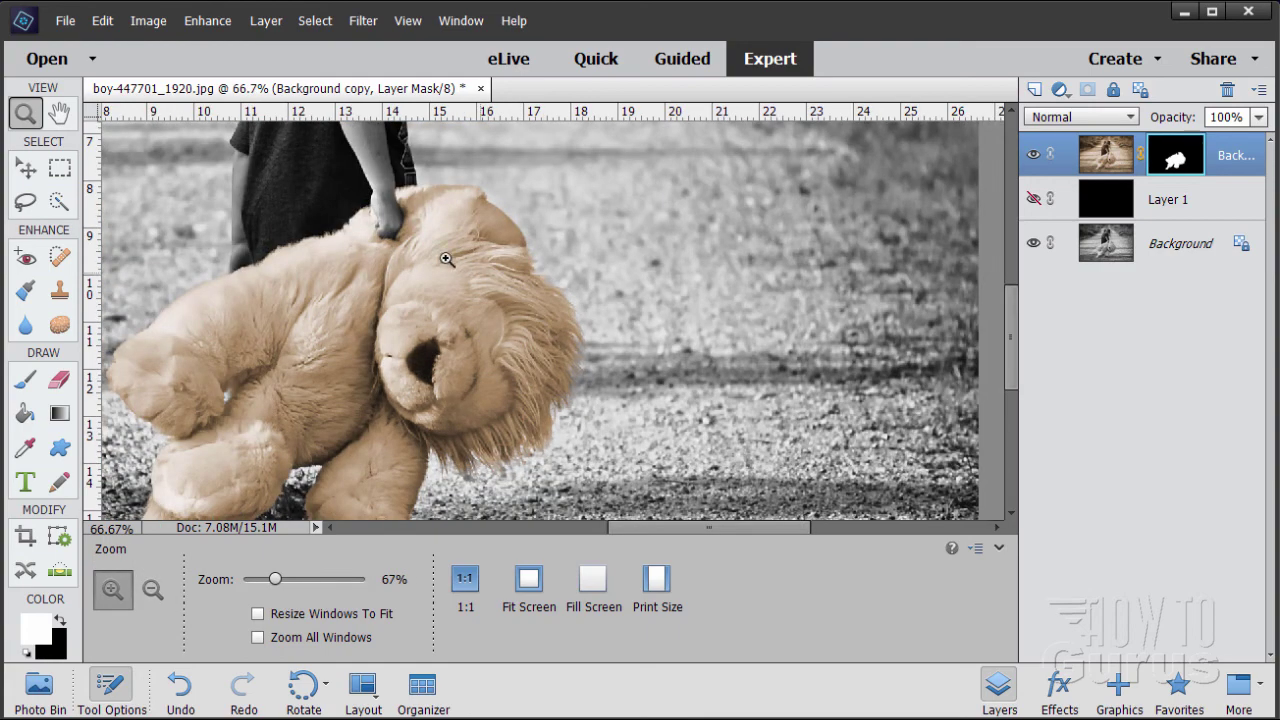
pyautogui.moveTo(753, 529); pyautogui.dragTo(708, 517)
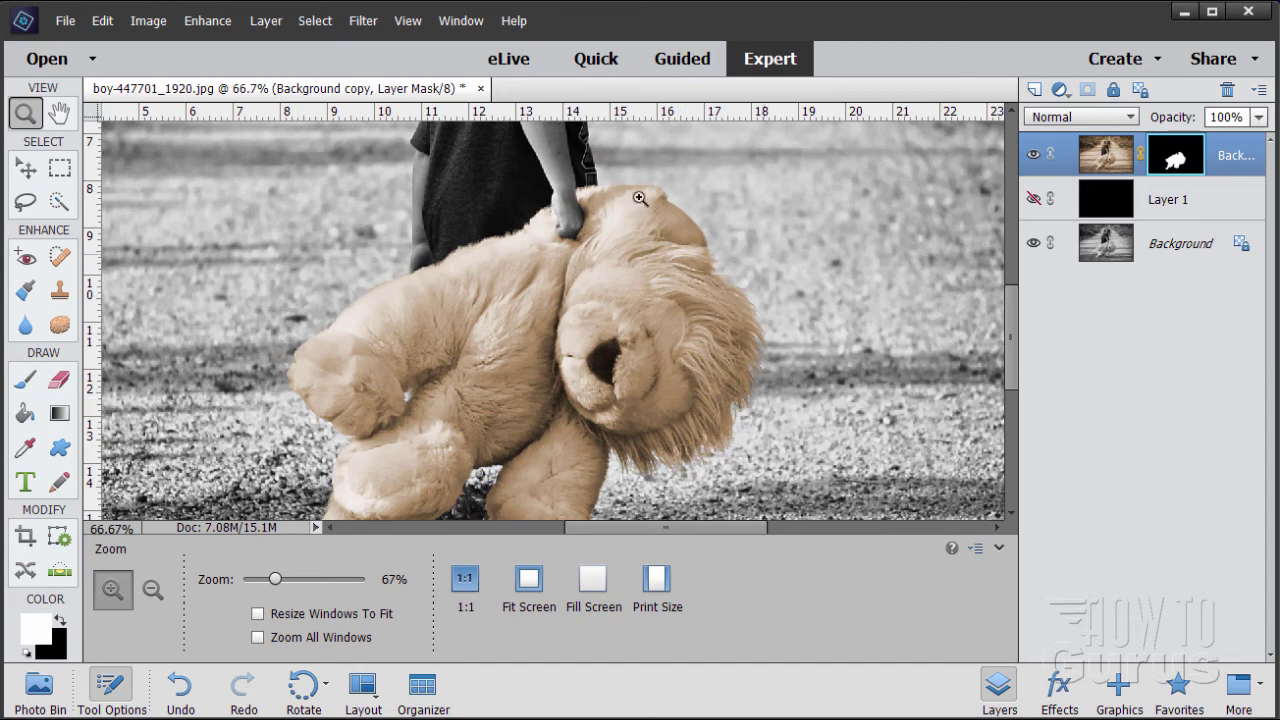
pyautogui.click(27, 170)
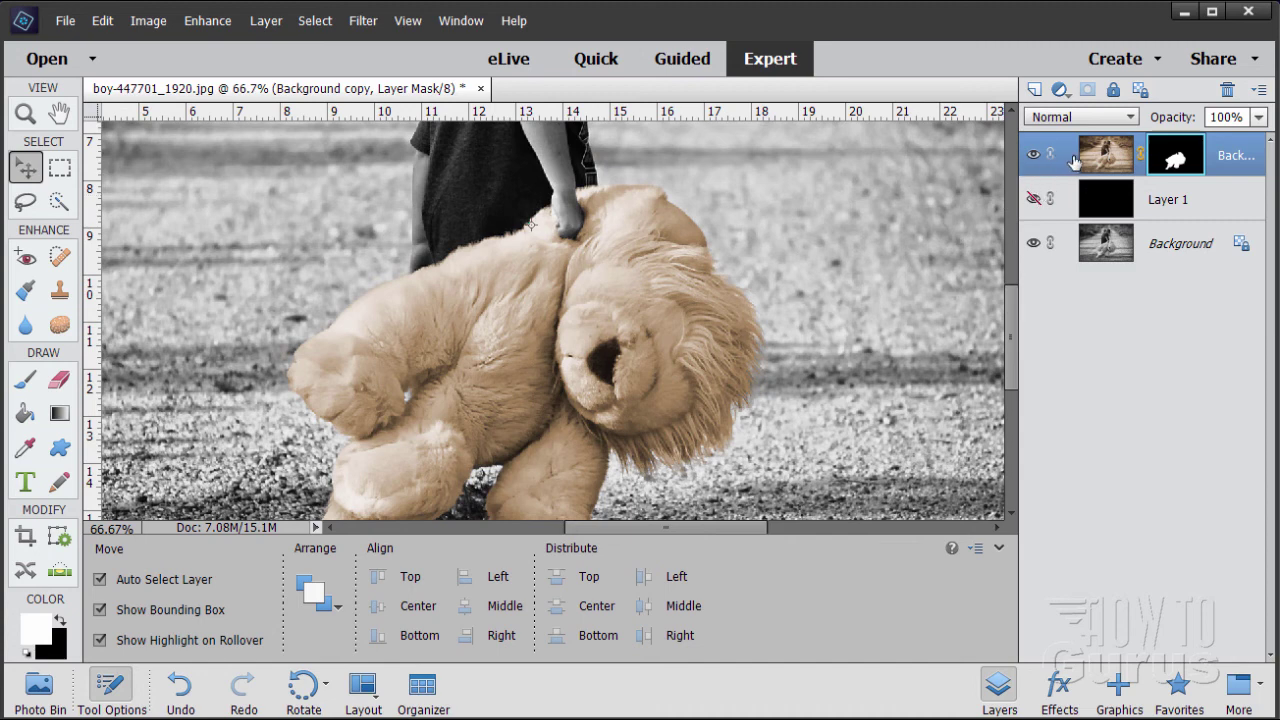
pyautogui.moveTo(1106, 160); pyautogui.dragTo(1034, 89)
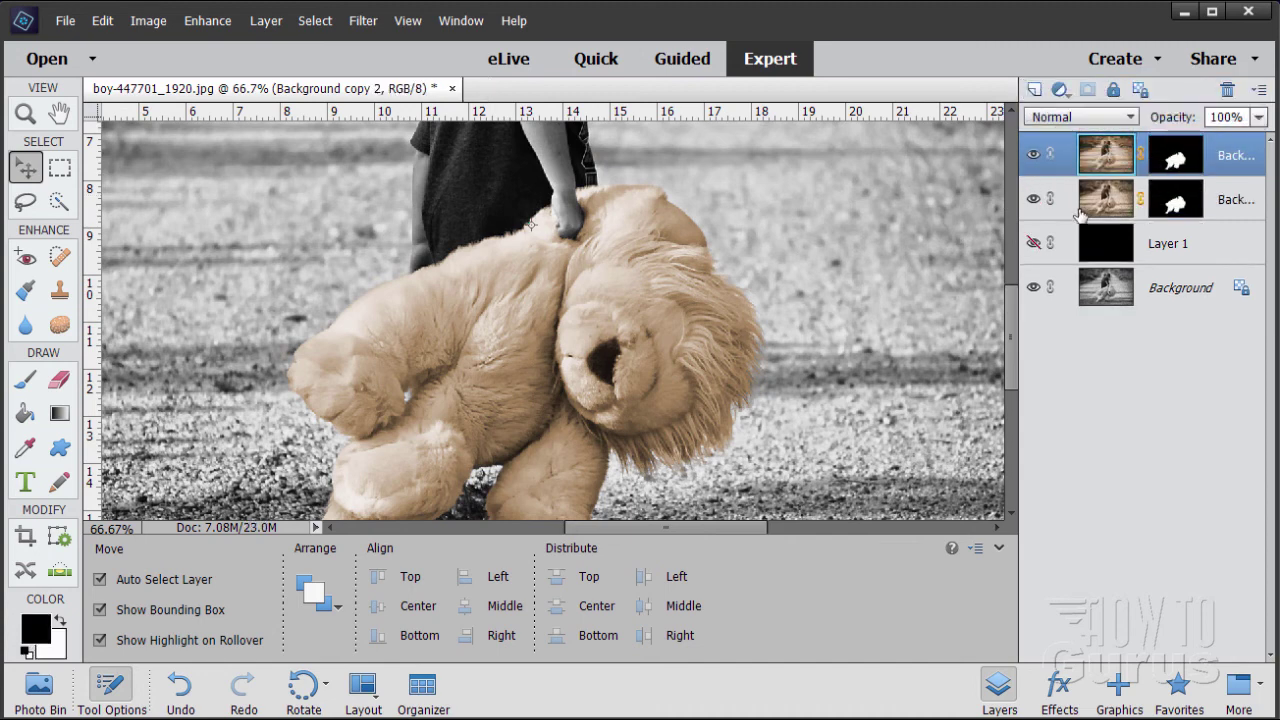
pyautogui.click(1033, 199)
# Step: Intensify the mane's color with the Sponge in Saturate mode at 93 px and 17% flow, undoing the last two strokes
pyautogui.click(60, 328)
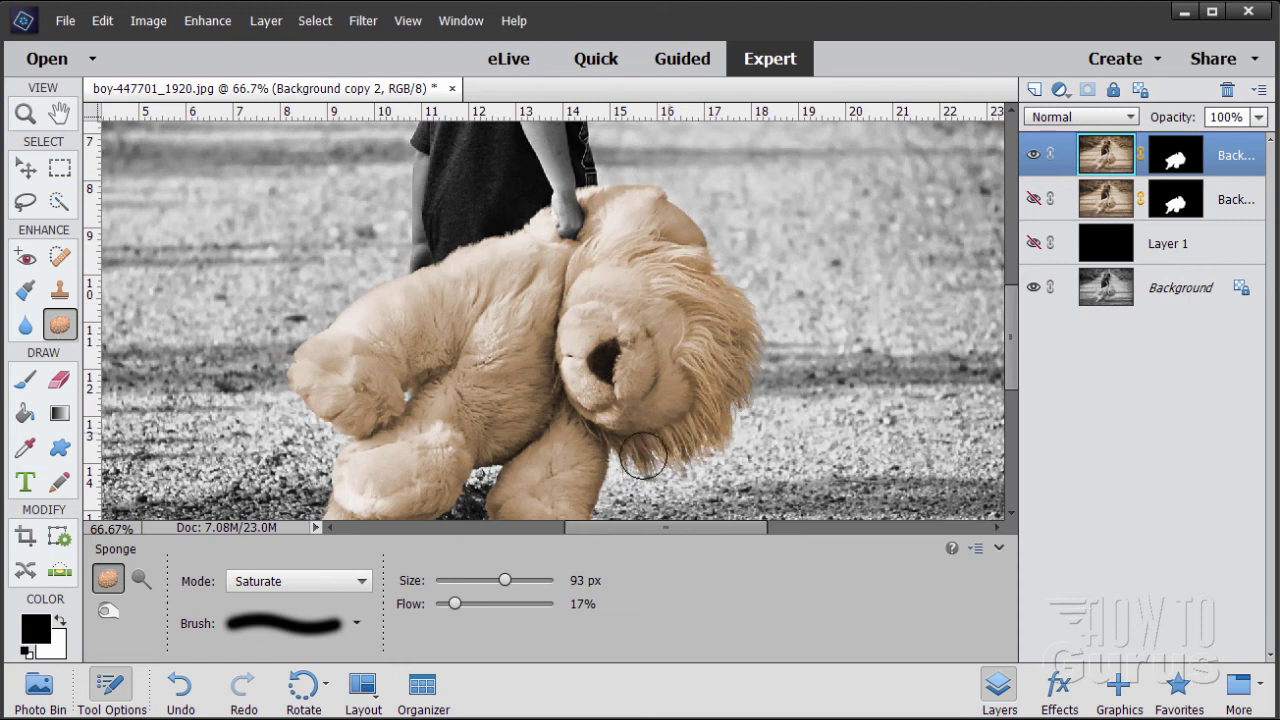
pyautogui.moveTo(736, 399)
pyautogui.mouseDown()
pyautogui.moveTo(692, 358)
pyautogui.moveTo(748, 349)
pyautogui.moveTo(691, 324)
pyautogui.moveTo(719, 318)
pyautogui.moveTo(662, 277)
pyautogui.moveTo(713, 268)
pyautogui.moveTo(628, 251)
pyautogui.moveTo(645, 241)
pyautogui.moveTo(579, 267)
pyautogui.moveTo(671, 249)
pyautogui.moveTo(635, 265)
pyautogui.moveTo(715, 281)
pyautogui.moveTo(662, 274)
pyautogui.moveTo(730, 306)
pyautogui.moveTo(685, 296)
pyautogui.moveTo(733, 335)
pyautogui.moveTo(697, 358)
pyautogui.moveTo(725, 388)
pyautogui.moveTo(694, 365)
pyautogui.moveTo(722, 421)
pyautogui.moveTo(703, 398)
pyautogui.moveTo(681, 448)
pyautogui.moveTo(669, 433)
pyautogui.moveTo(624, 465)
pyautogui.moveTo(580, 421)
pyautogui.moveTo(665, 452)
pyautogui.moveTo(717, 446)
pyautogui.moveTo(692, 407)
pyautogui.moveTo(723, 376)
pyautogui.moveTo(752, 373)
pyautogui.moveTo(689, 319)
pyautogui.moveTo(746, 330)
pyautogui.moveTo(677, 269)
pyautogui.moveTo(722, 262)
pyautogui.moveTo(653, 252)
pyautogui.moveTo(670, 248)
pyautogui.moveTo(565, 269)
pyautogui.moveTo(614, 250)
pyautogui.moveTo(575, 262)
pyautogui.moveTo(680, 266)
pyautogui.moveTo(643, 259)
pyautogui.moveTo(698, 299)
pyautogui.moveTo(725, 281)
pyautogui.moveTo(701, 342)
pyautogui.moveTo(729, 305)
pyautogui.moveTo(671, 263)
pyautogui.mouseUp()
pyautogui.click(104, 21)
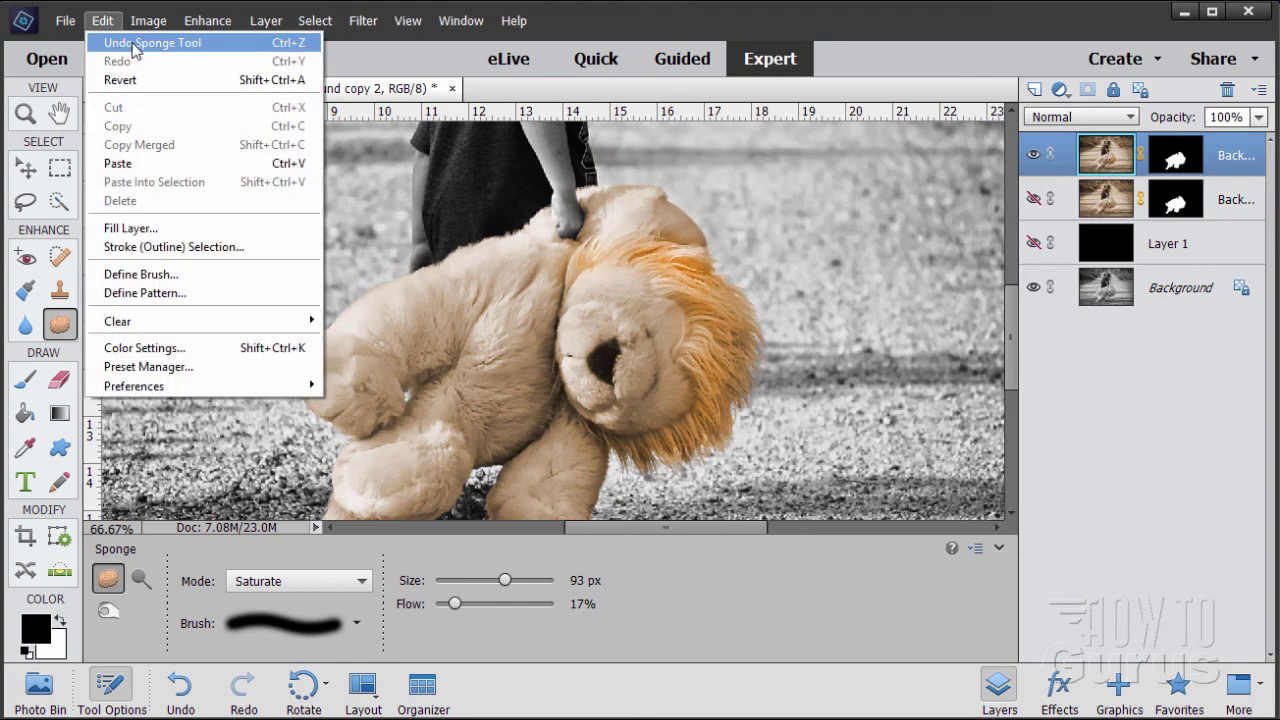
pyautogui.click(130, 44)
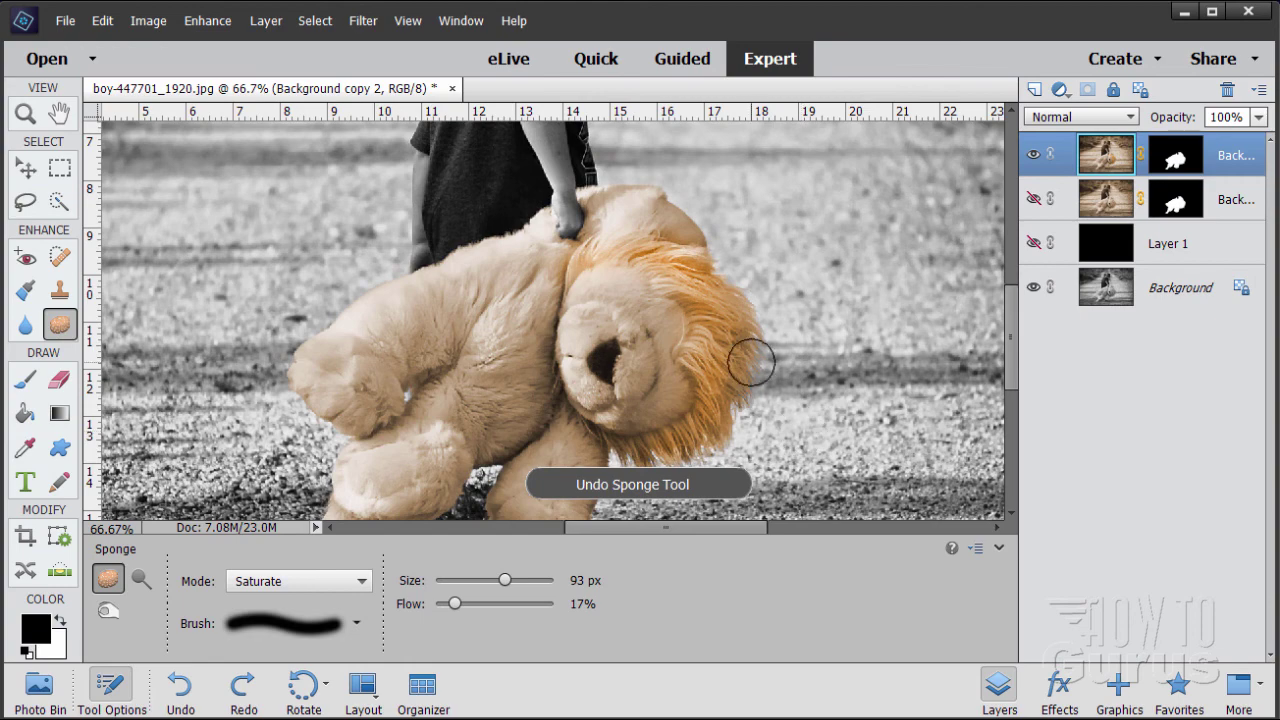
pyautogui.click(112, 21)
pyautogui.click(122, 43)
# Step: Even out the mane's saturation with further Sponge strokes along its upper and outer edges
pyautogui.moveTo(663, 277); pyautogui.dragTo(665, 292)
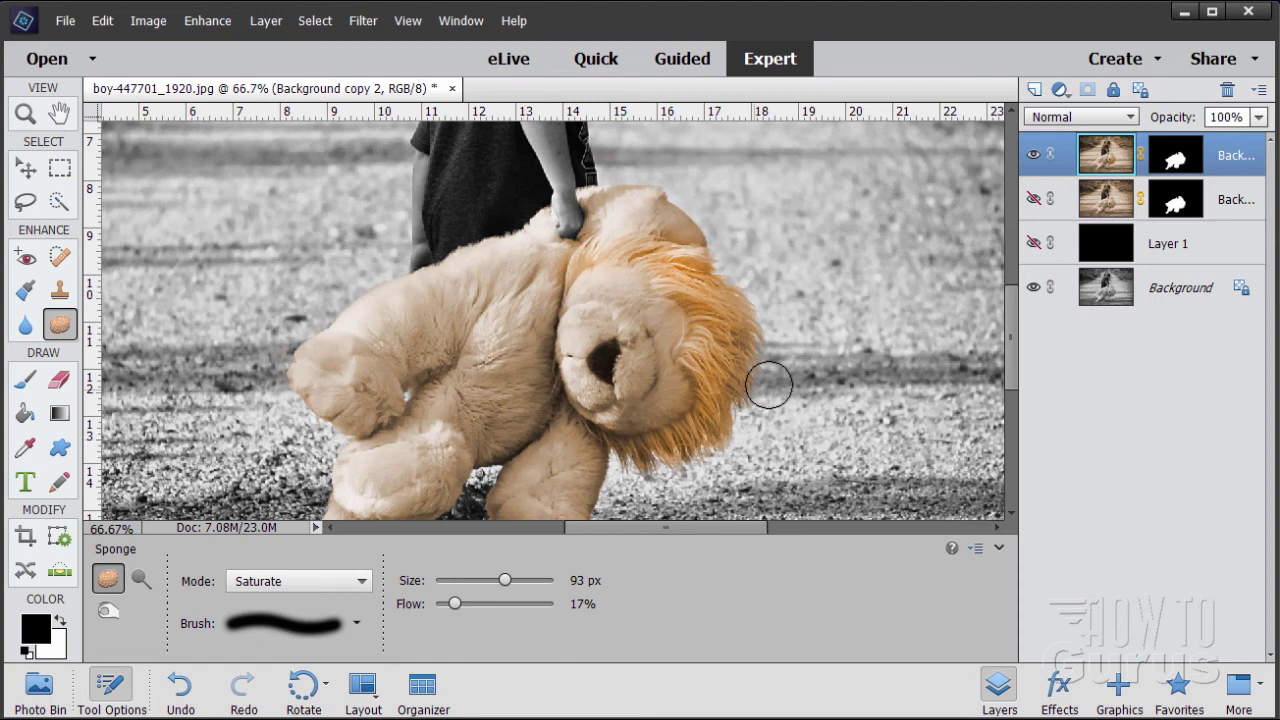
pyautogui.moveTo(671, 263)
pyautogui.mouseDown()
pyautogui.moveTo(722, 362)
pyautogui.moveTo(719, 431)
pyautogui.moveTo(736, 427)
pyautogui.moveTo(749, 337)
pyautogui.mouseUp()
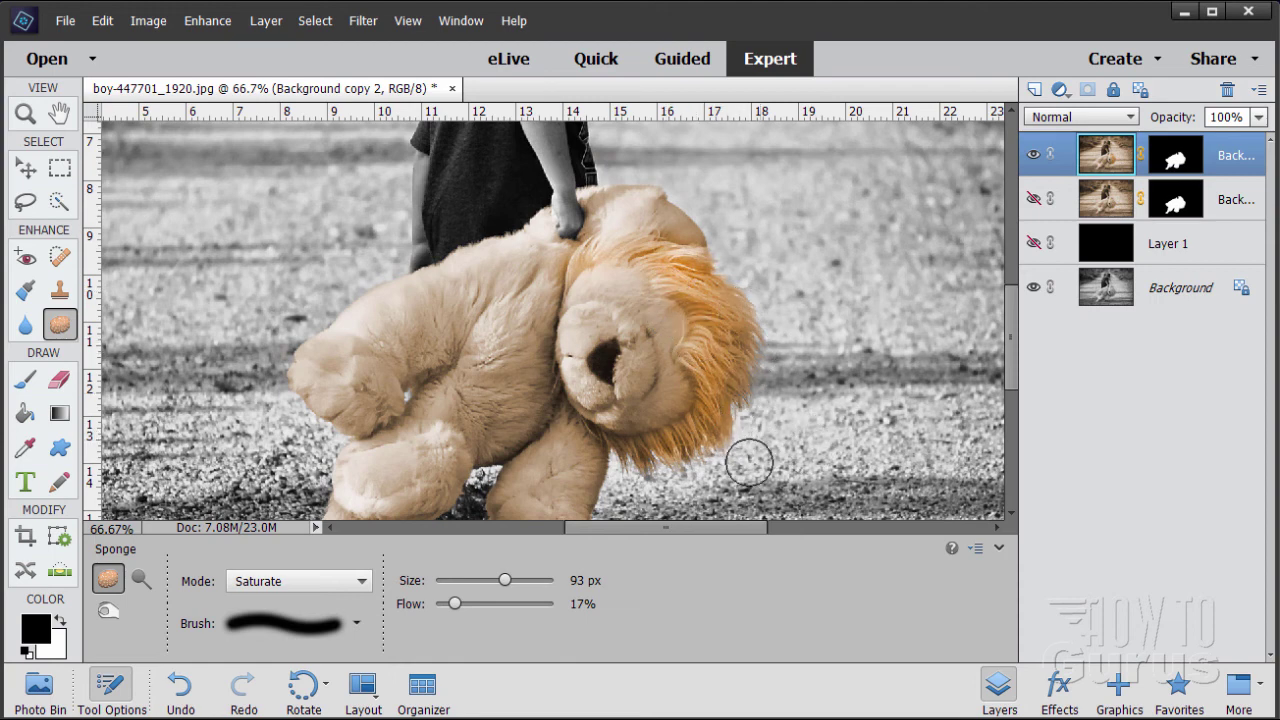
pyautogui.moveTo(749, 460)
pyautogui.mouseDown()
pyautogui.moveTo(696, 451)
pyautogui.moveTo(688, 468)
pyautogui.moveTo(639, 480)
pyautogui.moveTo(636, 464)
pyautogui.moveTo(601, 450)
pyautogui.moveTo(591, 434)
pyautogui.moveTo(722, 419)
pyautogui.moveTo(679, 349)
pyautogui.moveTo(574, 262)
pyautogui.mouseUp()
# Step: Zoom out to 33.33% and float the photo in its own window to show the whole composition
pyautogui.click(25, 113)
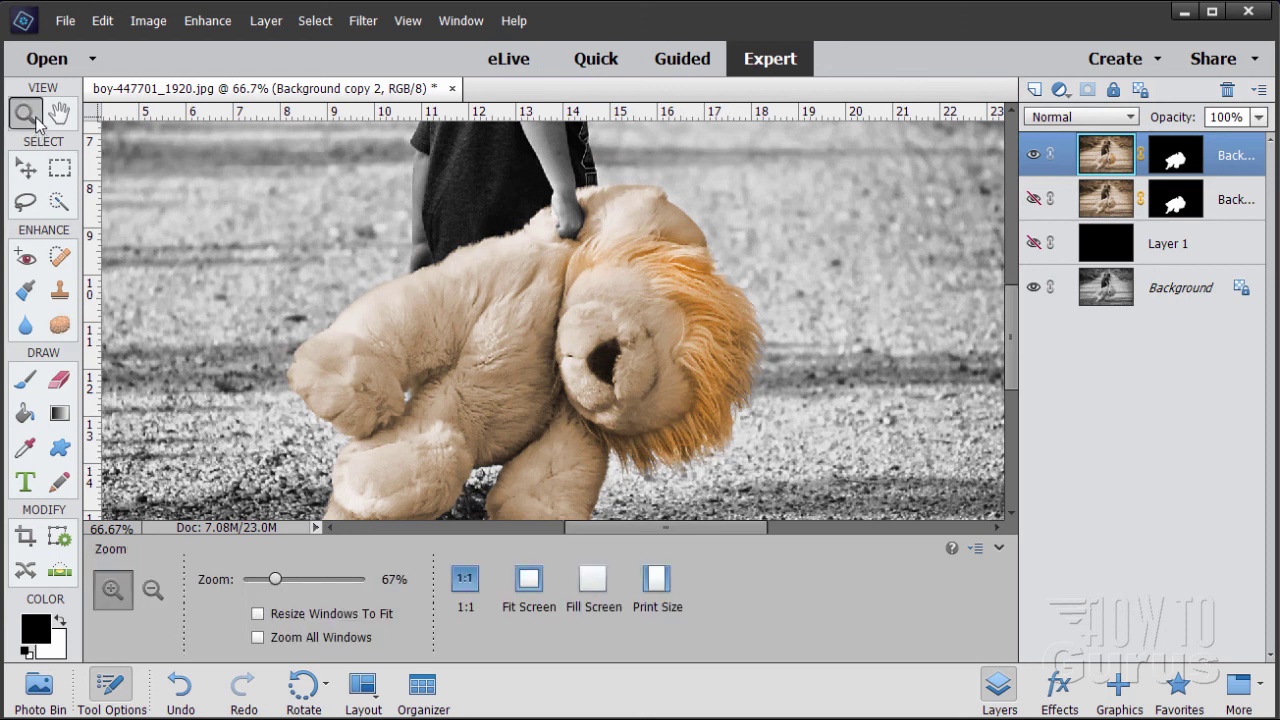
pyautogui.keyDown('alt'); pyautogui.click(478, 352); pyautogui.keyUp('alt')
pyautogui.keyDown('alt'); pyautogui.click(485, 356); pyautogui.keyUp('alt')
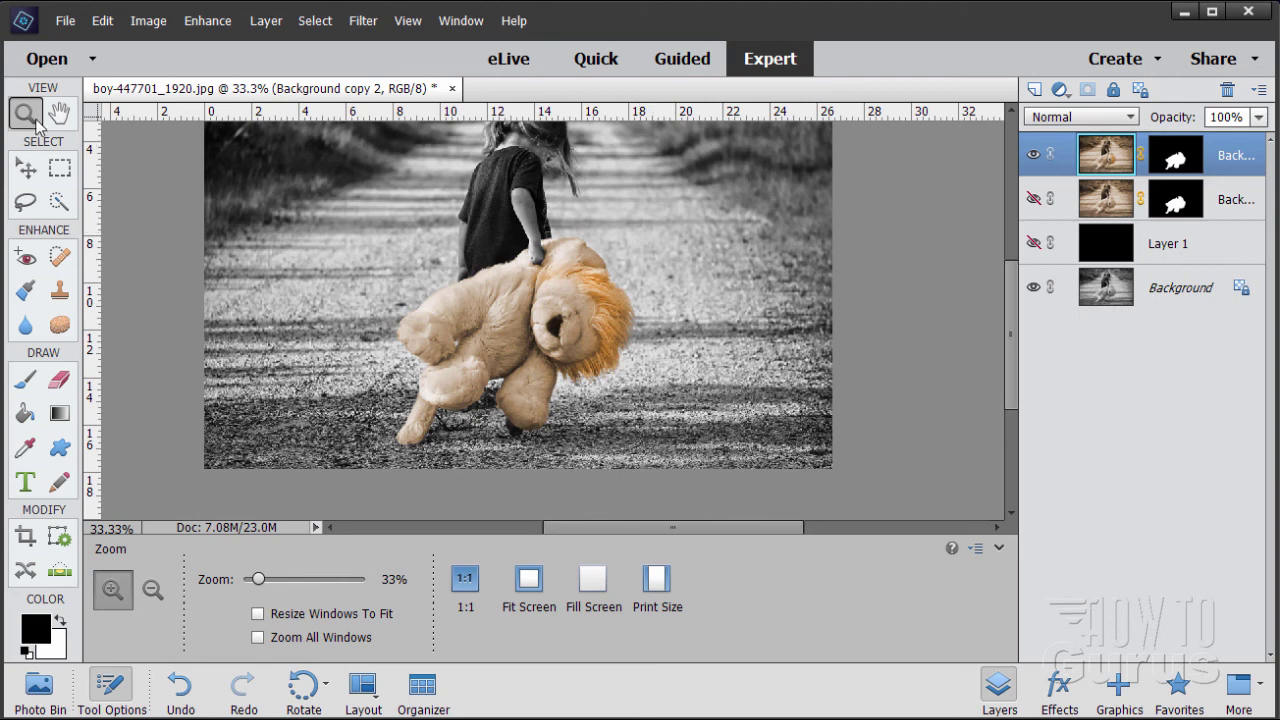
pyautogui.click(26, 168)
pyautogui.moveTo(312, 88); pyautogui.dragTo(398, 40)
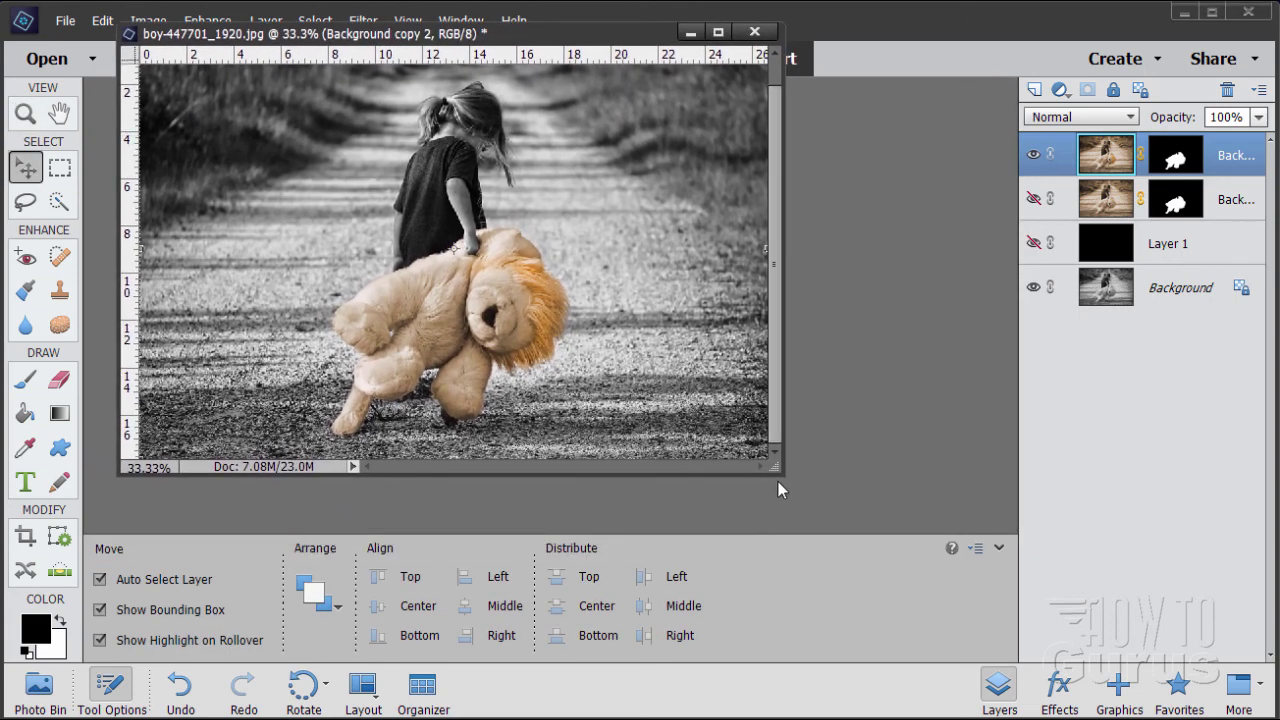
# Step: Enlarge the floating photo window, zoom in to 50%, and reposition it so the Layers panel shows beside the whole composition
pyautogui.moveTo(778, 480); pyautogui.dragTo(1100, 688)
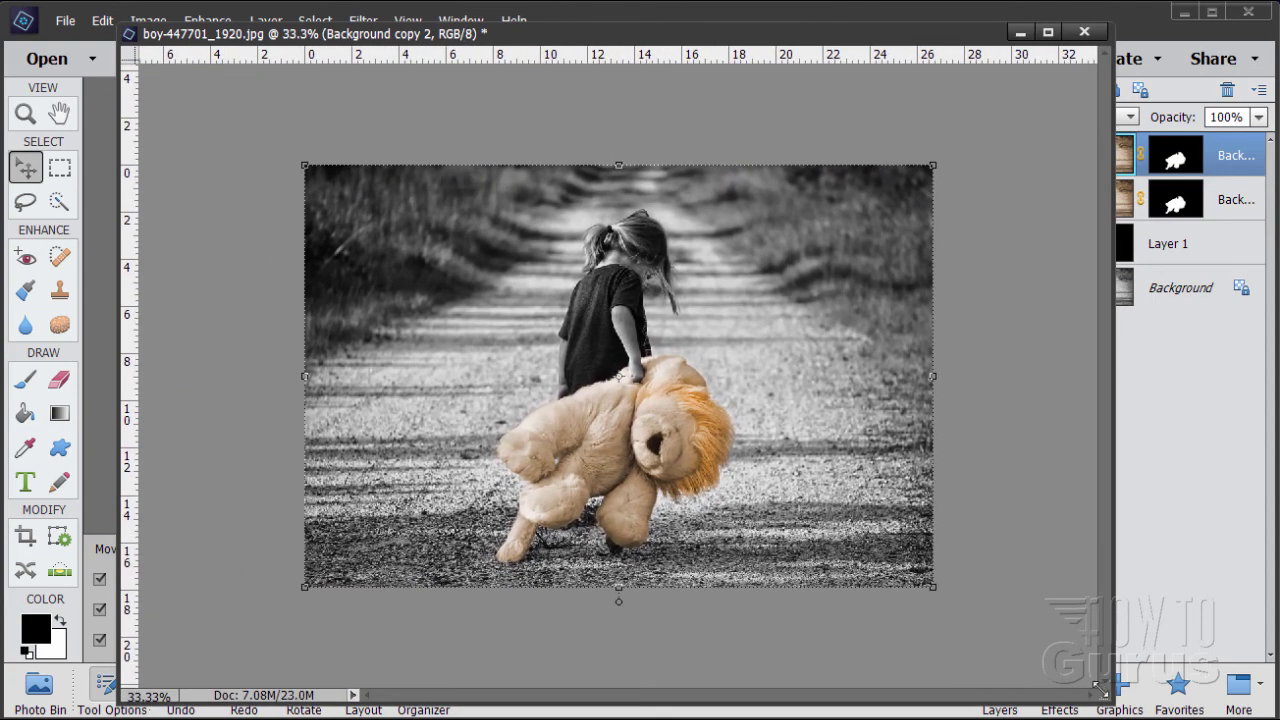
pyautogui.click(26, 113)
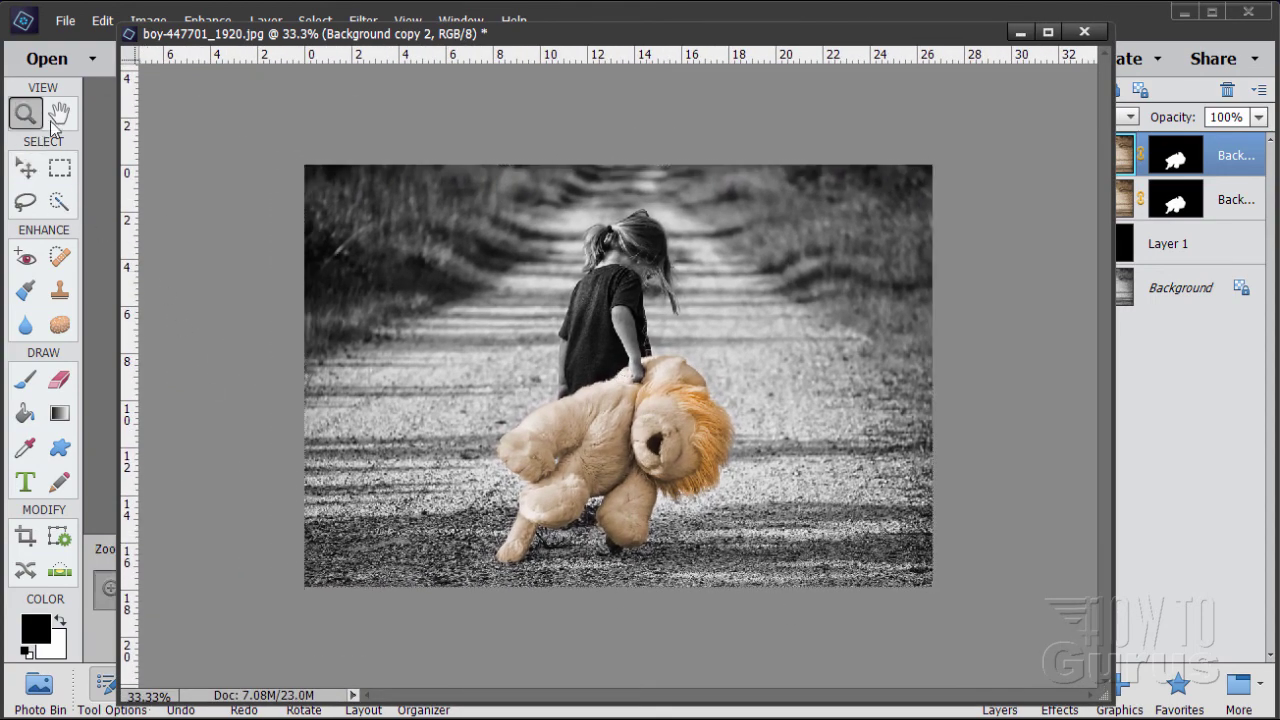
pyautogui.click(647, 408)
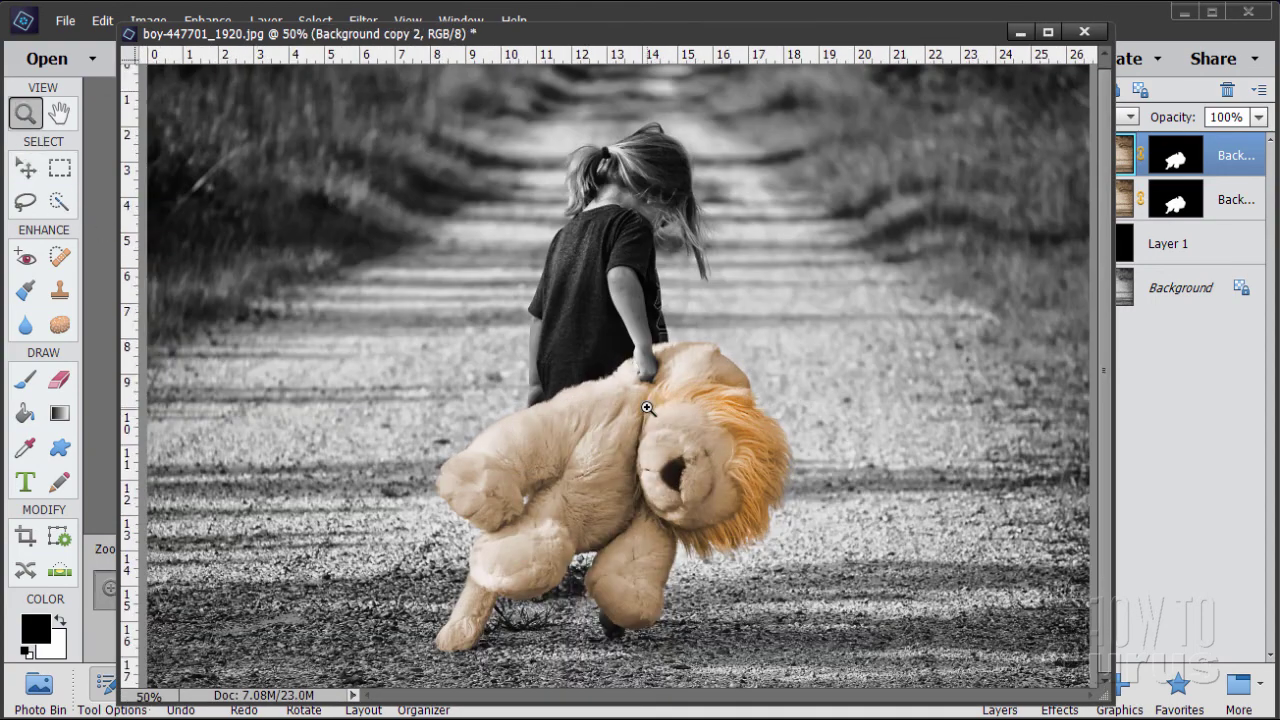
pyautogui.click(26, 168)
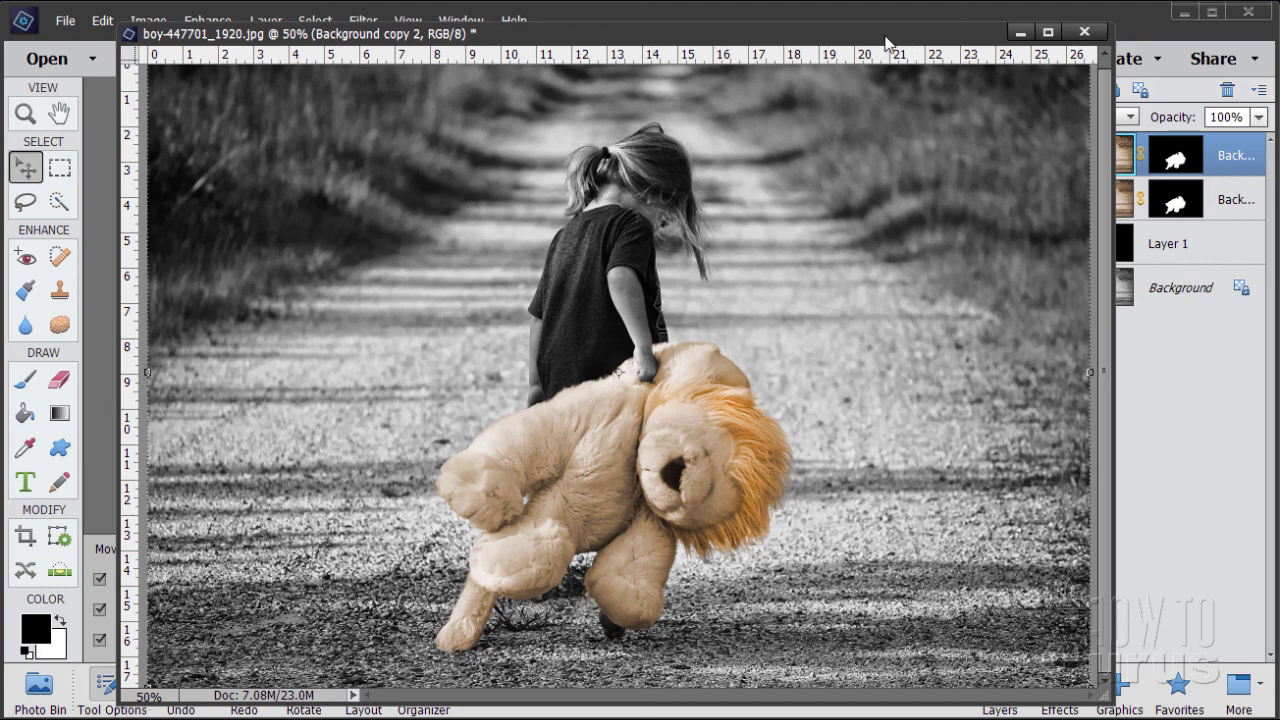
pyautogui.moveTo(886, 42); pyautogui.dragTo(798, 39)
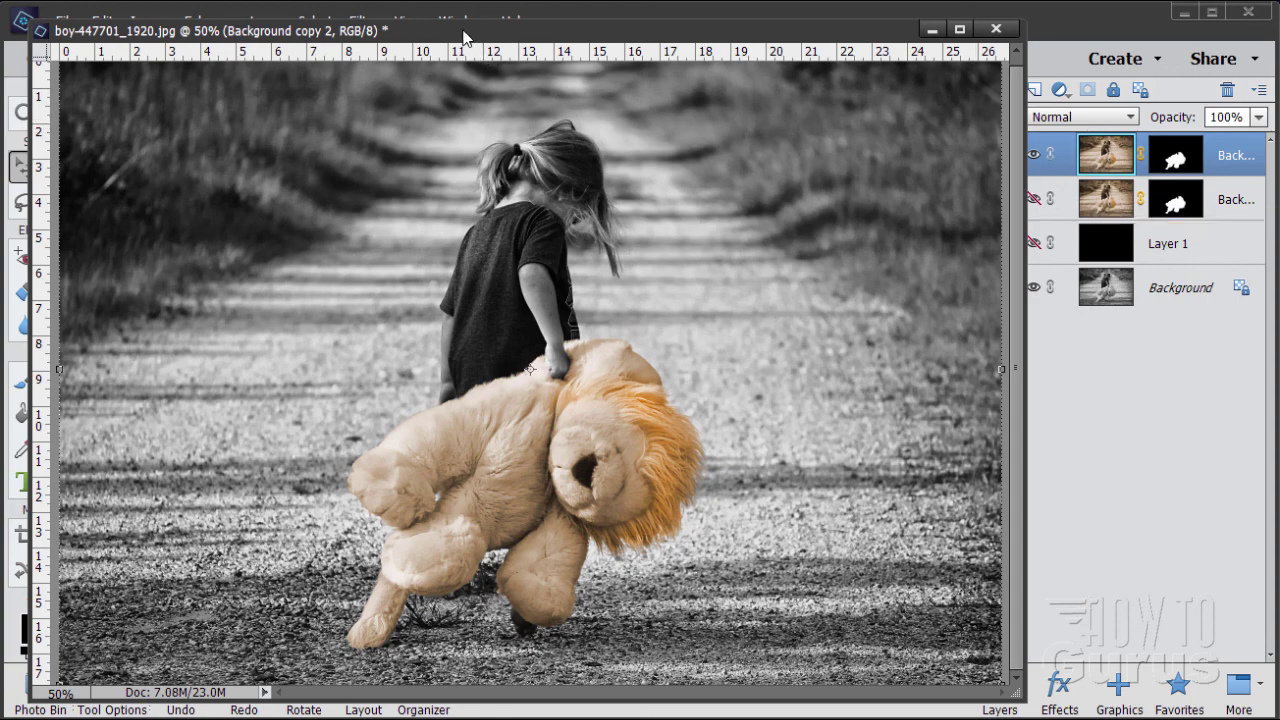
# Step: Dock the photo window back into the workspace and review the floating document options in the General preferences
pyautogui.moveTo(463, 37); pyautogui.dragTo(512, 88)
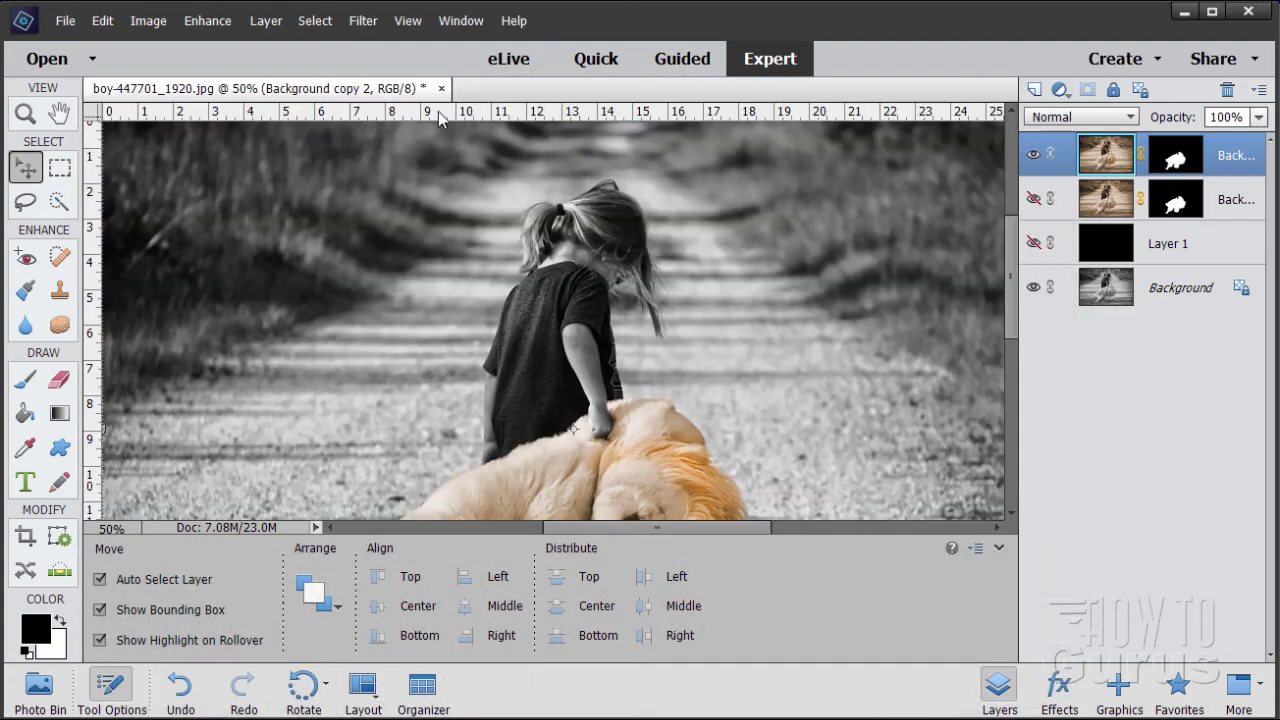
pyautogui.moveTo(386, 92)
pyautogui.mouseDown()
pyautogui.moveTo(444, 147)
pyautogui.moveTo(425, 166)
pyautogui.moveTo(397, 86)
pyautogui.mouseUp()
pyautogui.click(101, 22)
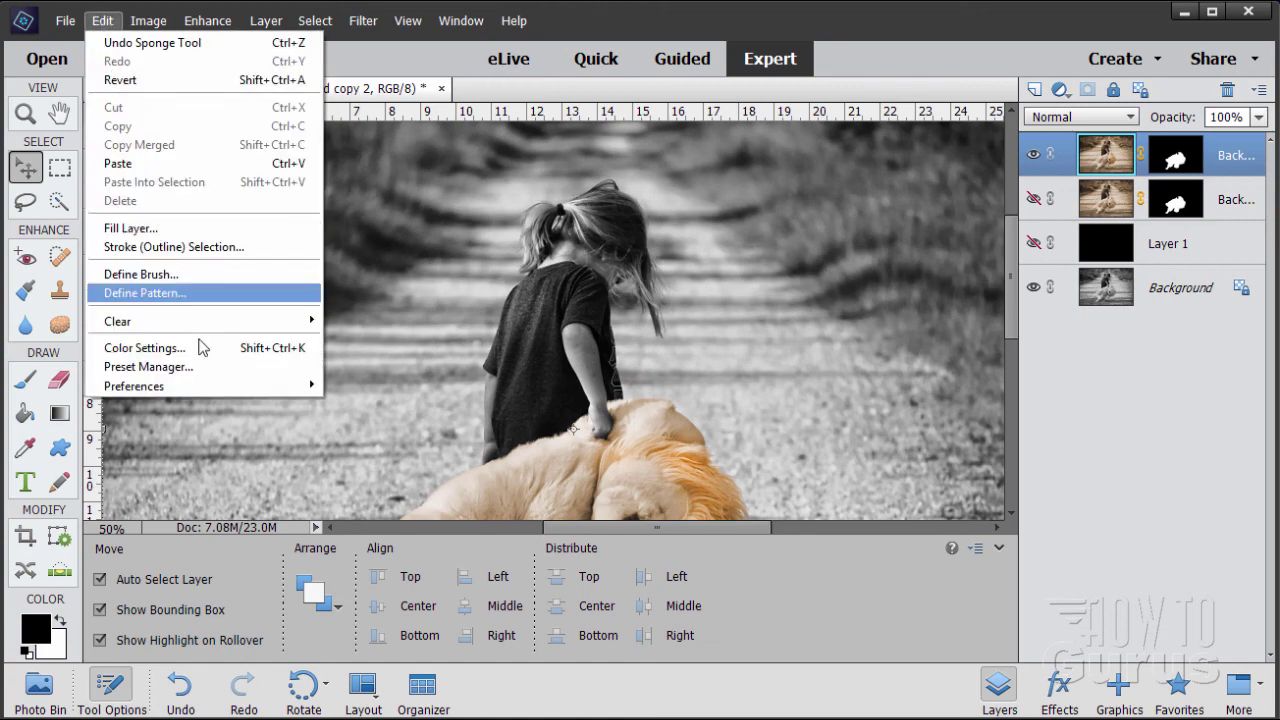
pyautogui.moveTo(208, 390)
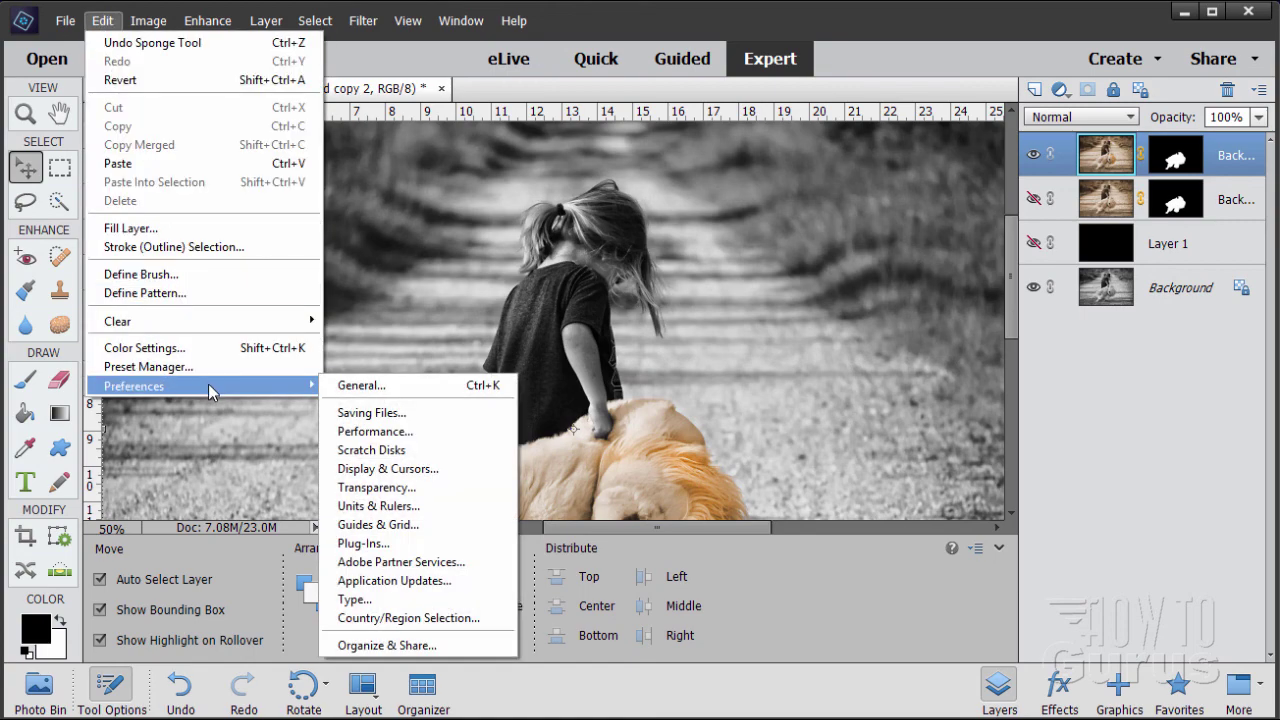
pyautogui.click(355, 387)
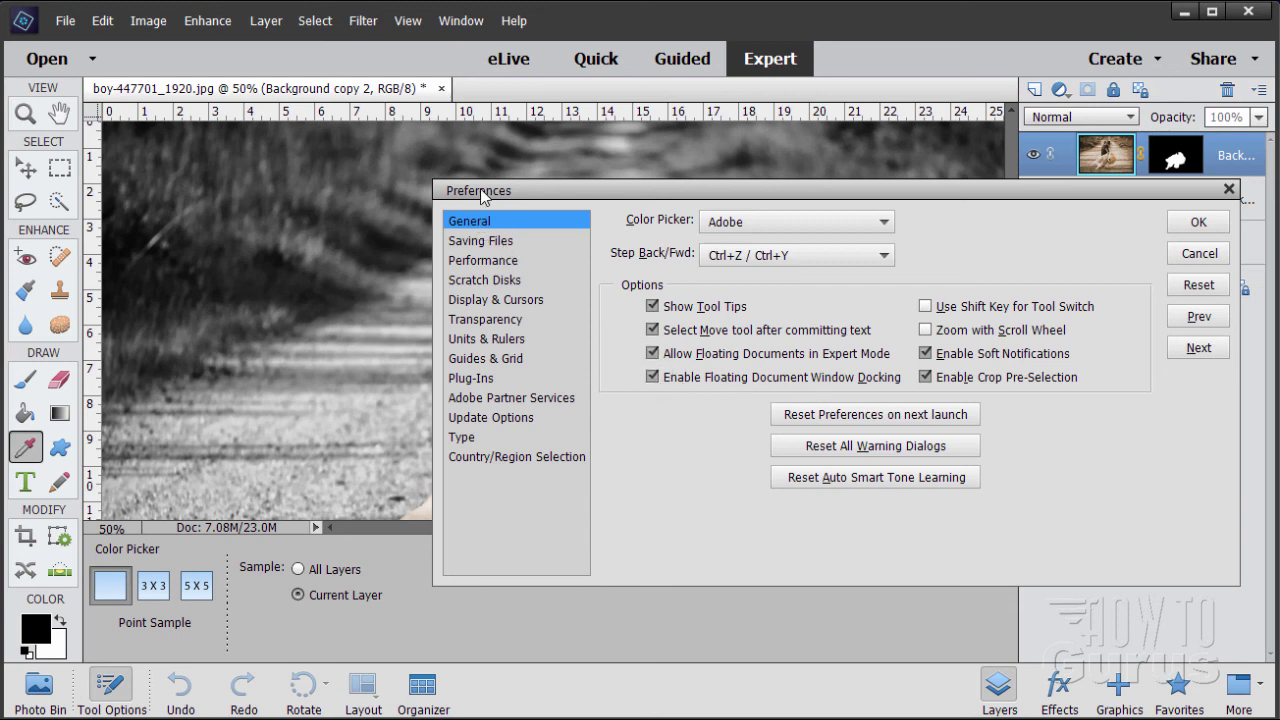
pyautogui.click(1195, 222)
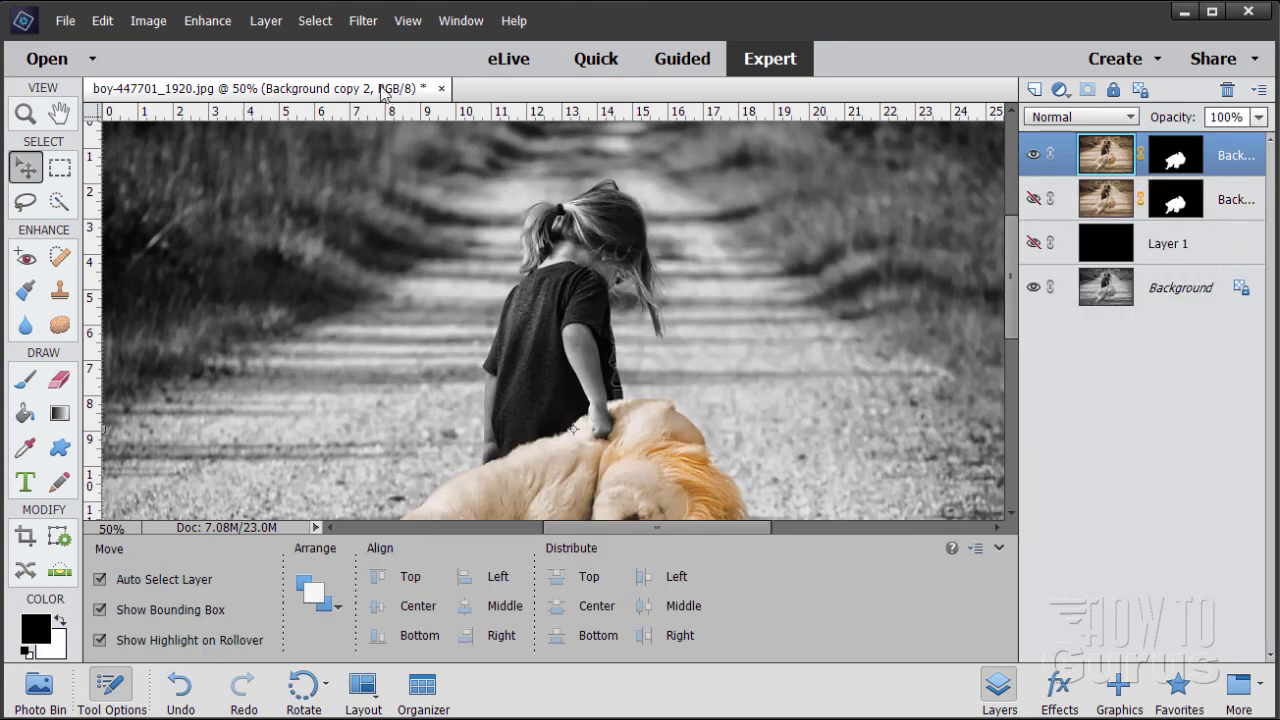
# Step: Float the photo in its own window again and place it so the whole composition is in view
pyautogui.moveTo(390, 90); pyautogui.dragTo(502, 177)
pyautogui.moveTo(428, 155); pyautogui.dragTo(372, 33)
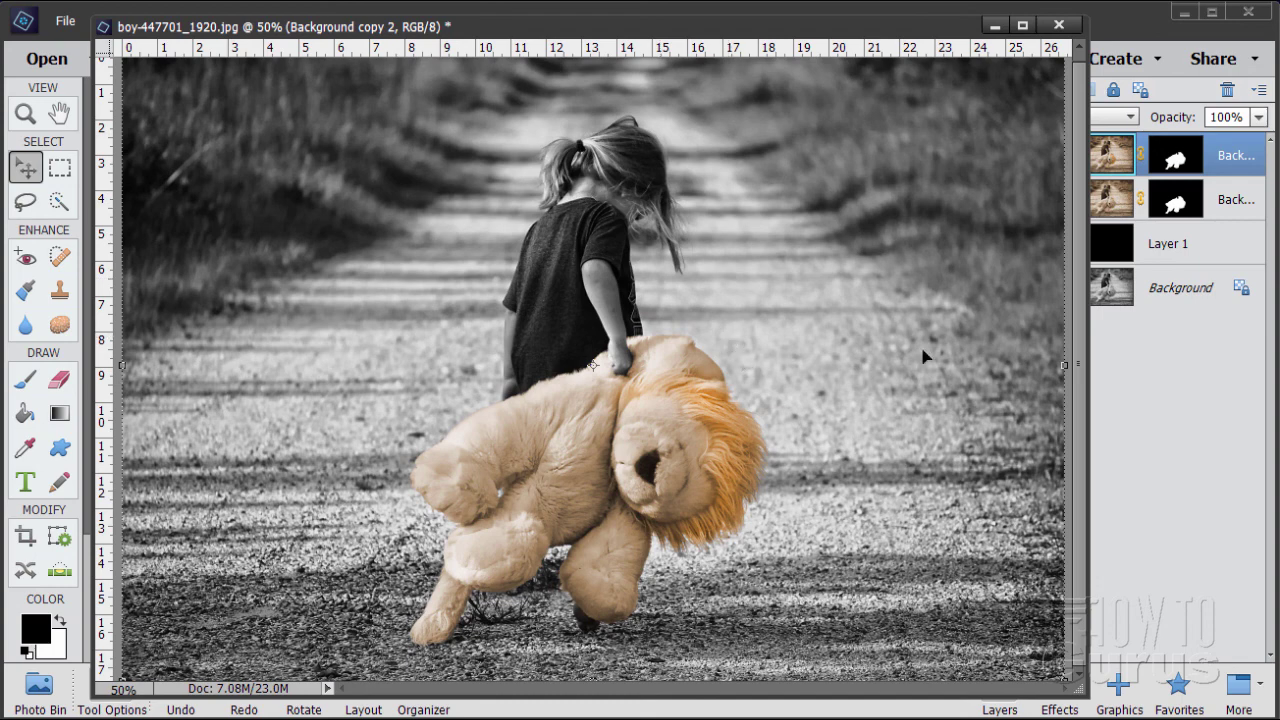